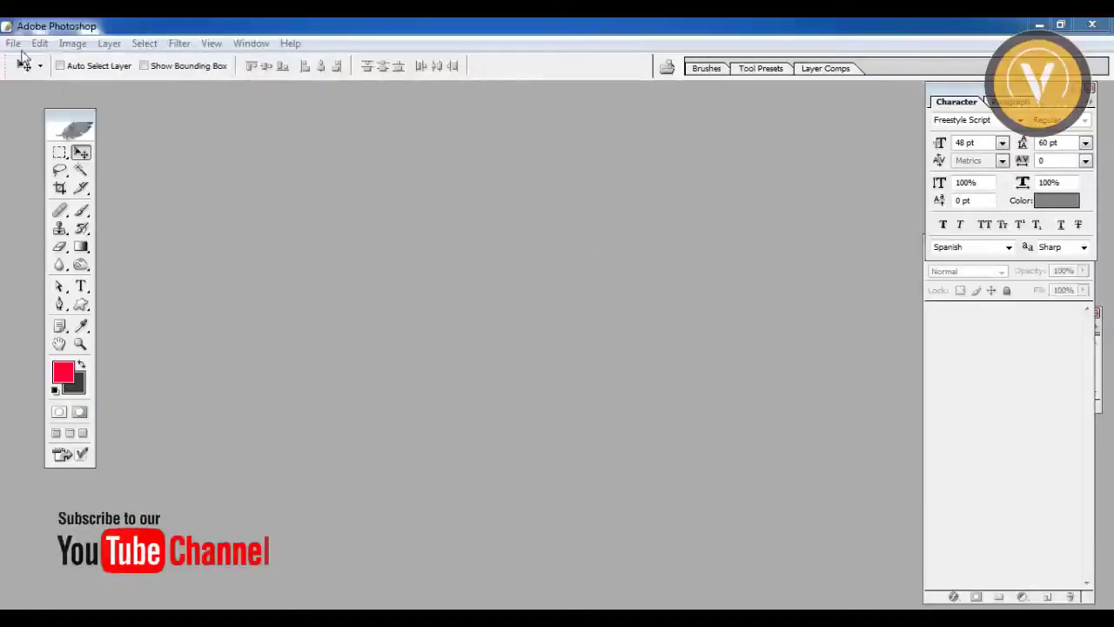
# Create a new A4 document (210 × 297 mm, 300 pixels/inch) and maximize its window.
pyautogui.click(13, 44)
pyautogui.click(41, 62)
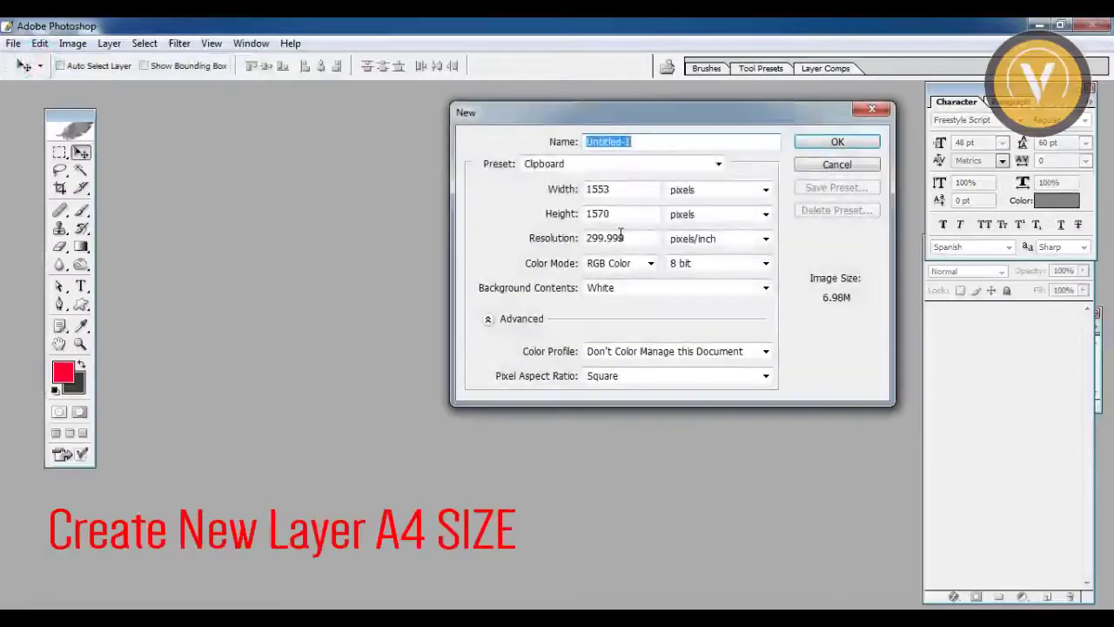
pyautogui.click(648, 165)
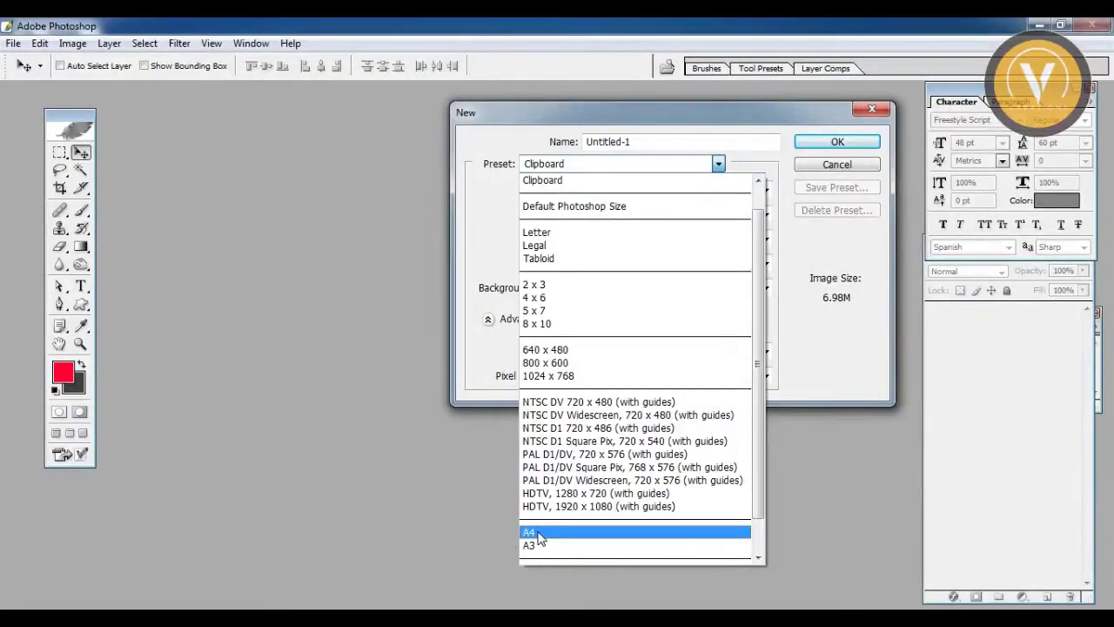
pyautogui.click(543, 539)
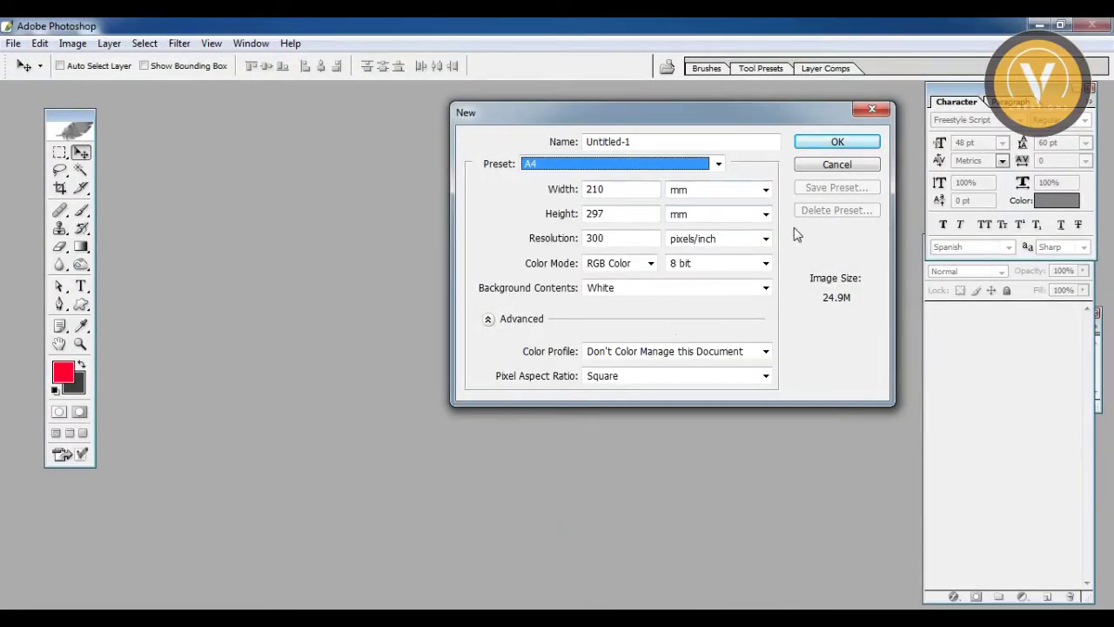
pyautogui.click(829, 144)
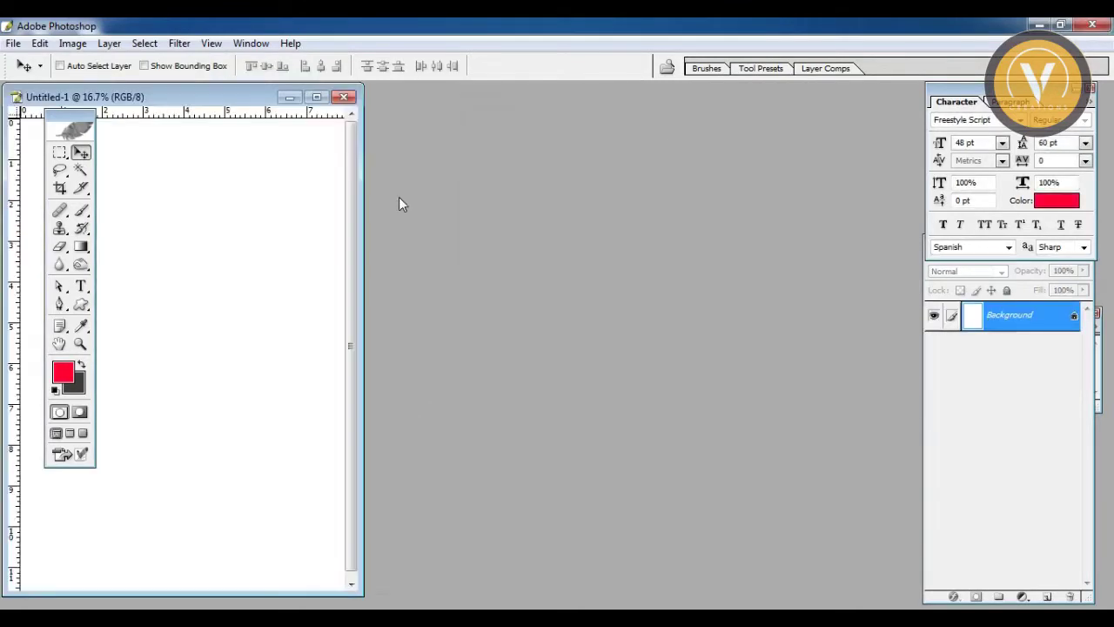
pyautogui.click(316, 96)
pyautogui.click(595, 281)
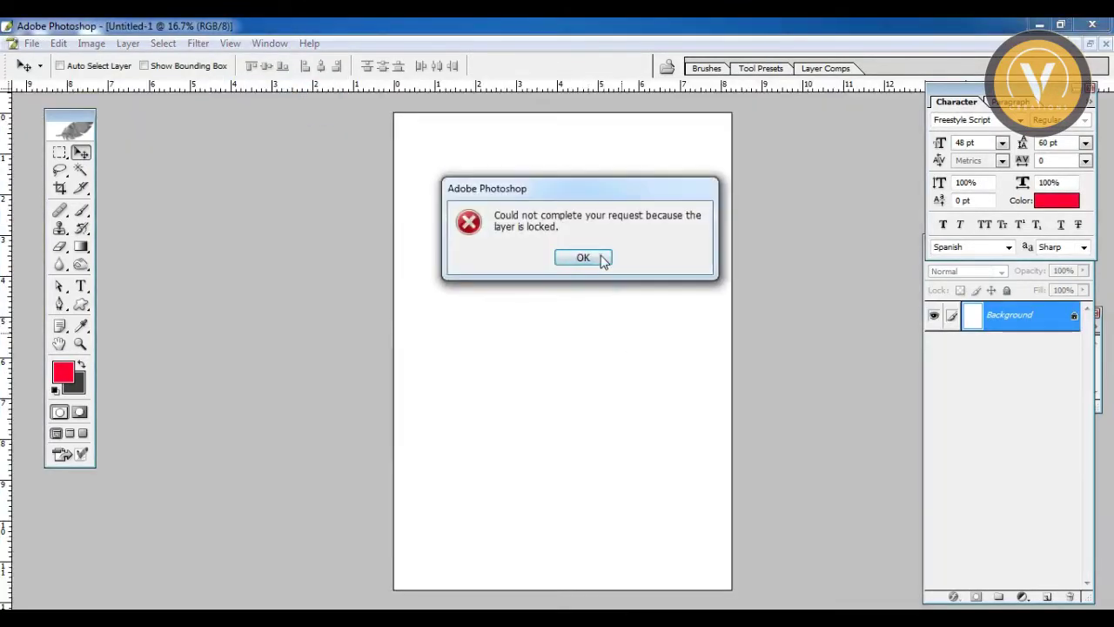
# Place a vertical guide at the page's horizontal centre using a transformed marquee strip, then deselect.
pyautogui.click(597, 259)
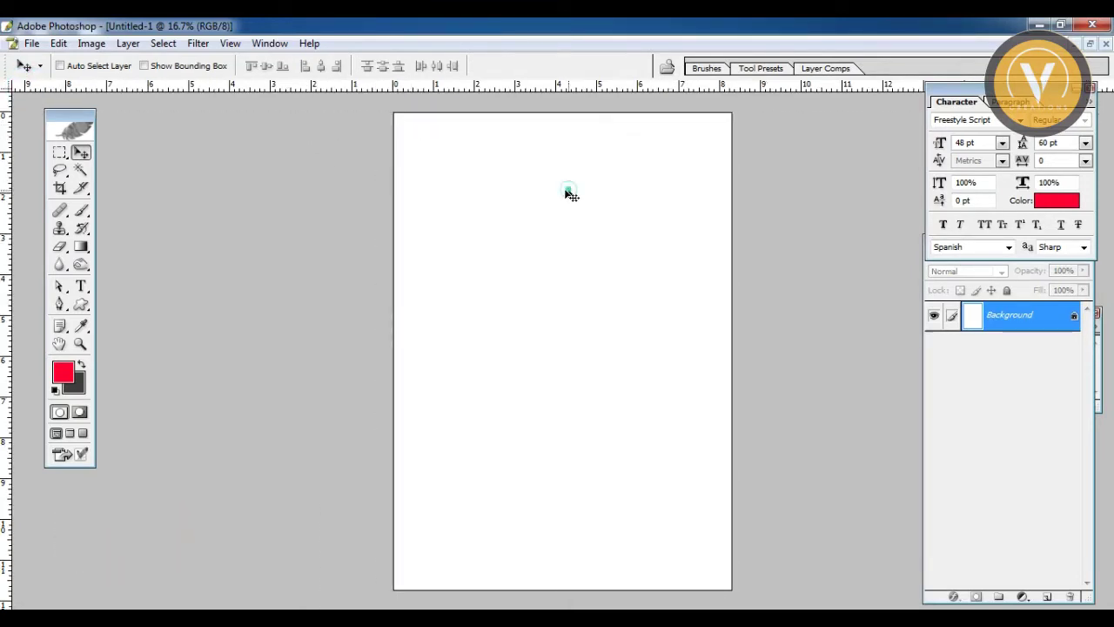
pyautogui.click(59, 152)
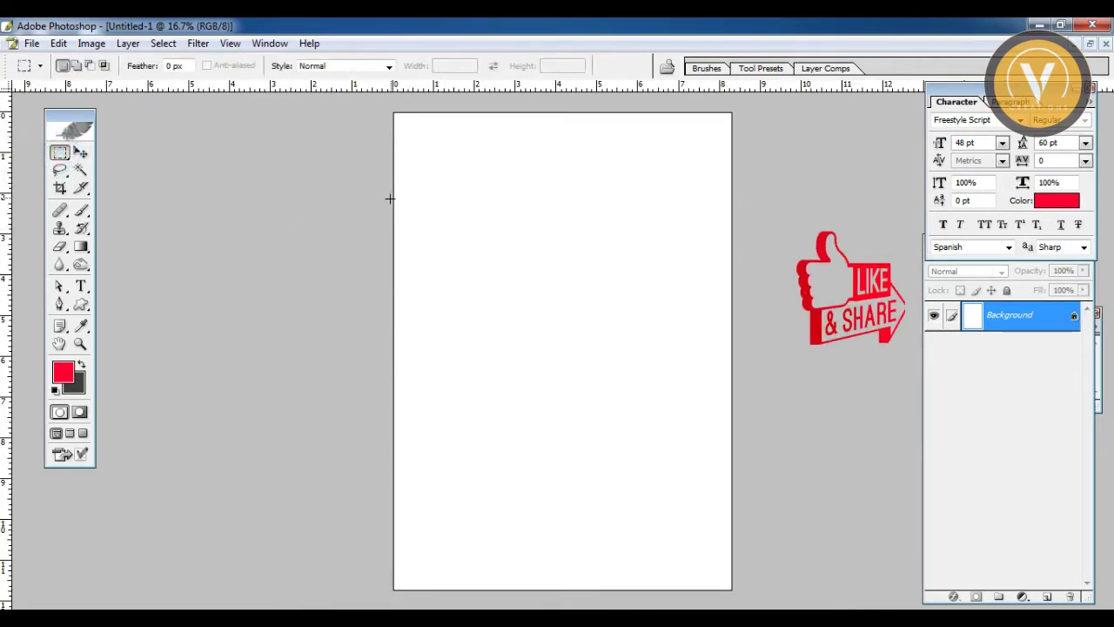
pyautogui.moveTo(394, 196); pyautogui.dragTo(732, 326)
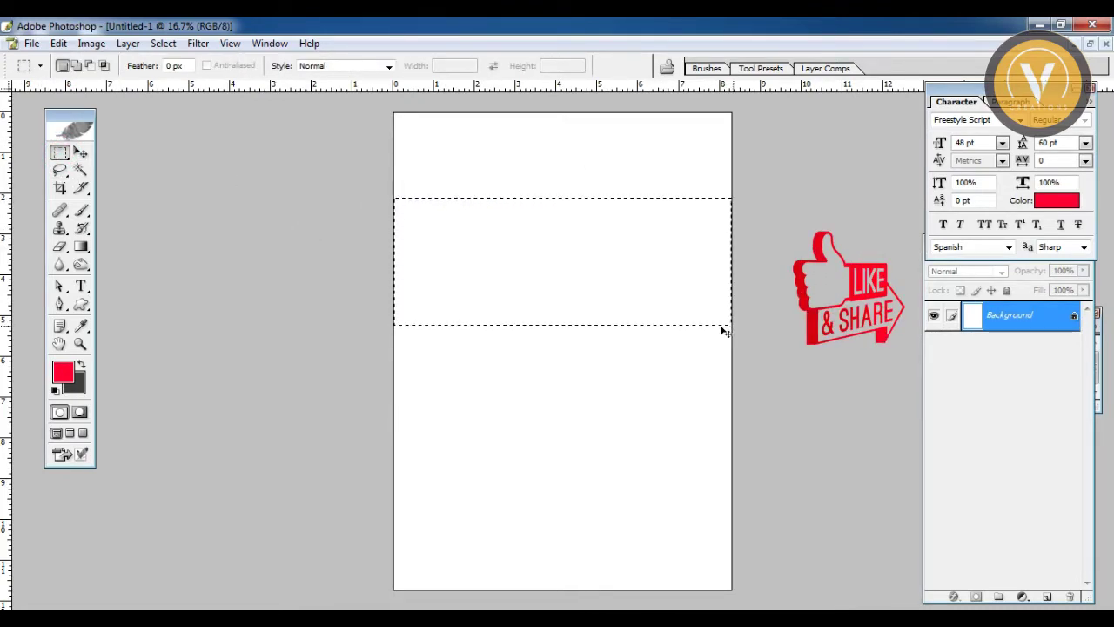
pyautogui.hotkey('ctrl', 't')
pyautogui.moveTo(8, 209); pyautogui.dragTo(563, 199)
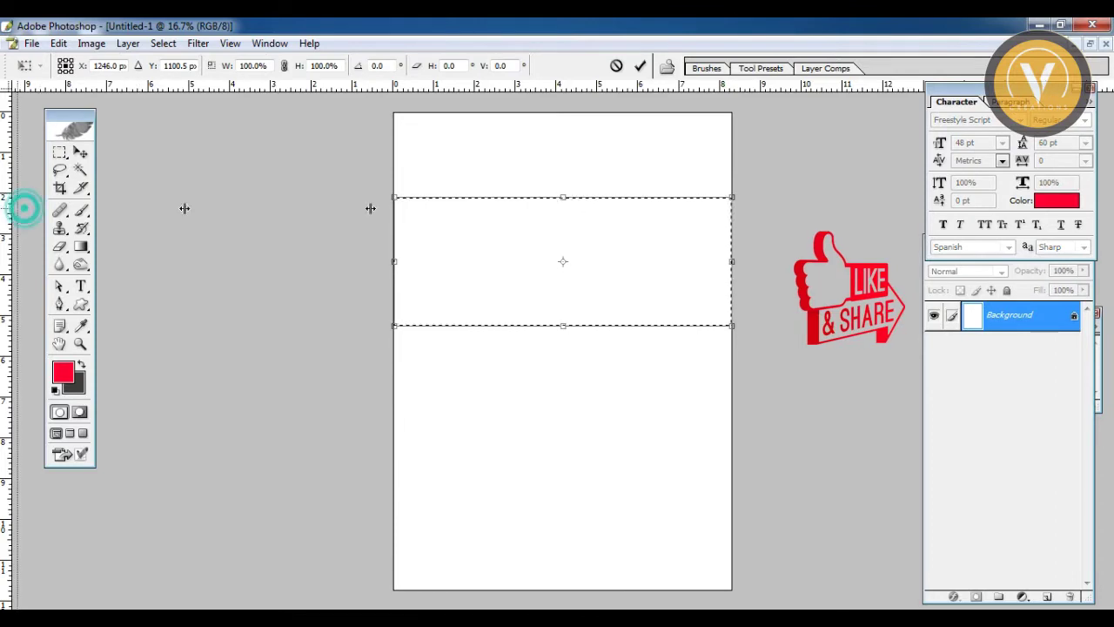
pyautogui.press('Return')
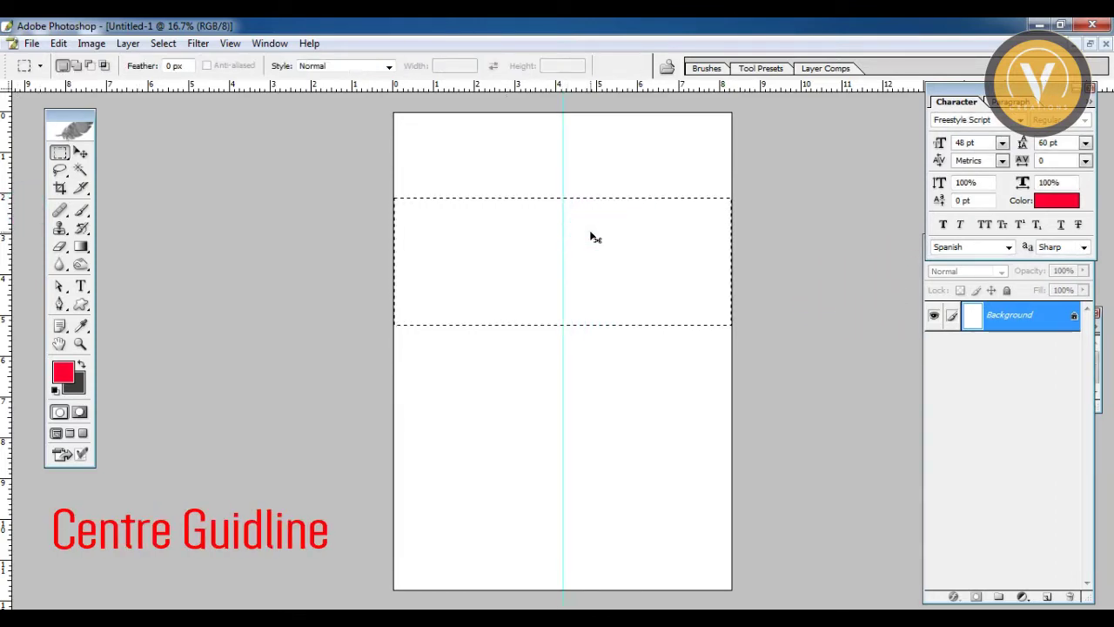
pyautogui.hotkey('ctrl', 'd')
pyautogui.press('v')
pyautogui.click(587, 237)
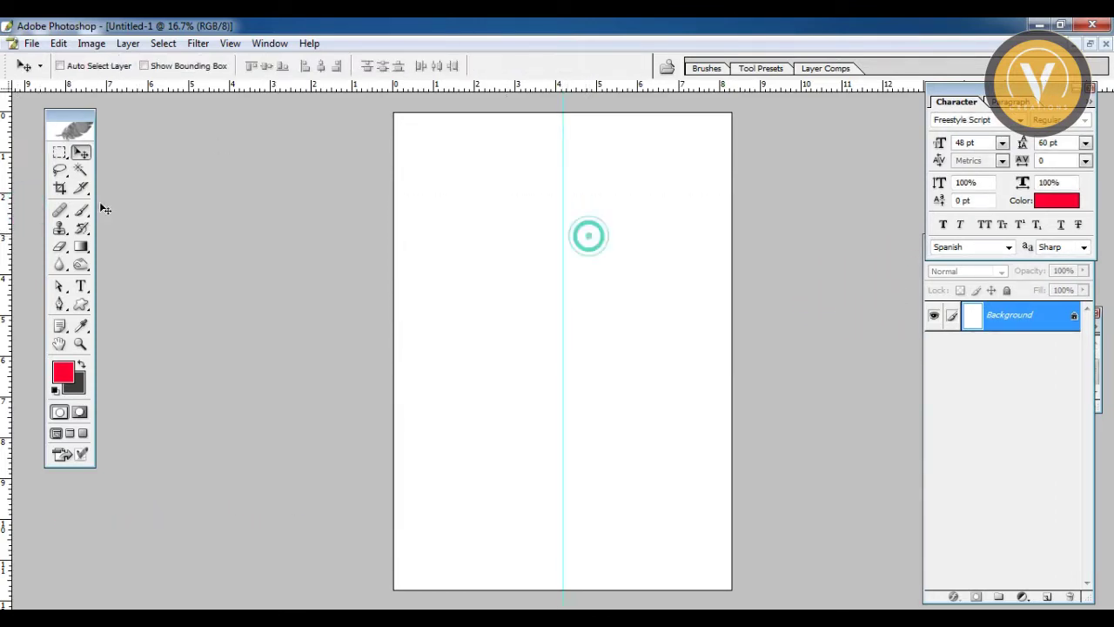
pyautogui.click(78, 153)
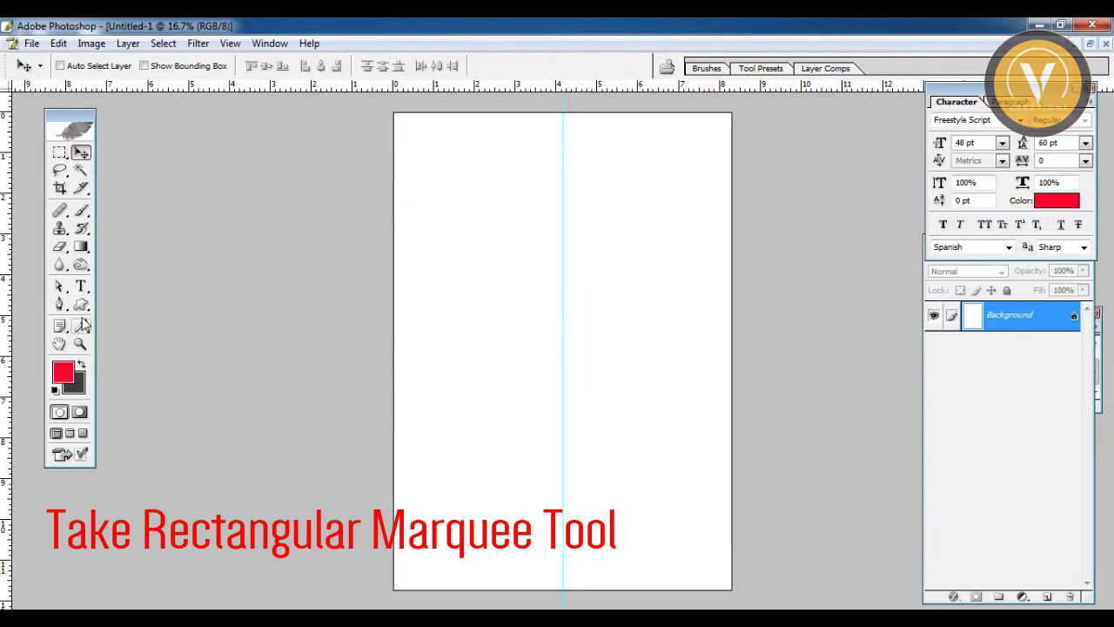
# Select the bottom of the page and fill it with red on a new Layer 1.
pyautogui.click(59, 153)
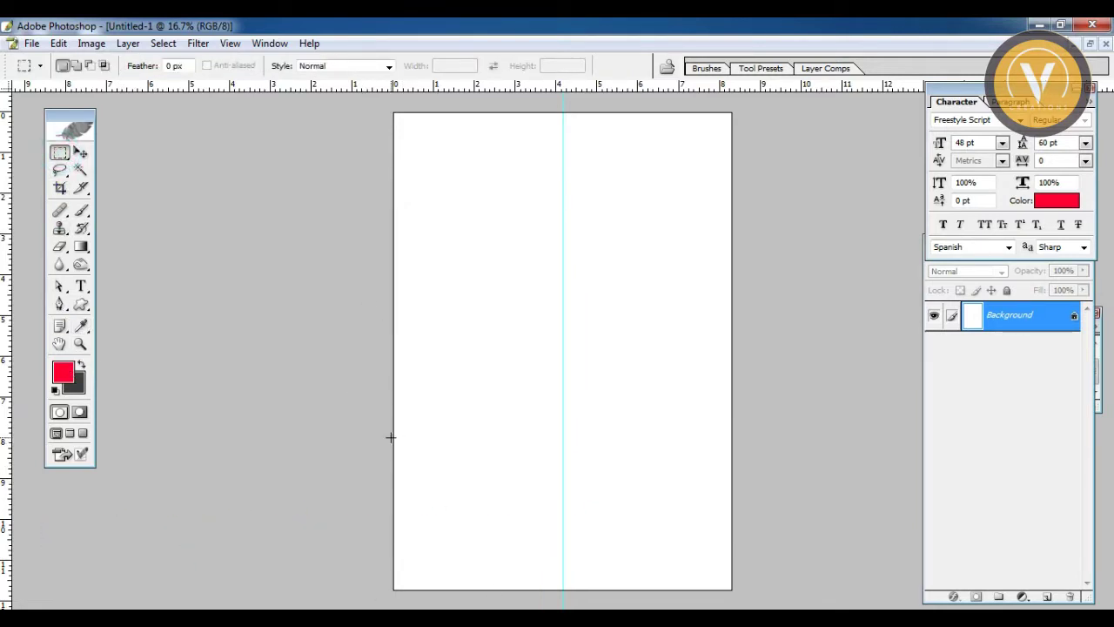
pyautogui.moveTo(408, 506); pyautogui.dragTo(477, 574)
pyautogui.moveTo(651, 586); pyautogui.dragTo(732, 590)
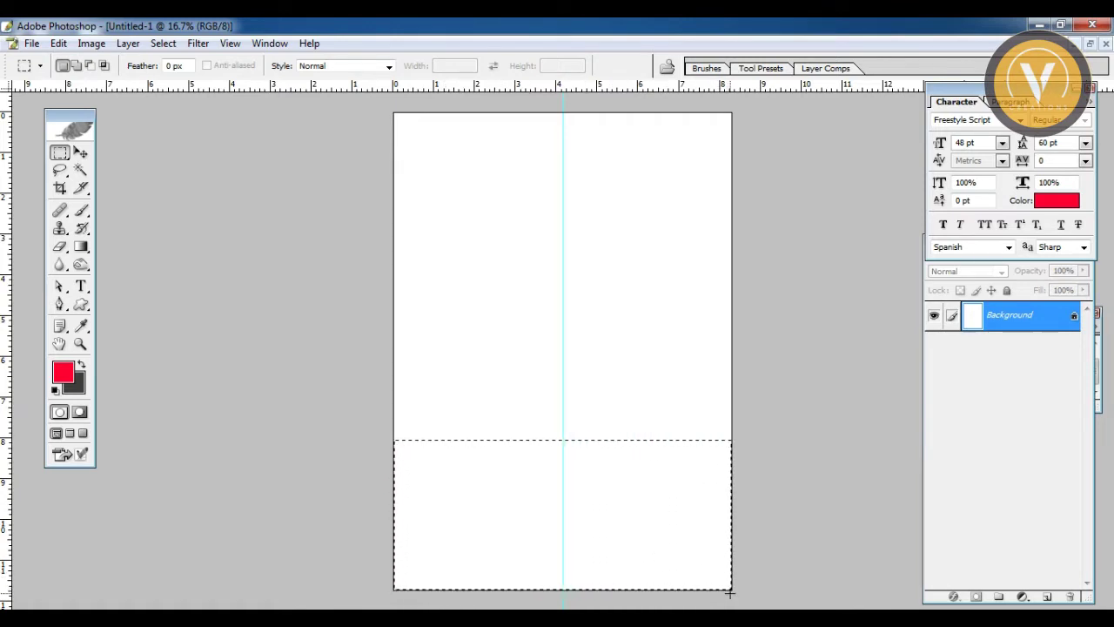
pyautogui.click(128, 43)
pyautogui.moveTo(149, 62)
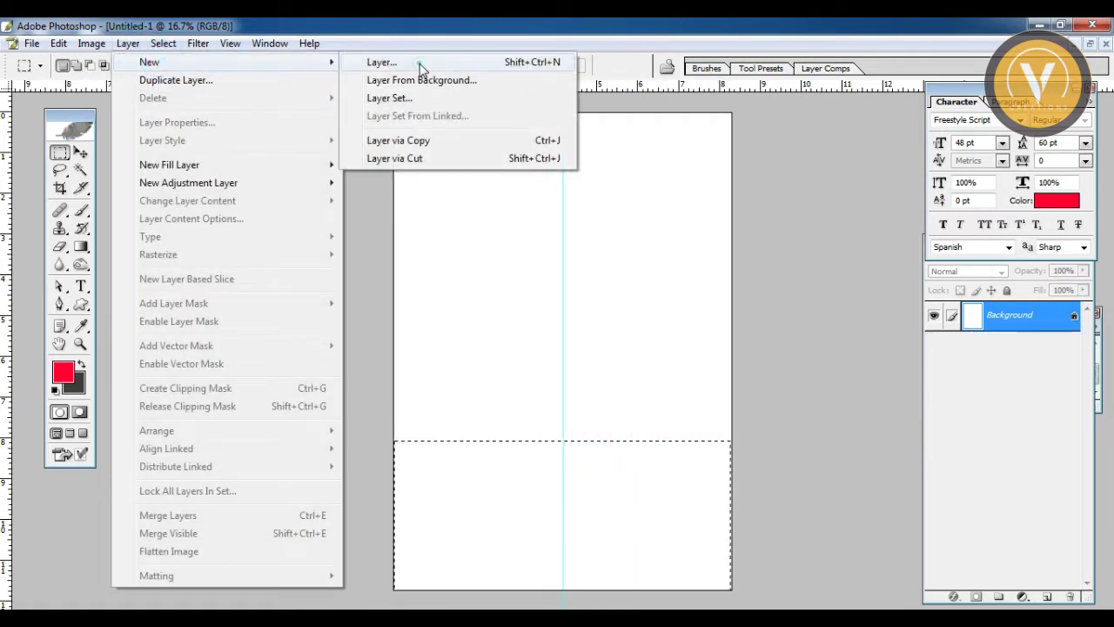
pyautogui.click(421, 68)
pyautogui.click(684, 299)
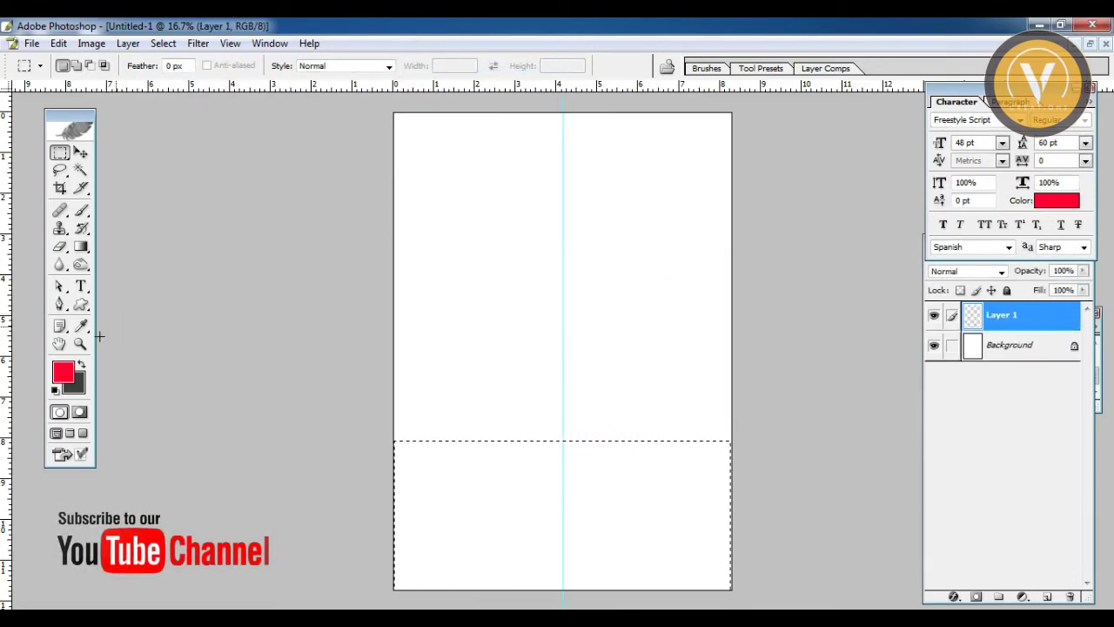
pyautogui.click(62, 373)
pyautogui.click(1011, 156)
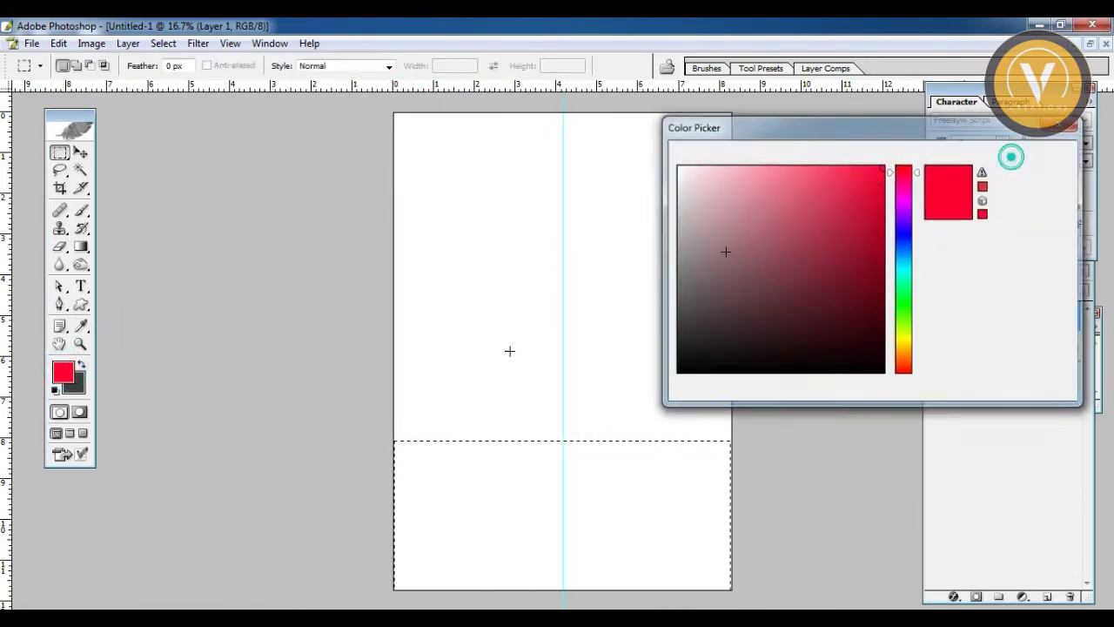
pyautogui.hotkey('alt', 'BackSpace')
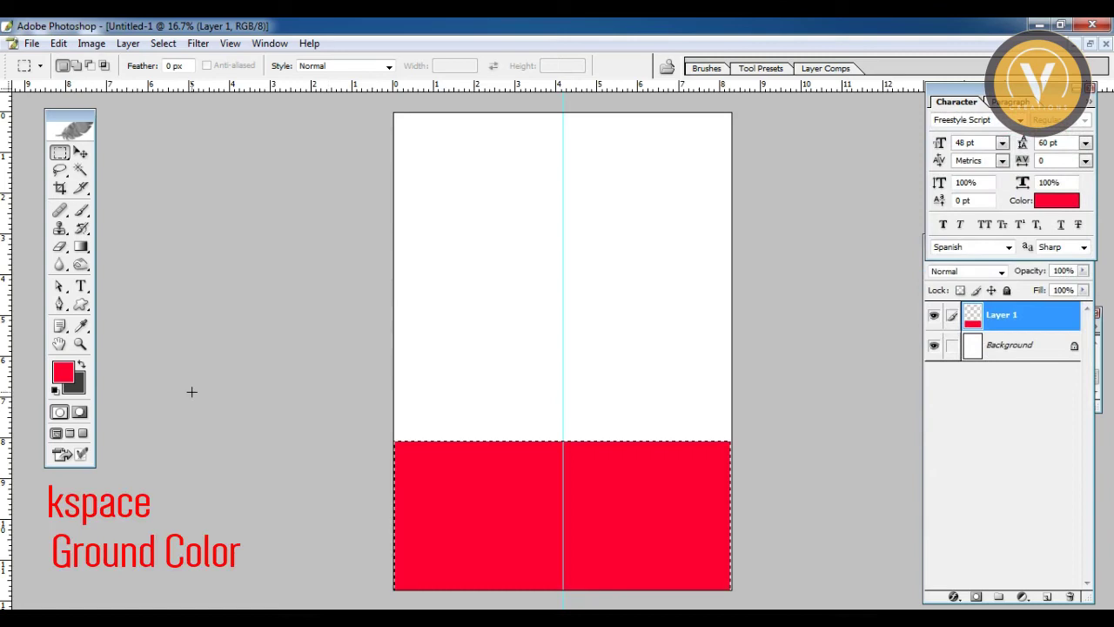
# Stretch the red band to the right page edge and lower its top slightly.
pyautogui.hotkey('ctrl', 'd')
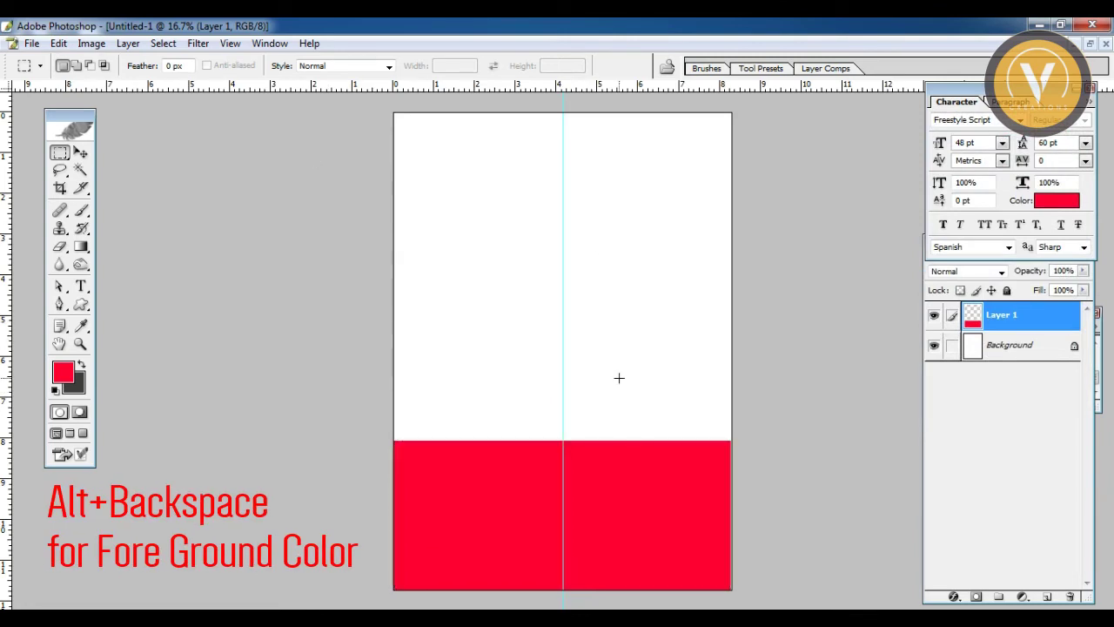
pyautogui.press('v')
pyautogui.hotkey('ctrl', 't')
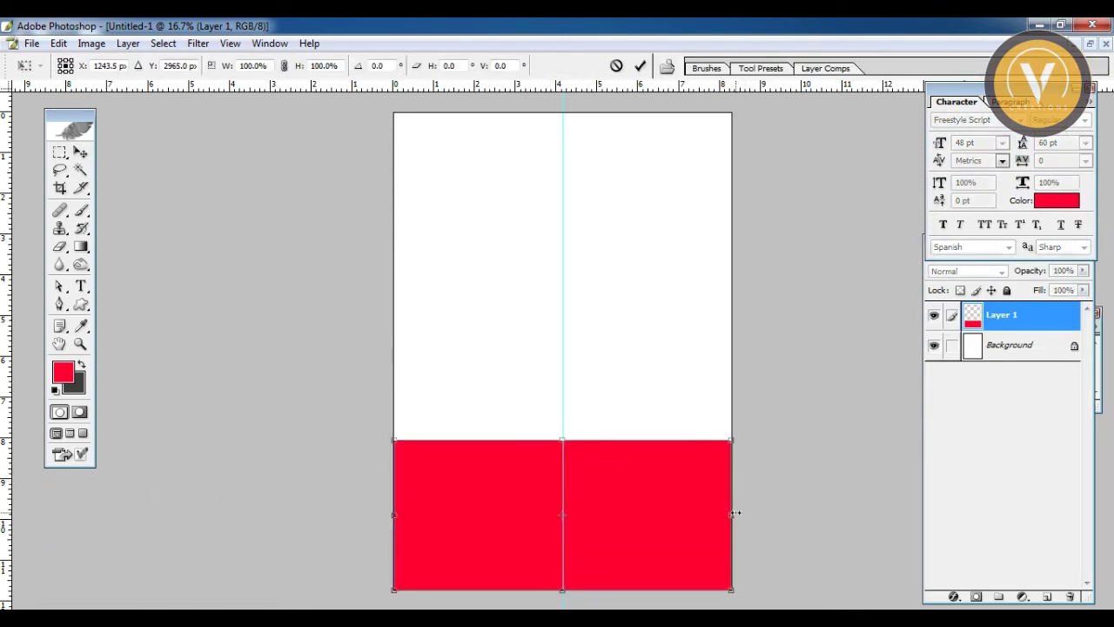
pyautogui.moveTo(738, 513); pyautogui.dragTo(739, 513)
pyautogui.moveTo(561, 440); pyautogui.dragTo(563, 445)
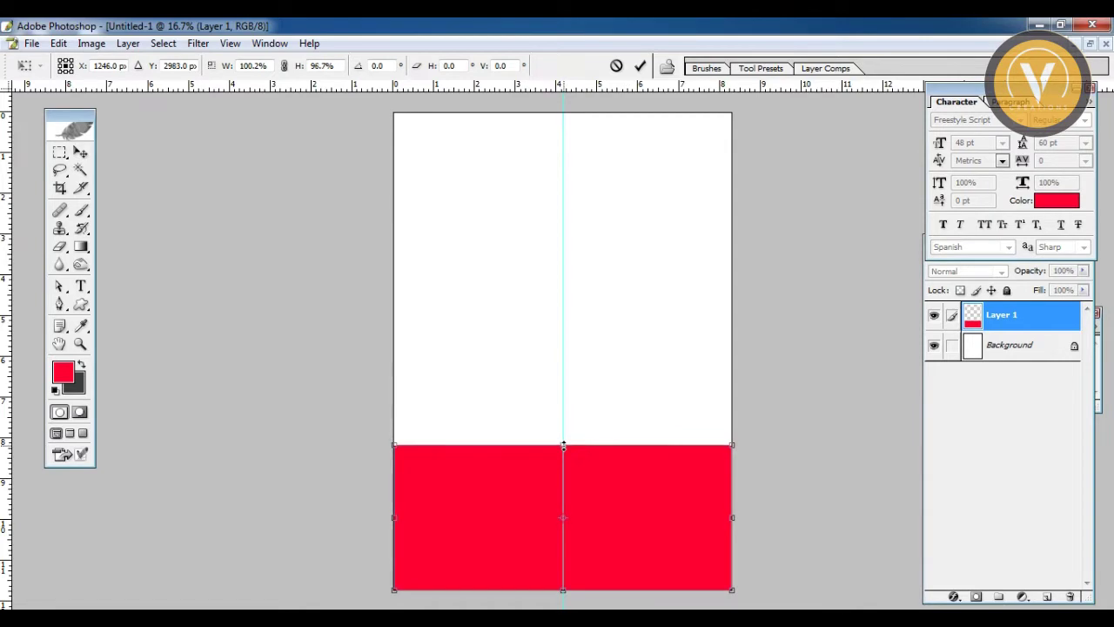
pyautogui.doubleClick(587, 496)
# Open couple.png and copy the whole image.
pyautogui.hotkey('ctrl', 'o')
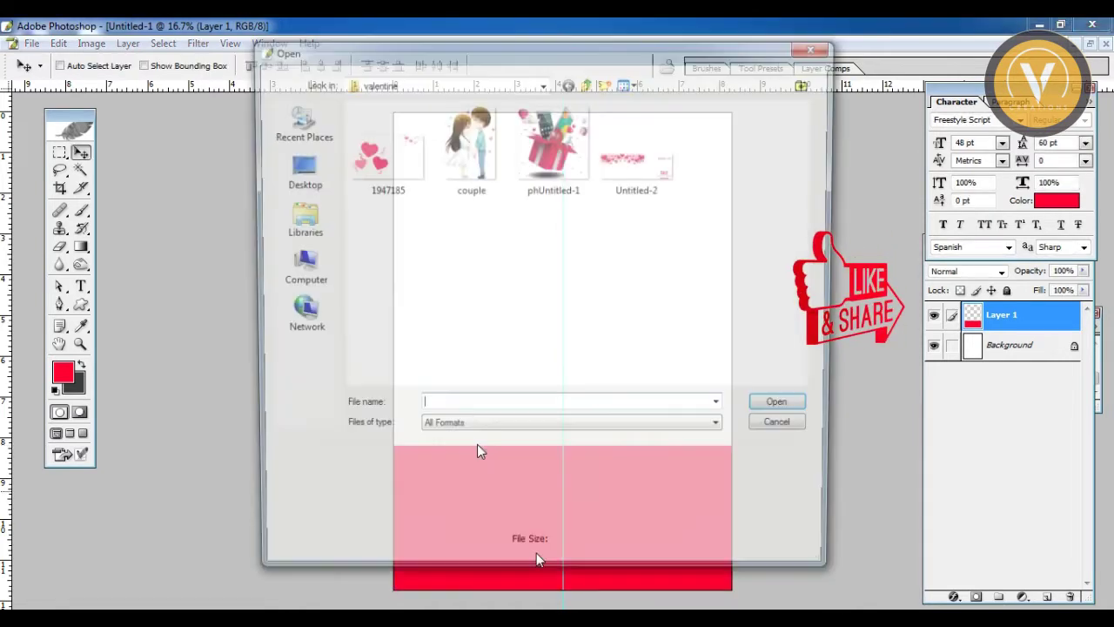
pyautogui.click(486, 168)
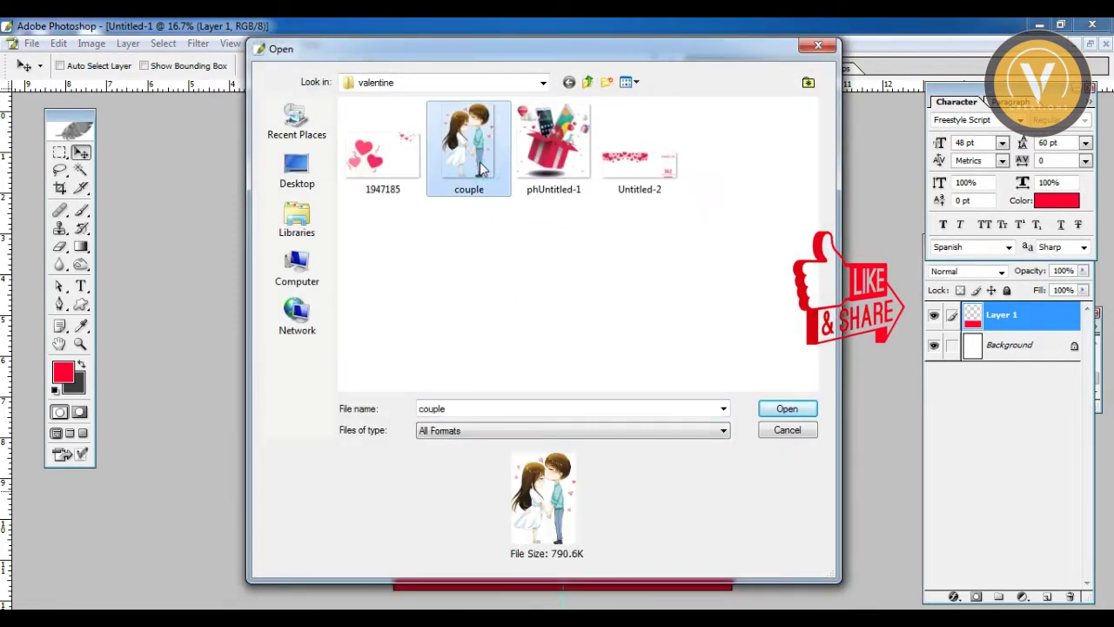
pyautogui.click(805, 411)
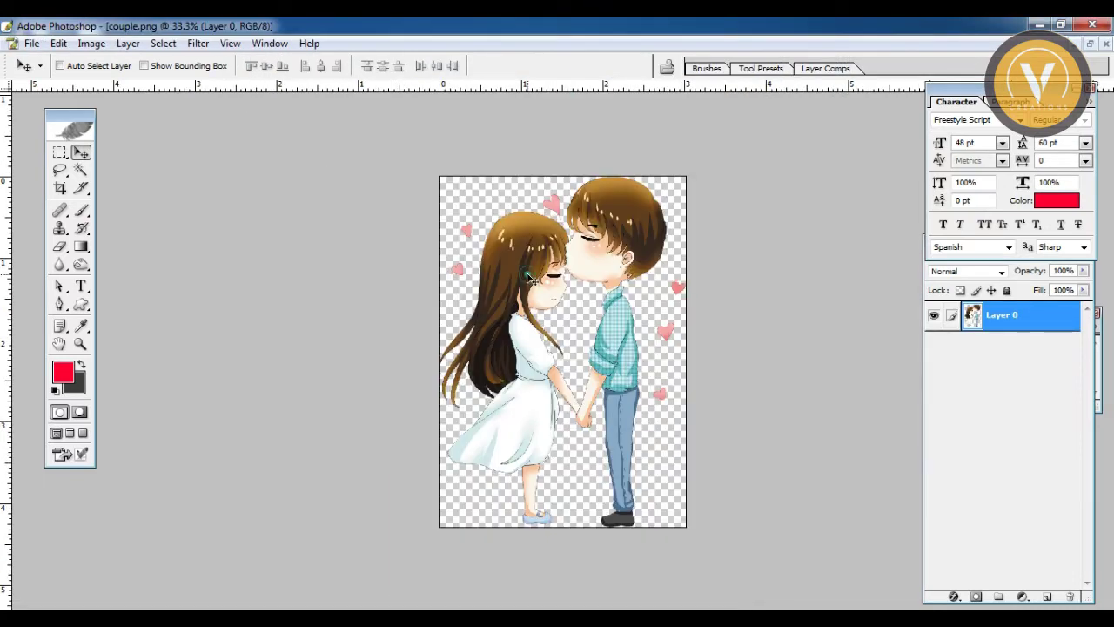
pyautogui.hotkey('ctrl', 'a')
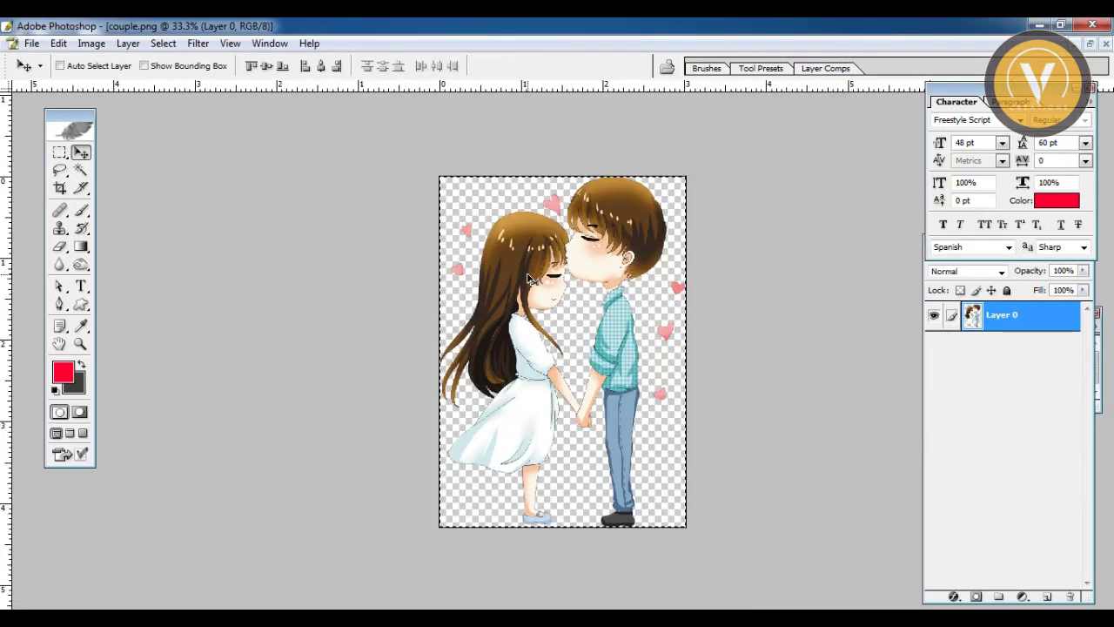
pyautogui.hotkey('ctrl', 'Tab')
# Paste the couple into the flyer, move it onto the red band and enlarge it slightly.
pyautogui.hotkey('ctrl', 'v')
pyautogui.hotkey('ctrl', 't')
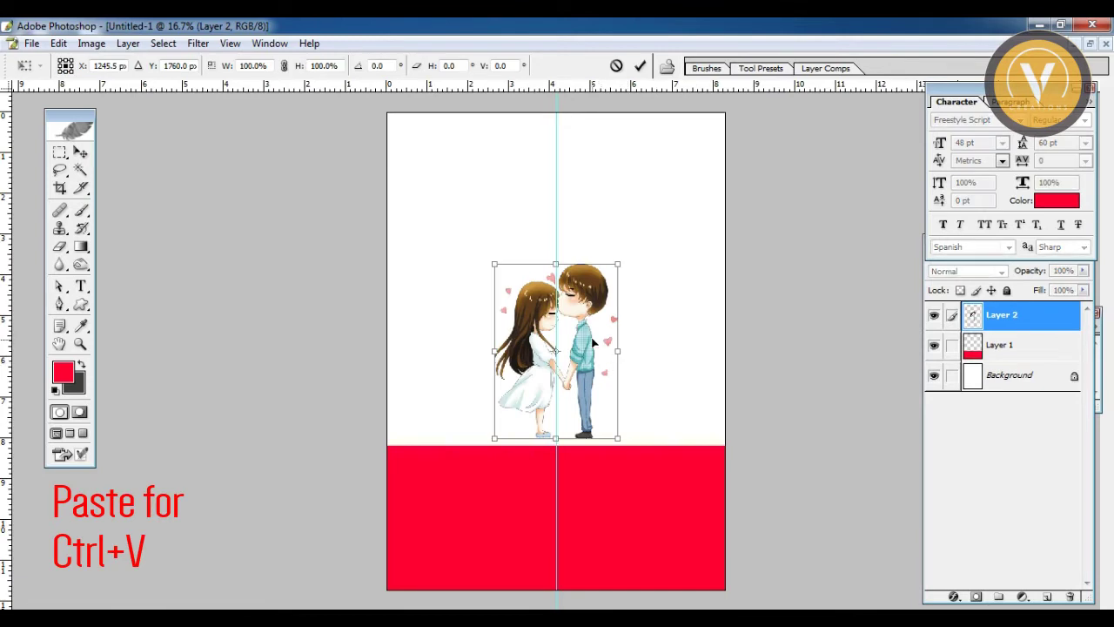
pyautogui.moveTo(593, 342); pyautogui.dragTo(595, 474)
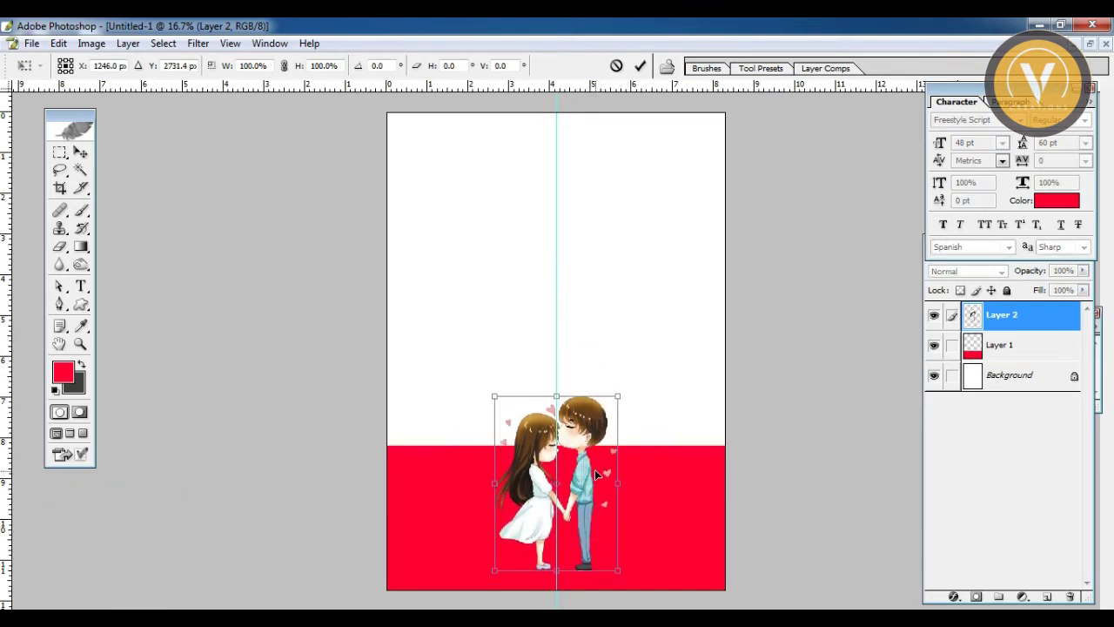
pyautogui.moveTo(617, 570); pyautogui.dragTo(620, 569)
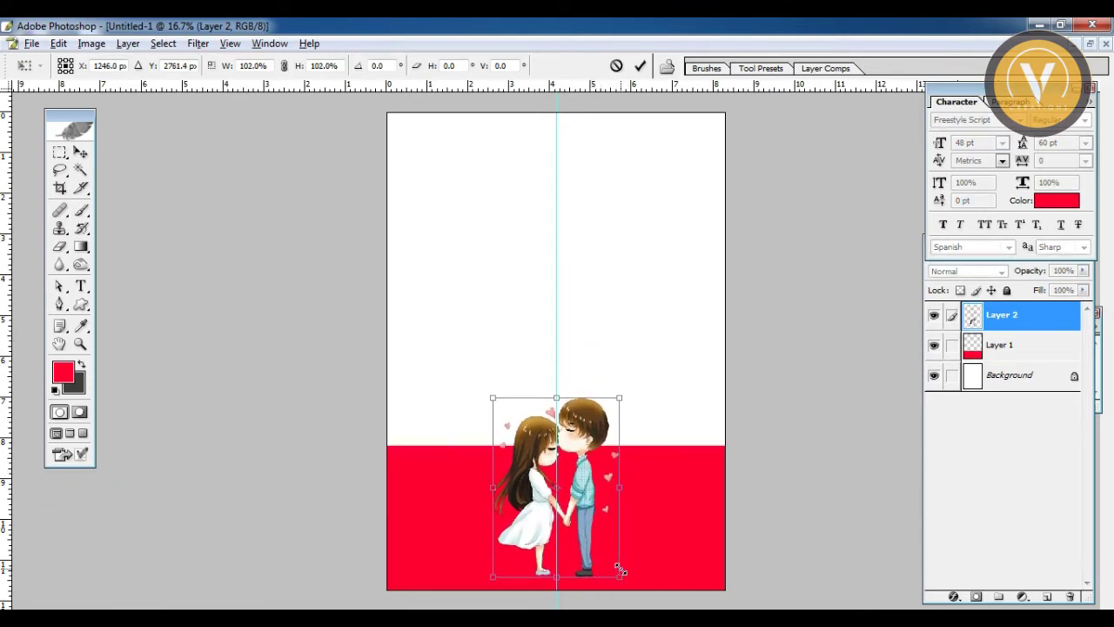
pyautogui.press('Return')
pyautogui.click(588, 524)
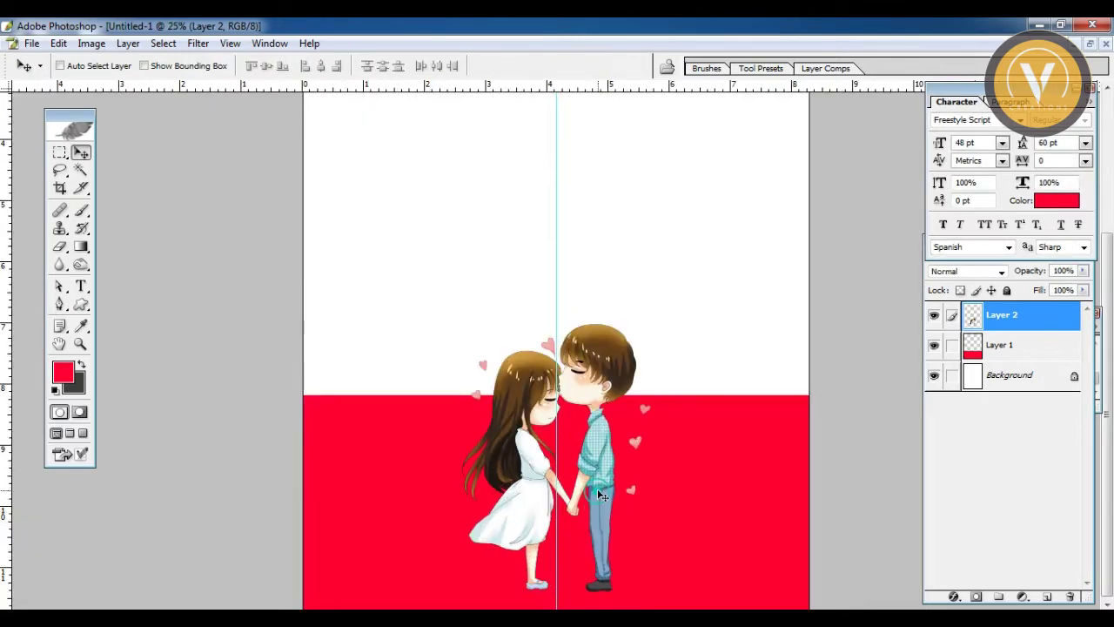
# Open the heart balloons image 1947185.png and copy all of it.
pyautogui.hotkey('ctrl', 'o')
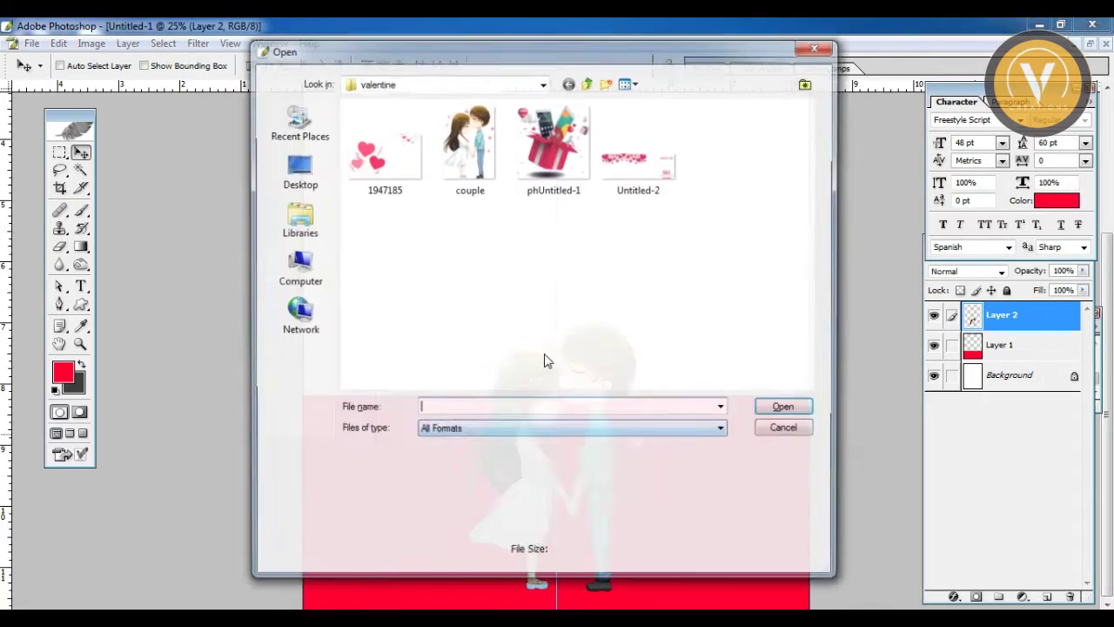
pyautogui.click(394, 175)
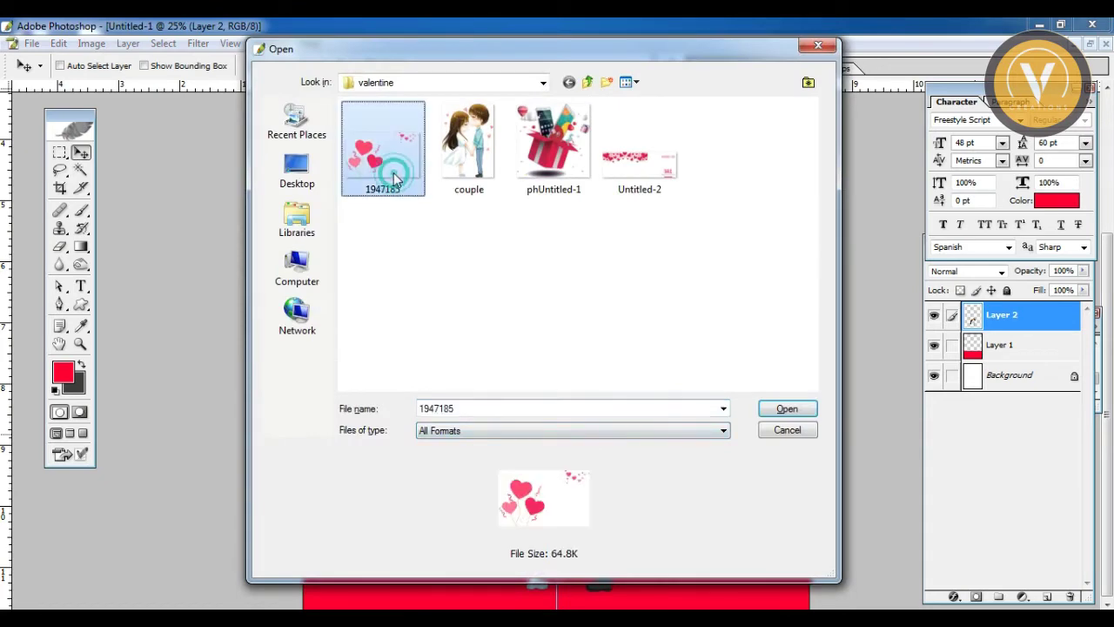
pyautogui.click(790, 412)
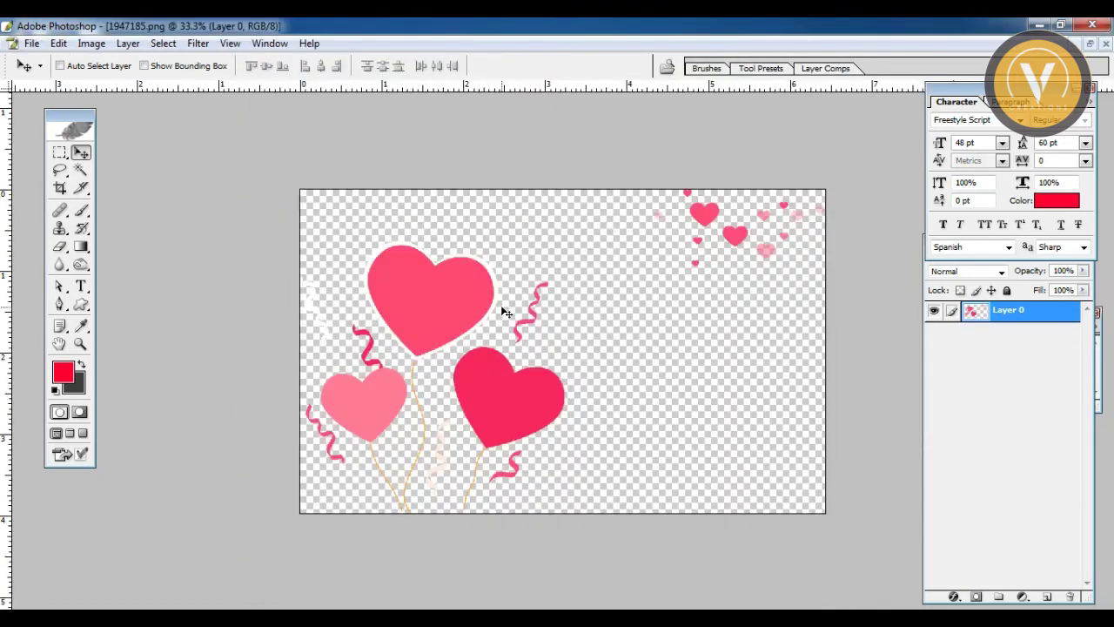
pyautogui.hotkey('ctrl', 'a')
pyautogui.hotkey('ctrl', 'c')
# Paste the heart balloons into the flyer and move them up above the couple.
pyautogui.hotkey('ctrl', 'Tab')
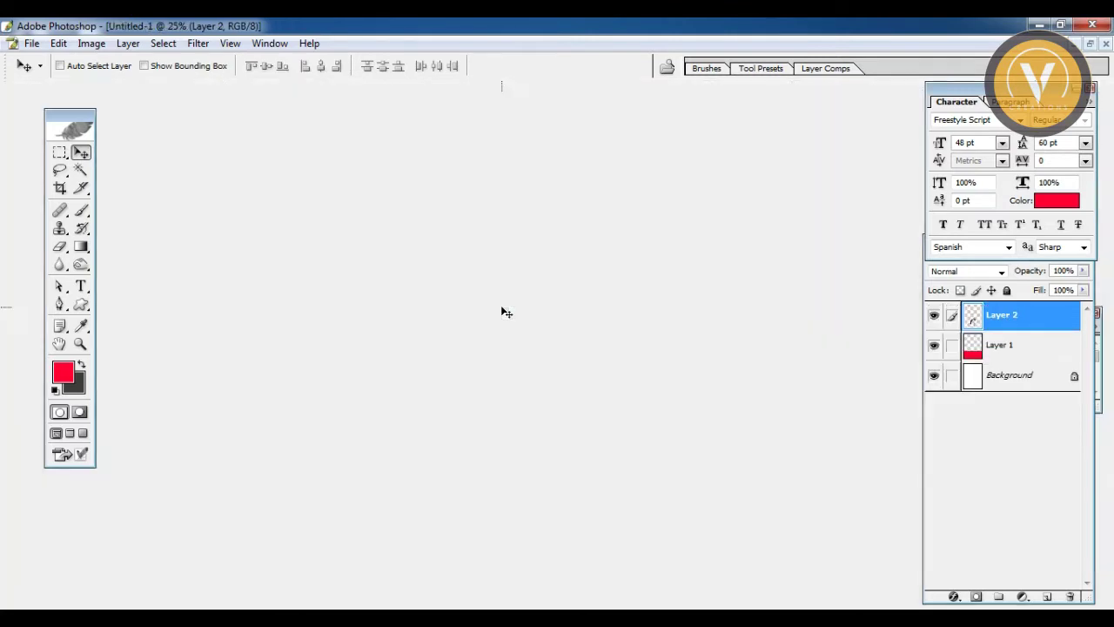
pyautogui.hotkey('ctrl', 'v')
pyautogui.moveTo(516, 325)
pyautogui.mouseDown()
pyautogui.moveTo(515, 234)
pyautogui.moveTo(528, 262)
pyautogui.mouseUp()
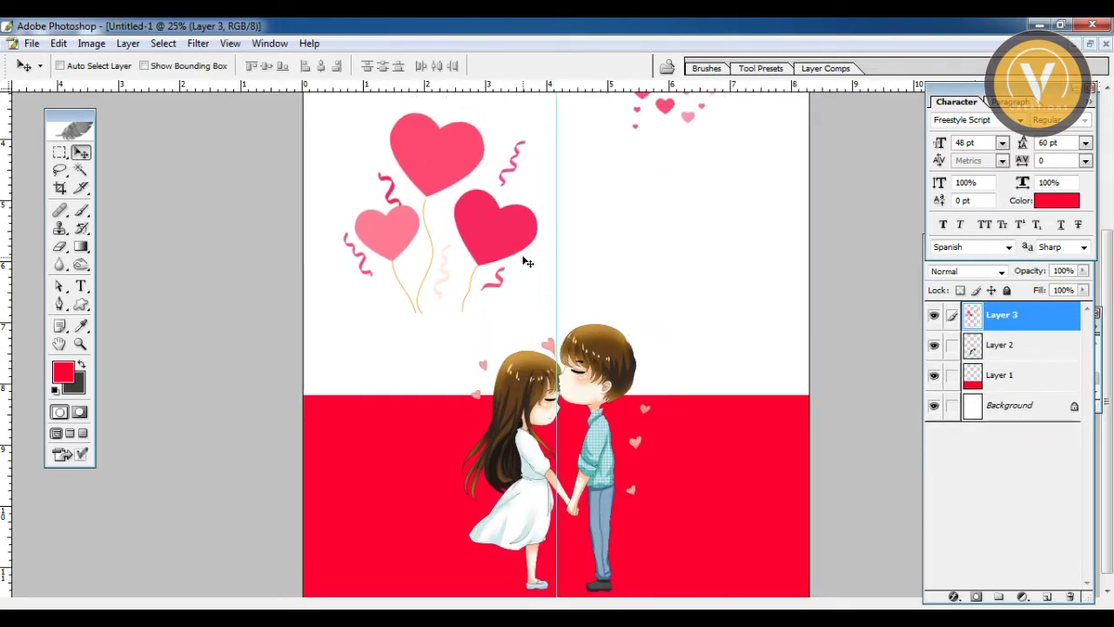
pyautogui.hotkey('ctrl', '-')
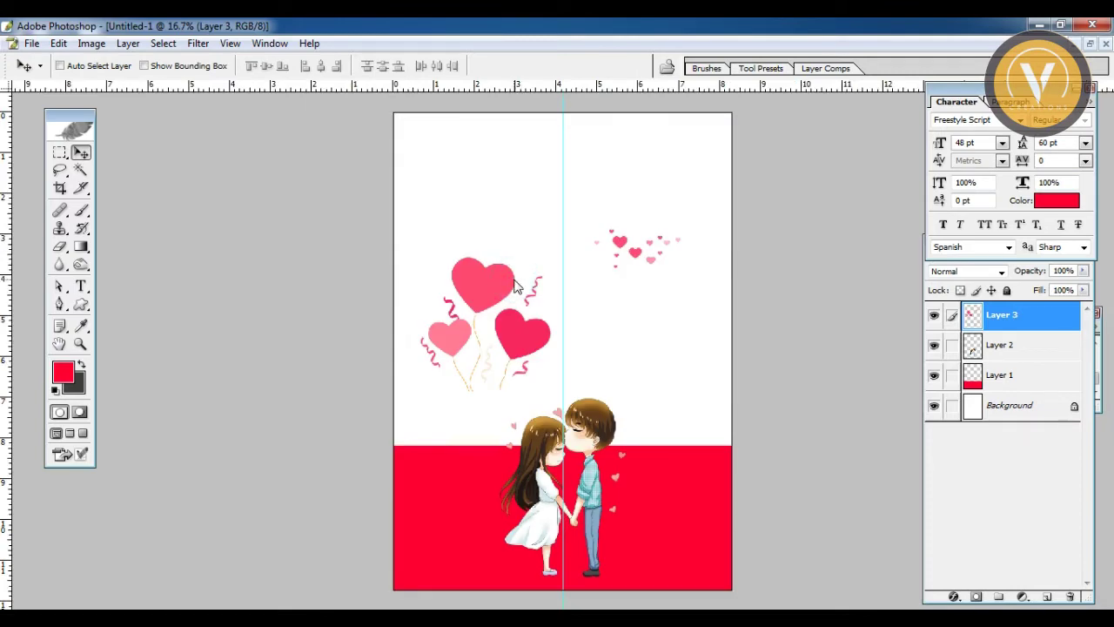
pyautogui.hotkey('ctrl', 's')
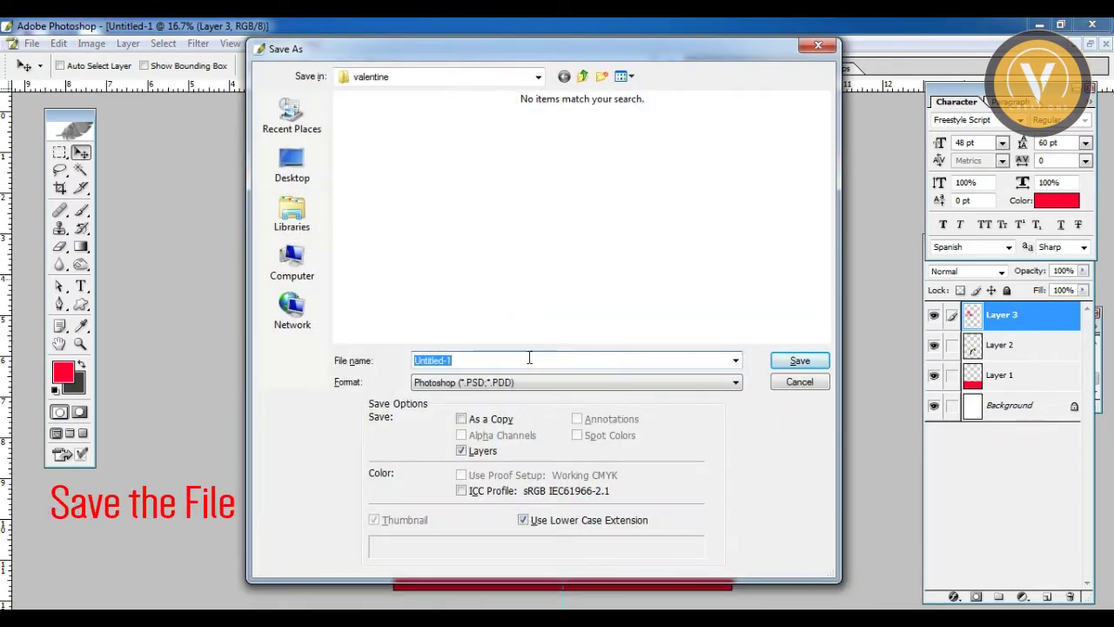
# Save the flyer as 'mobile phone flyer for valentine.psd', accepting maximum compatibility.
pyautogui.click(470, 359)
pyautogui.doubleClick(484, 361)
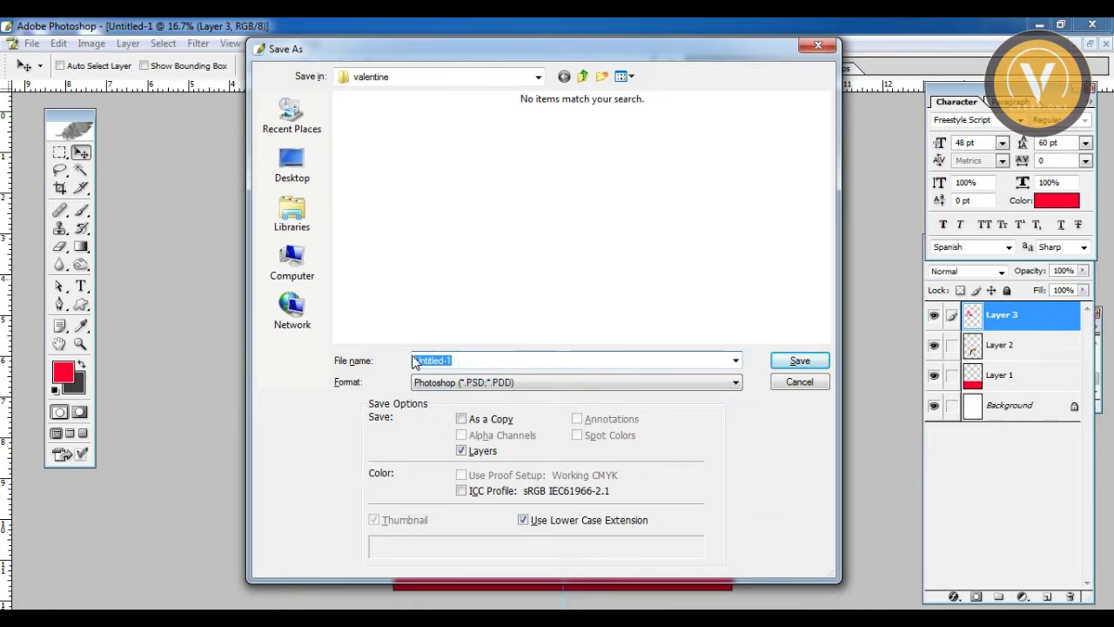
pyautogui.write('mobi')
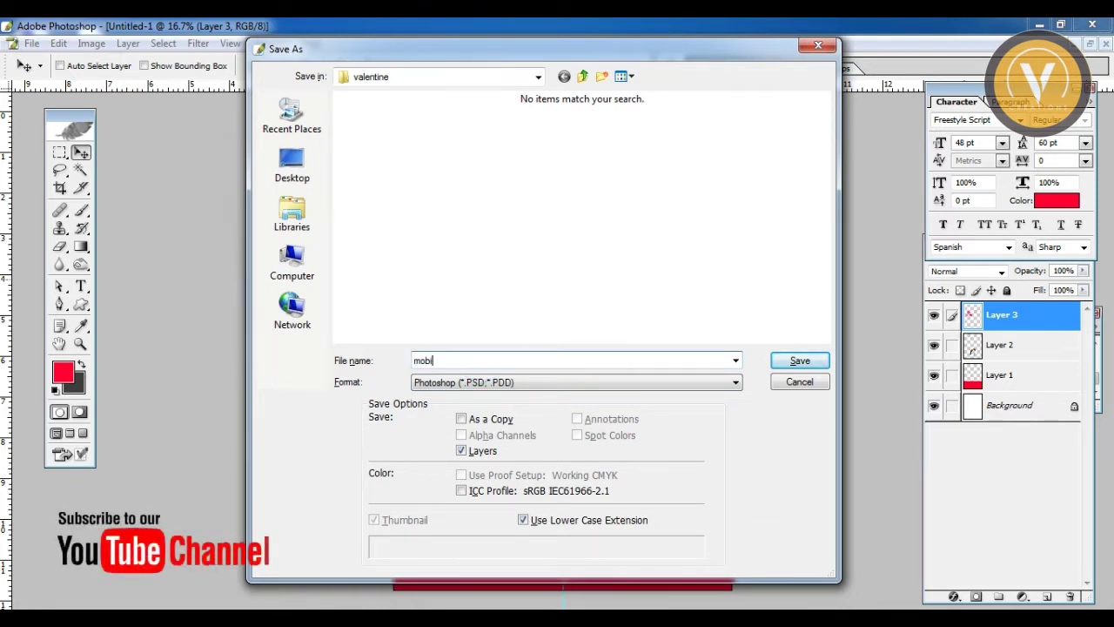
pyautogui.write('le phone flyer for valentine')
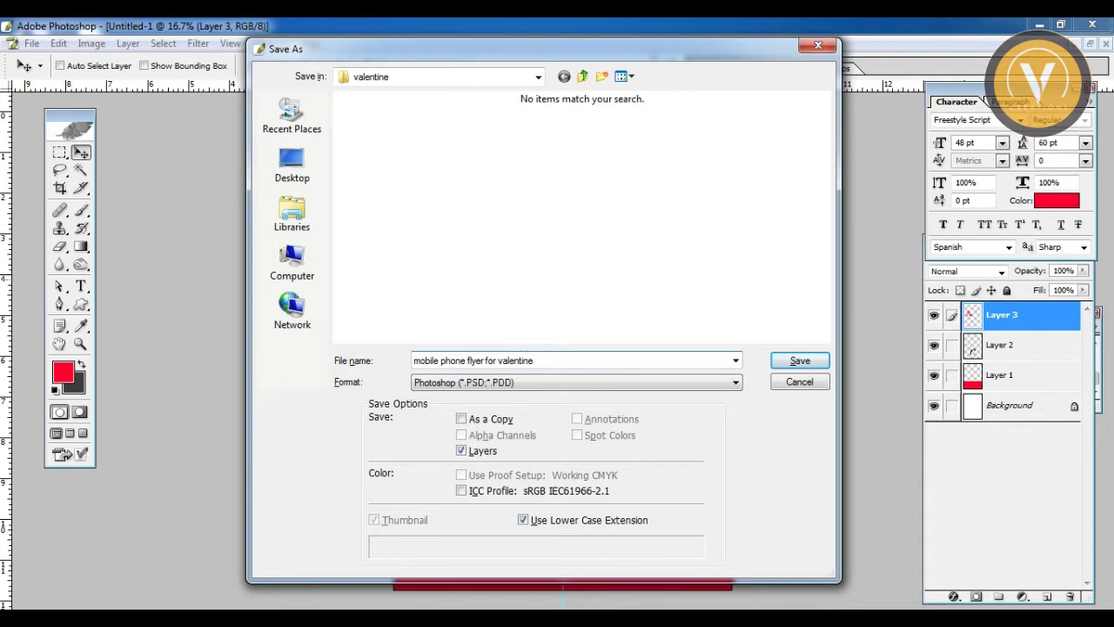
pyautogui.press('Return')
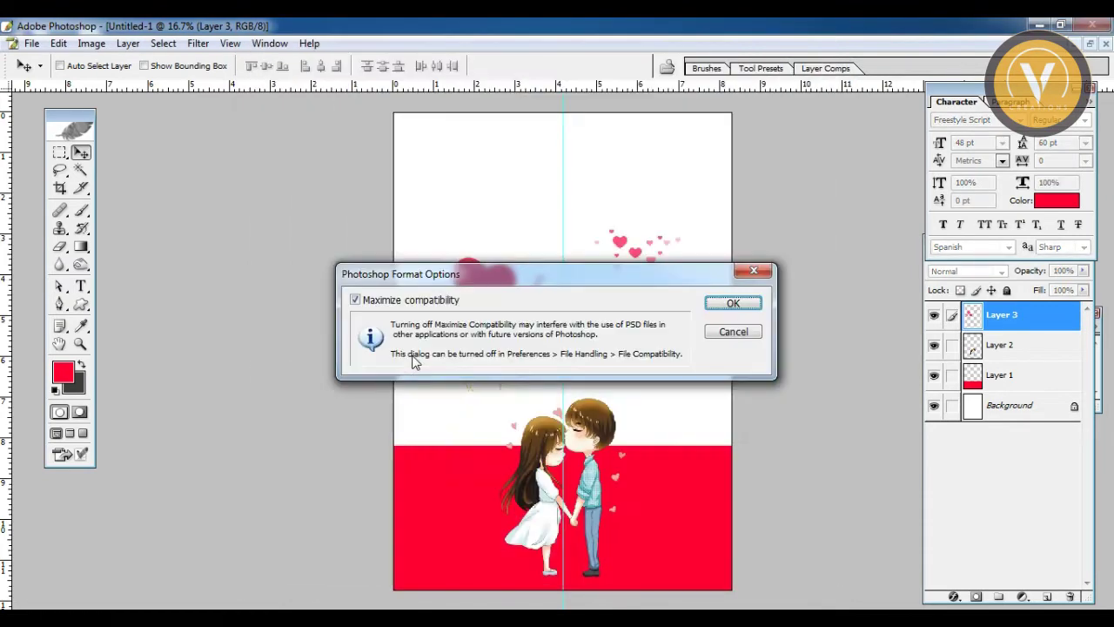
pyautogui.press('Return')
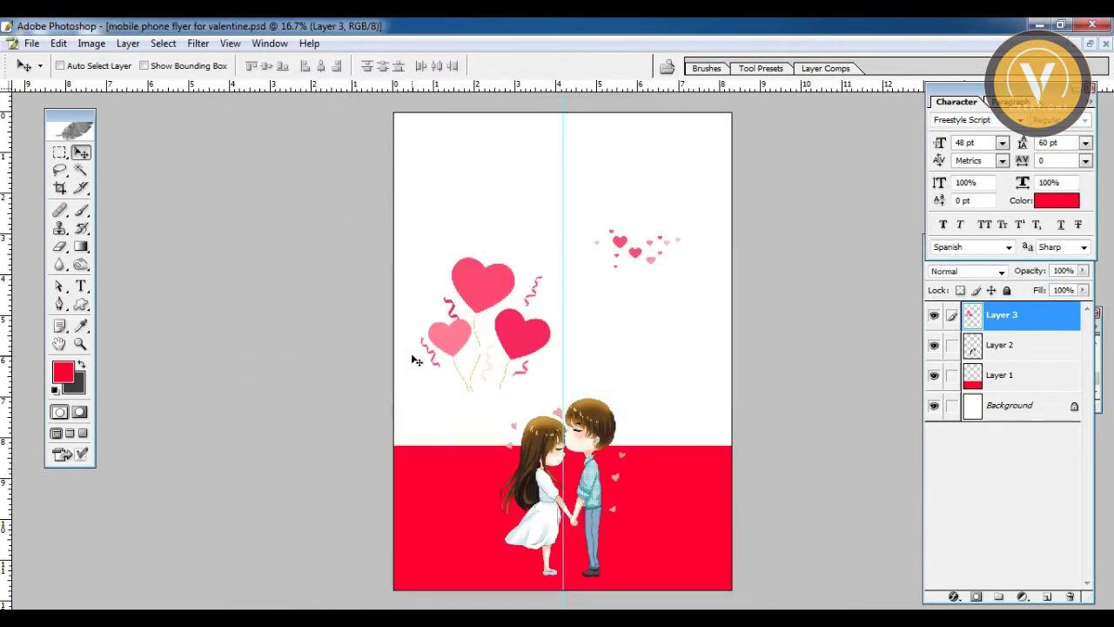
# Magic-wand the top heart balloon and convert its outline into a work path.
pyautogui.keyDown('ctrl'); pyautogui.click(633, 397); pyautogui.keyUp('ctrl')
pyautogui.keyDown('ctrl'); pyautogui.click(585, 427); pyautogui.keyUp('ctrl')
pyautogui.keyDown('ctrl'); pyautogui.click(475, 276); pyautogui.keyUp('ctrl')
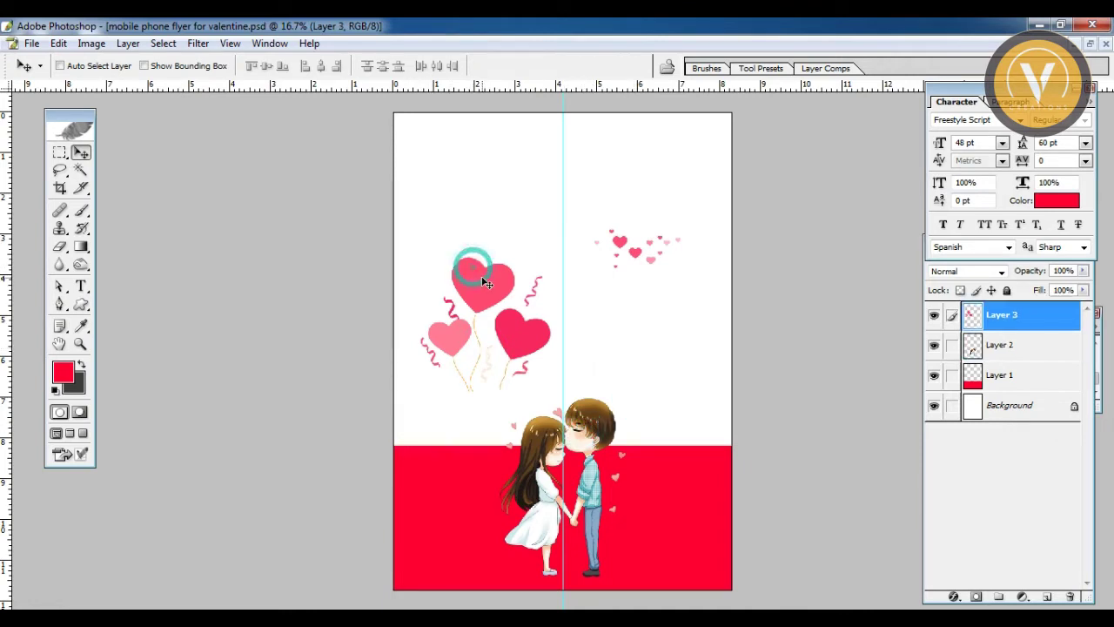
pyautogui.press('w')
pyautogui.click(484, 279)
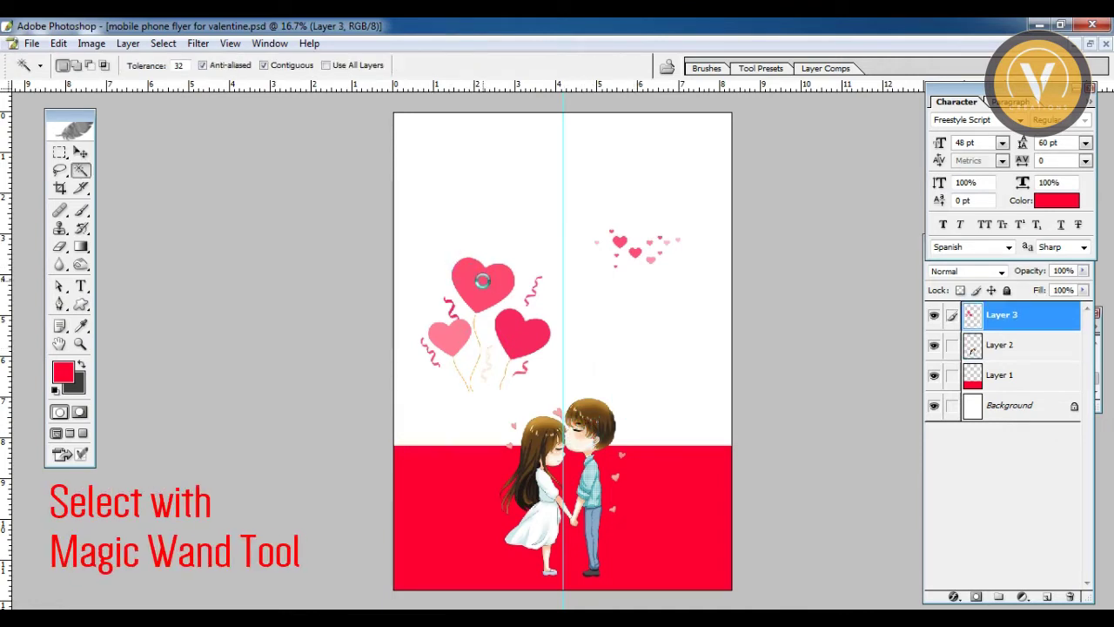
pyautogui.hotkey('ctrl', '+')
pyautogui.hotkey('ctrl', '+')
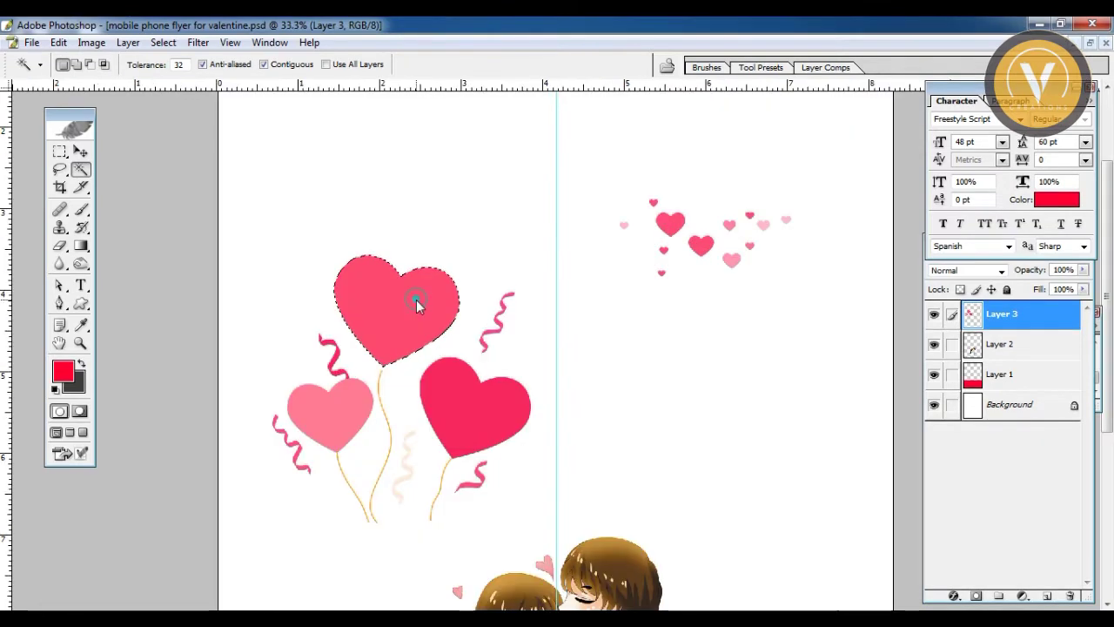
pyautogui.rightClick(418, 303)
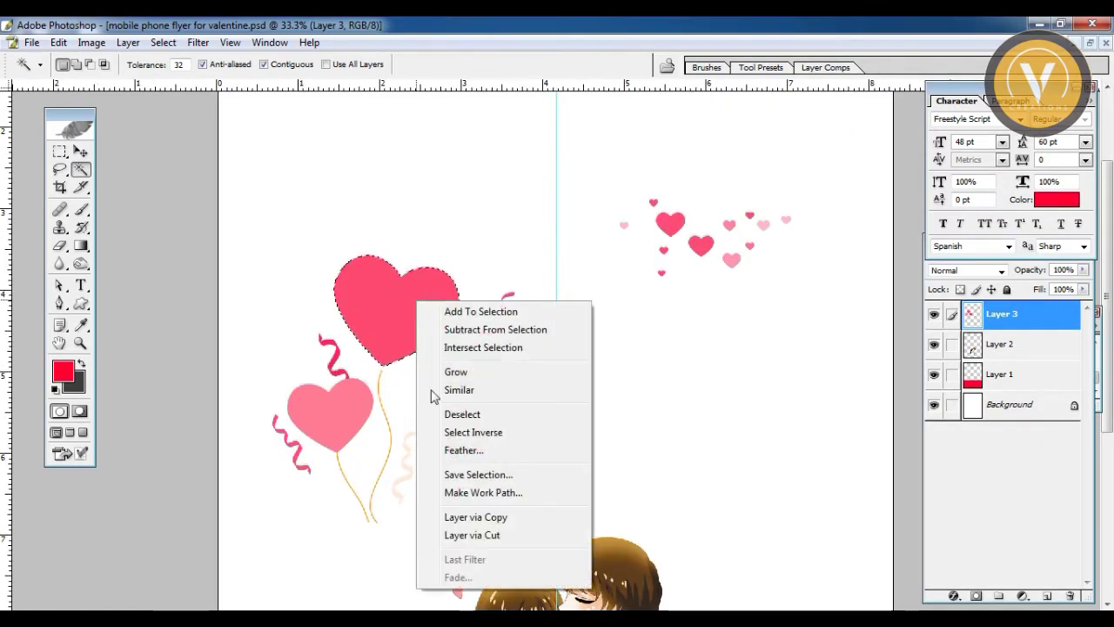
pyautogui.click(485, 493)
pyautogui.click(624, 320)
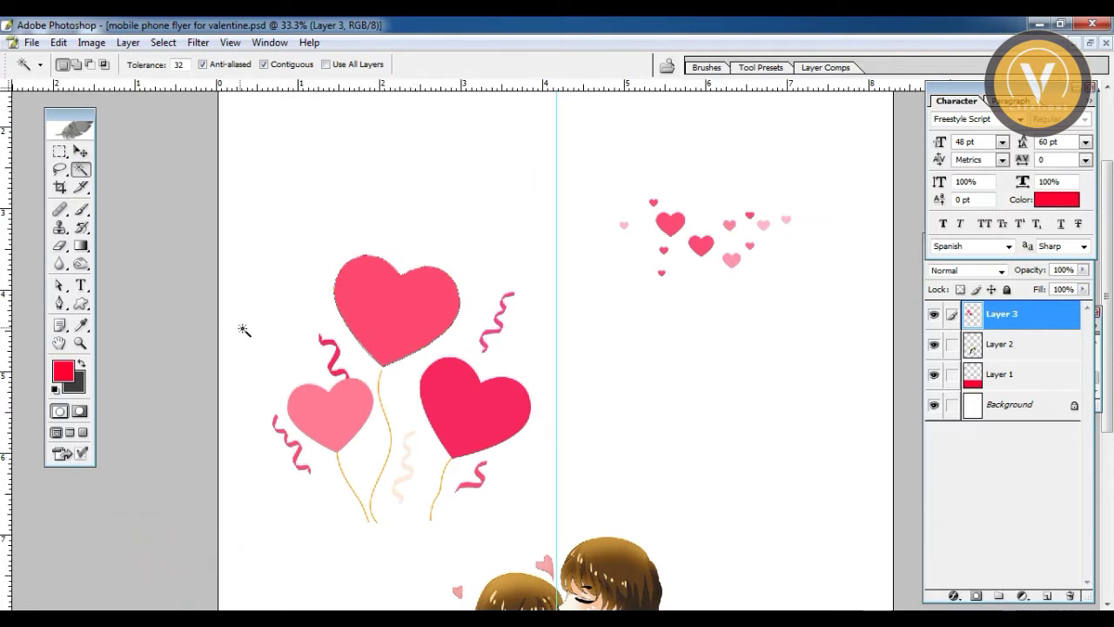
# Tilt and enlarge the heart path to about 224%, move it over the couple, then load it as a selection.
pyautogui.press('v')
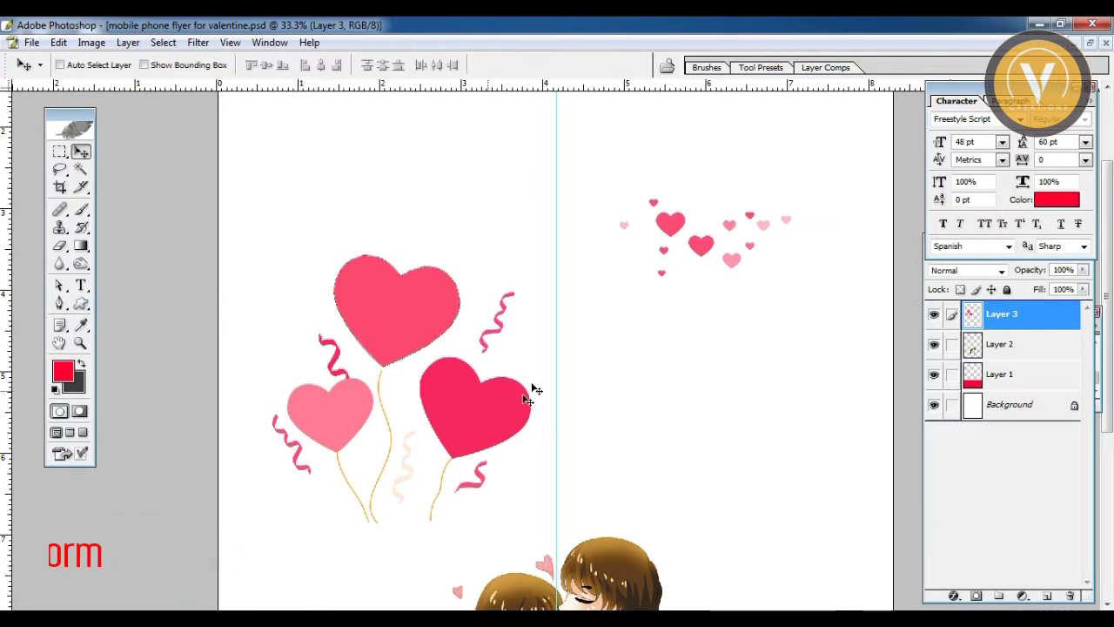
pyautogui.hotkey('ctrl', 't')
pyautogui.hotkey('ctrl', '-')
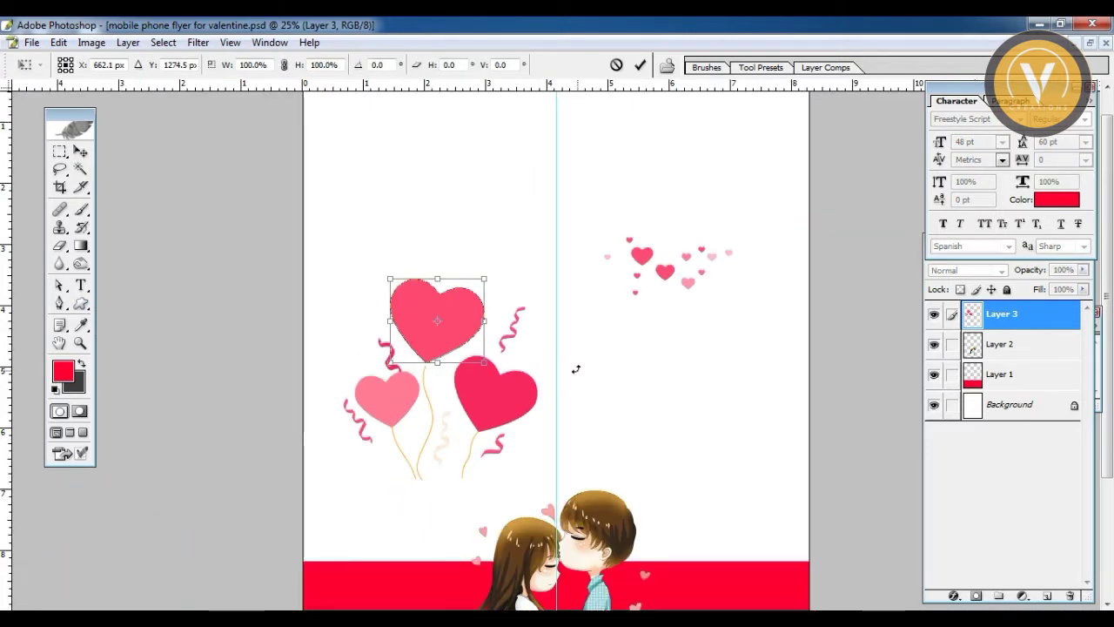
pyautogui.moveTo(574, 371); pyautogui.dragTo(571, 331)
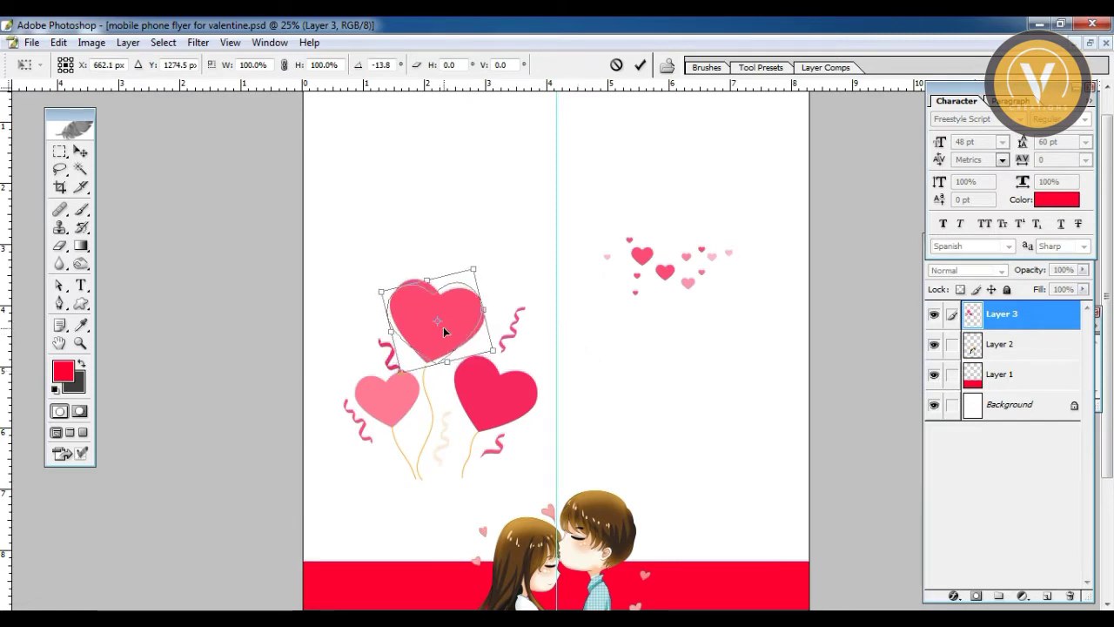
pyautogui.moveTo(443, 327); pyautogui.dragTo(571, 376)
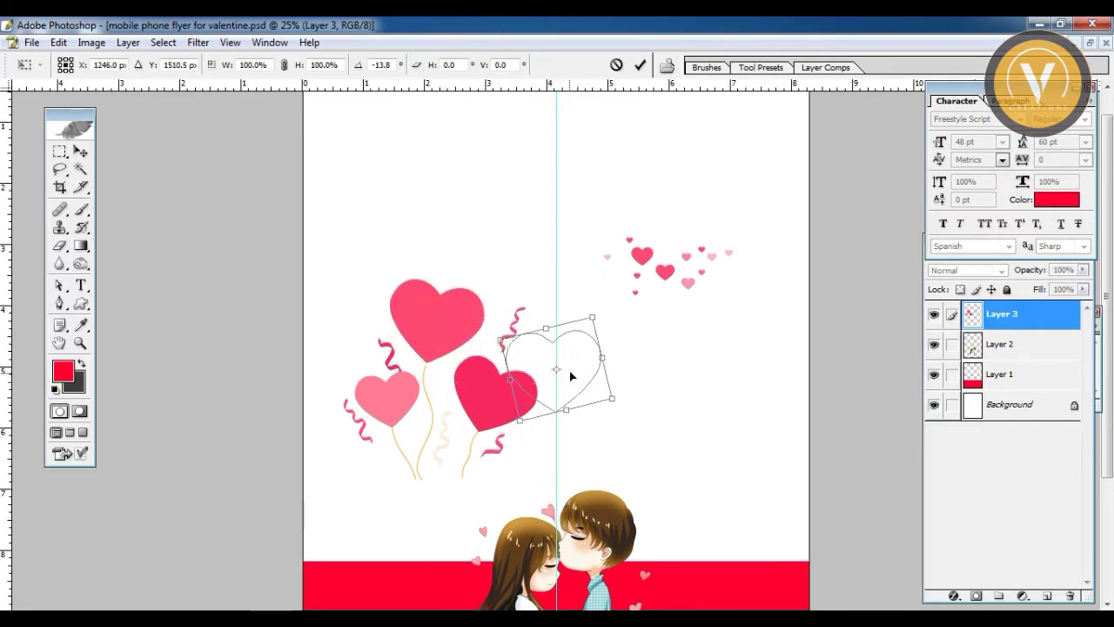
pyautogui.moveTo(612, 398); pyautogui.dragTo(671, 454)
pyautogui.moveTo(672, 387); pyautogui.dragTo(716, 387)
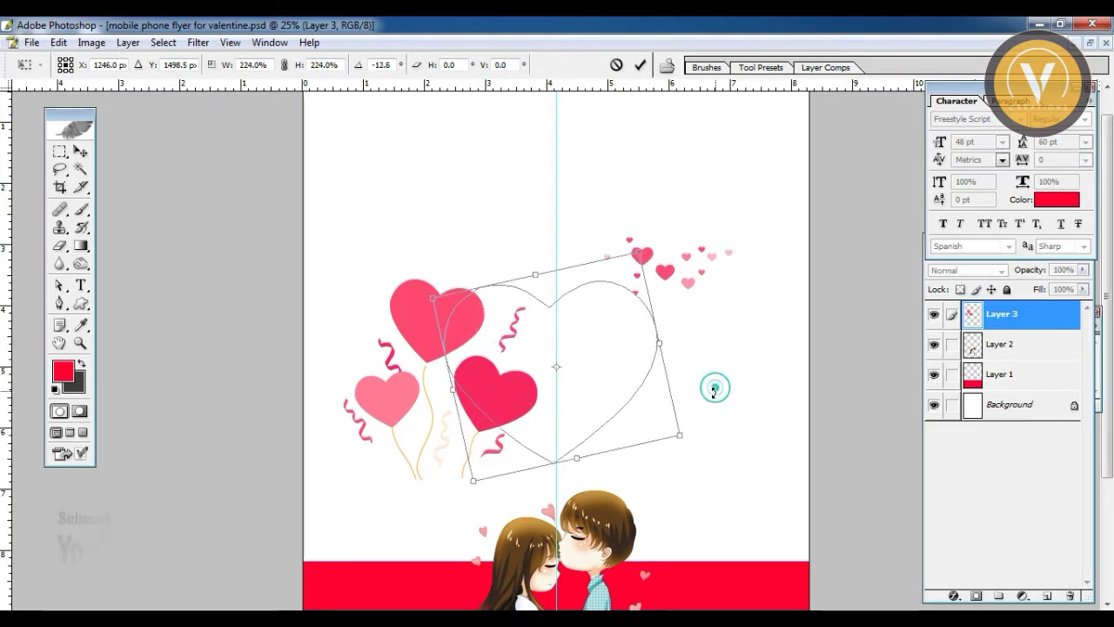
pyautogui.moveTo(607, 368); pyautogui.dragTo(615, 466)
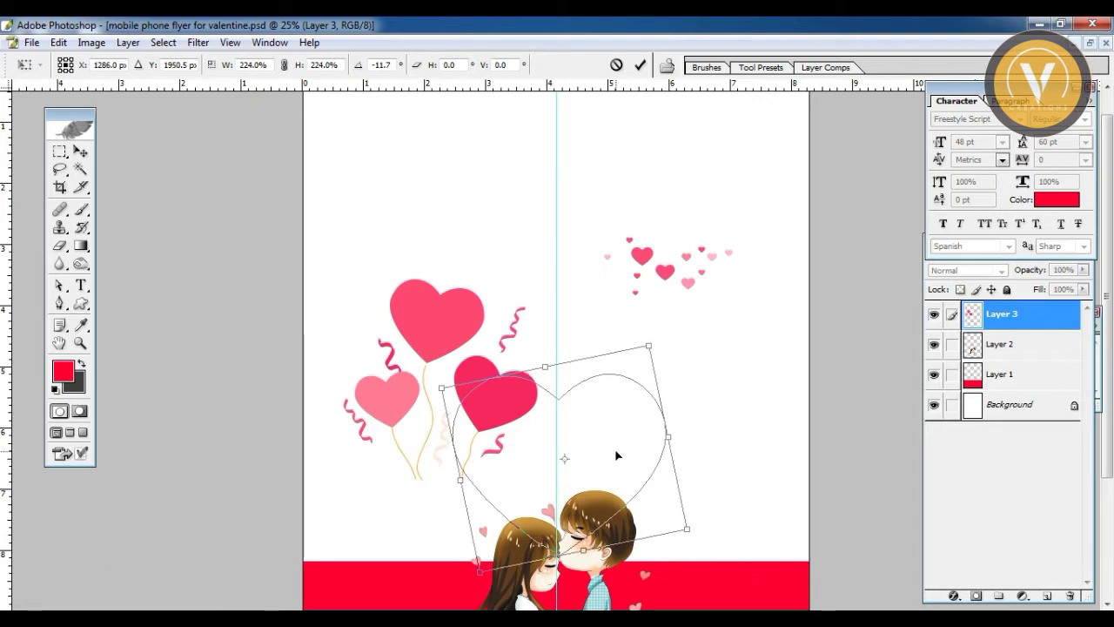
pyautogui.press('Return')
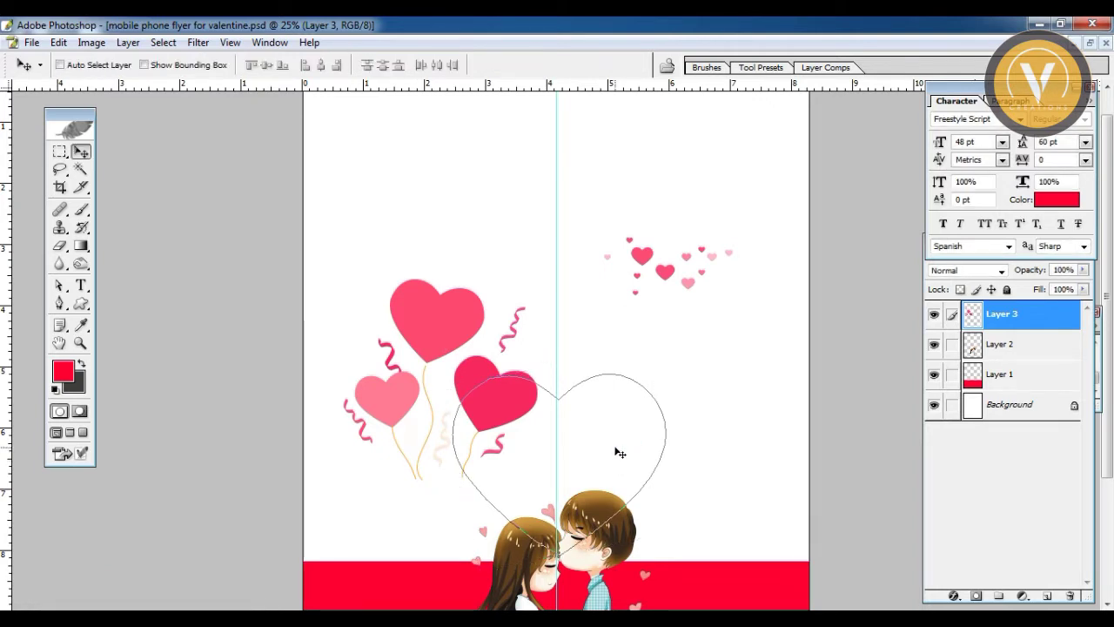
pyautogui.hotkey('ctrl', 'Return')
pyautogui.click(162, 43)
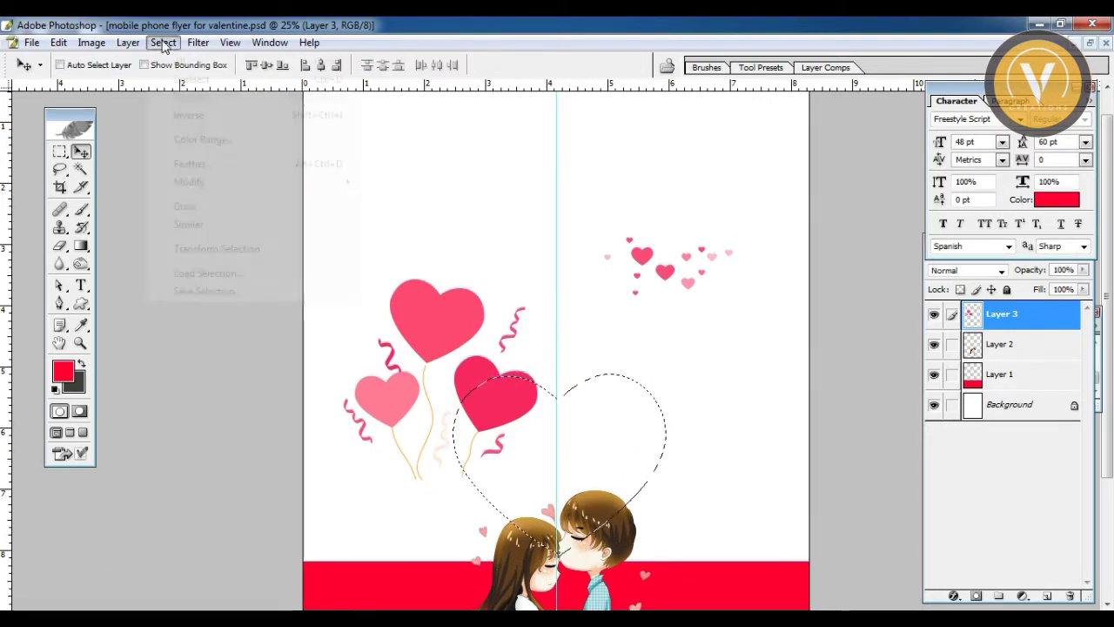
pyautogui.moveTo(149, 61)
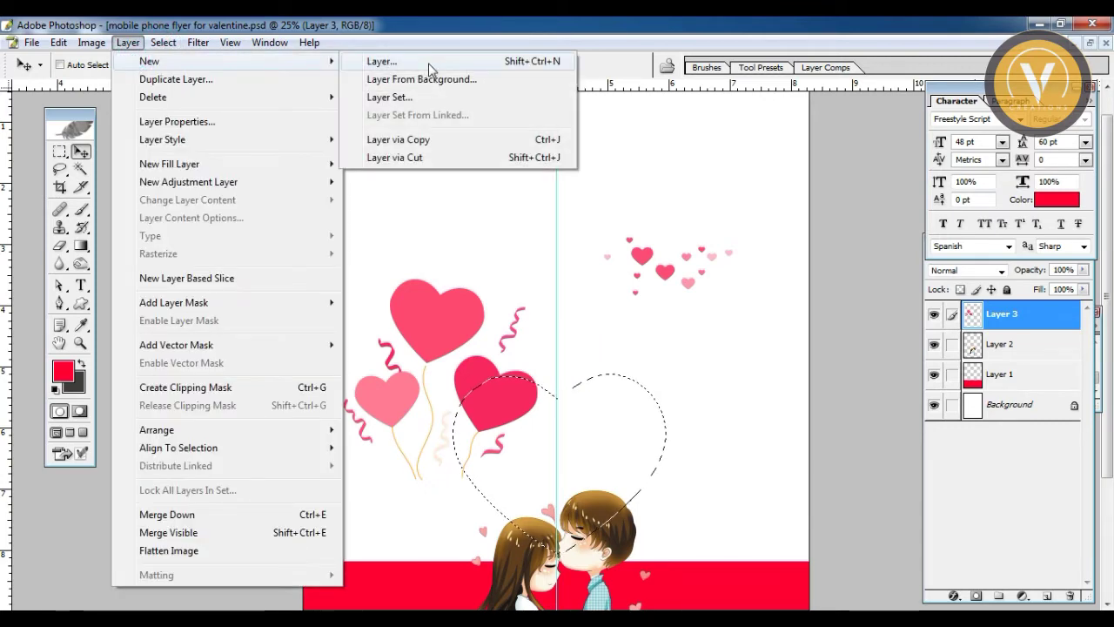
# Fill the heart selection with red on a new layer and send it behind the artwork.
pyautogui.click(429, 63)
pyautogui.click(696, 296)
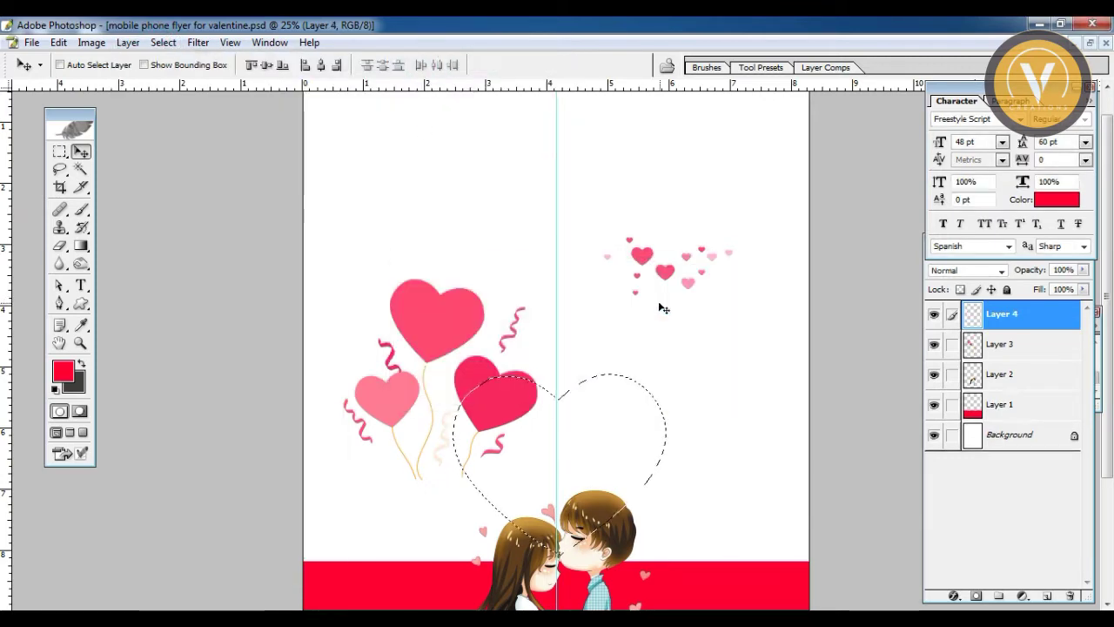
pyautogui.hotkey('alt', 'BackSpace')
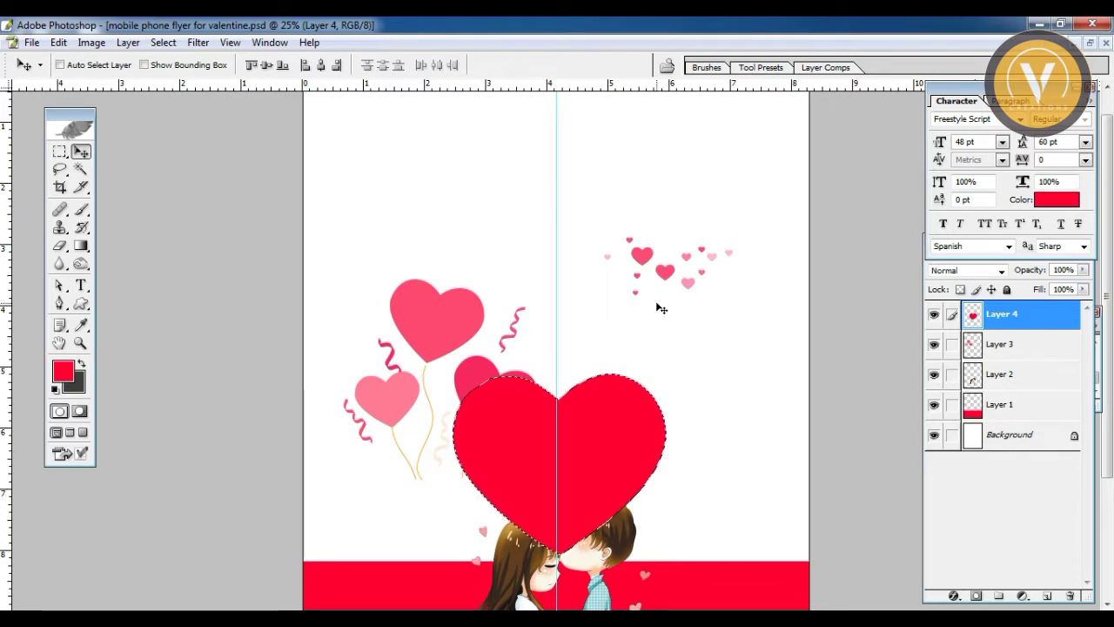
pyautogui.hotkey('ctrl', 'd')
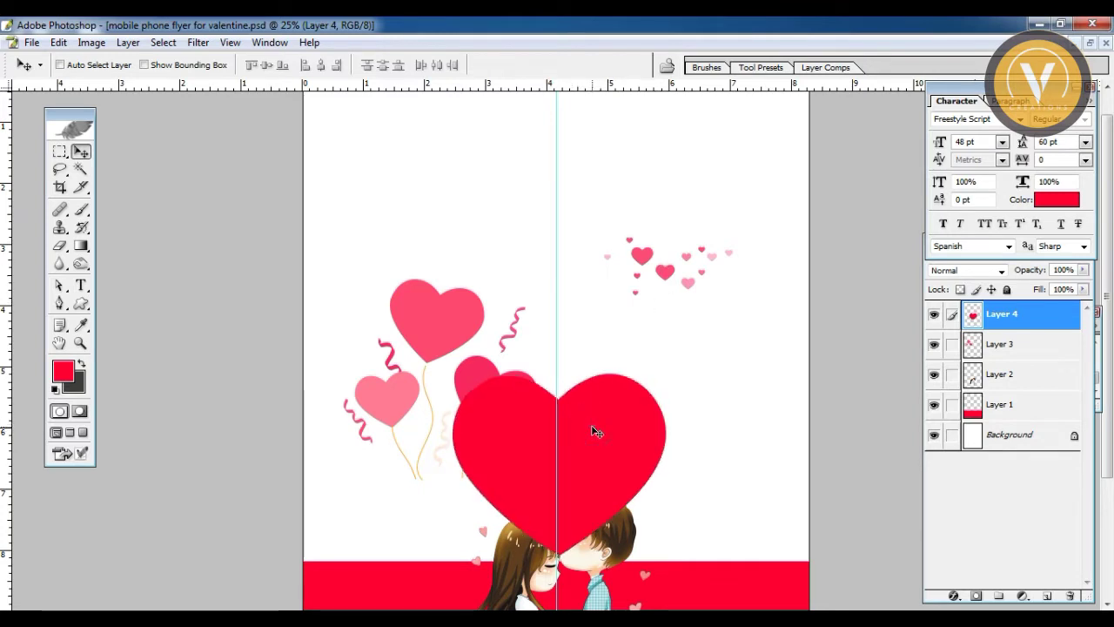
pyautogui.hotkey('ctrl', '[')
pyautogui.hotkey('ctrl', '[')
pyautogui.hotkey('ctrl', '[')
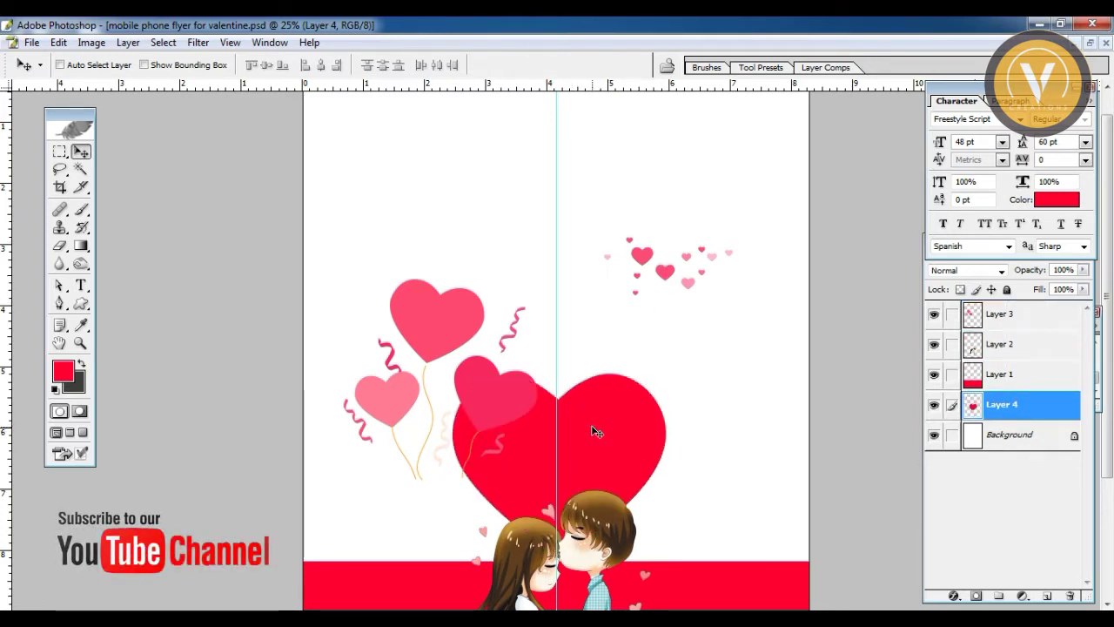
# Move the big red heart down behind the couple's heads and select its Layer 4.
pyautogui.hotkey('ctrl', 't')
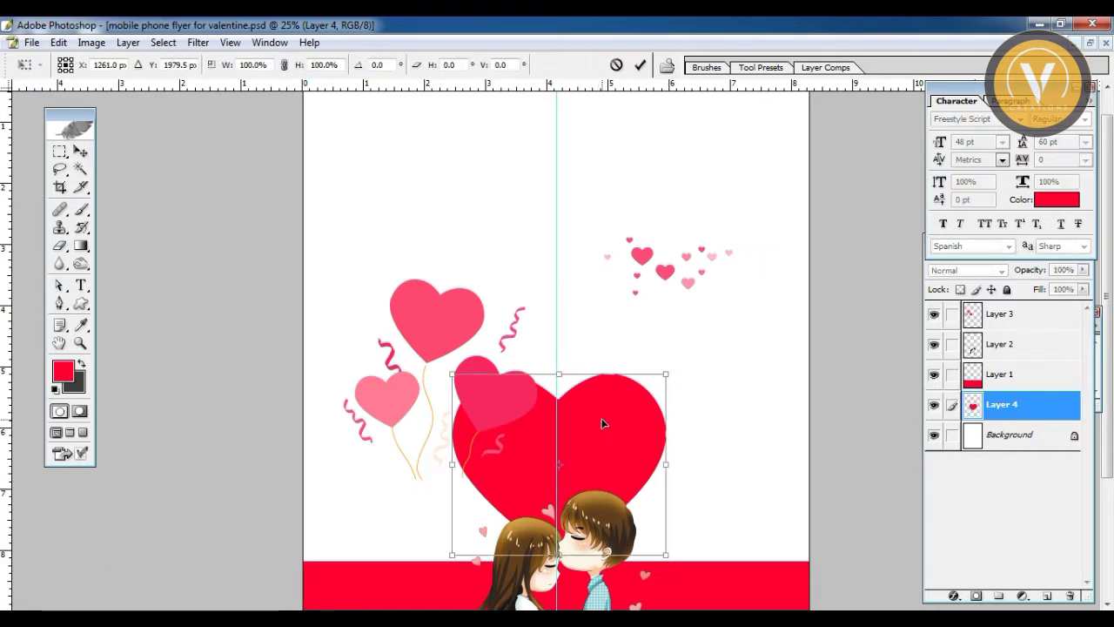
pyautogui.moveTo(599, 431); pyautogui.dragTo(601, 462)
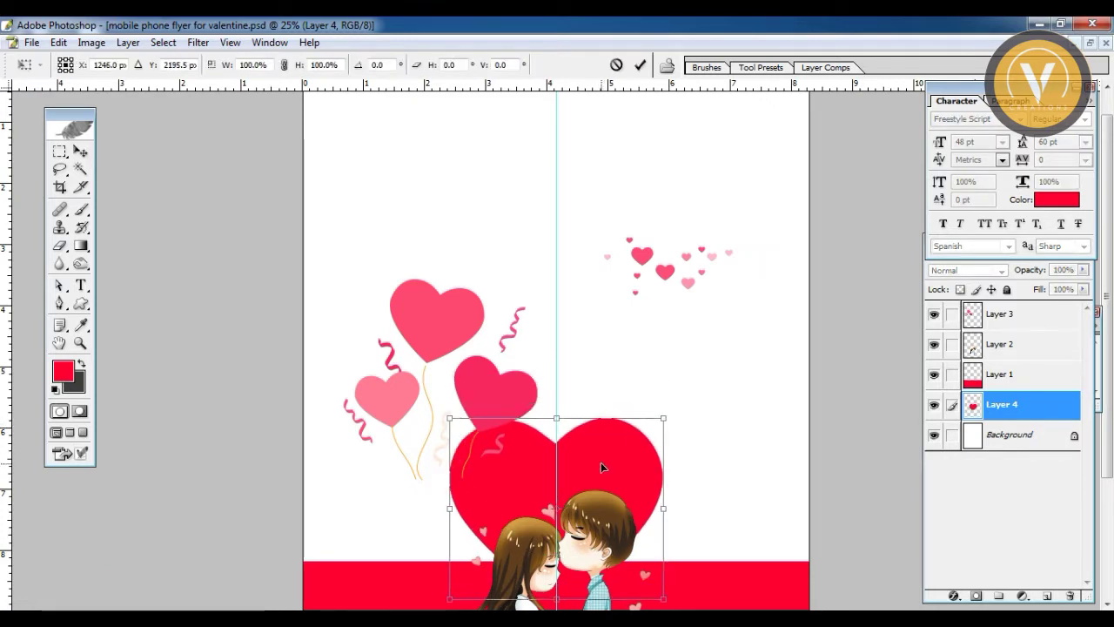
pyautogui.rightClick(599, 463)
pyautogui.click(577, 440)
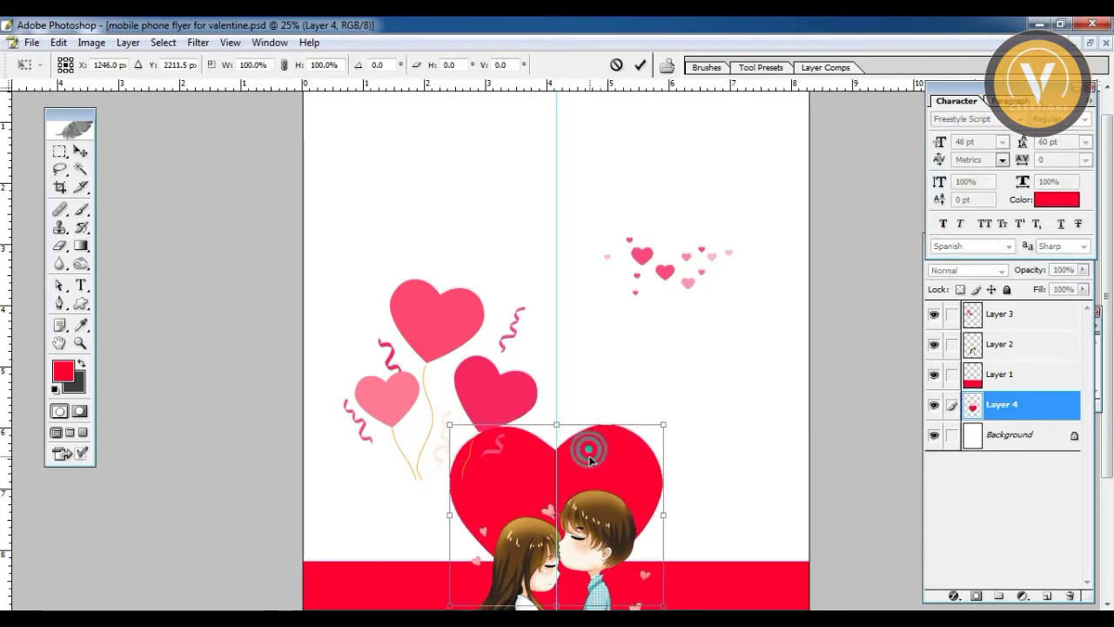
pyautogui.doubleClick(589, 450)
pyautogui.hotkey('ctrl', '-')
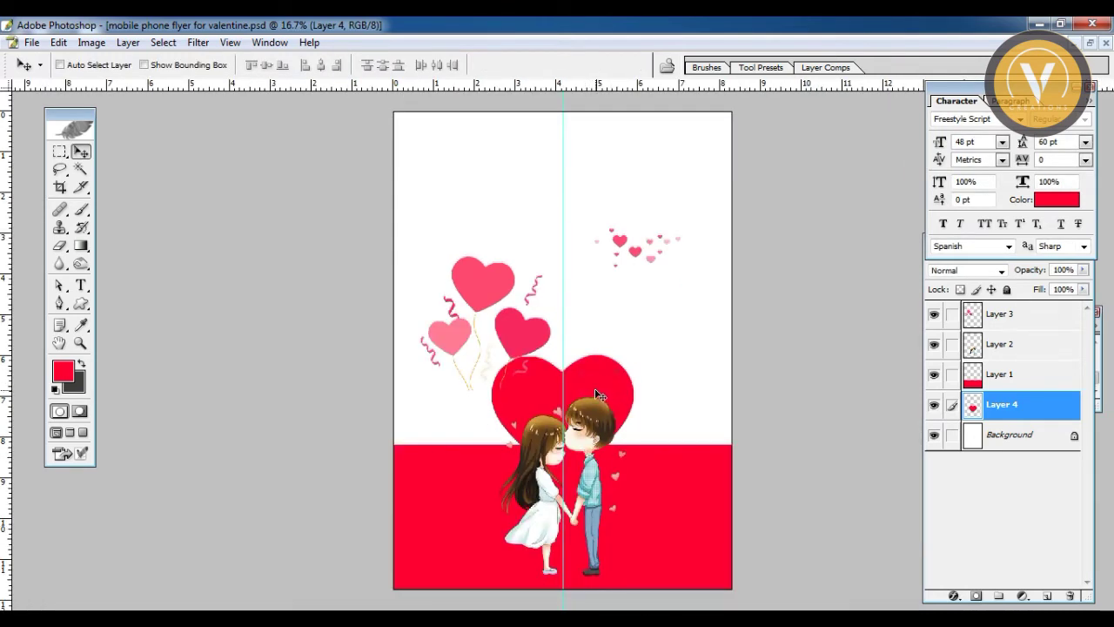
pyautogui.rightClick(596, 390)
pyautogui.click(610, 402)
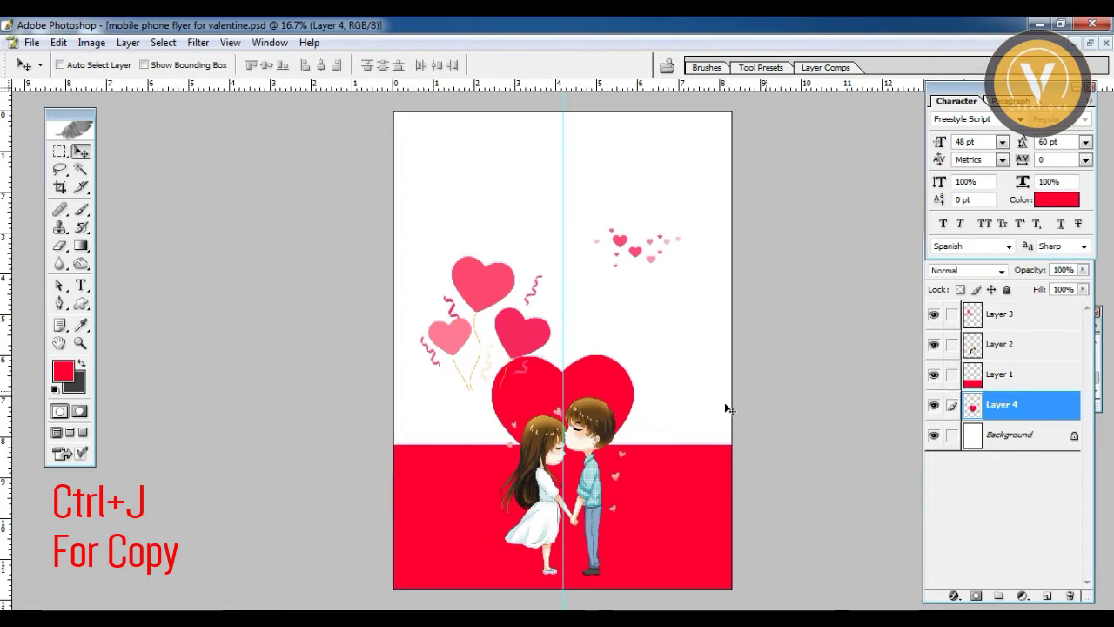
# Duplicate the large heart, shrink the copy to 23%, and line copies along the band's top edge.
pyautogui.hotkey('ctrl', 'j')
pyautogui.moveTo(609, 416); pyautogui.dragTo(707, 291)
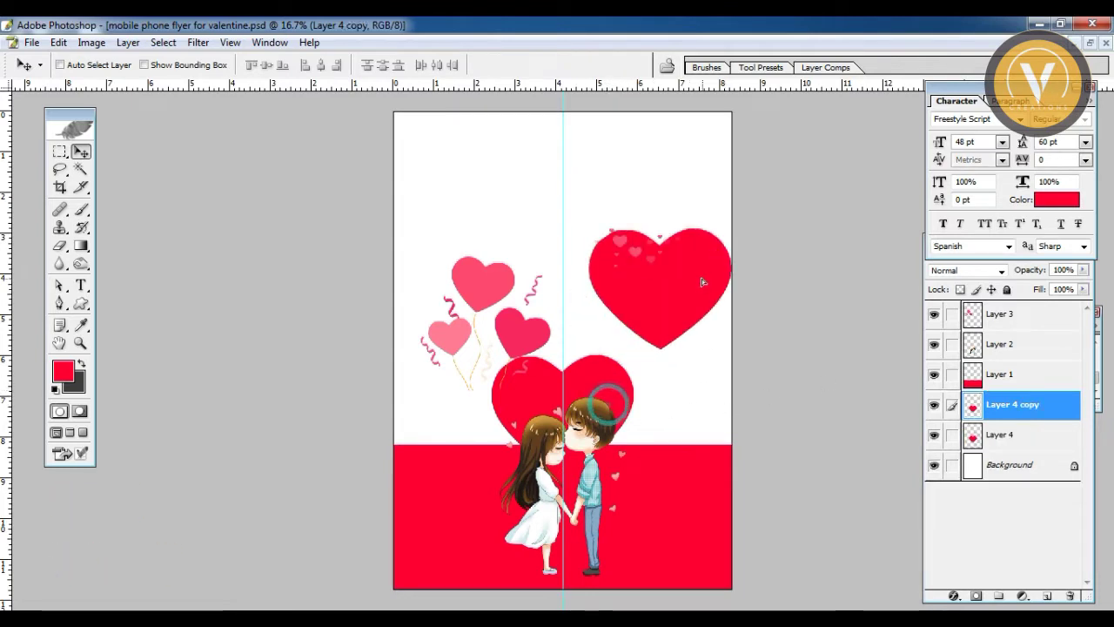
pyautogui.hotkey('ctrl', 't')
pyautogui.moveTo(730, 351)
pyautogui.mouseDown()
pyautogui.moveTo(685, 306)
pyautogui.moveTo(668, 432)
pyautogui.mouseUp()
pyautogui.hotkey('ctrl', '+')
pyautogui.hotkey('ctrl', '+')
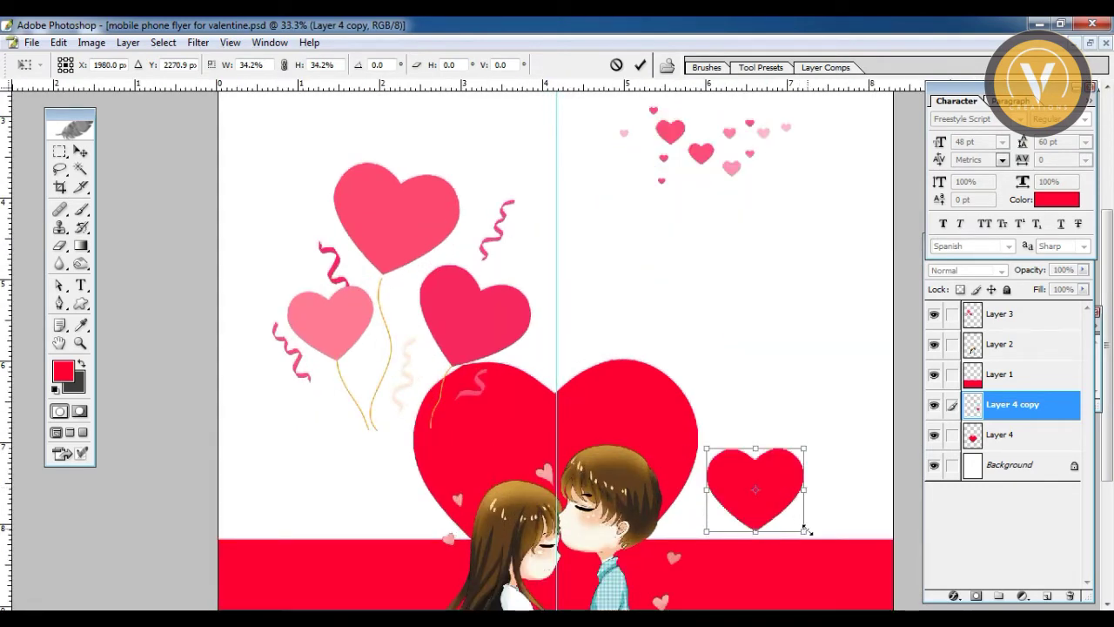
pyautogui.moveTo(806, 530)
pyautogui.mouseDown()
pyautogui.moveTo(776, 501)
pyautogui.moveTo(799, 519)
pyautogui.moveTo(671, 551)
pyautogui.moveTo(725, 535)
pyautogui.moveTo(804, 542)
pyautogui.moveTo(853, 514)
pyautogui.moveTo(845, 540)
pyautogui.mouseUp()
pyautogui.press('Return')
pyautogui.hotkey('ctrl', 't')
pyautogui.press('Return')
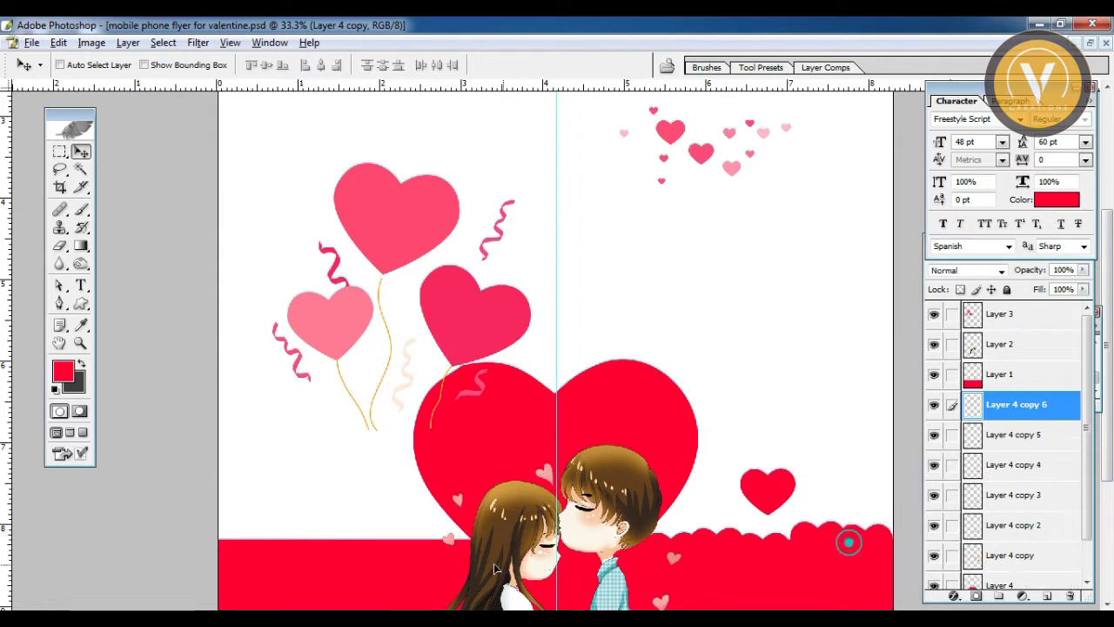
pyautogui.moveTo(446, 547)
pyautogui.mouseDown()
pyautogui.moveTo(322, 541)
pyautogui.moveTo(293, 552)
pyautogui.moveTo(228, 534)
pyautogui.mouseUp()
# Duplicate Layer 4 and place a shrunken heart copy on the band right of the couple.
pyautogui.hotkey('ctrl', '-')
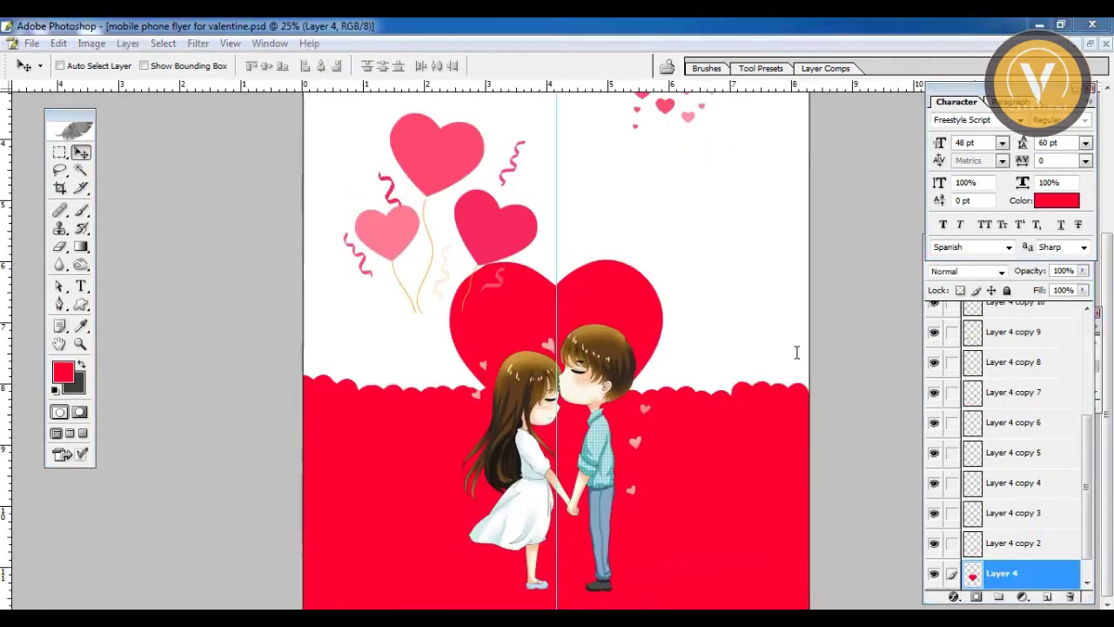
pyautogui.rightClick(642, 309)
pyautogui.click(654, 319)
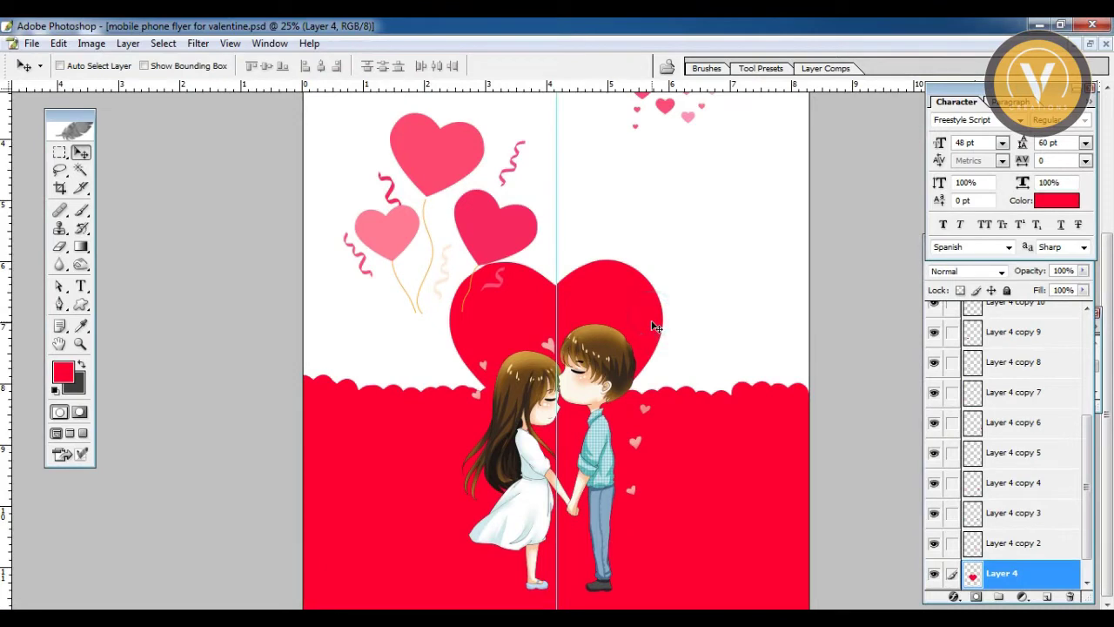
pyautogui.hotkey('ctrl', 'j')
pyautogui.hotkey('ctrl', 't')
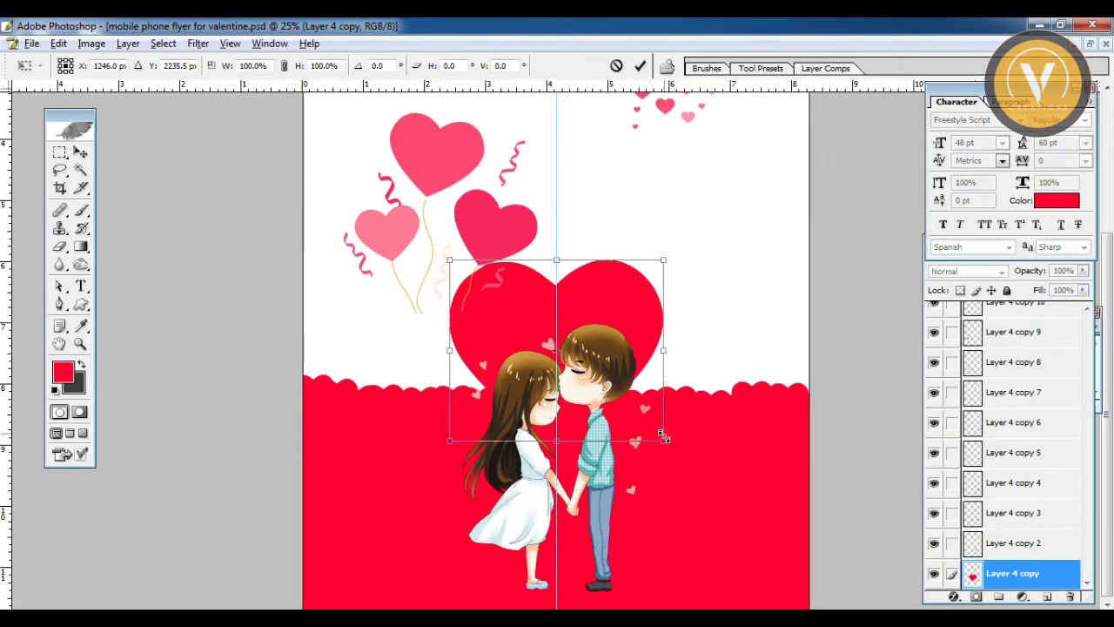
pyautogui.moveTo(663, 437); pyautogui.dragTo(585, 344)
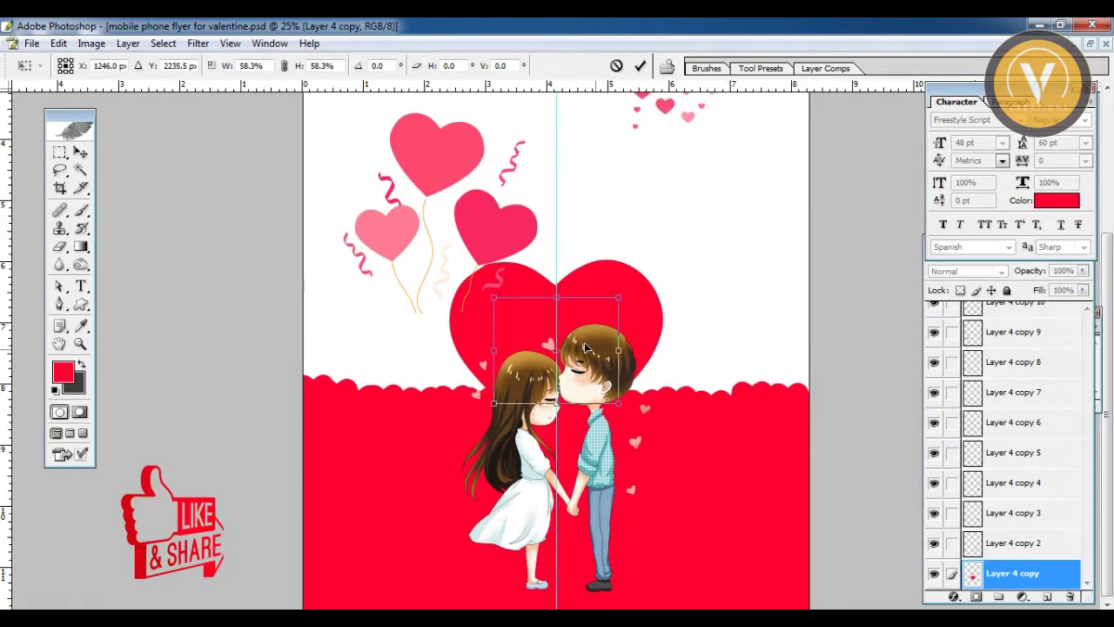
pyautogui.moveTo(549, 310); pyautogui.dragTo(739, 347)
pyautogui.moveTo(763, 402); pyautogui.dragTo(716, 360)
pyautogui.moveTo(709, 319); pyautogui.dragTo(718, 360)
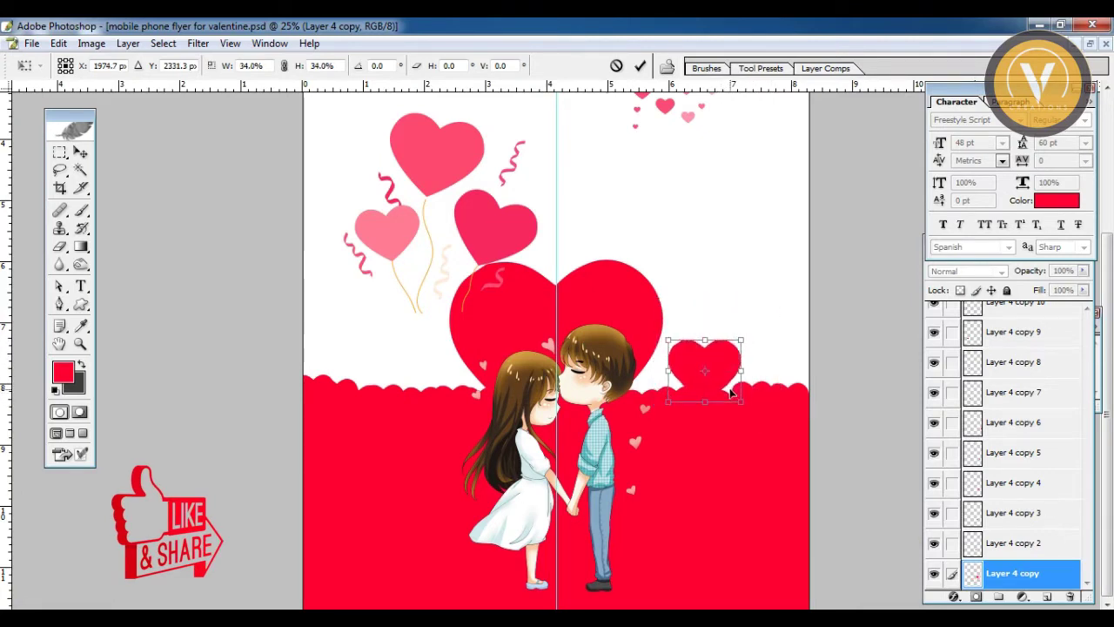
pyautogui.doubleClick(709, 369)
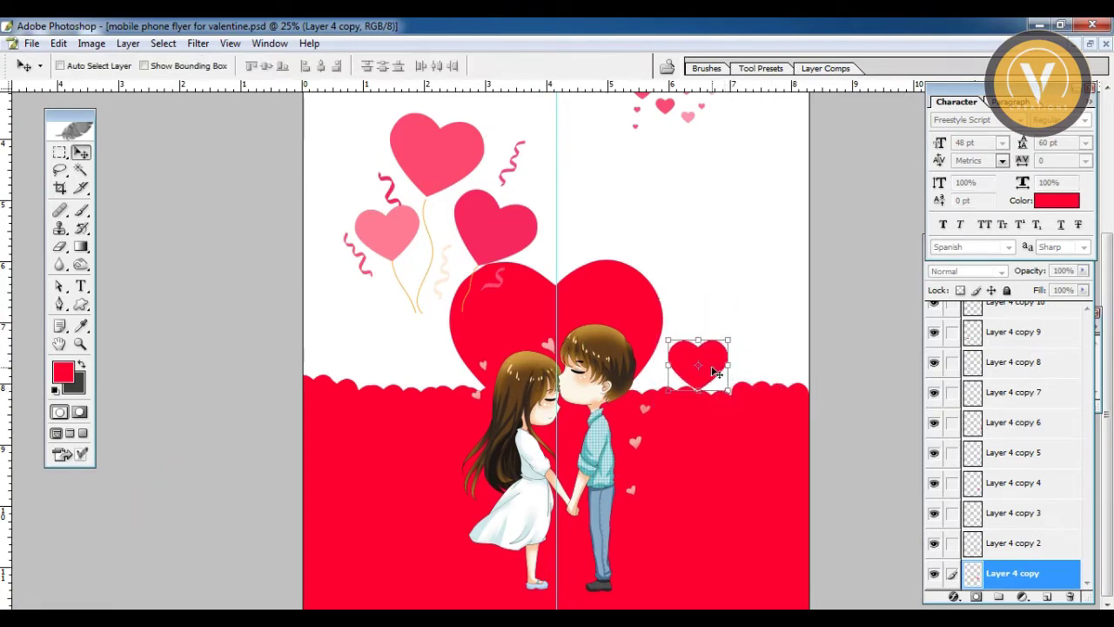
pyautogui.moveTo(709, 370)
pyautogui.mouseDown()
pyautogui.moveTo(781, 372)
pyautogui.moveTo(802, 389)
pyautogui.mouseUp()
# Add two more heart copies, the smallest floating higher, then select Layer 4 copy 14.
pyautogui.hotkey('ctrl', 't')
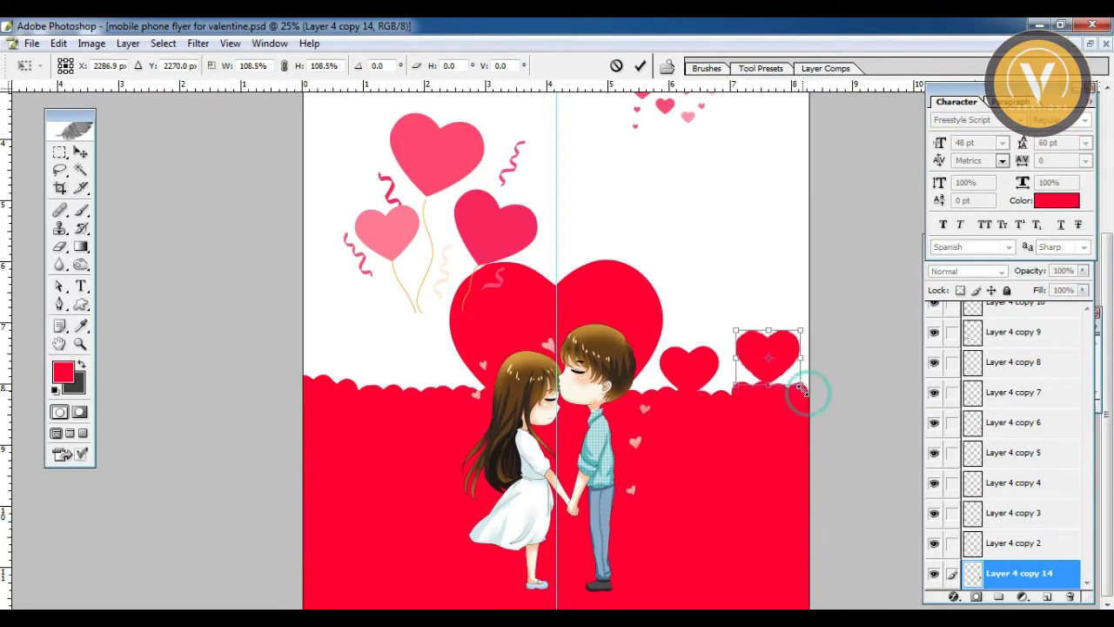
pyautogui.press('Return')
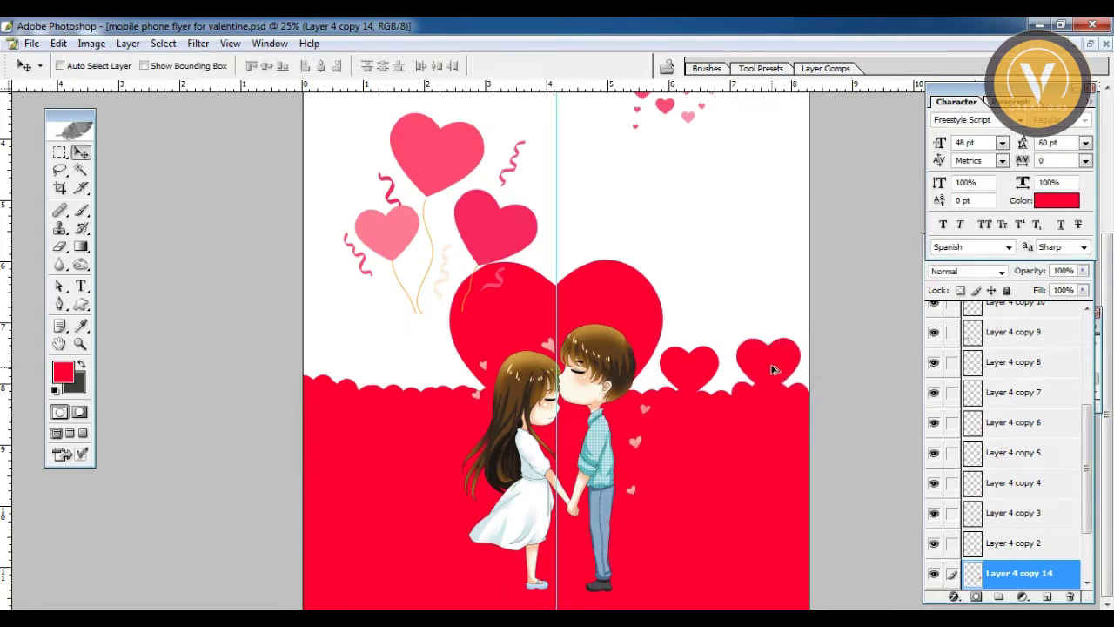
pyautogui.hotkey('ctrl', 'j')
pyautogui.hotkey('ctrl', 't')
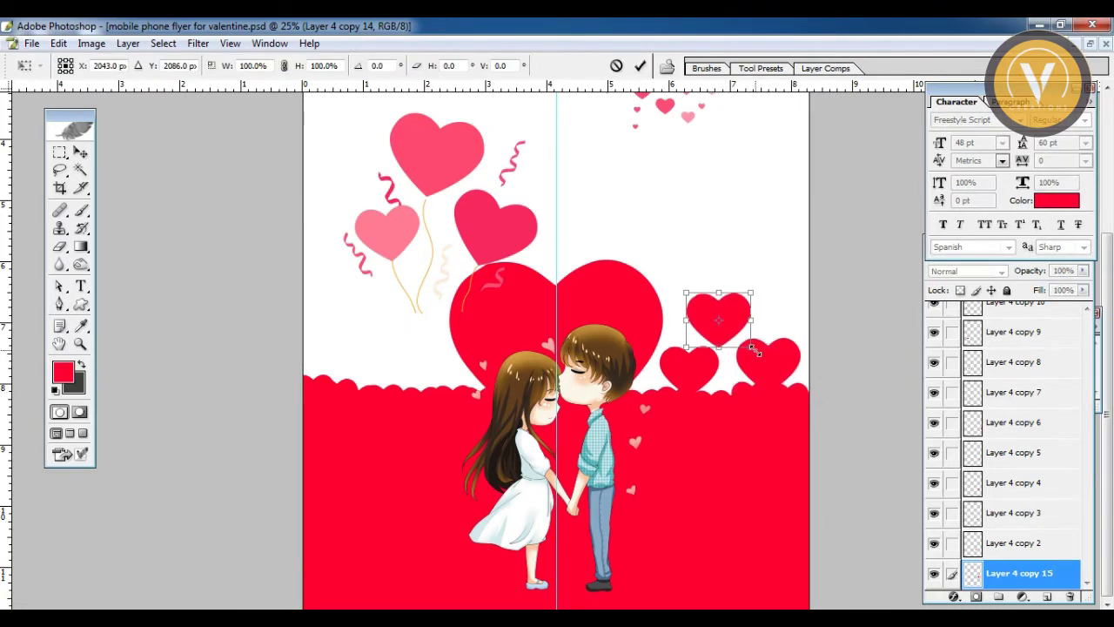
pyautogui.moveTo(752, 346); pyautogui.dragTo(733, 337)
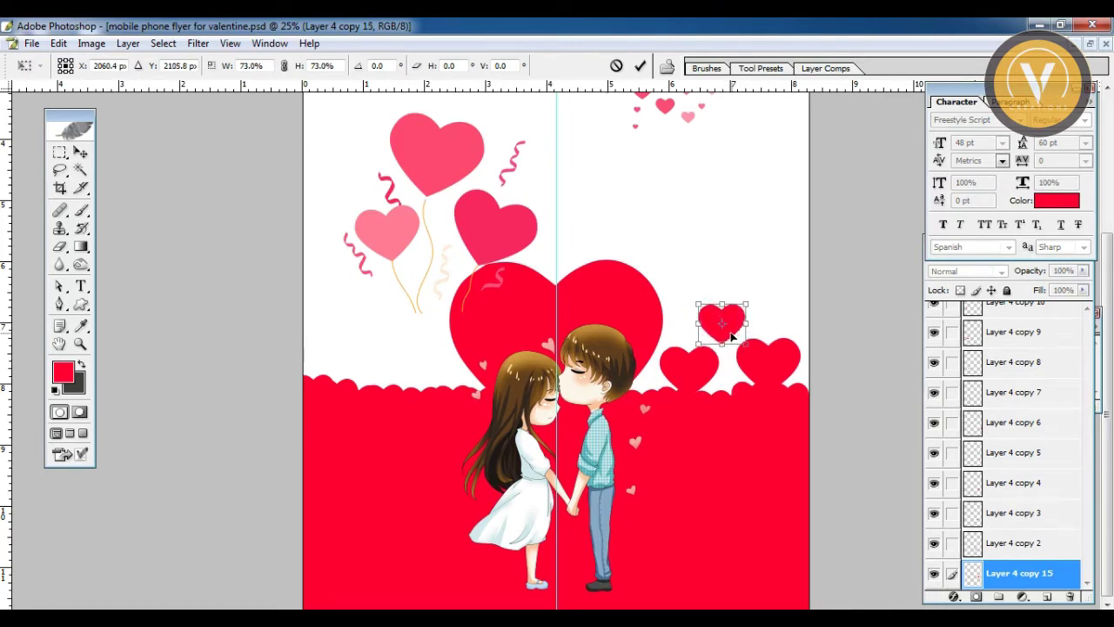
pyautogui.press('Return')
pyautogui.rightClick(766, 364)
pyautogui.click(801, 375)
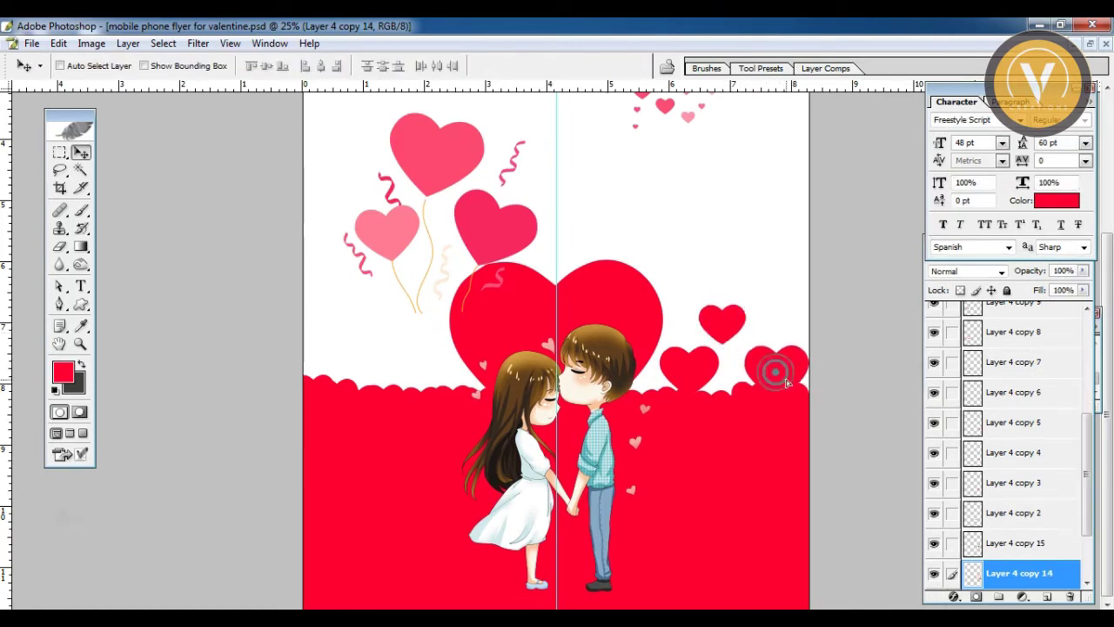
# Alt-drag a small red heart copy left of the couple and enlarge it slightly.
pyautogui.rightClick(713, 377)
pyautogui.click(727, 379)
pyautogui.moveTo(694, 381); pyautogui.dragTo(376, 357)
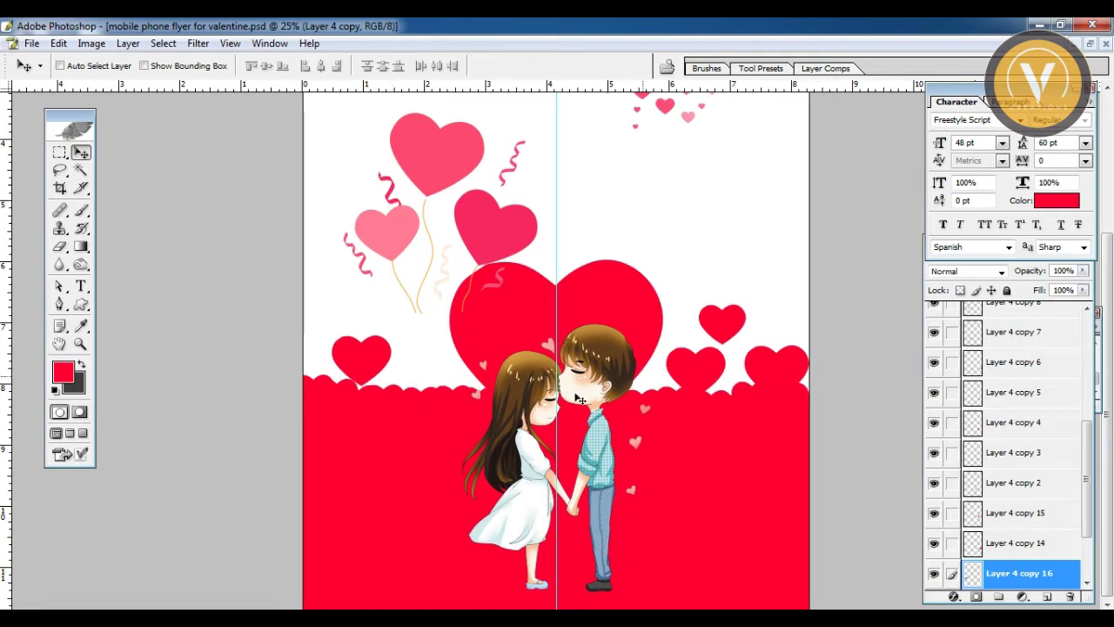
pyautogui.click(378, 363)
pyautogui.moveTo(376, 363); pyautogui.dragTo(451, 376)
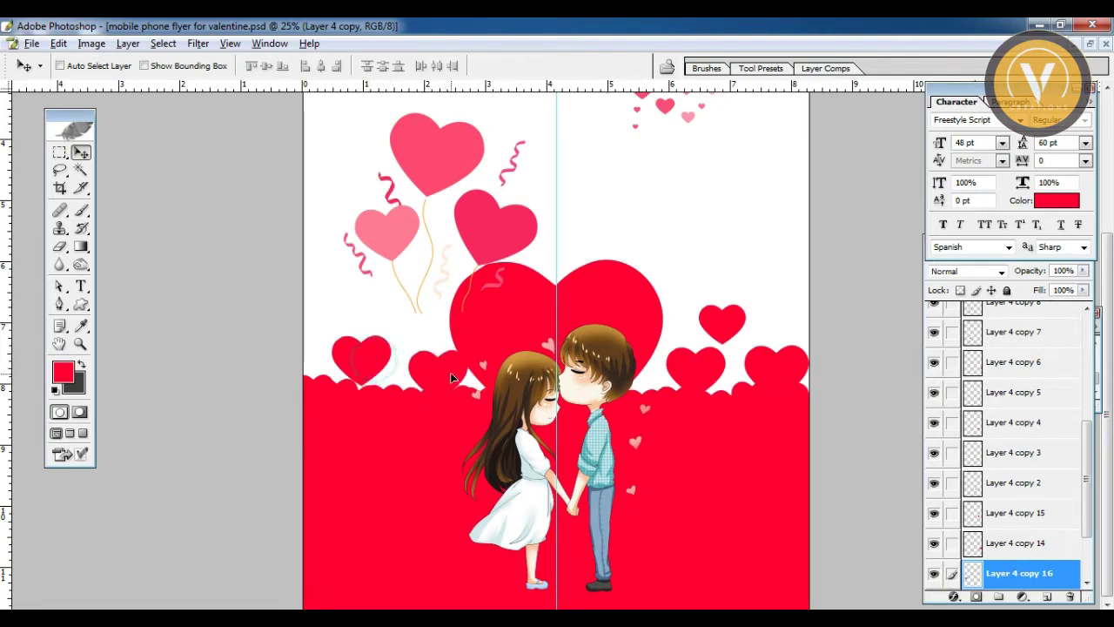
pyautogui.hotkey('ctrl', 't')
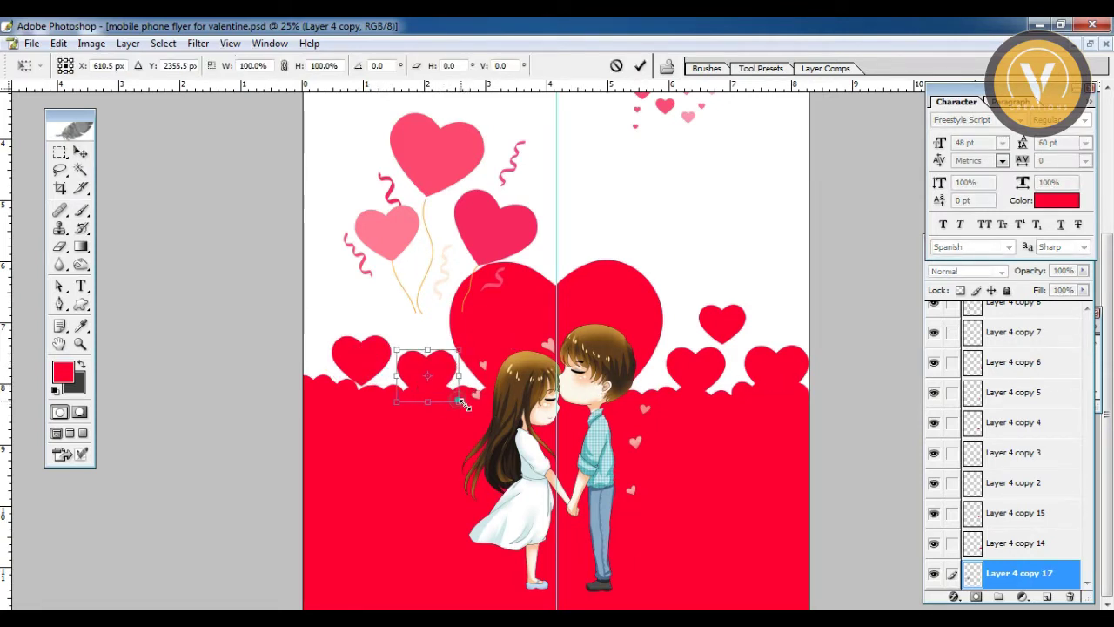
pyautogui.moveTo(461, 403); pyautogui.dragTo(466, 406)
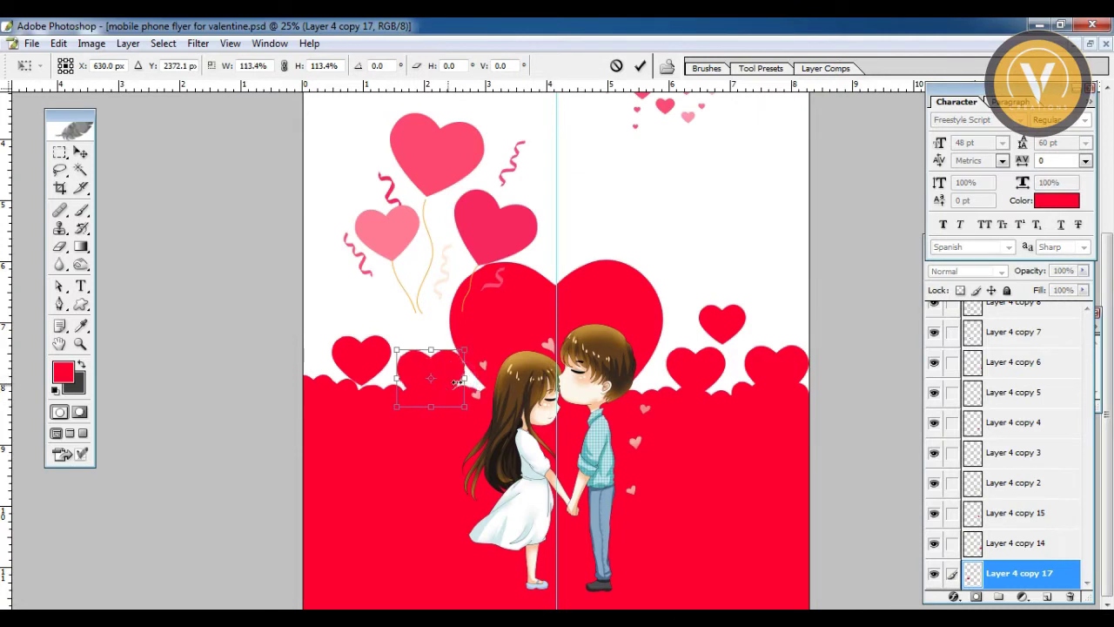
pyautogui.click(455, 374)
pyautogui.click(443, 386)
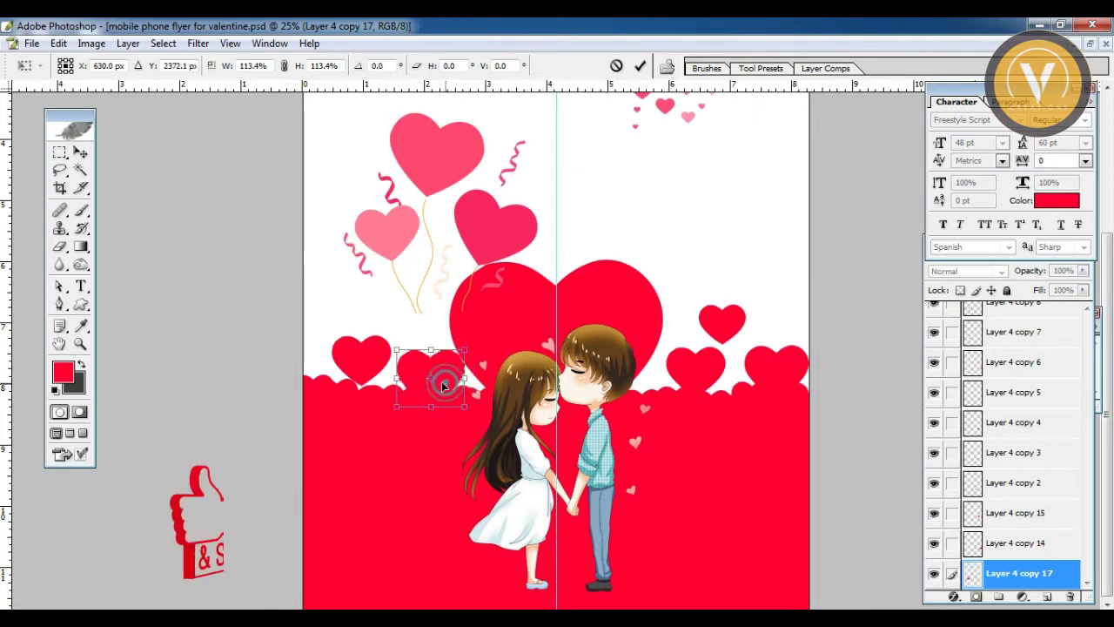
pyautogui.press('Return')
# Place another heart copy higher above the left hearts and shrink it.
pyautogui.moveTo(441, 380)
pyautogui.mouseDown()
pyautogui.moveTo(362, 357)
pyautogui.moveTo(391, 366)
pyautogui.mouseUp()
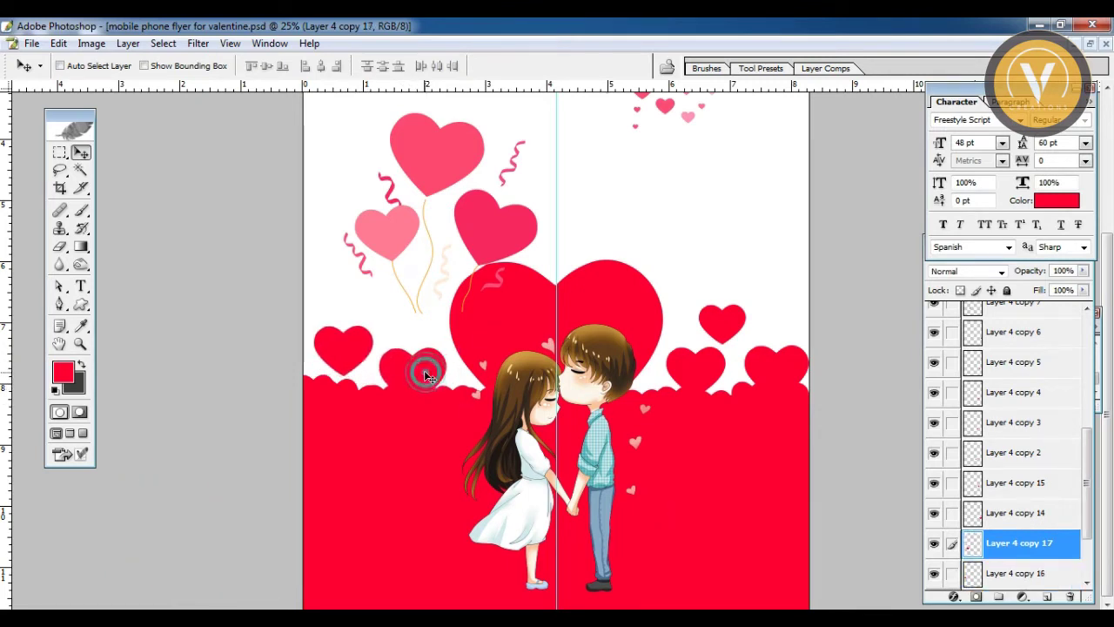
pyautogui.moveTo(426, 370)
pyautogui.mouseDown()
pyautogui.moveTo(424, 323)
pyautogui.moveTo(434, 335)
pyautogui.moveTo(422, 334)
pyautogui.mouseUp()
pyautogui.hotkey('ctrl', 't')
pyautogui.press('Return')
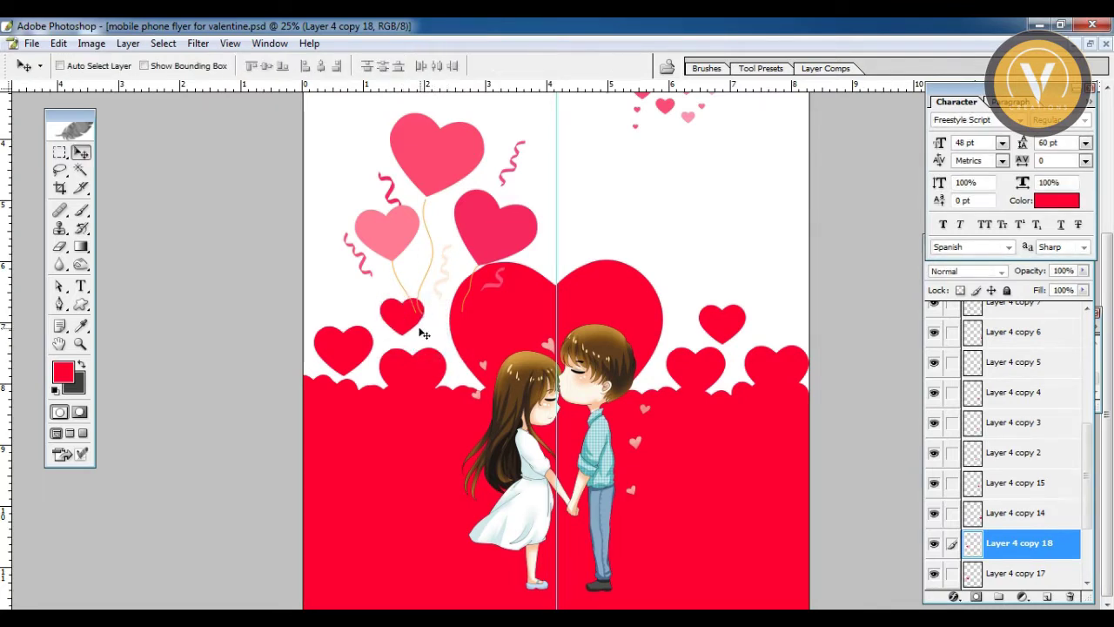
pyautogui.hotkey('ctrl', '-')
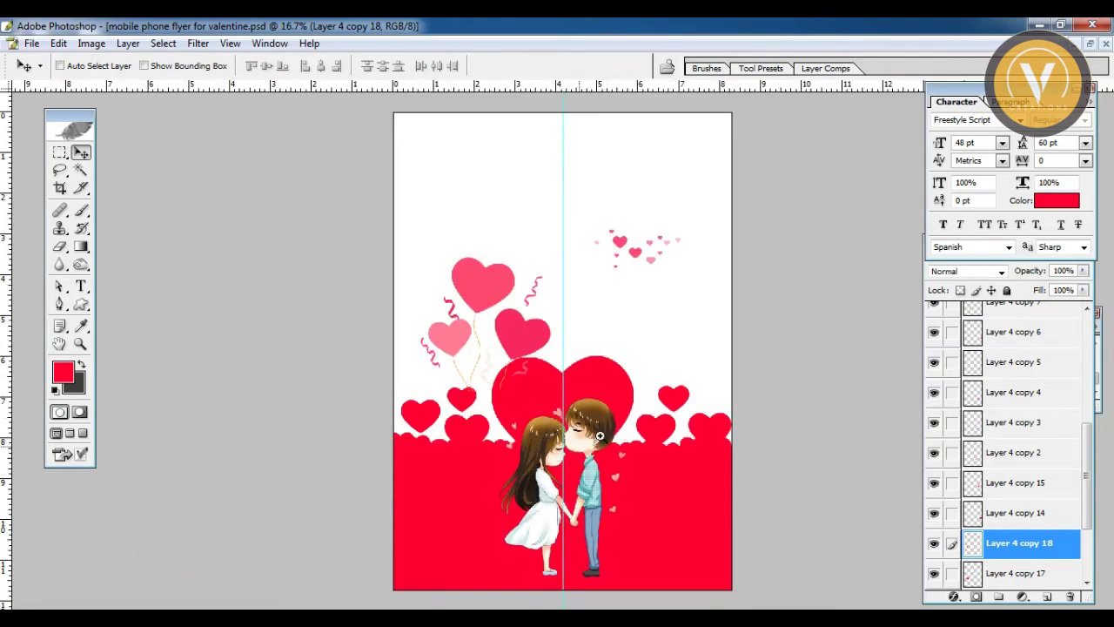
# Move the Layer 3 balloon cluster higher up the page.
pyautogui.hotkey('ctrl', '+')
pyautogui.scroll(2, 505, 244)
pyautogui.rightClick(489, 353)
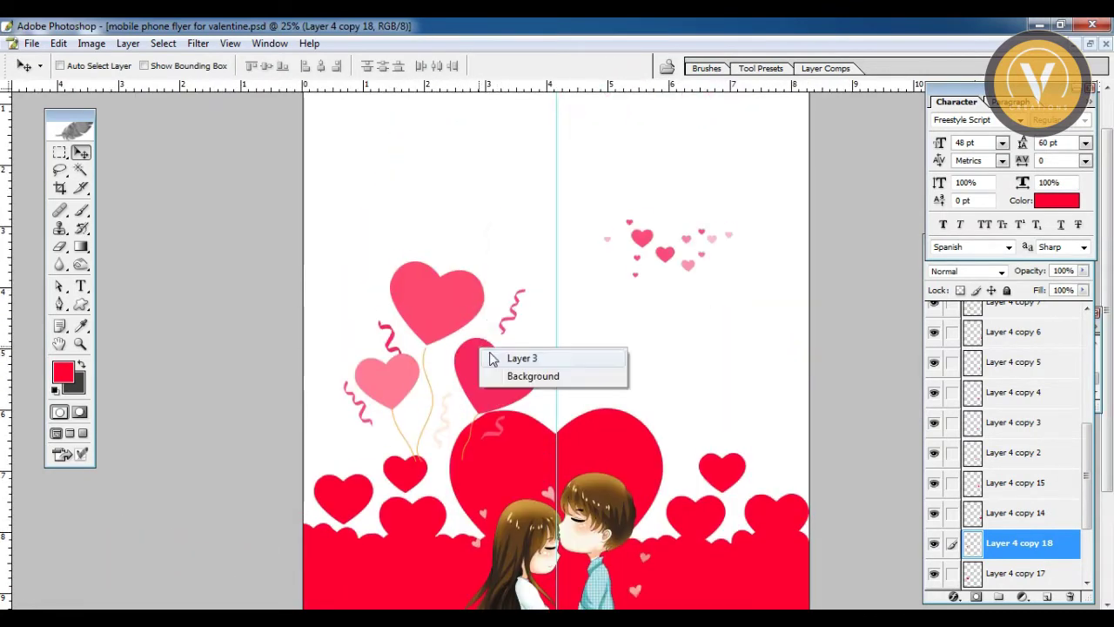
pyautogui.click(492, 358)
pyautogui.moveTo(495, 410)
pyautogui.mouseDown()
pyautogui.moveTo(488, 268)
pyautogui.moveTo(507, 215)
pyautogui.mouseUp()
pyautogui.hotkey('ctrl', '-')
pyautogui.hotkey('ctrl', '-')
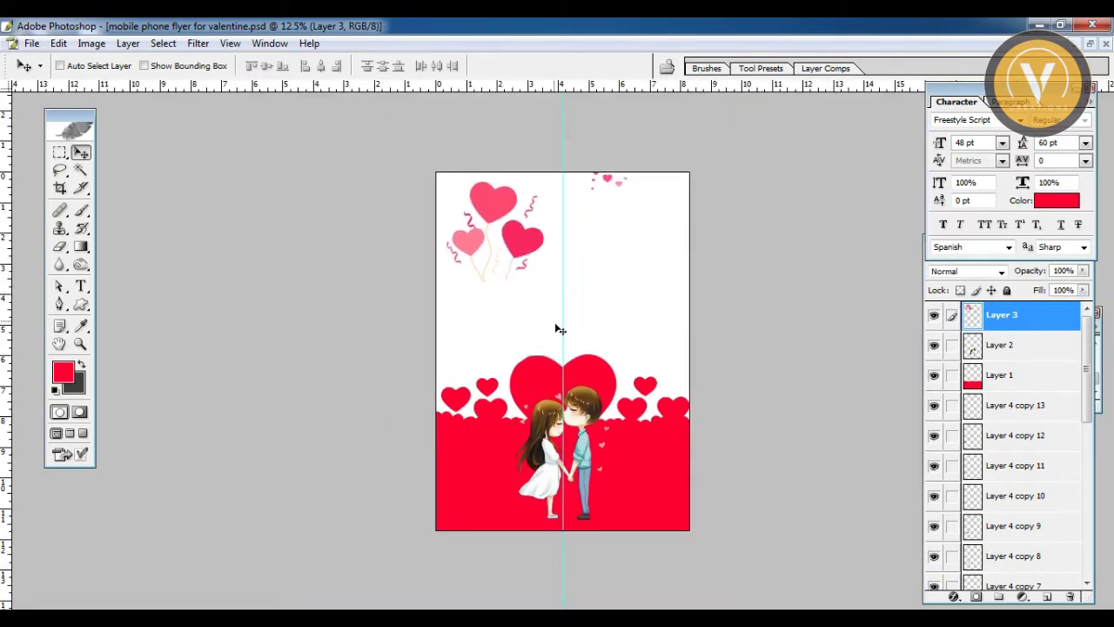
pyautogui.hotkey('ctrl', '+')
pyautogui.hotkey('ctrl', '+')
# Copy the raised left heart up-left, shrink it, and set its opacity to 80%.
pyautogui.keyDown('ctrl'); pyautogui.click(583, 421); pyautogui.keyUp('ctrl')
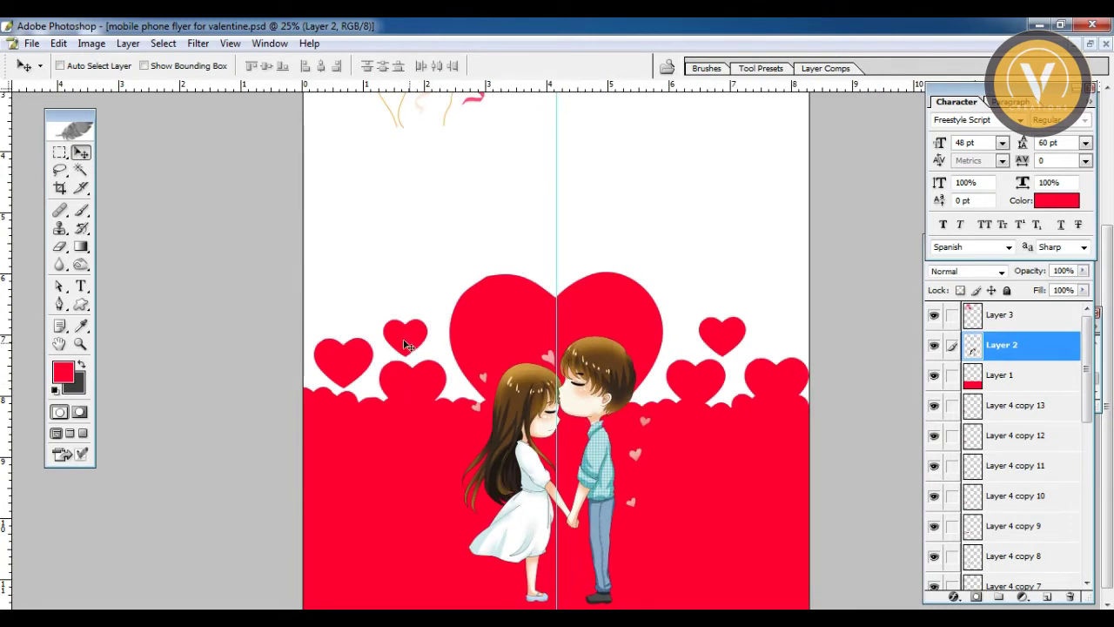
pyautogui.rightClick(405, 346)
pyautogui.click(415, 345)
pyautogui.moveTo(373, 321); pyautogui.dragTo(365, 323)
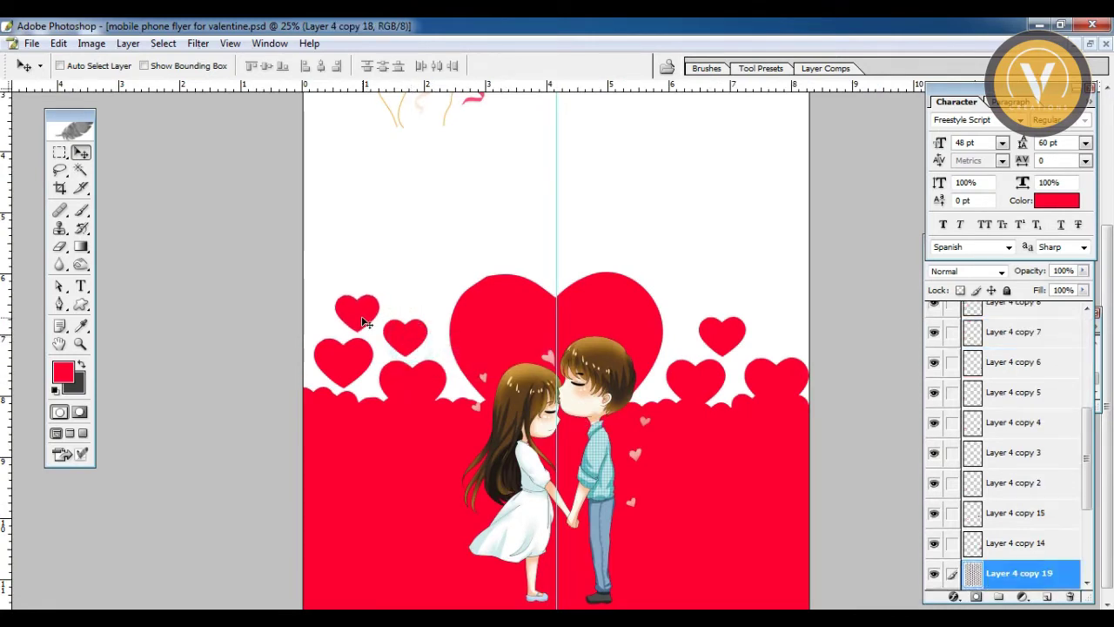
pyautogui.hotkey('ctrl', 't')
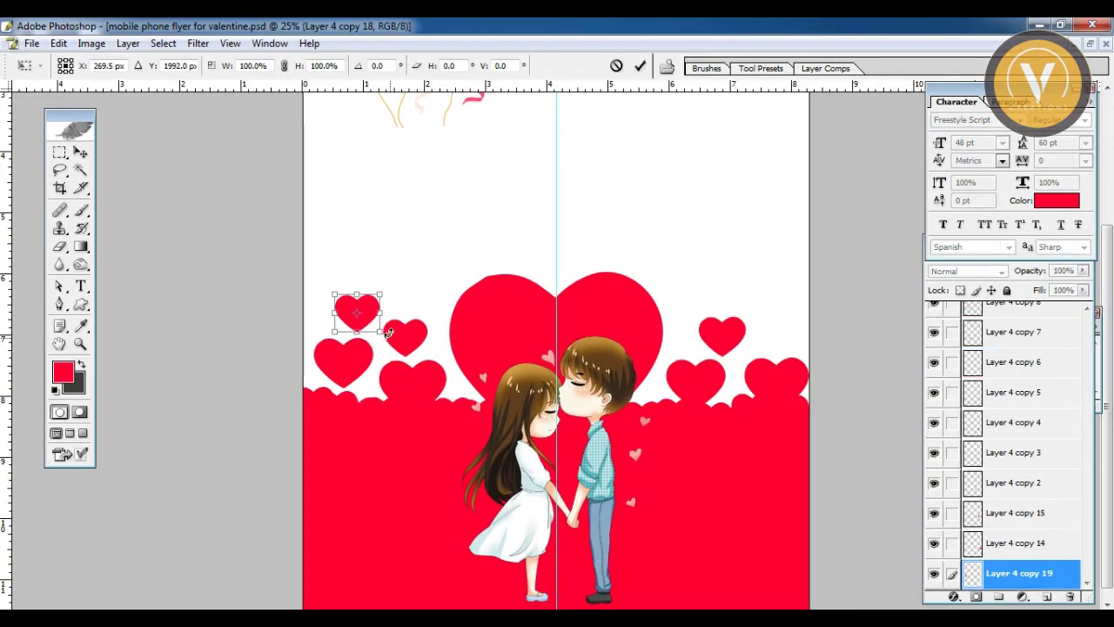
pyautogui.moveTo(381, 332); pyautogui.dragTo(360, 323)
pyautogui.press('Return')
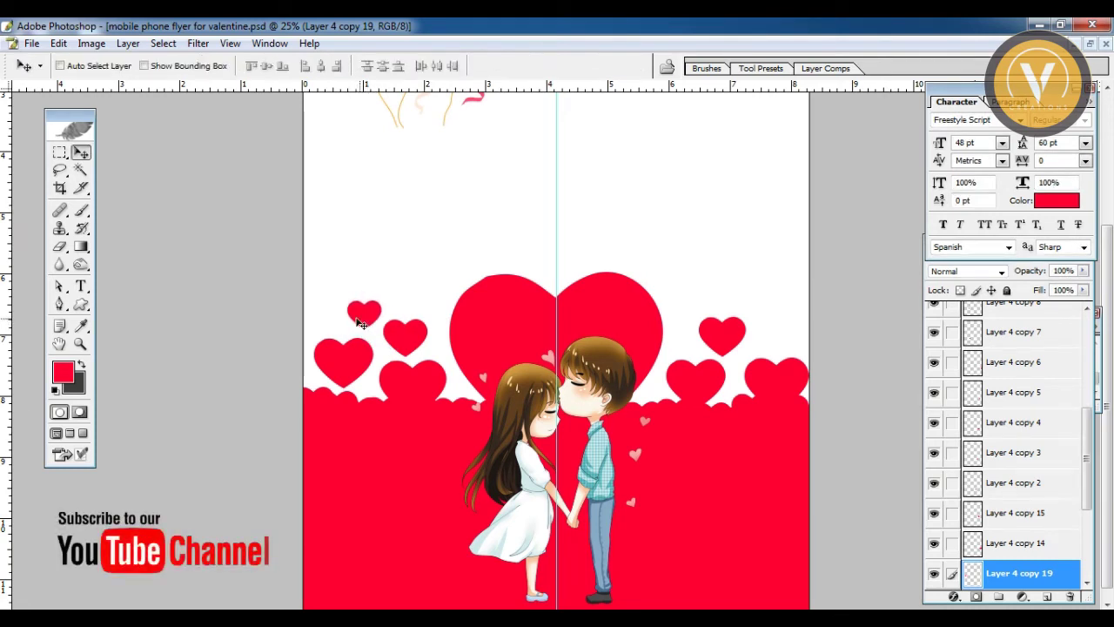
pyautogui.press('8')
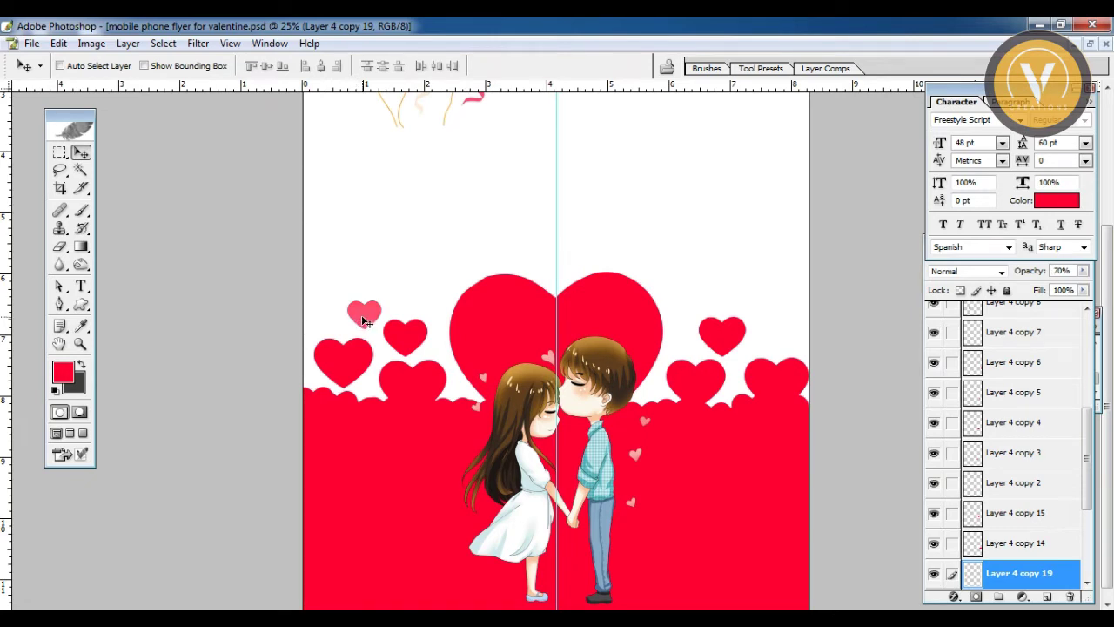
# Copy a small pink heart above the left side of the band, scaled to about 76%.
pyautogui.moveTo(365, 321)
pyautogui.mouseDown()
pyautogui.moveTo(330, 325)
pyautogui.moveTo(446, 306)
pyautogui.moveTo(445, 316)
pyautogui.mouseUp()
pyautogui.hotkey('ctrl', 't')
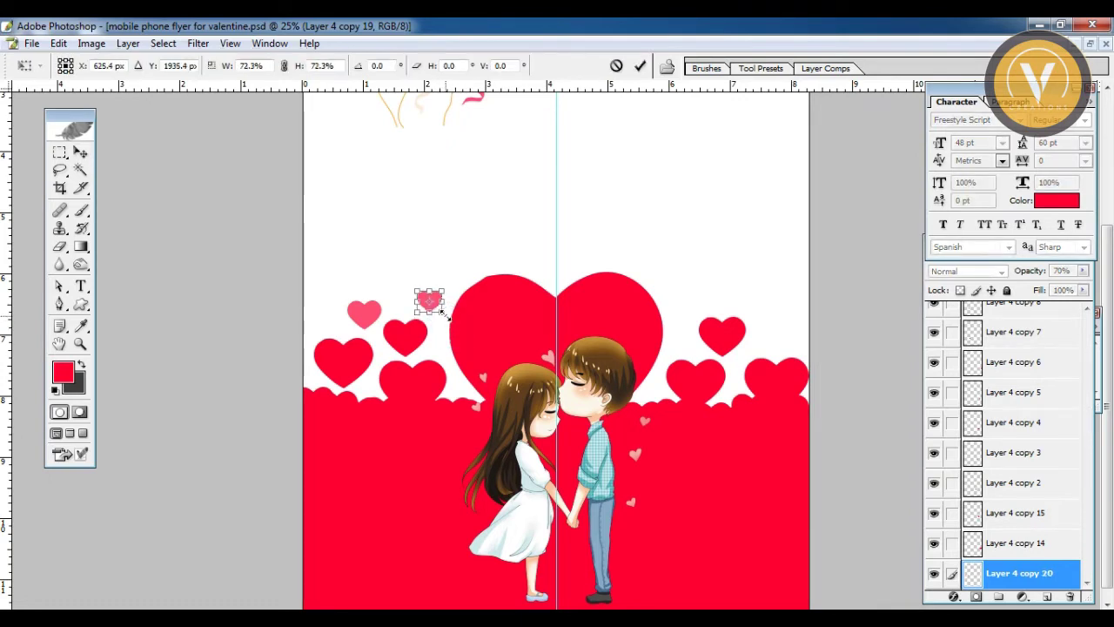
pyautogui.press('Return')
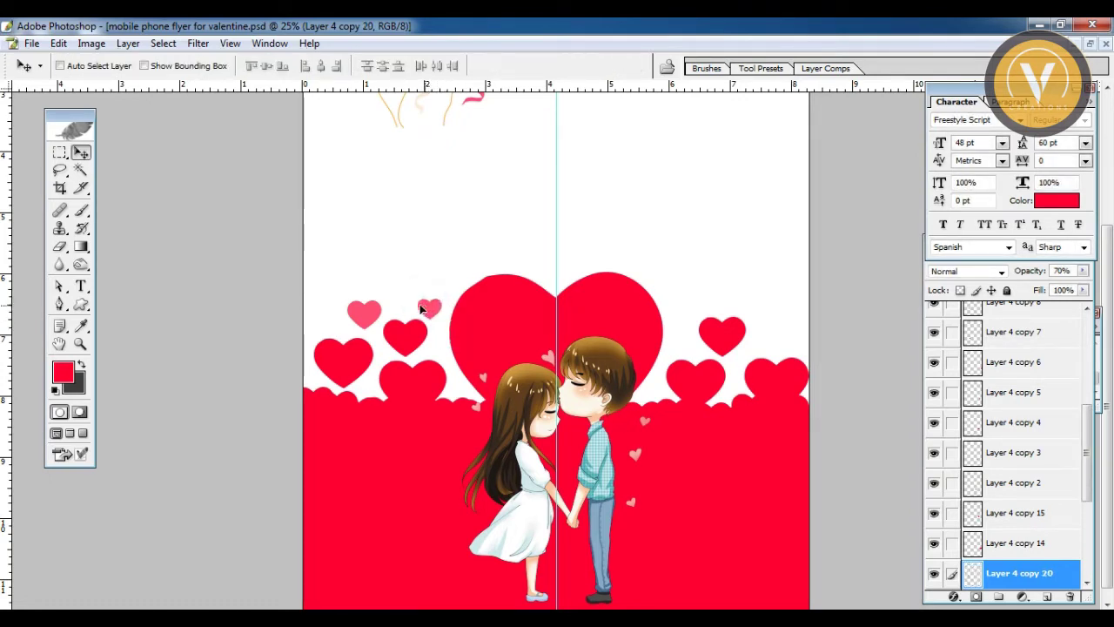
pyautogui.moveTo(428, 303); pyautogui.dragTo(418, 307)
pyautogui.rightClick(374, 311)
pyautogui.click(383, 322)
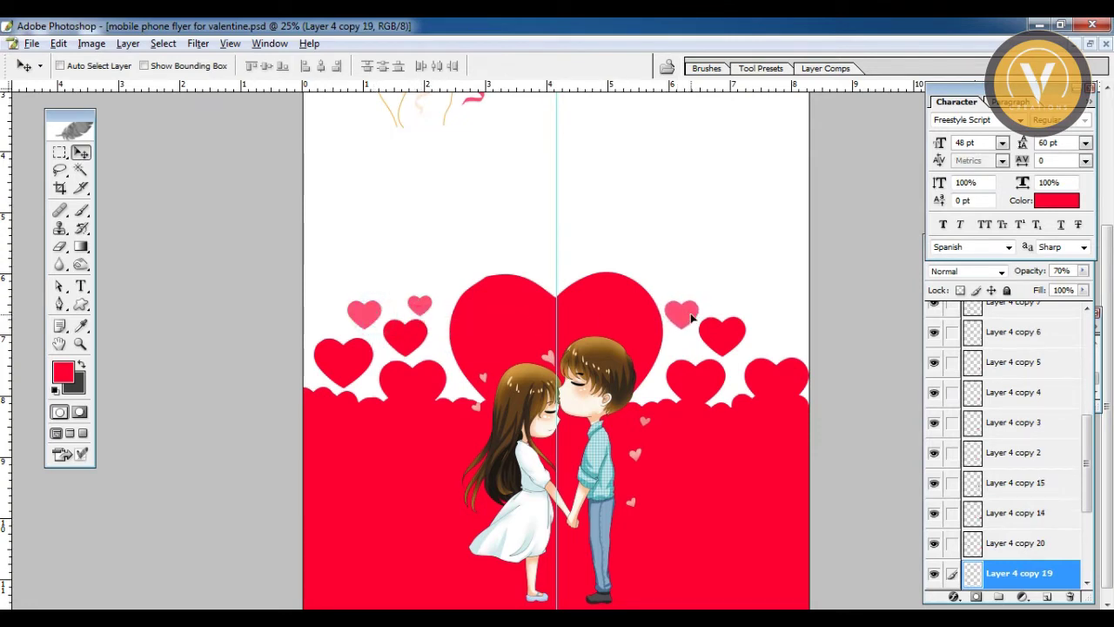
# Place faded heart copies 20–22 above the right-side hearts, mirroring the left.
pyautogui.moveTo(687, 320); pyautogui.dragTo(776, 330)
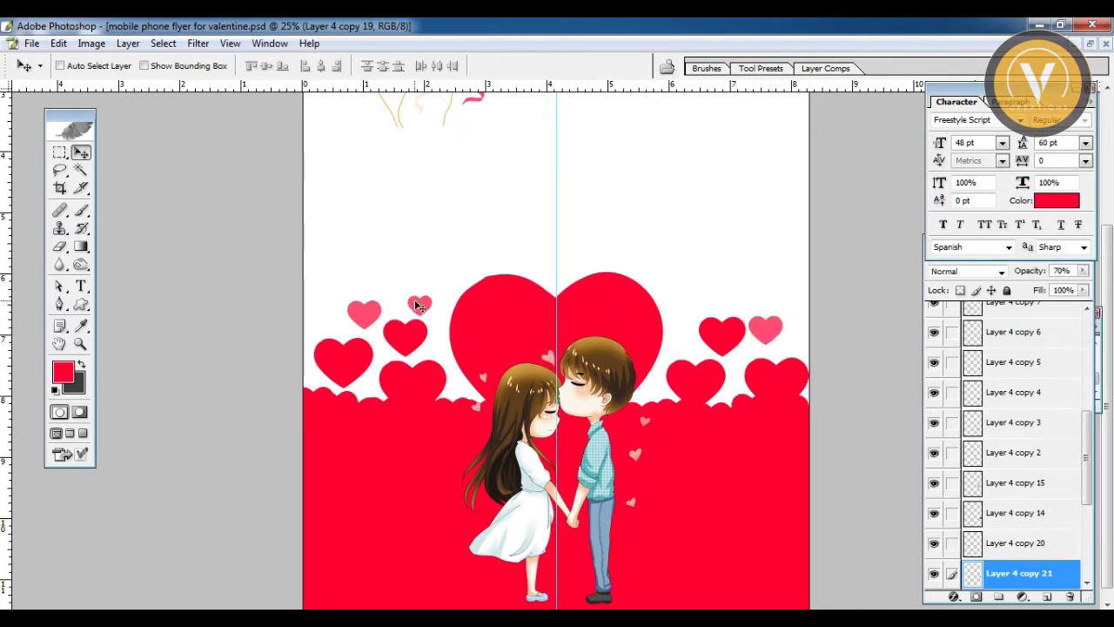
pyautogui.rightClick(418, 304)
pyautogui.click(452, 313)
pyautogui.moveTo(423, 321)
pyautogui.mouseDown()
pyautogui.moveTo(688, 351)
pyautogui.moveTo(680, 325)
pyautogui.mouseUp()
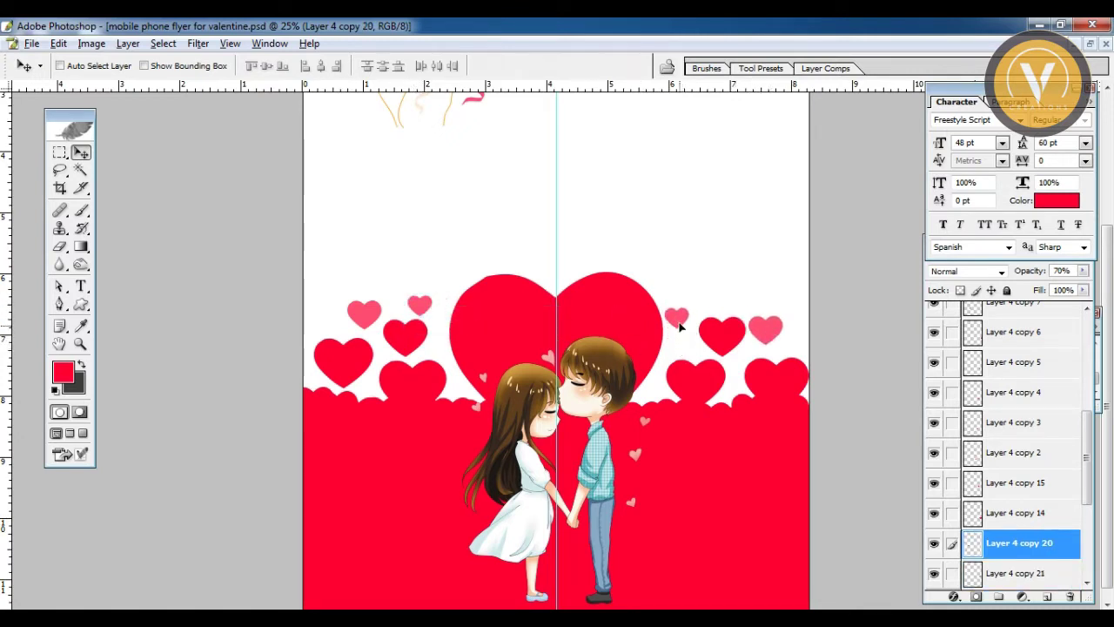
pyautogui.rightClick(745, 355)
pyautogui.click(762, 346)
pyautogui.moveTo(744, 355)
pyautogui.mouseDown()
pyautogui.moveTo(735, 351)
pyautogui.moveTo(780, 344)
pyautogui.mouseUp()
pyautogui.rightClick(773, 343)
pyautogui.click(784, 341)
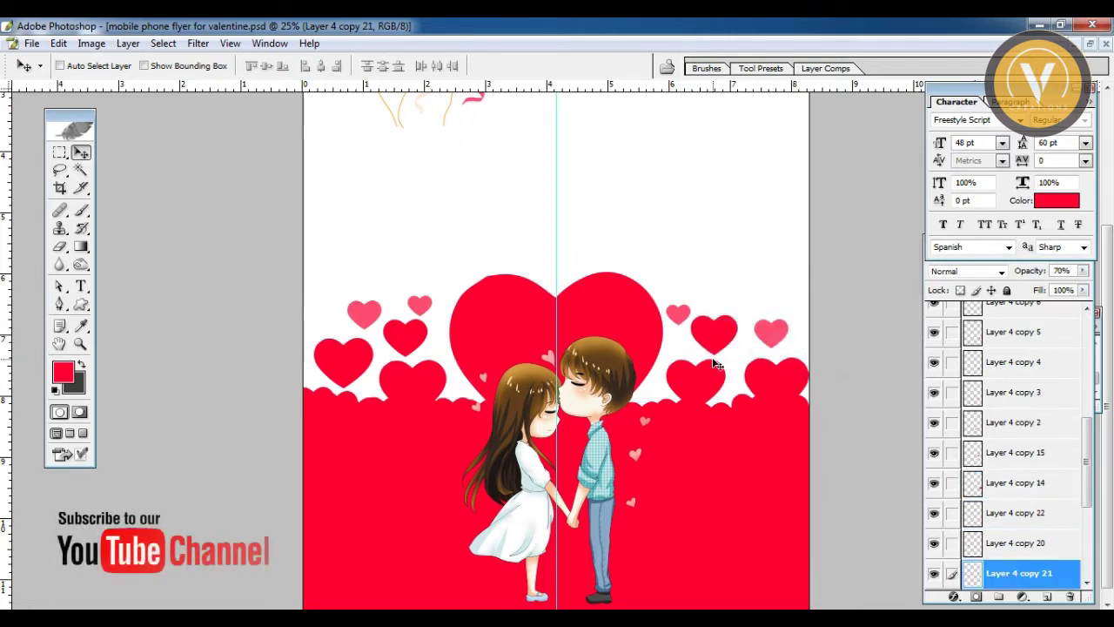
pyautogui.hotkey('ctrl', '-')
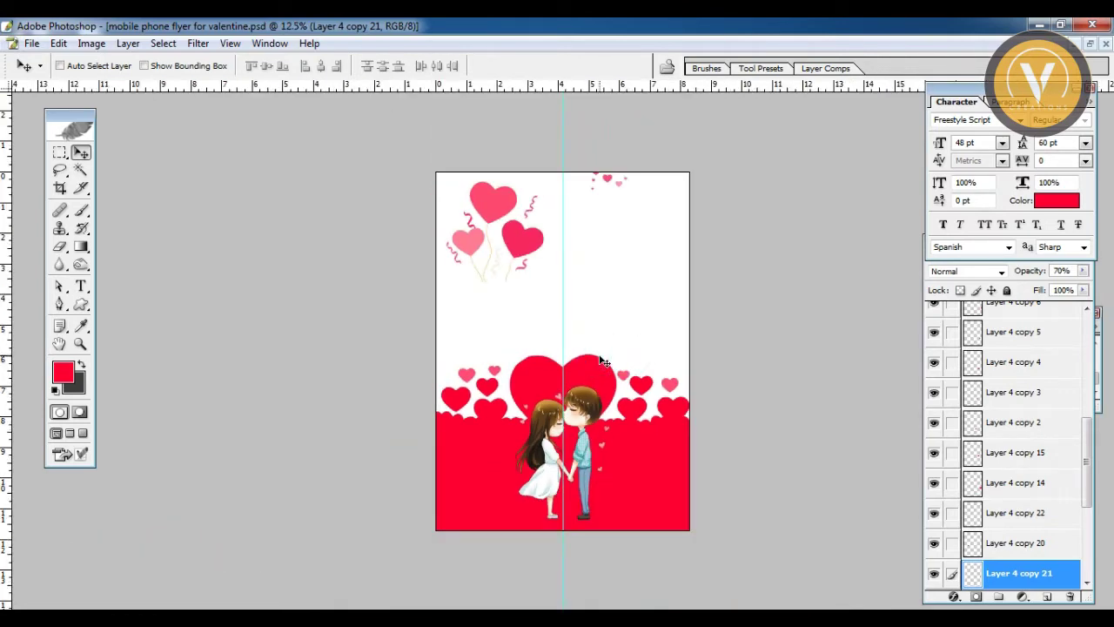
# Open phUntitled-1, copy the whole image, and paste it into the flyer.
pyautogui.hotkey('ctrl', 'o')
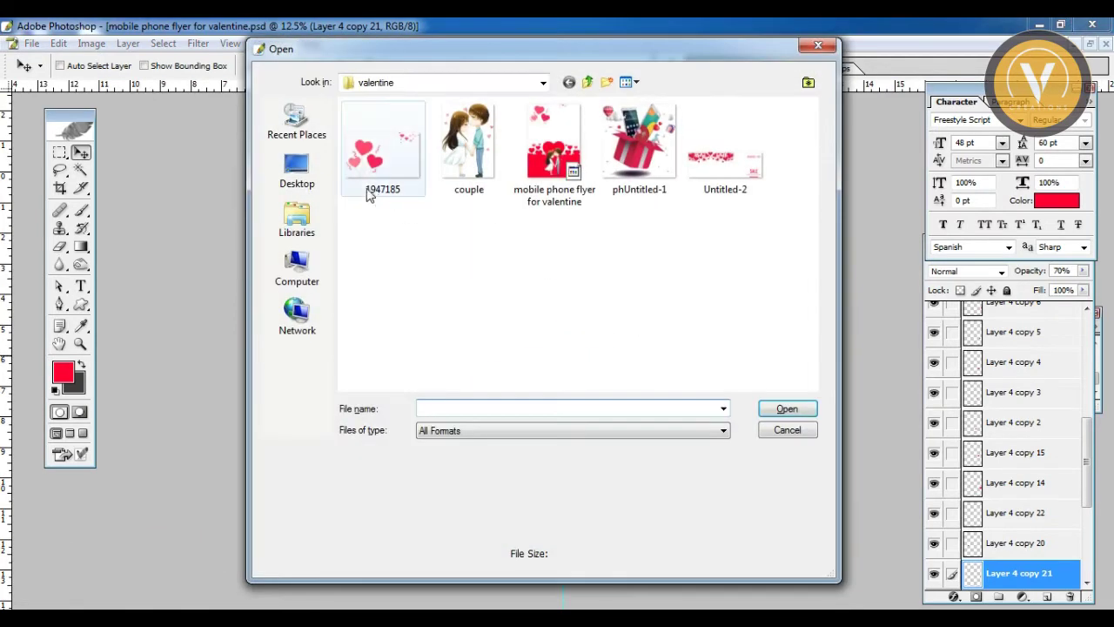
pyautogui.click(465, 159)
pyautogui.click(551, 148)
pyautogui.click(631, 155)
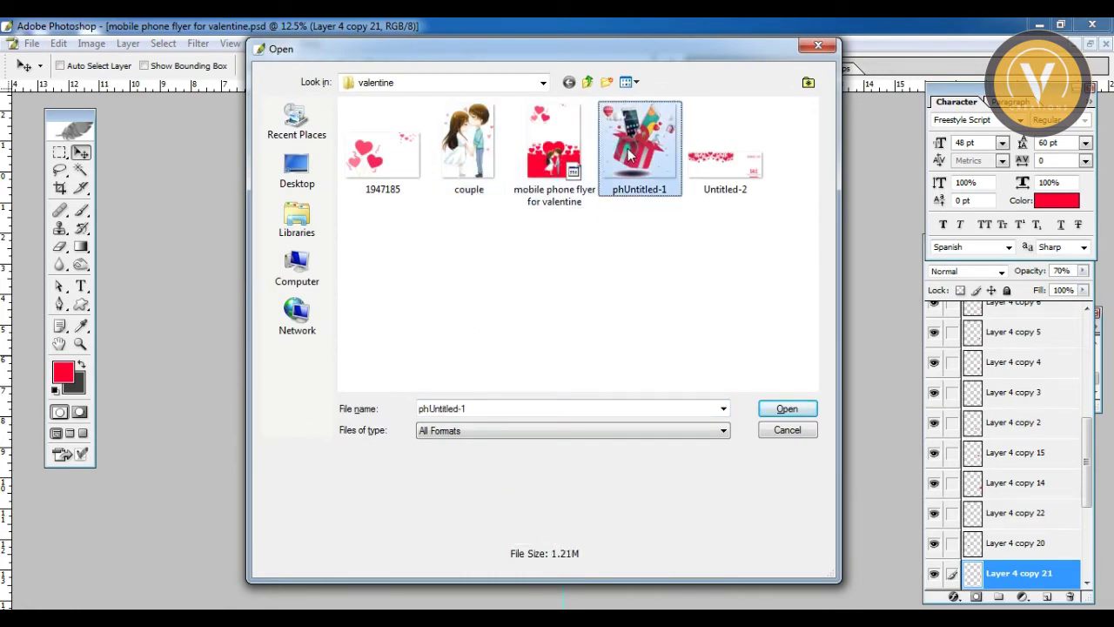
pyautogui.click(788, 408)
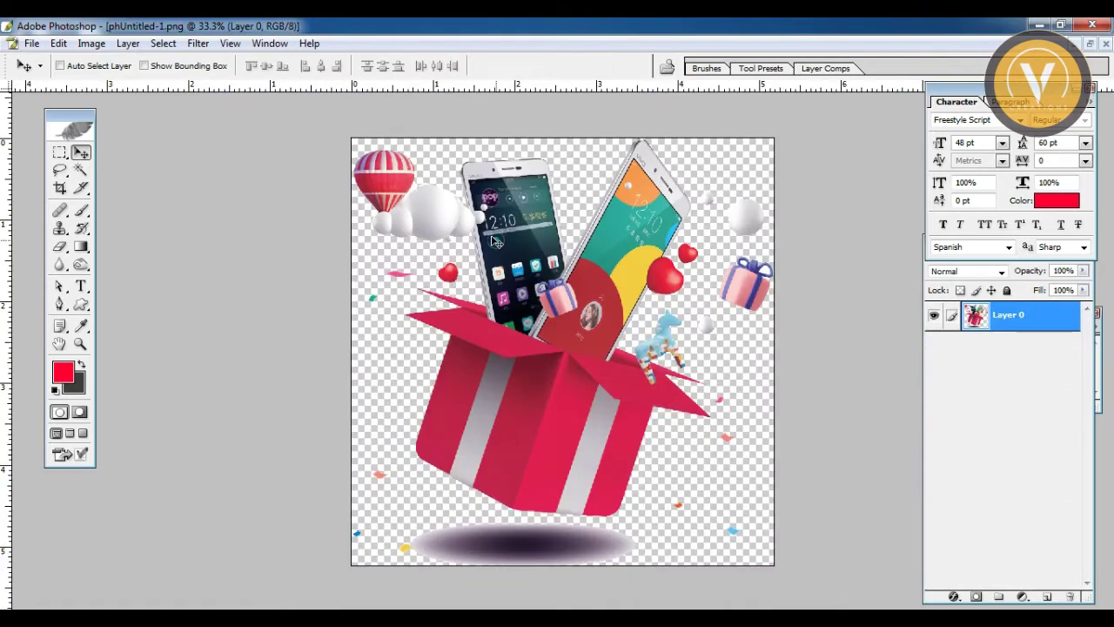
pyautogui.hotkey('ctrl', 'a')
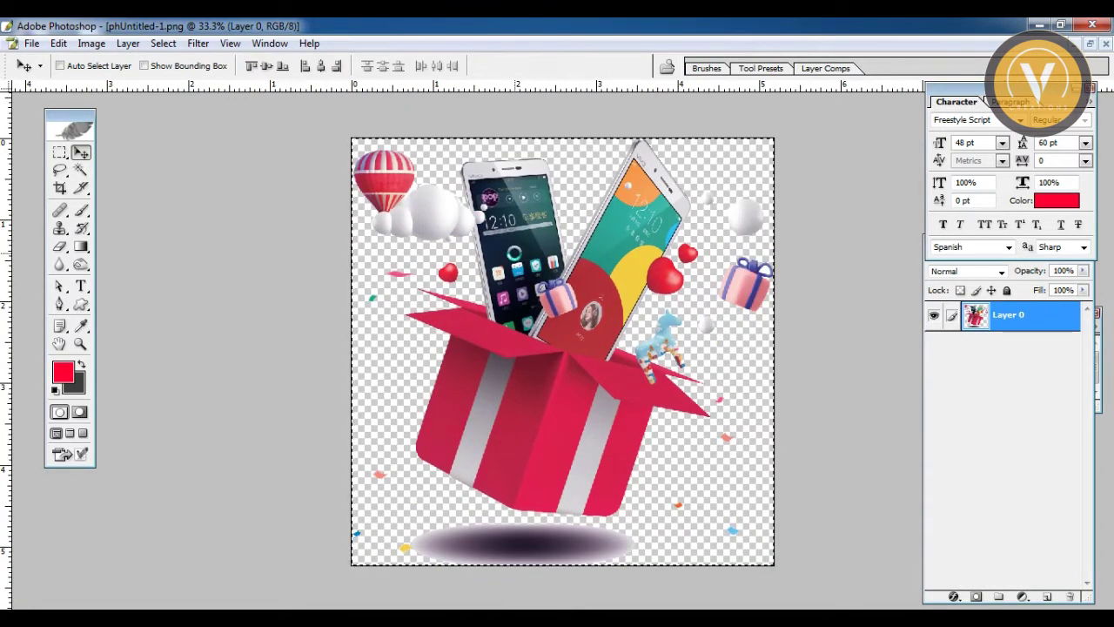
pyautogui.hotkey('ctrl', 'c')
pyautogui.hotkey('ctrl', 'Tab')
pyautogui.hotkey('ctrl', 'v')
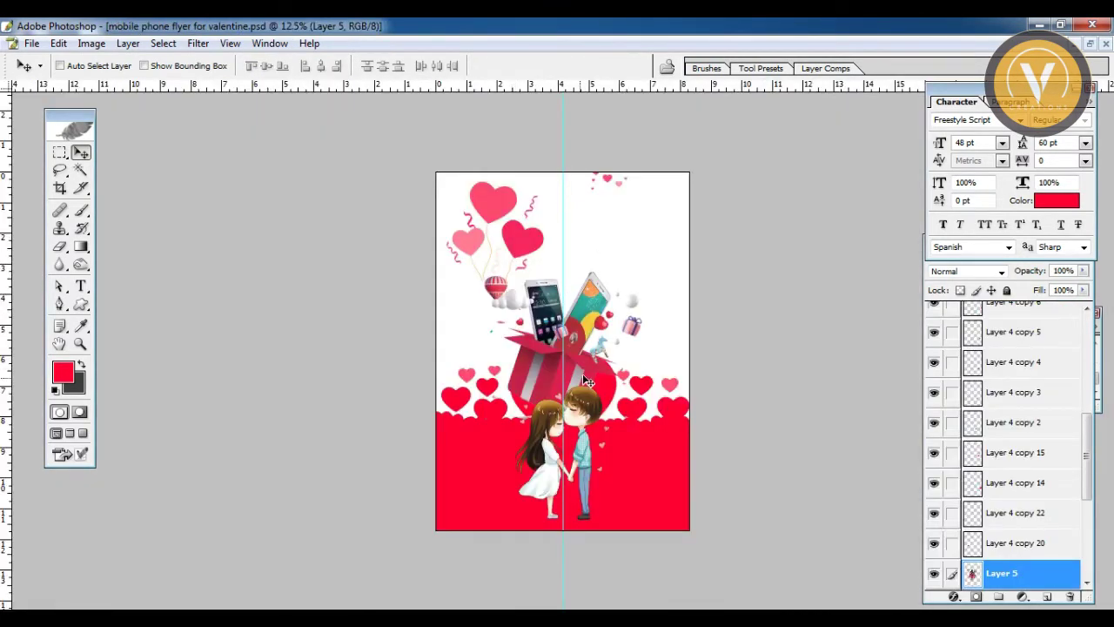
# Move the pasted gift artwork up and shift the heart balloons up and left.
pyautogui.moveTo(582, 373); pyautogui.dragTo(592, 303)
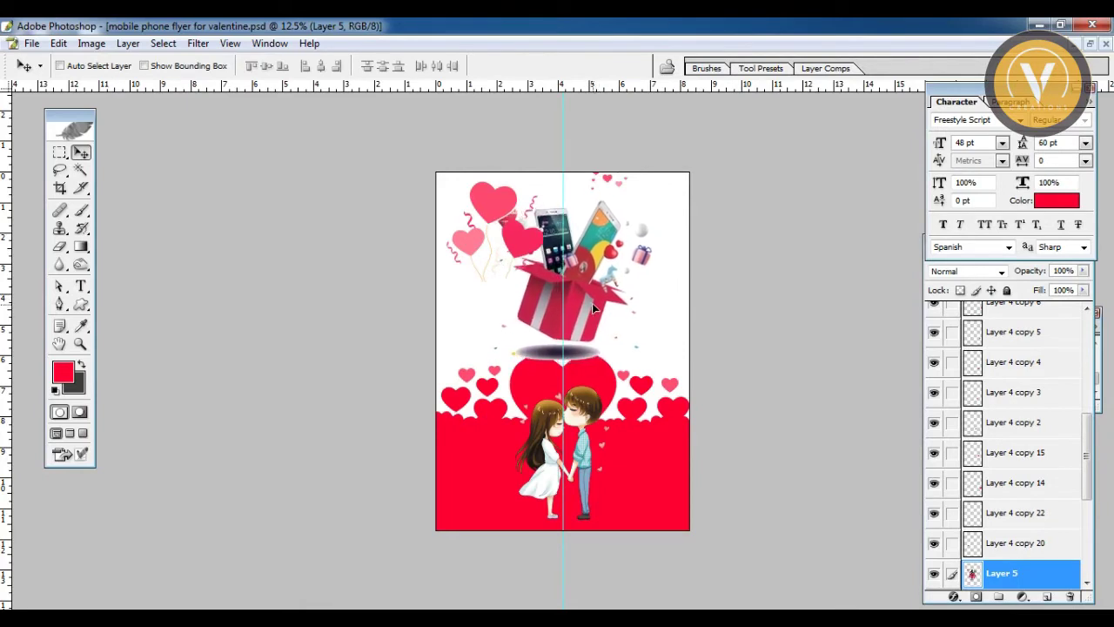
pyautogui.hotkey('ctrl', '+')
pyautogui.rightClick(497, 199)
pyautogui.click(526, 209)
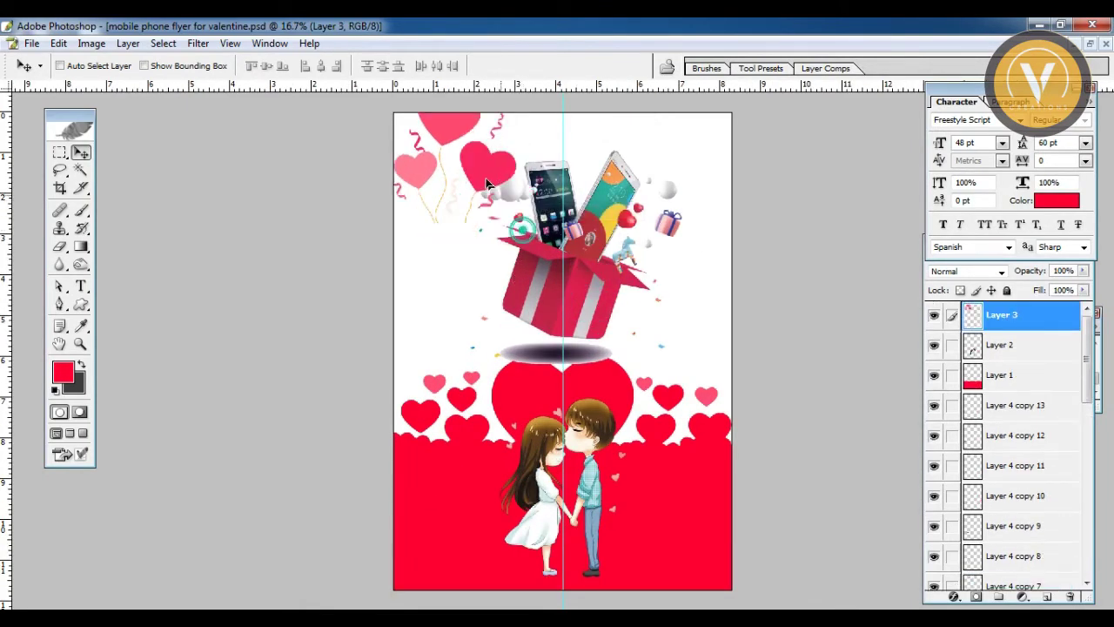
pyautogui.moveTo(487, 183); pyautogui.dragTo(458, 171)
pyautogui.rightClick(605, 212)
pyautogui.click(631, 220)
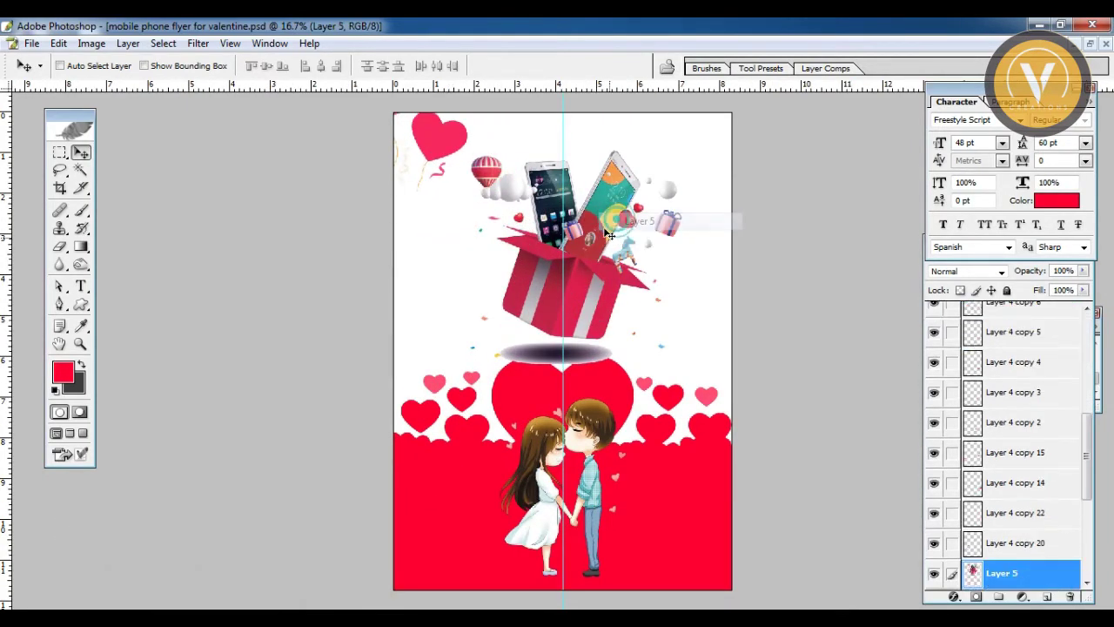
pyautogui.moveTo(607, 235); pyautogui.dragTo(617, 242)
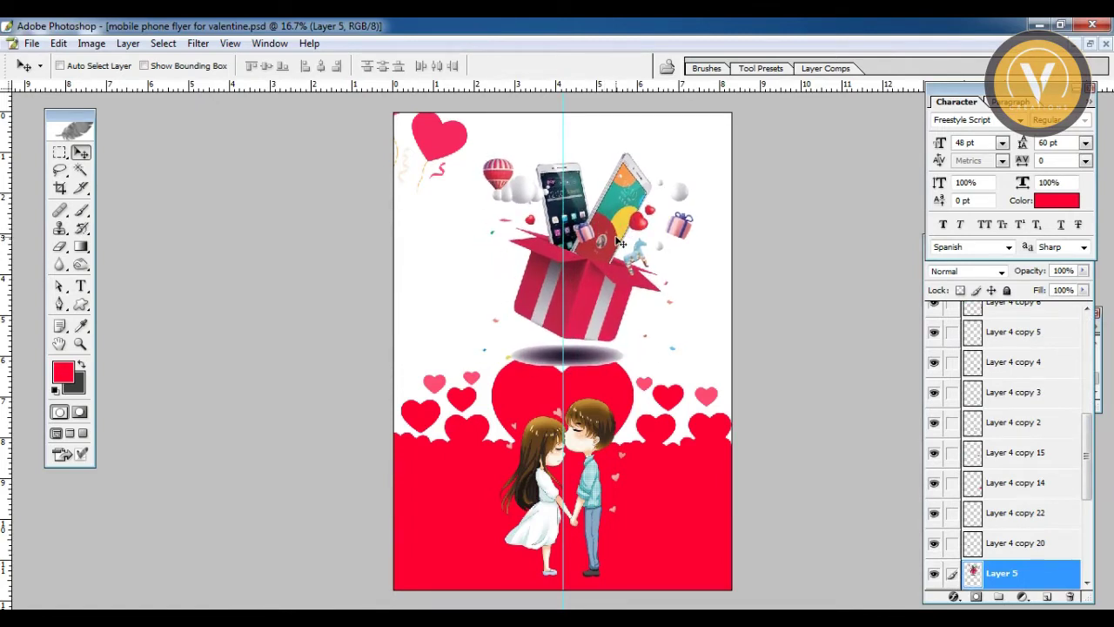
# Free-transform the gift artwork to about 95.4%, centred above the big heart.
pyautogui.hotkey('ctrl', 't')
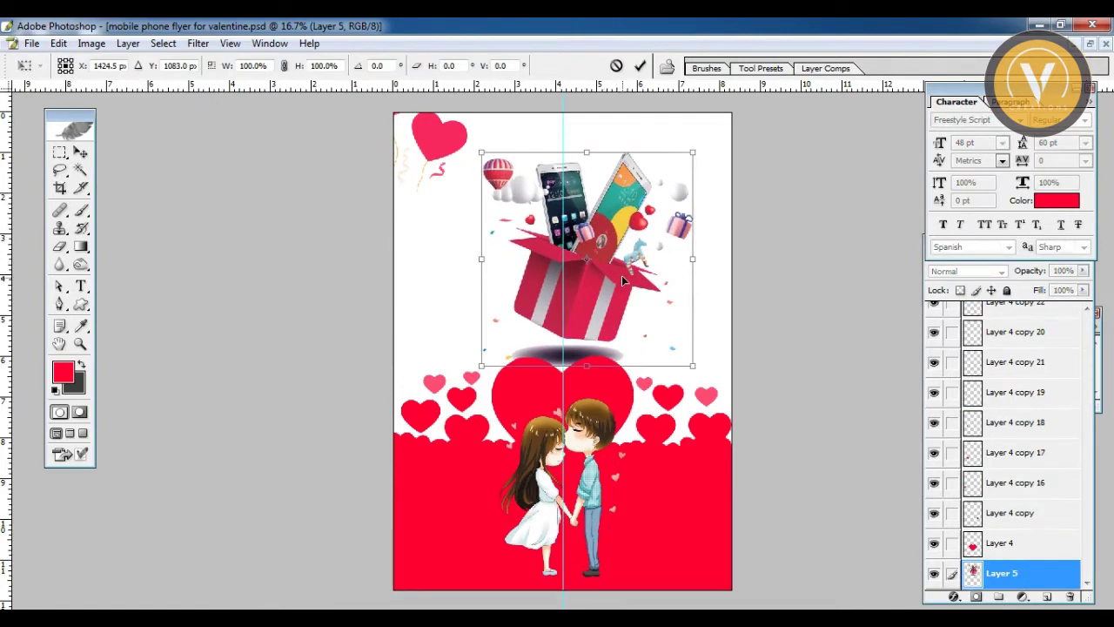
pyautogui.moveTo(621, 275)
pyautogui.mouseDown()
pyautogui.moveTo(598, 275)
pyautogui.moveTo(603, 297)
pyautogui.moveTo(610, 287)
pyautogui.moveTo(594, 279)
pyautogui.mouseUp()
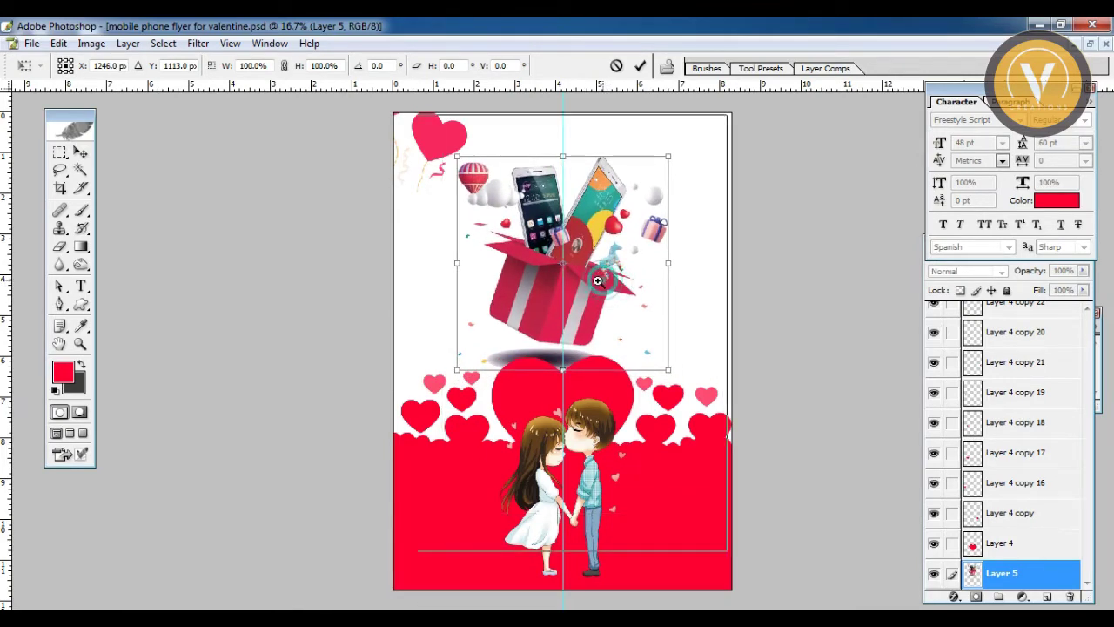
pyautogui.hotkey('ctrl', '+')
pyautogui.moveTo(597, 322); pyautogui.dragTo(599, 325)
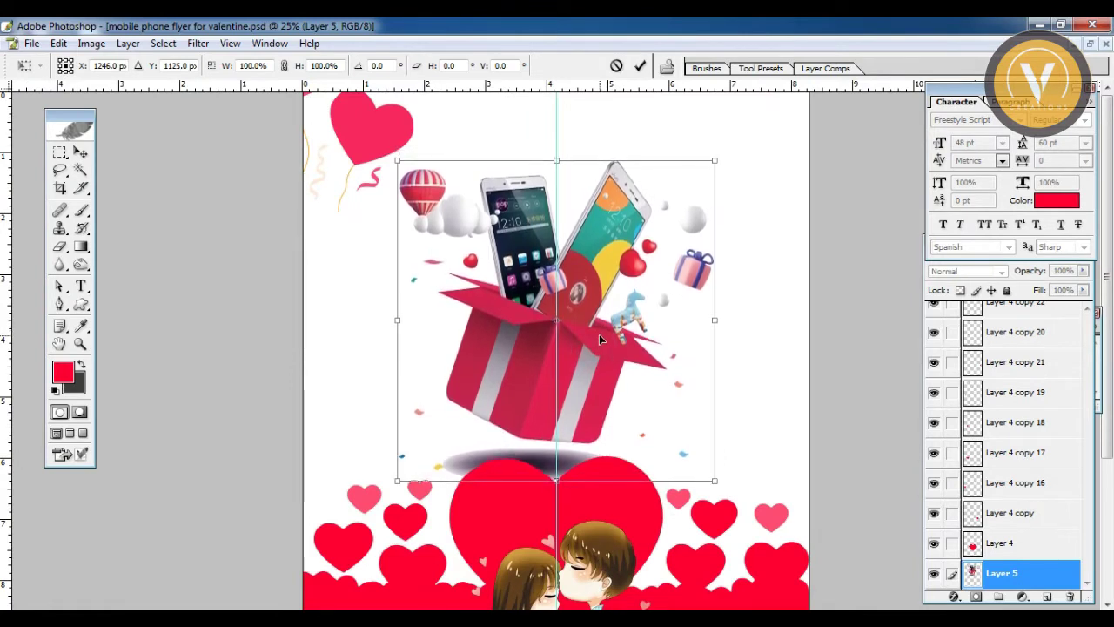
pyautogui.moveTo(714, 480); pyautogui.dragTo(702, 457)
pyautogui.moveTo(597, 405); pyautogui.dragTo(609, 364)
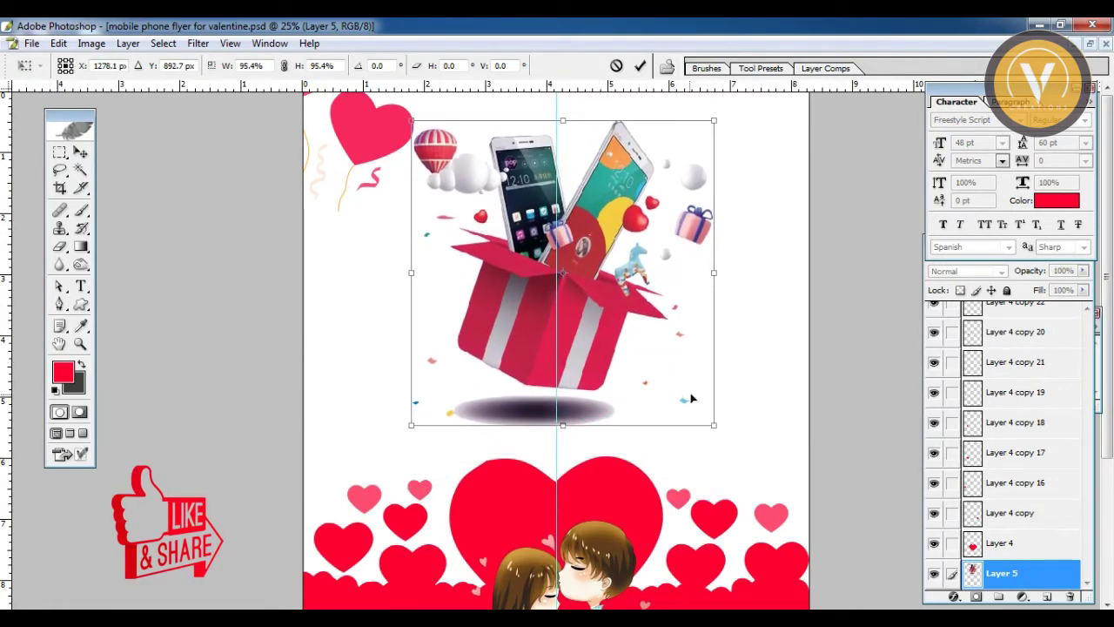
pyautogui.moveTo(714, 426); pyautogui.dragTo(724, 437)
pyautogui.press('Return')
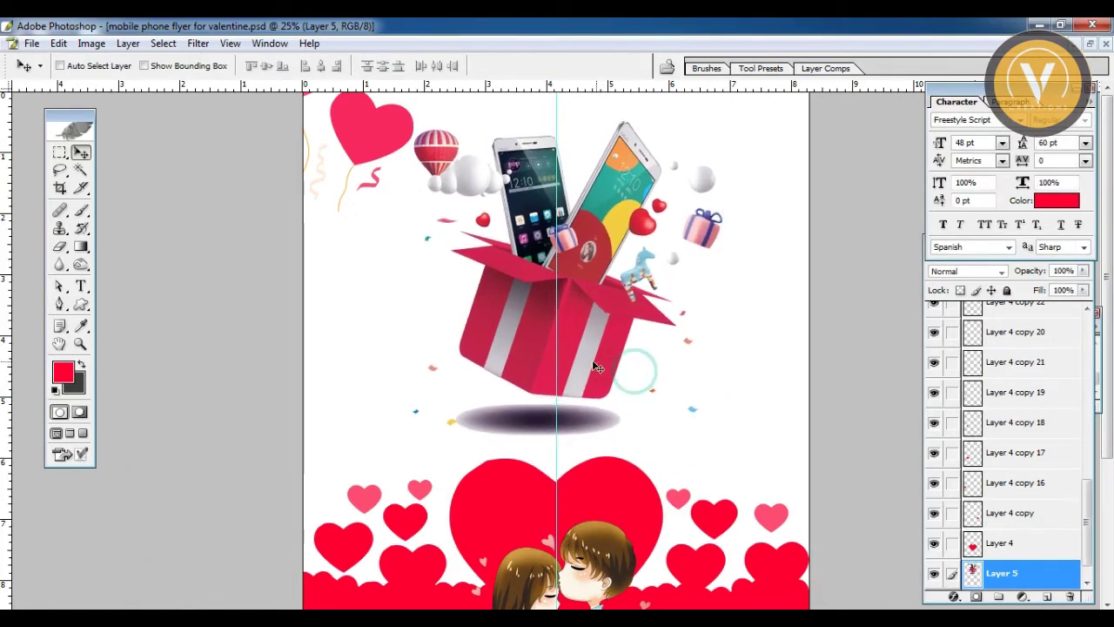
# Erase the gray shadow under the gift box on Layer 5 with a 250 px eraser.
pyautogui.scroll(-3, 628, 435)
pyautogui.click(1024, 575)
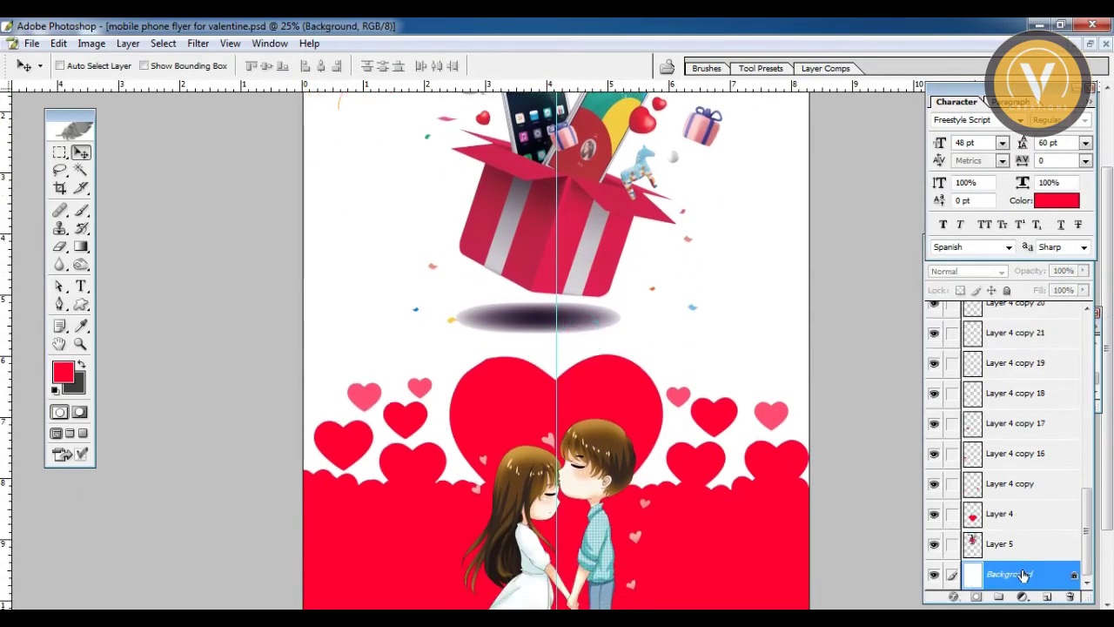
pyautogui.press('e')
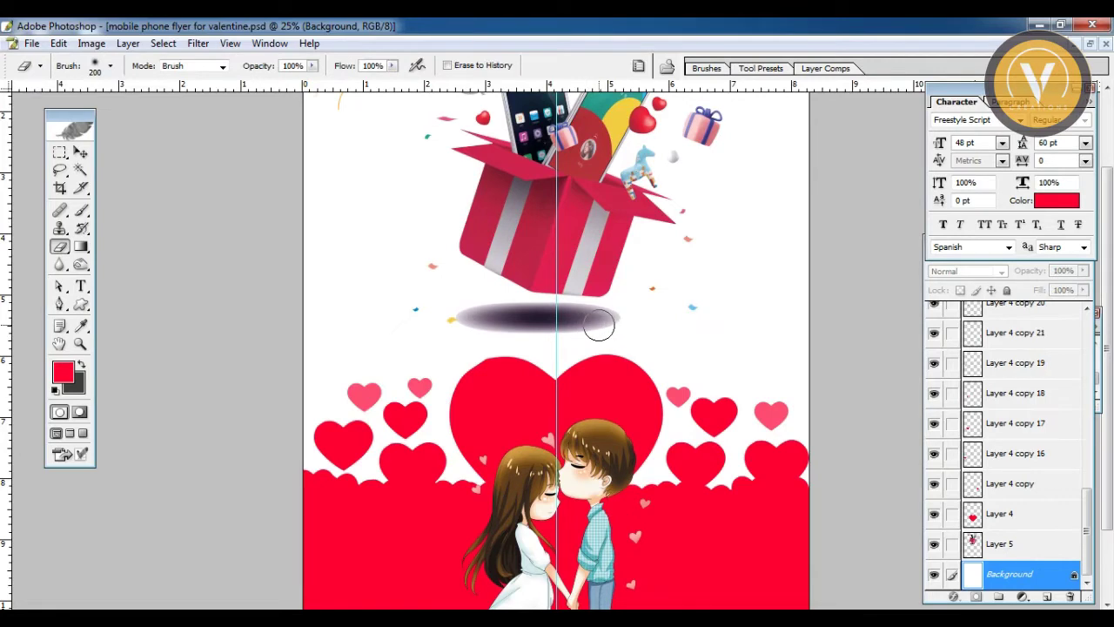
pyautogui.press(']')
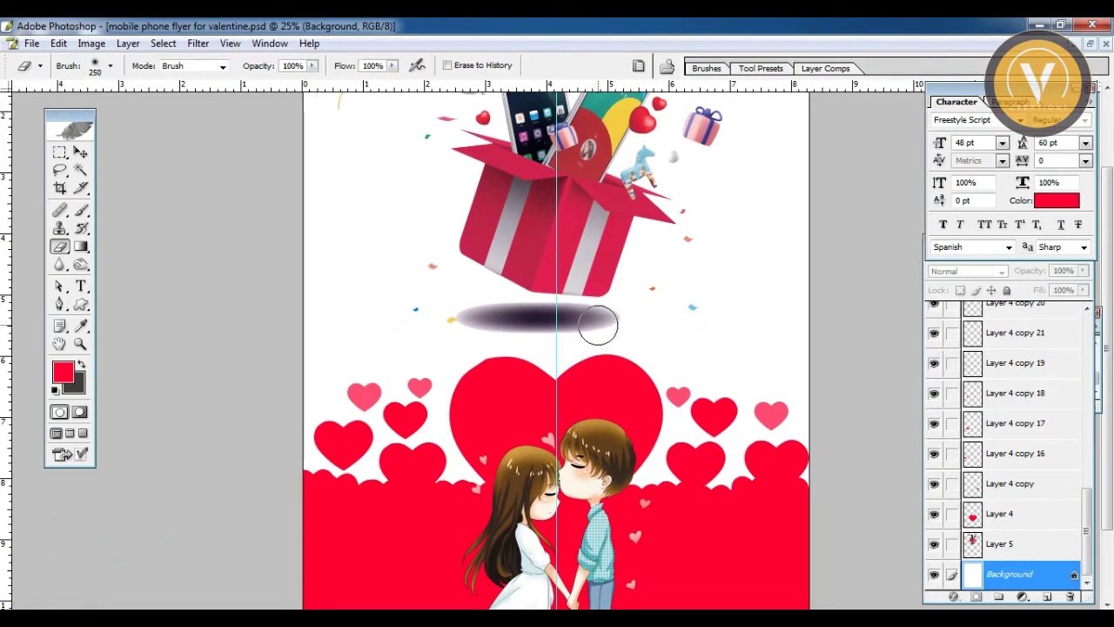
pyautogui.moveTo(595, 327); pyautogui.dragTo(555, 328)
pyautogui.press('v')
pyautogui.rightClick(575, 320)
pyautogui.click(591, 329)
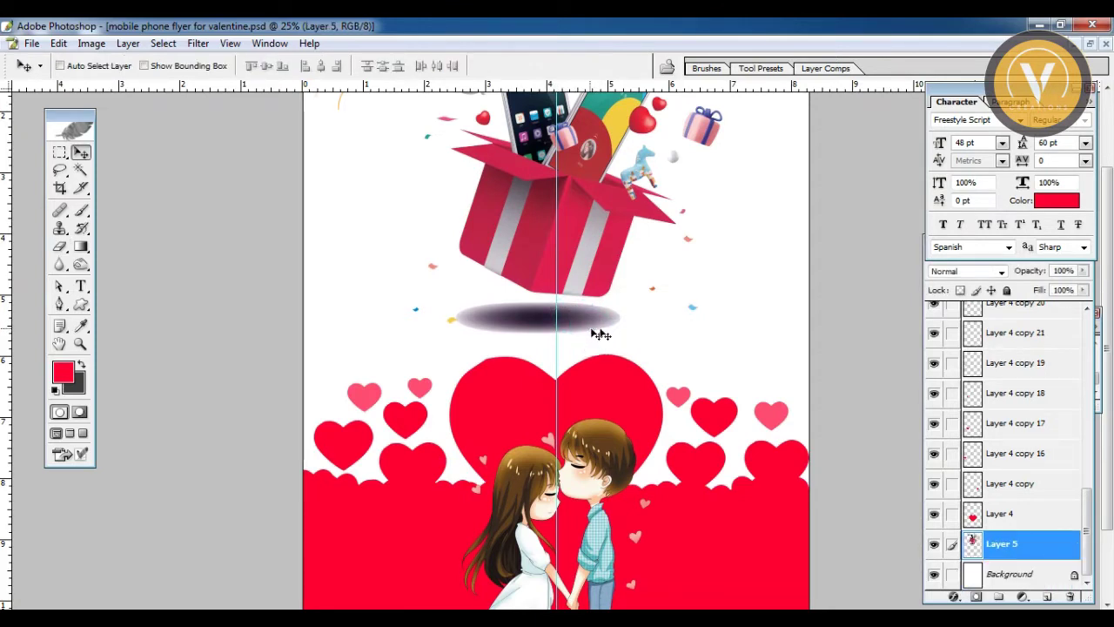
pyautogui.press('e')
pyautogui.moveTo(601, 335); pyautogui.dragTo(464, 319)
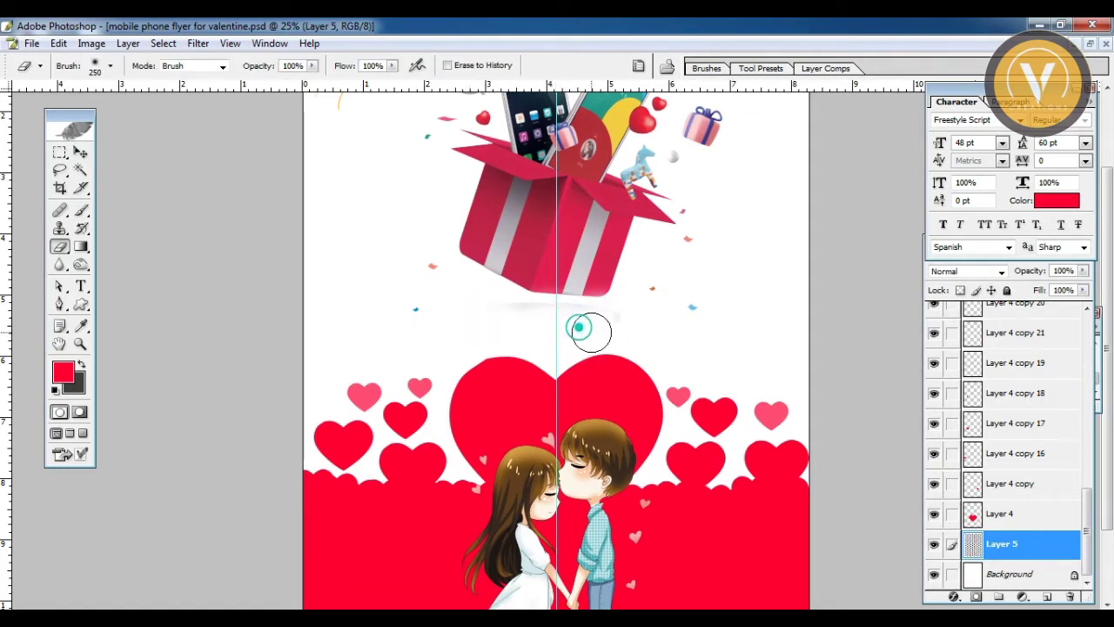
pyautogui.moveTo(642, 325); pyautogui.dragTo(614, 326)
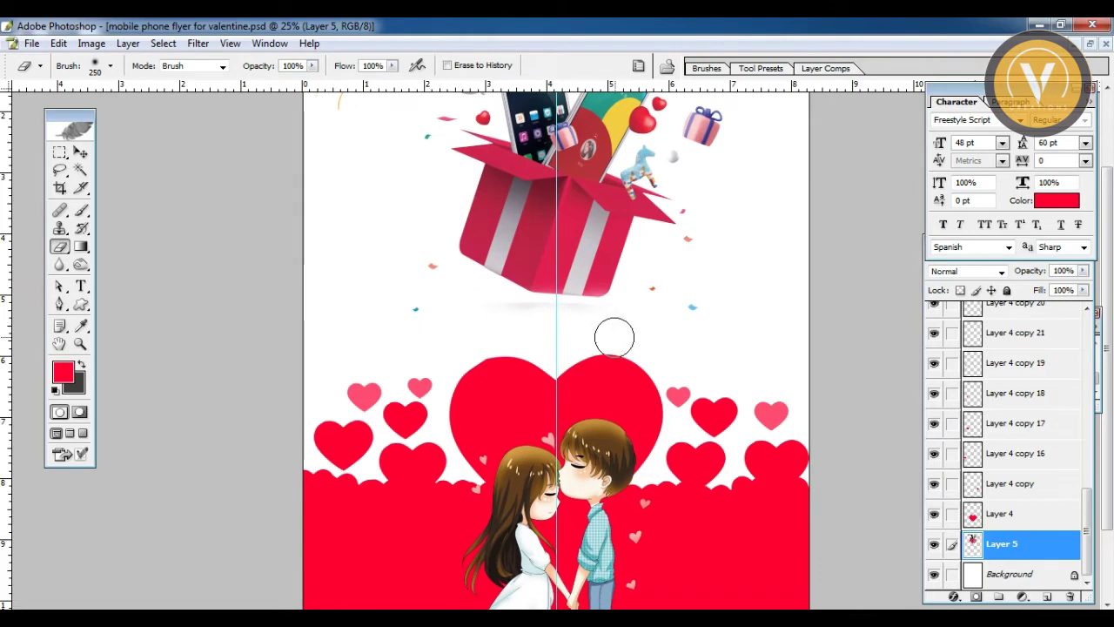
pyautogui.press('v')
# Nudge the gift artwork slightly and scroll over the flyer to check the couple on the band.
pyautogui.scroll(3, 600, 340)
pyautogui.rightClick(597, 333)
pyautogui.click(600, 346)
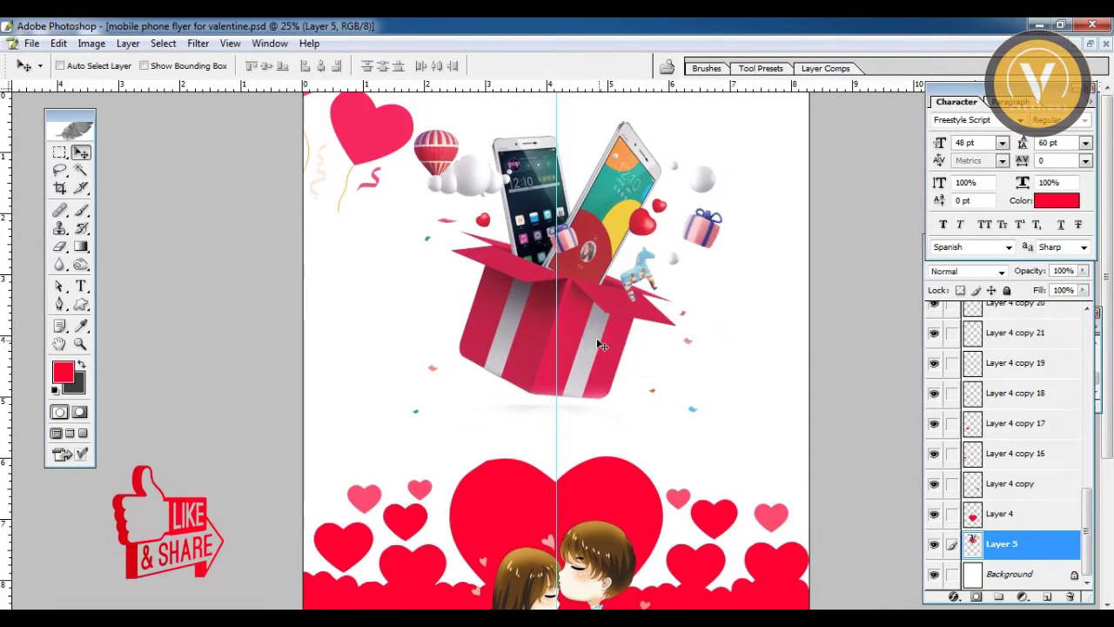
pyautogui.moveTo(599, 346); pyautogui.dragTo(599, 351)
pyautogui.scroll(-1, 591, 387)
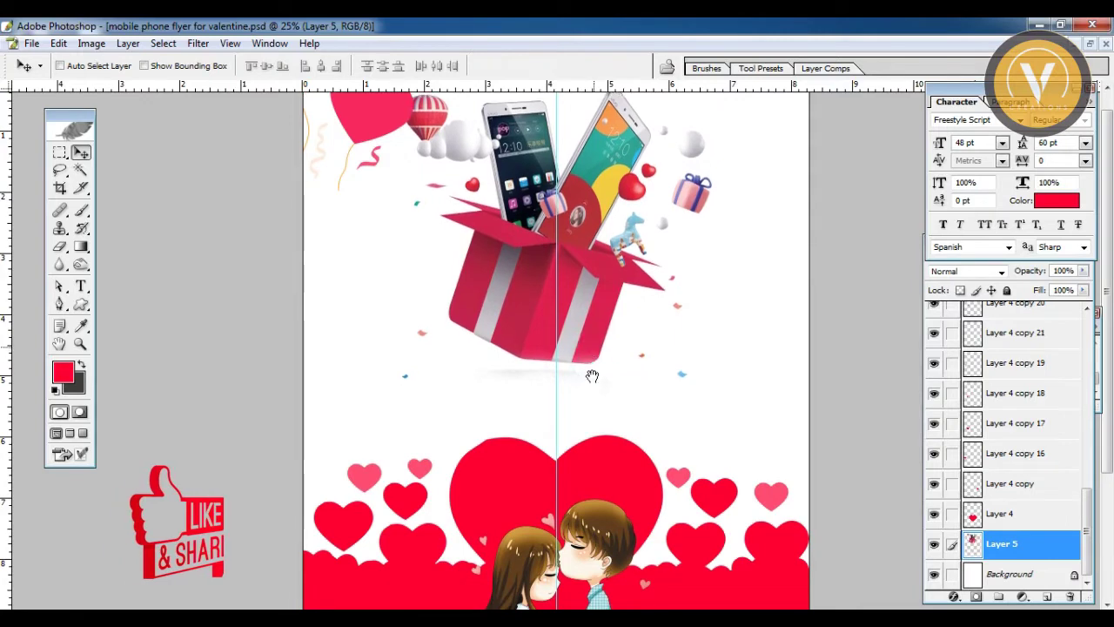
pyautogui.scroll(-3, 588, 361)
pyautogui.scroll(-3, 592, 339)
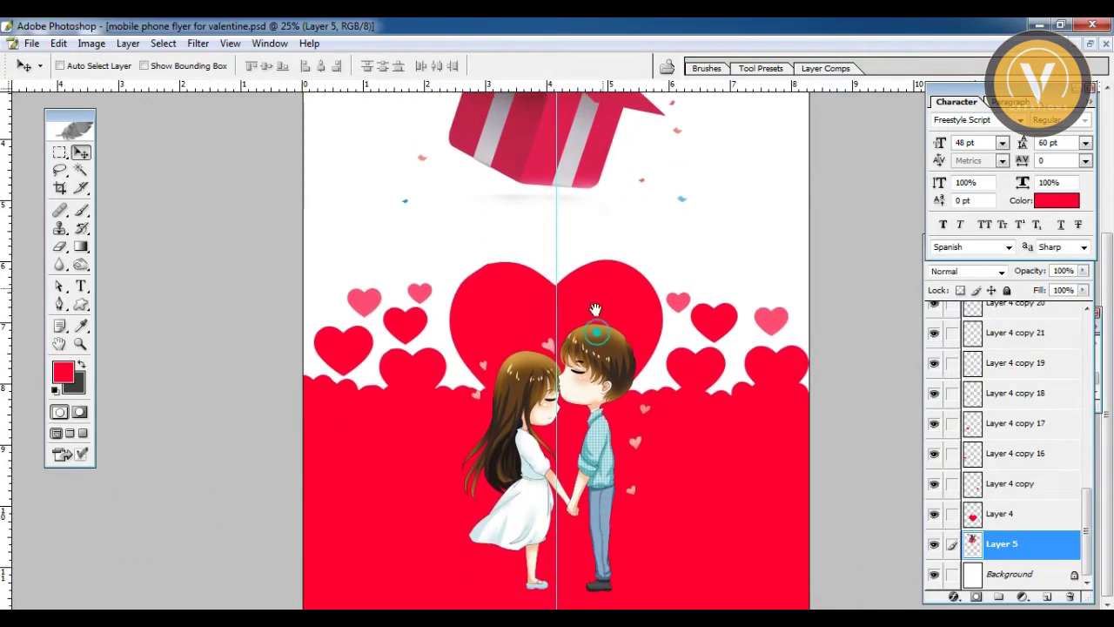
pyautogui.scroll(5, 590, 342)
pyautogui.scroll(1, 584, 364)
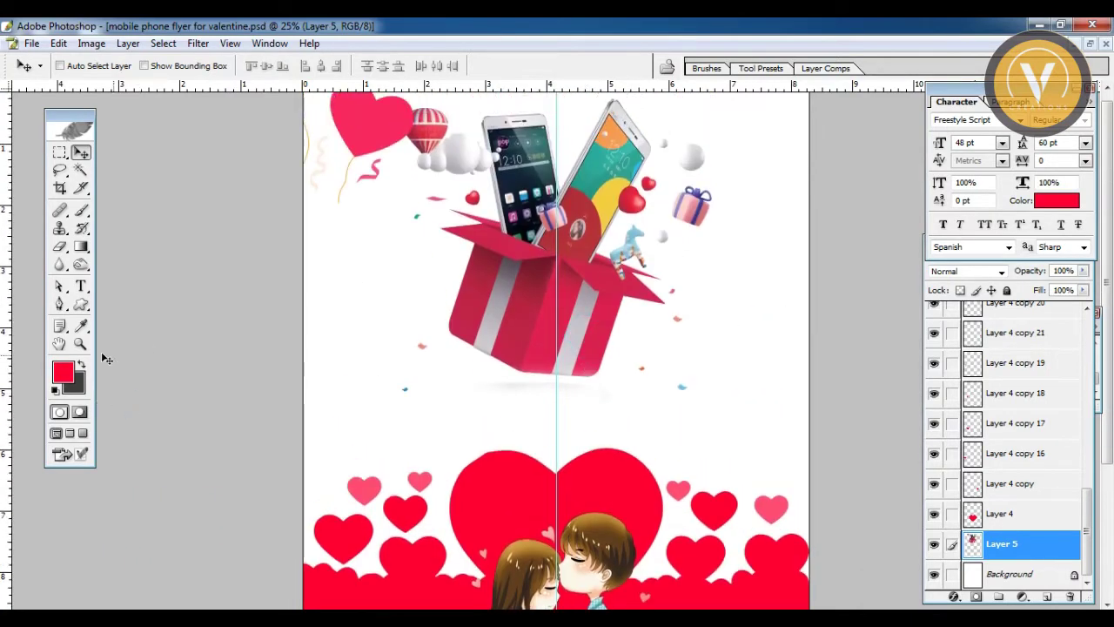
# Type 'Valentine's day' in red Freestyle Script below the gift box.
pyautogui.click(81, 286)
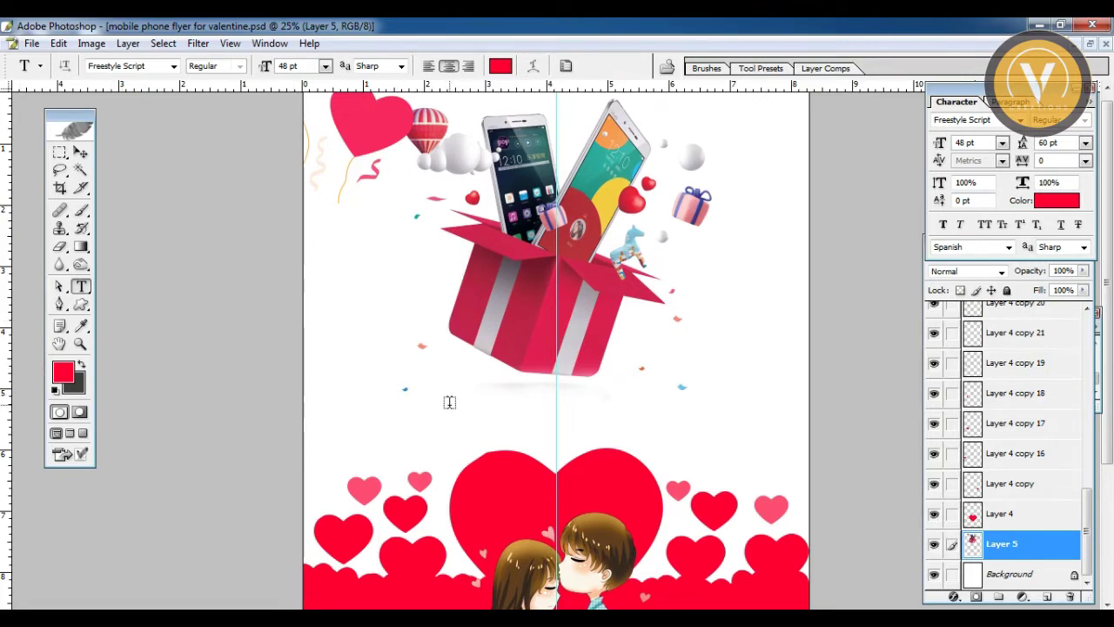
pyautogui.press('s')
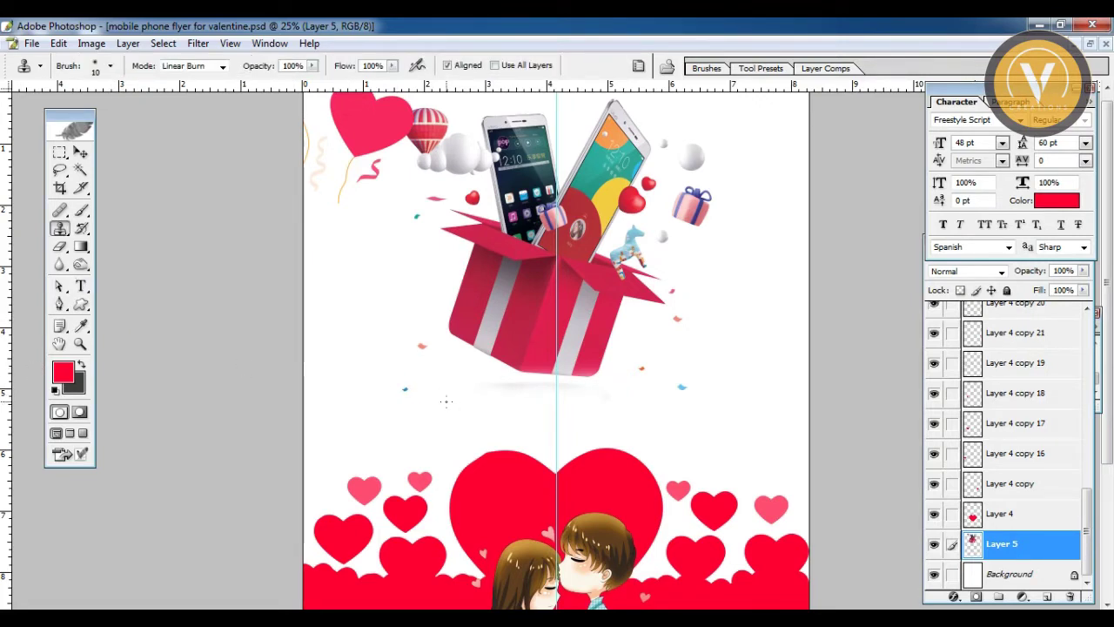
pyautogui.press('t')
pyautogui.click(443, 392)
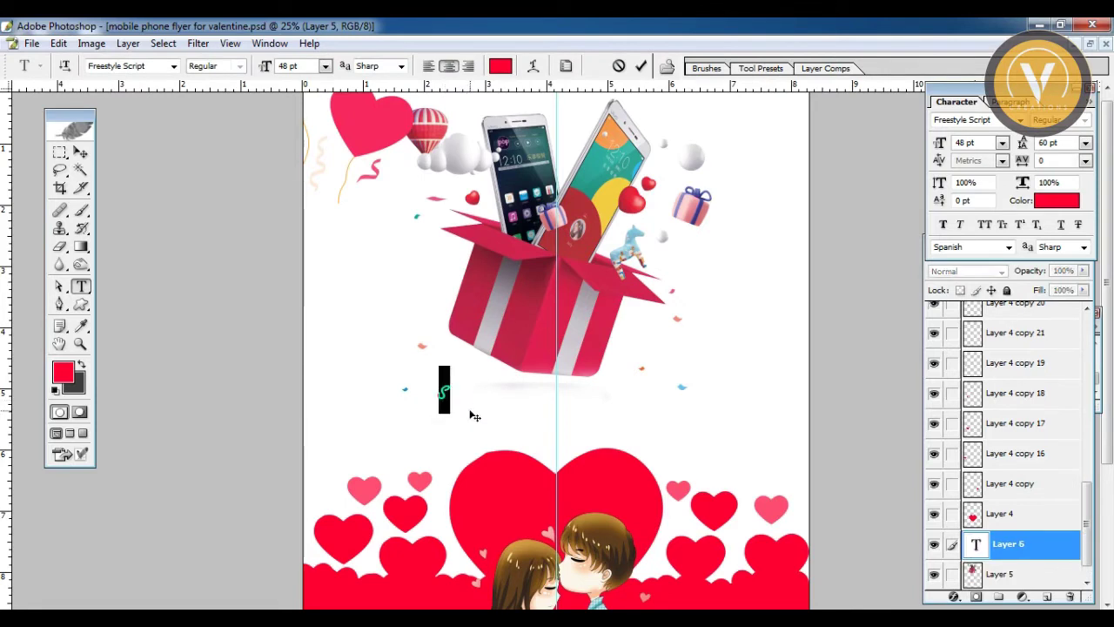
pyautogui.write('V')
pyautogui.write('ale')
pyautogui.write('ntine')
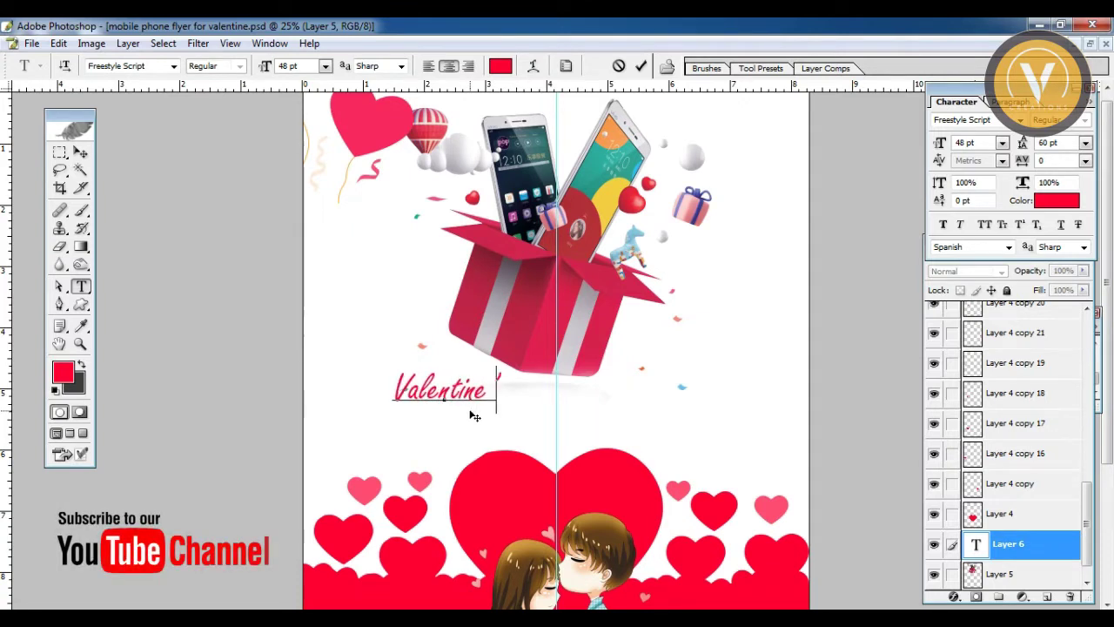
pyautogui.write(" 'sd")
pyautogui.press('BackSpace')
pyautogui.write('d')
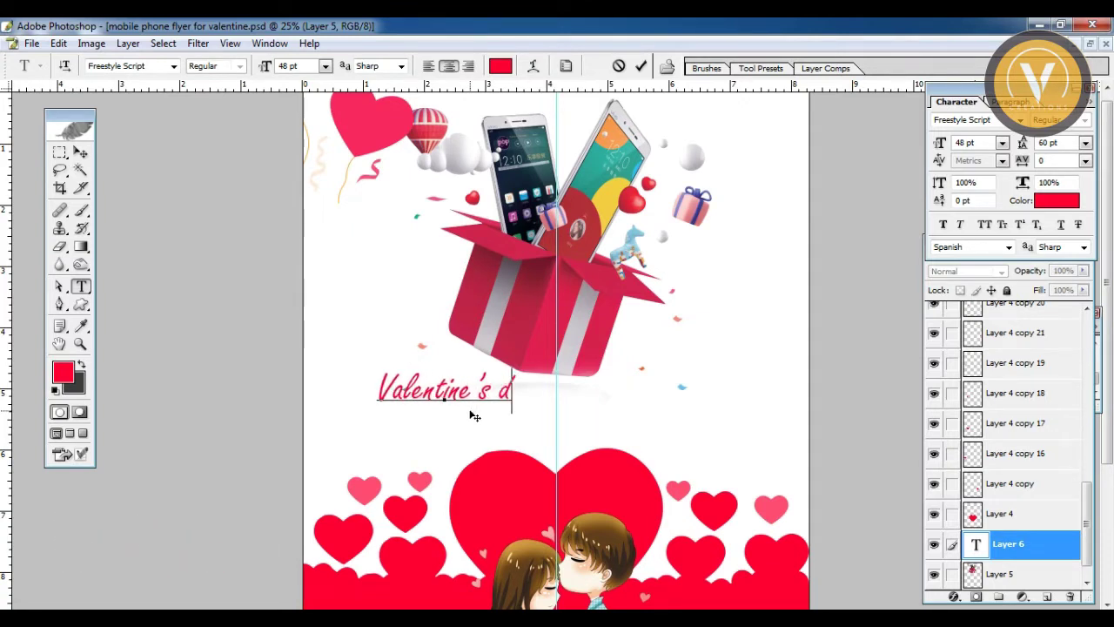
pyautogui.write('ay')
pyautogui.hotkey('ctrl', 'a')
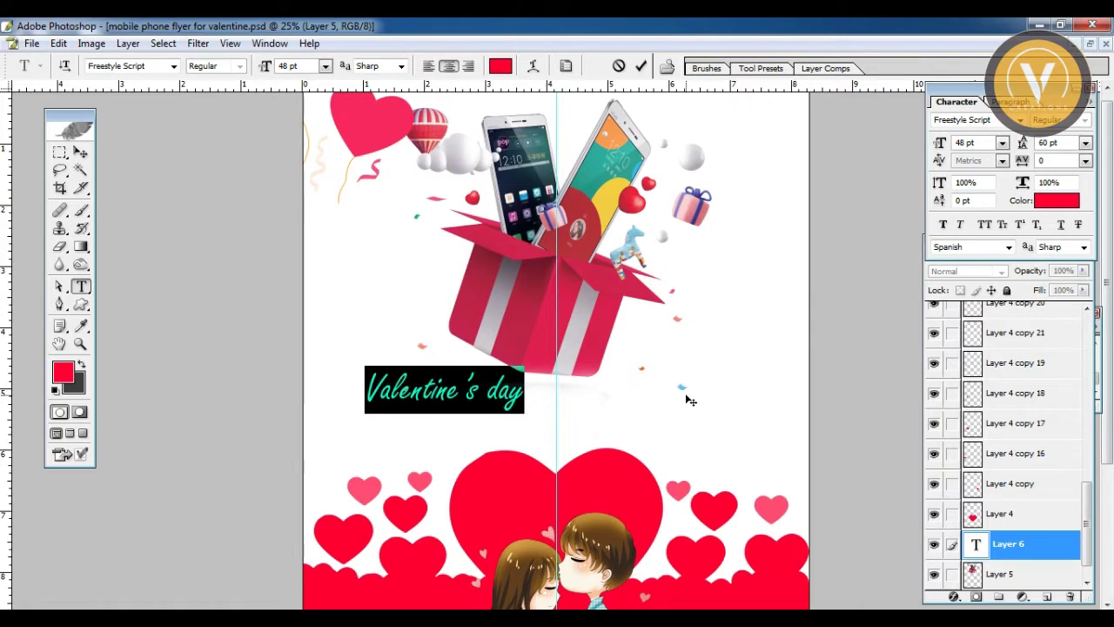
pyautogui.hotkey('ctrl', 'h')
pyautogui.hotkey('ctrl', 'h')
pyautogui.click(78, 155)
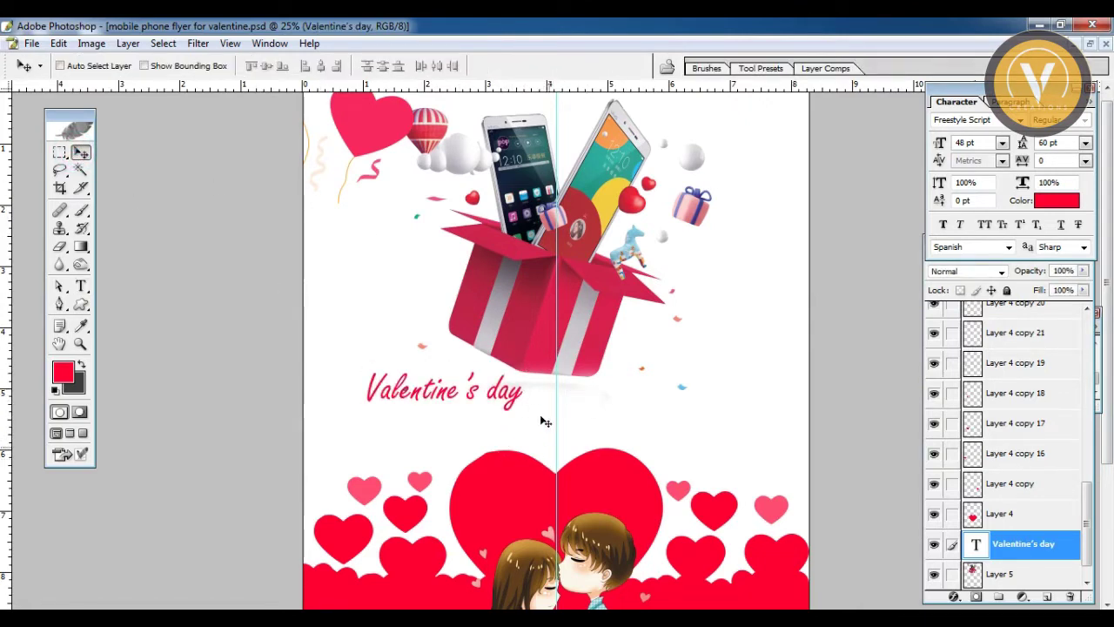
# Set the title to 55 pt and centre it horizontally under the gift box.
pyautogui.click(984, 141)
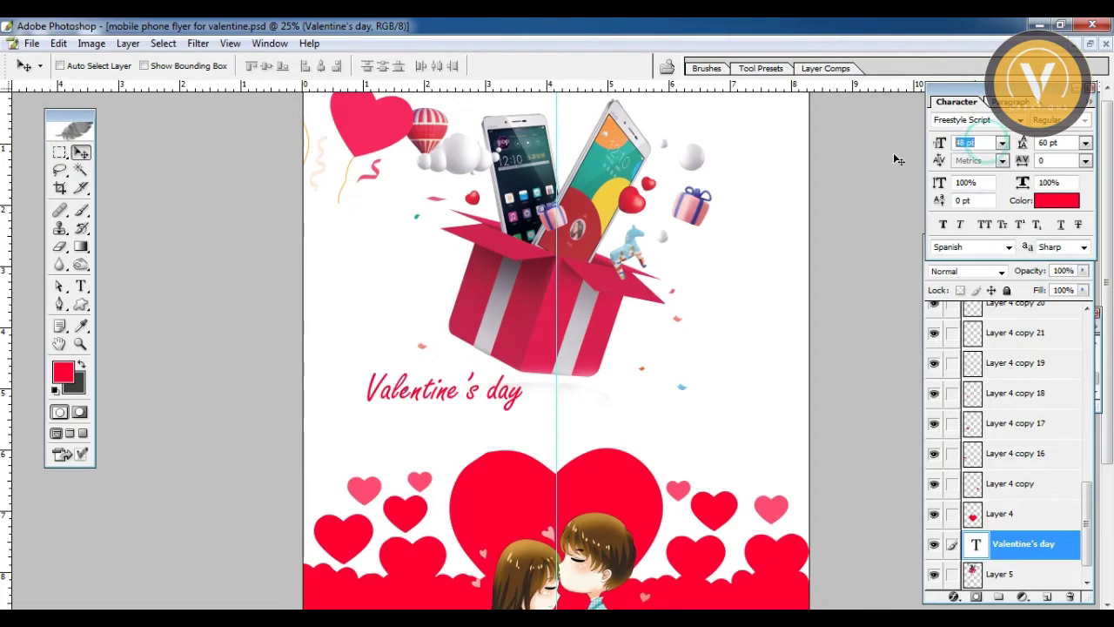
pyautogui.write('5')
pyautogui.press('Return')
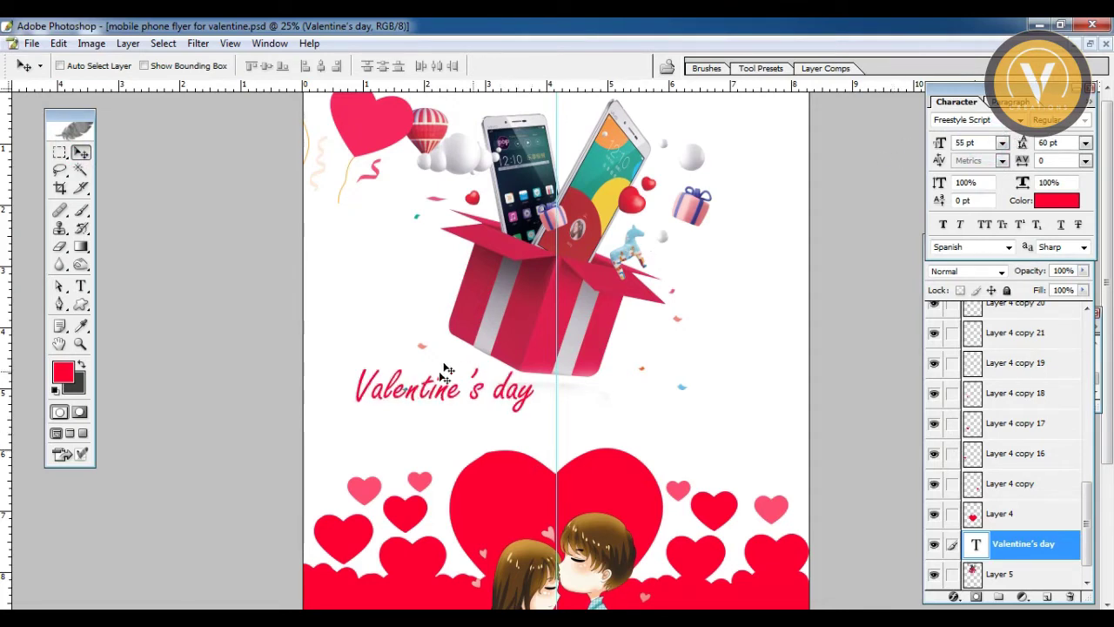
pyautogui.moveTo(446, 370)
pyautogui.mouseDown()
pyautogui.moveTo(557, 377)
pyautogui.moveTo(577, 324)
pyautogui.mouseUp()
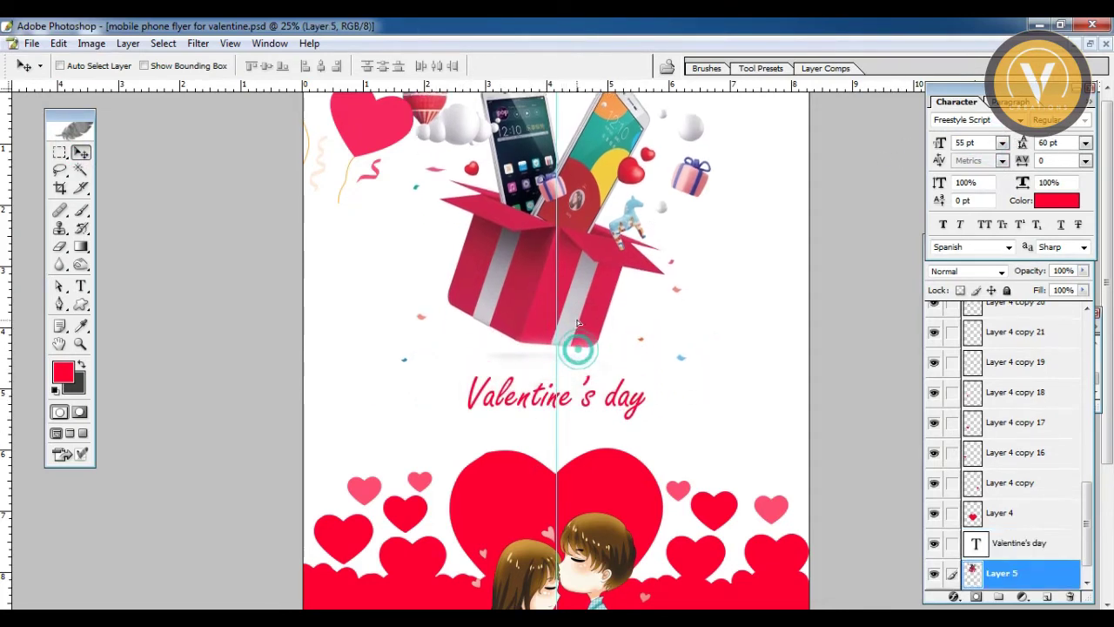
pyautogui.rightClick(595, 396)
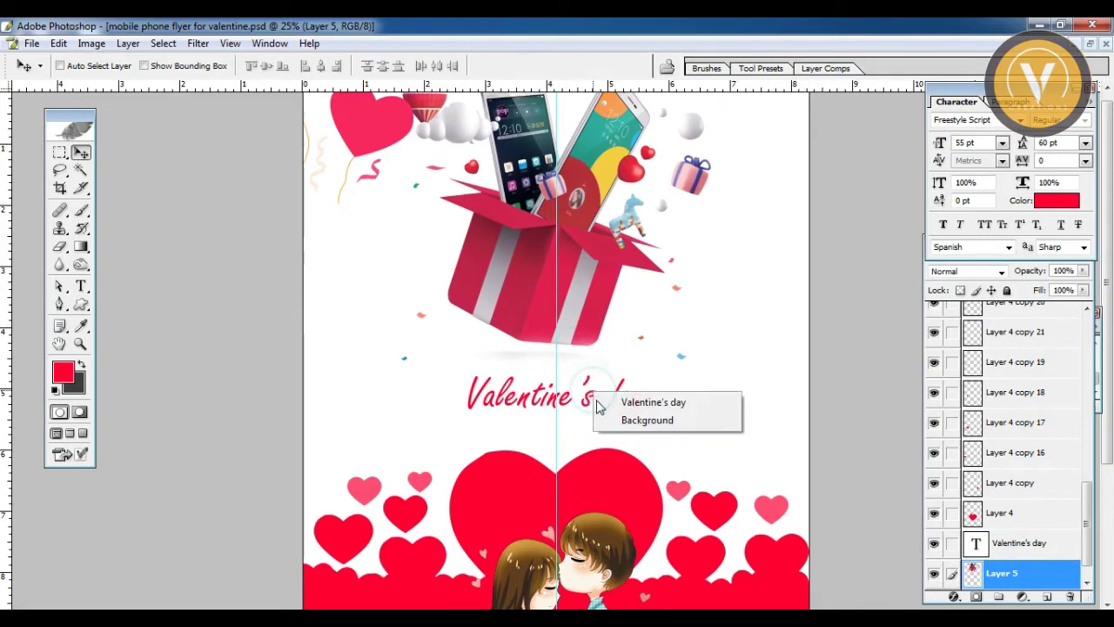
pyautogui.click(616, 401)
# Enlarge the title to about 124% and Alt-drag a copy just below it.
pyautogui.hotkey('ctrl', 't')
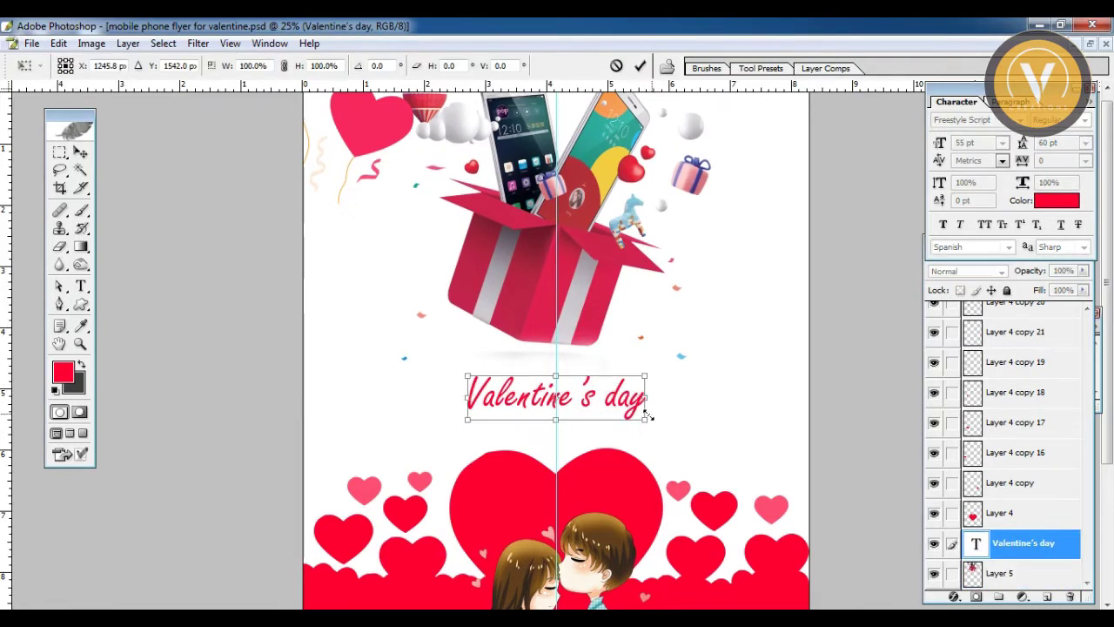
pyautogui.moveTo(652, 418)
pyautogui.mouseDown()
pyautogui.moveTo(667, 423)
pyautogui.moveTo(622, 403)
pyautogui.mouseUp()
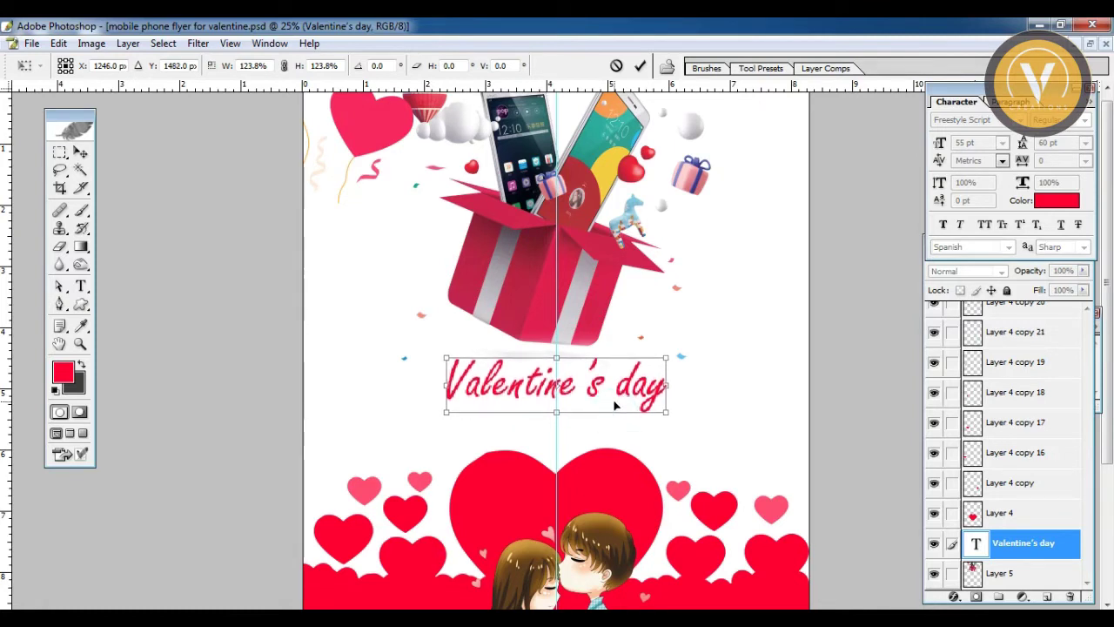
pyautogui.press('Return')
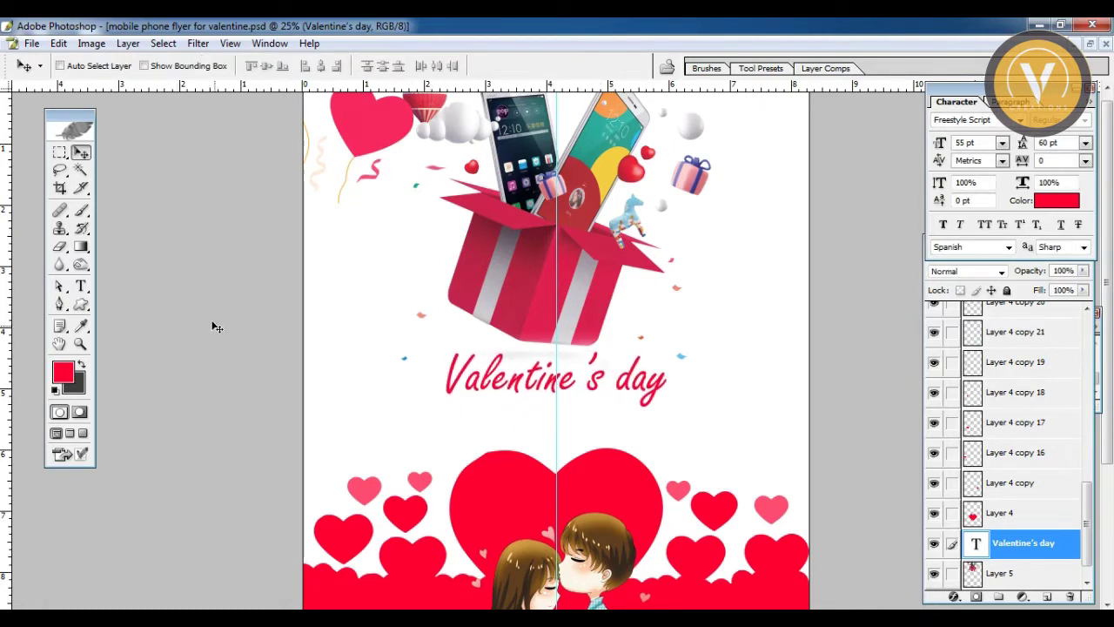
pyautogui.moveTo(534, 403); pyautogui.dragTo(532, 451)
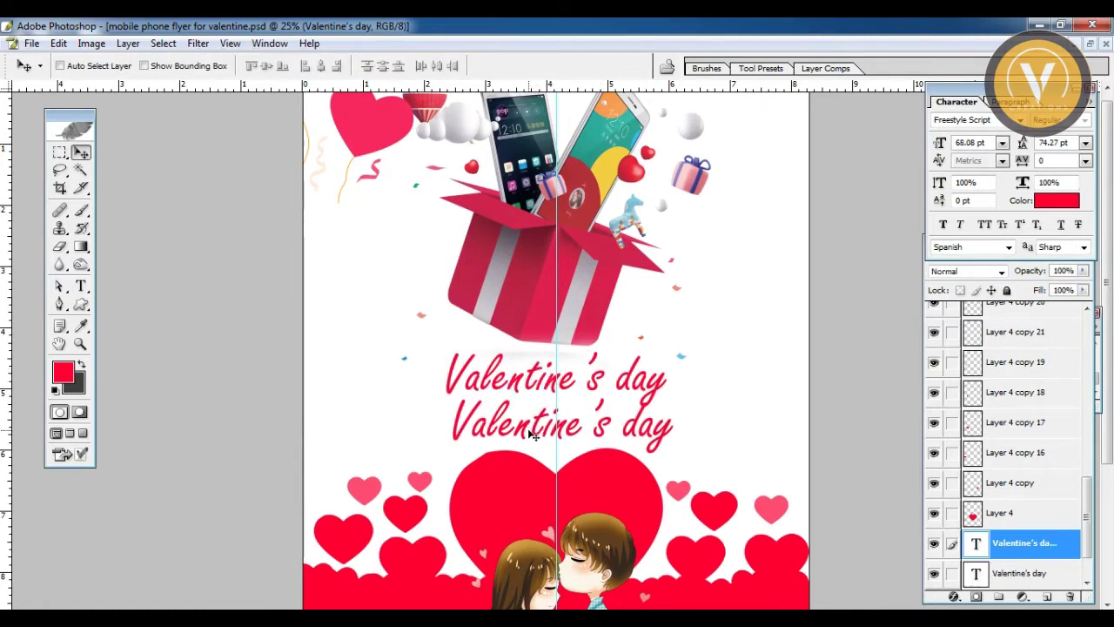
# Switch the duplicate title's font to Langdon.
pyautogui.press('t')
pyautogui.click(528, 427)
pyautogui.hotkey('ctrl', 'a')
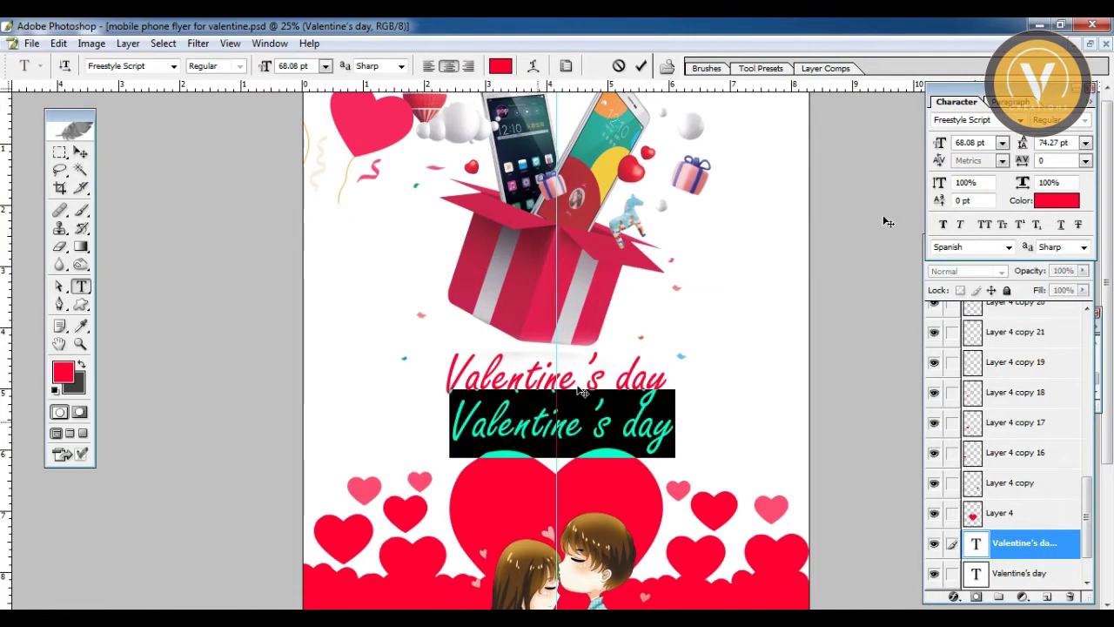
pyautogui.click(988, 120)
pyautogui.click(982, 123)
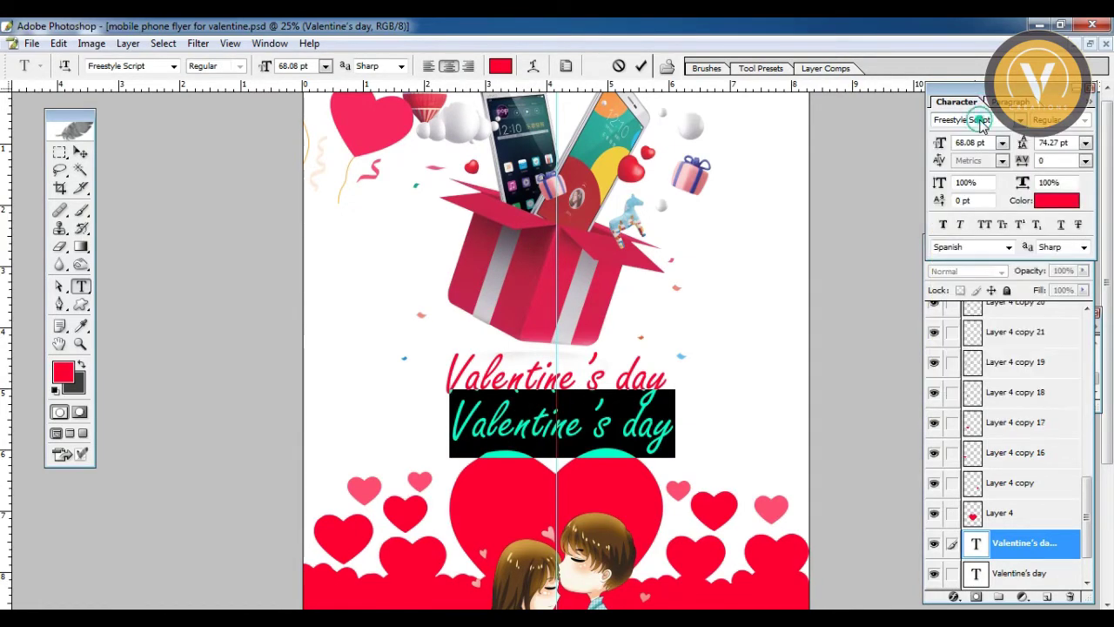
pyautogui.write('Landon')
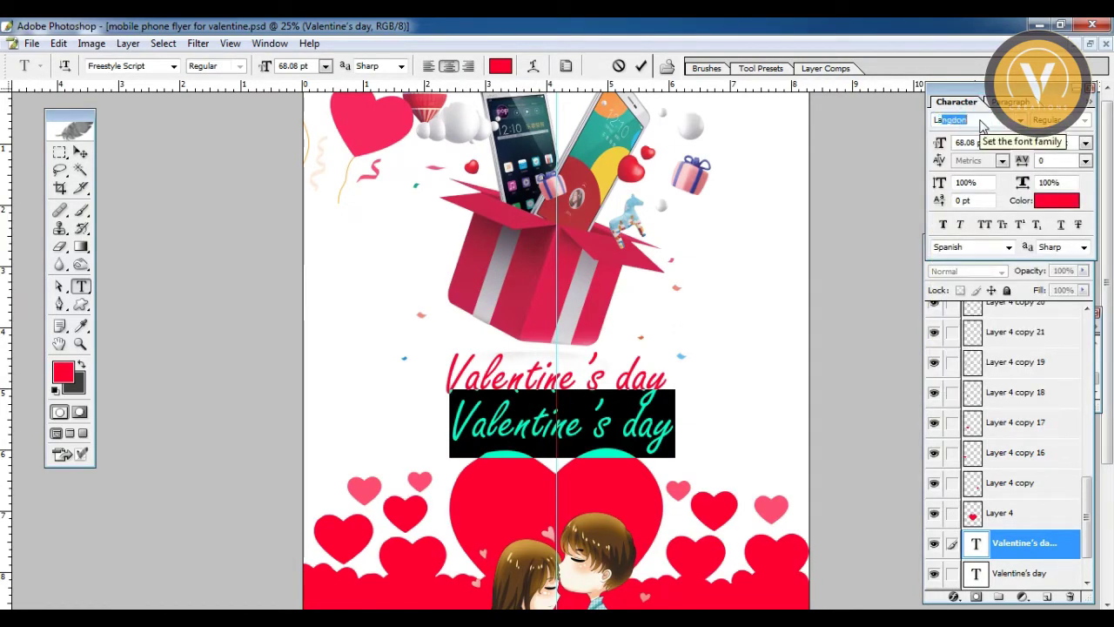
pyautogui.press('Return')
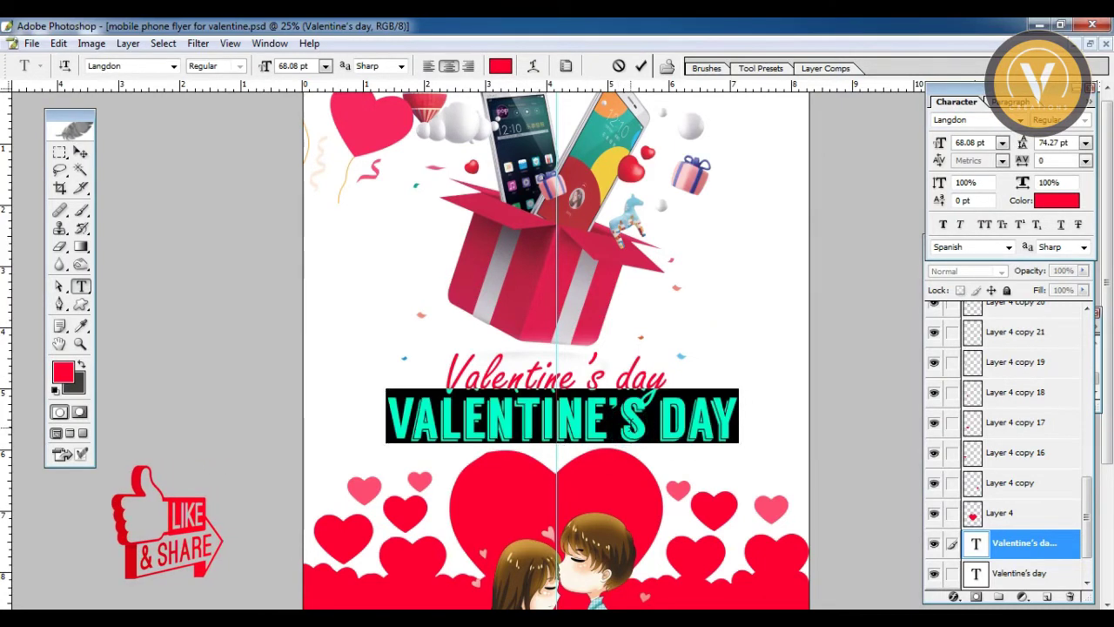
# Replace the duplicate's text with 'COUPLE OFFER', nudge it into place, and colour it dark grey.
pyautogui.write('CO')
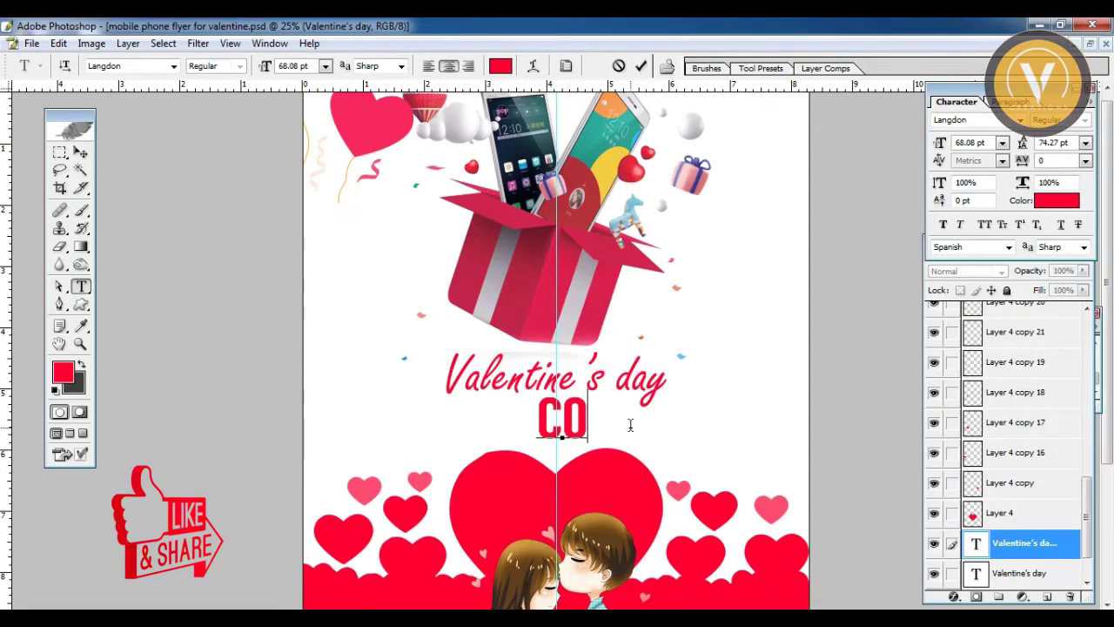
pyautogui.write('UPLE OFFER')
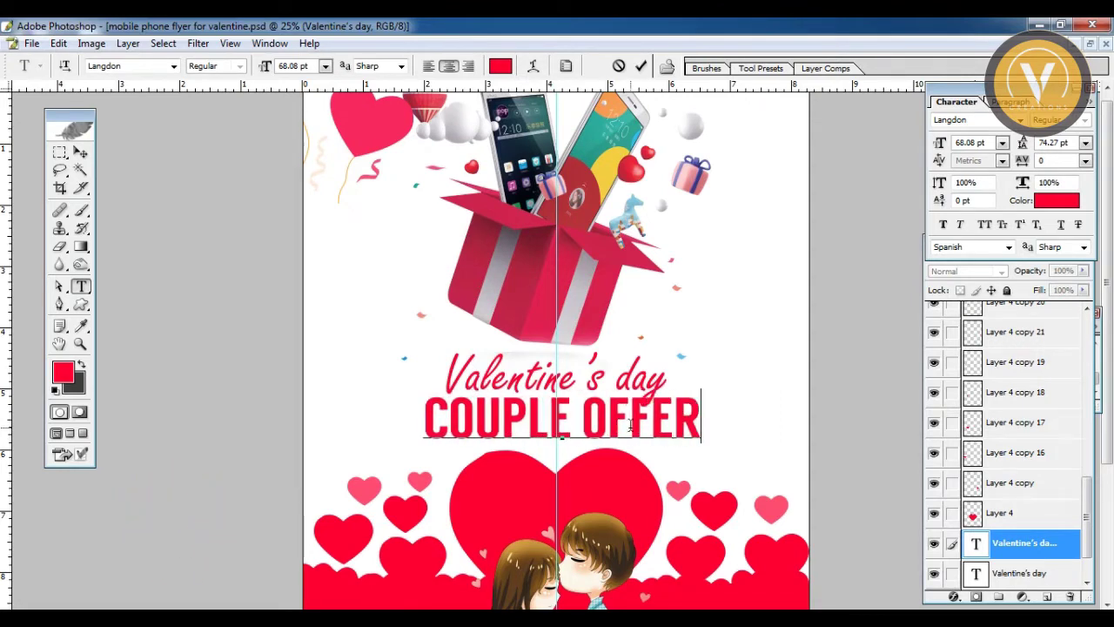
pyautogui.hotkey('ctrl', 'Return')
pyautogui.press('v')
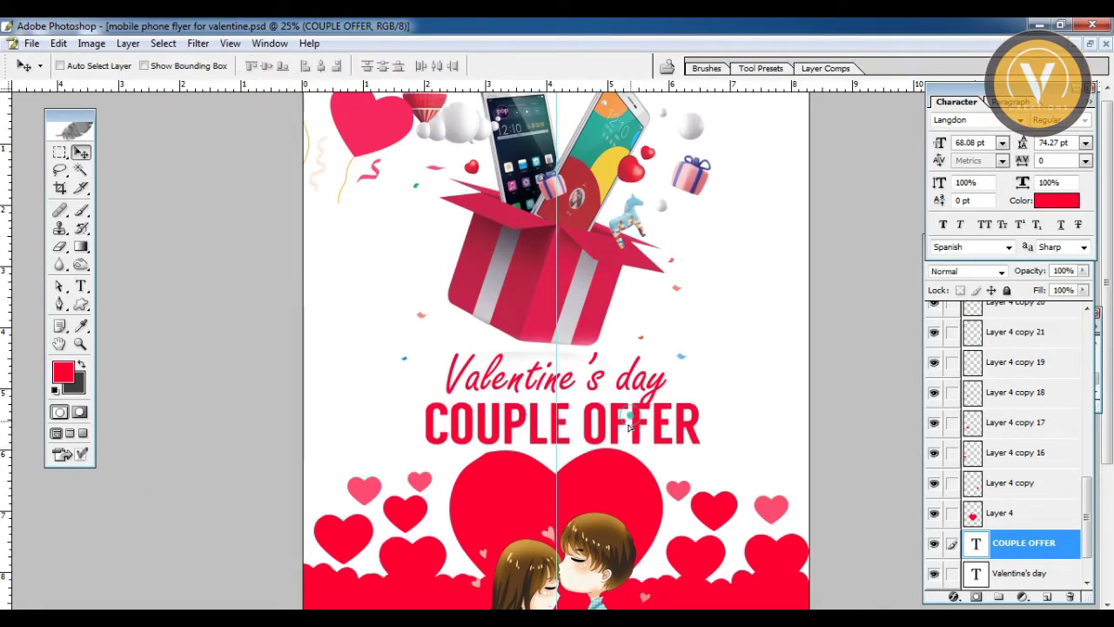
pyautogui.moveTo(633, 421); pyautogui.dragTo(632, 430)
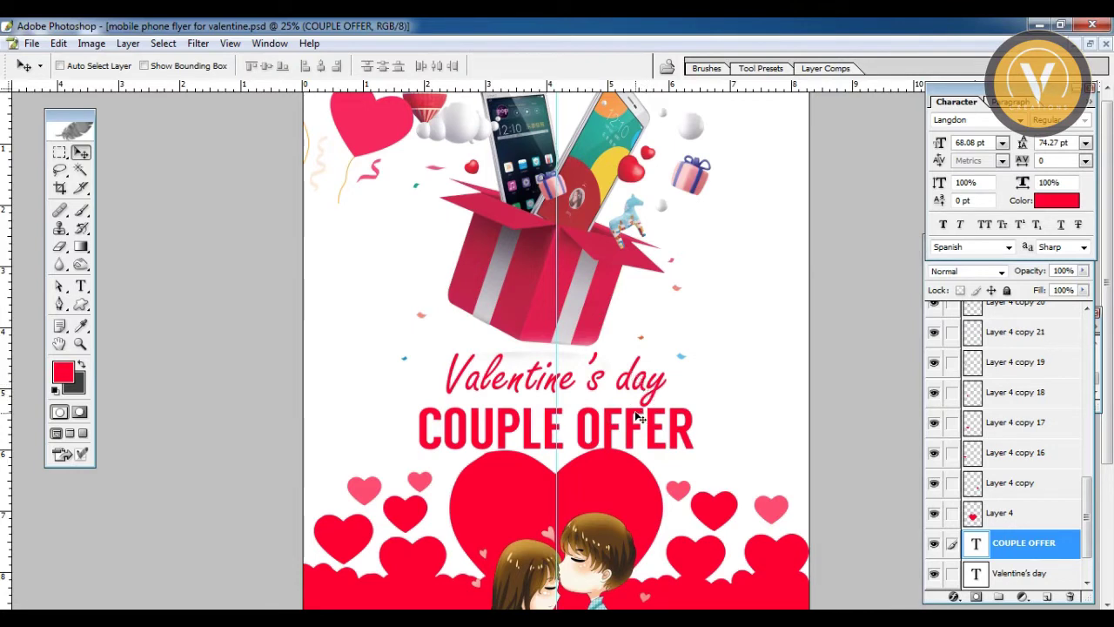
pyautogui.rightClick(638, 419)
pyautogui.click(635, 422)
pyautogui.hotkey('ctrl', 'BackSpace')
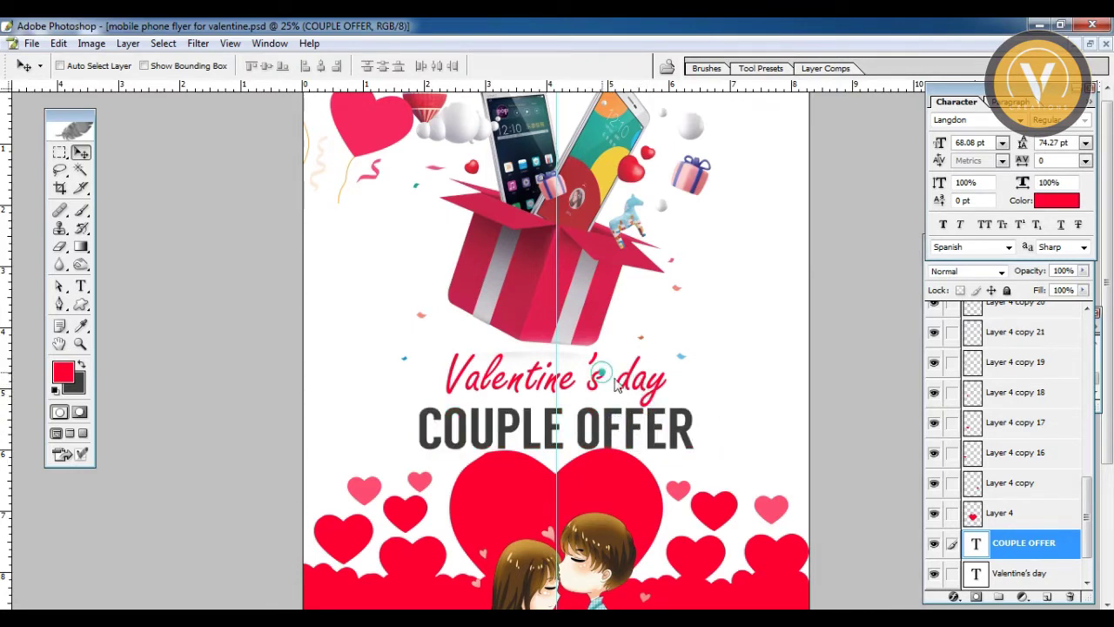
# Raise the Valentine's day title slightly, then move COUPLE OFFER and scale it to 88.9%.
pyautogui.rightClick(616, 386)
pyautogui.click(622, 392)
pyautogui.moveTo(627, 394); pyautogui.dragTo(629, 386)
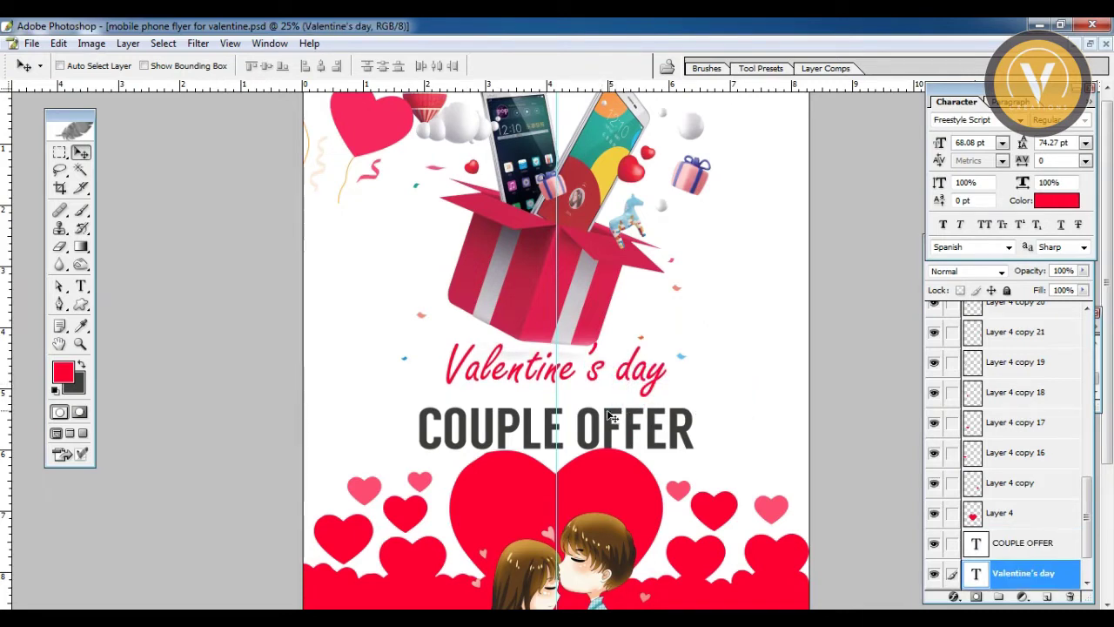
pyautogui.rightClick(611, 417)
pyautogui.click(645, 425)
pyautogui.moveTo(648, 427); pyautogui.dragTo(680, 441)
pyautogui.hotkey('ctrl', 't')
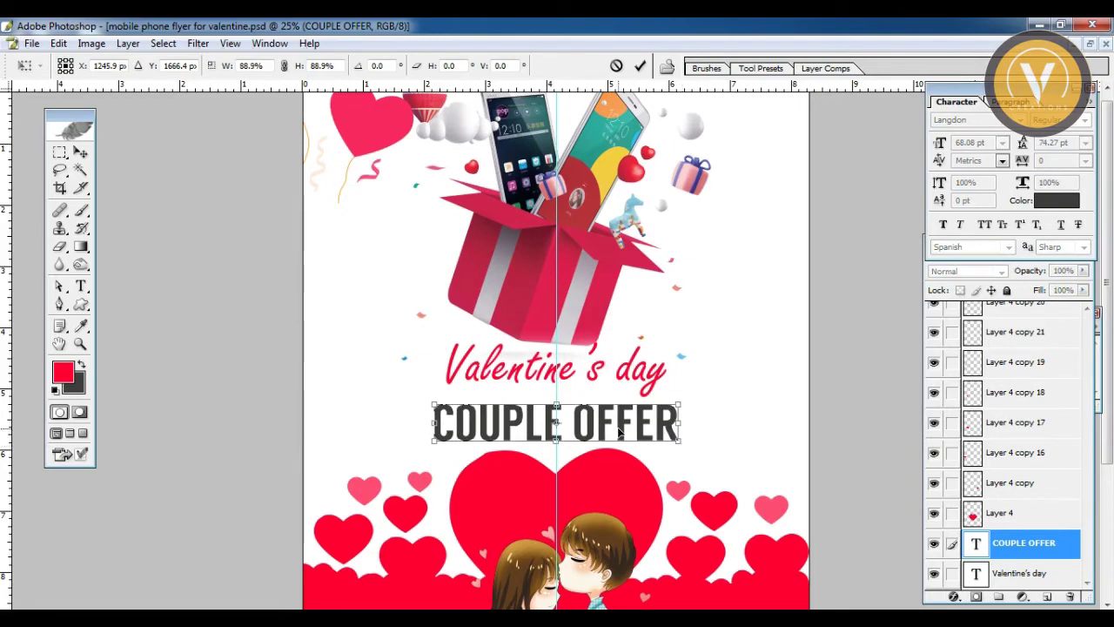
pyautogui.press('Return')
# Move the big red heart layer down slightly.
pyautogui.scroll(-3, 593, 394)
pyautogui.rightClick(593, 395)
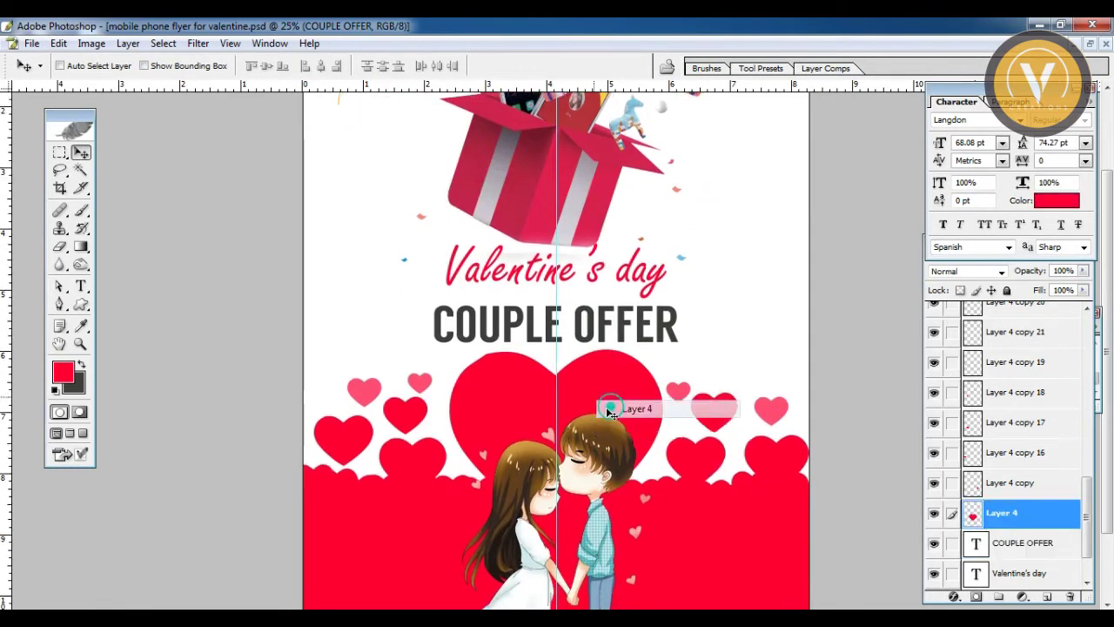
pyautogui.click(627, 398)
pyautogui.moveTo(592, 384); pyautogui.dragTo(594, 401)
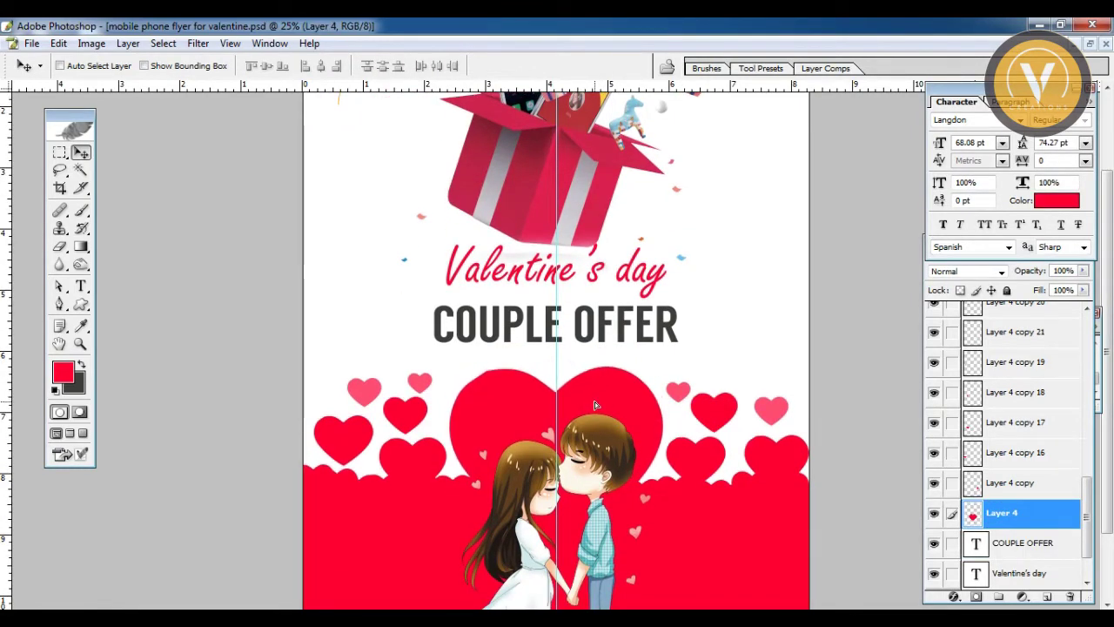
# Nudge COUPLE OFFER slightly lower, select the Valentine's day layer, and zoom out to the whole flyer.
pyautogui.rightClick(605, 329)
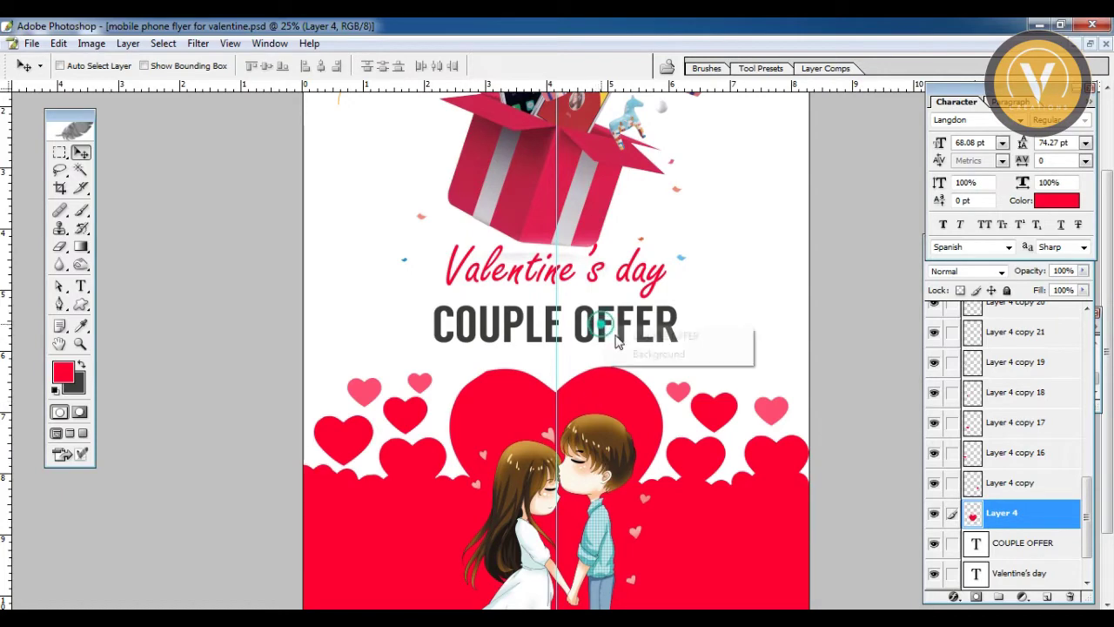
pyautogui.click(623, 338)
pyautogui.moveTo(622, 331); pyautogui.dragTo(622, 343)
pyautogui.rightClick(605, 270)
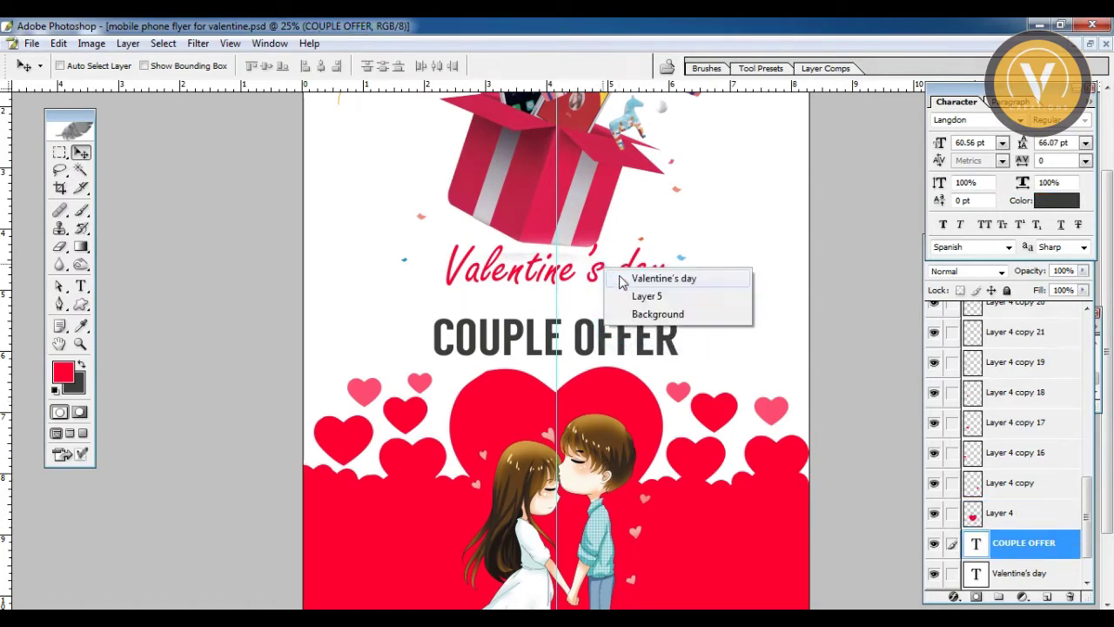
pyautogui.click(635, 278)
pyautogui.moveTo(687, 228); pyautogui.dragTo(688, 335)
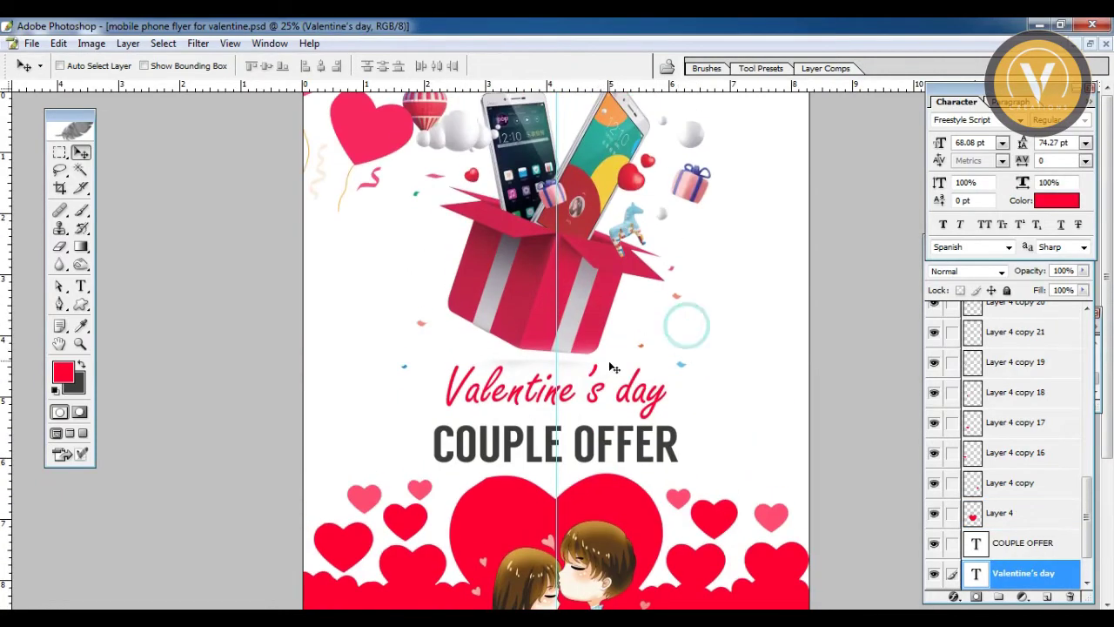
pyautogui.hotkey('ctrl', '-')
pyautogui.hotkey('ctrl', '-')
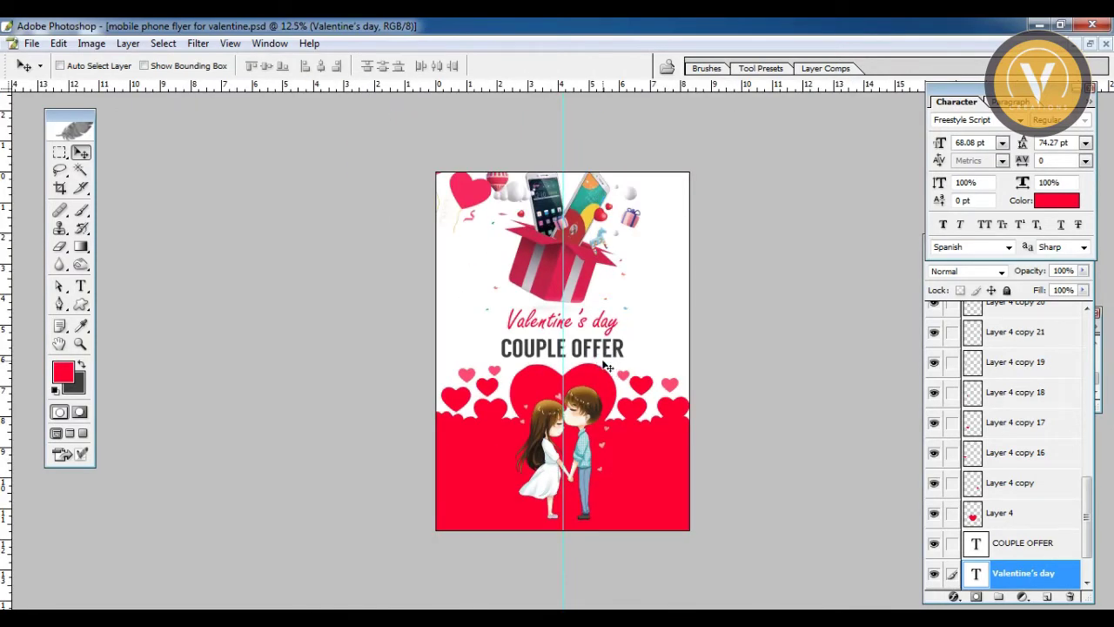
# Scale the gift box with phones (Layer 5) to 93.5% and shift it slightly down-right.
pyautogui.click(593, 337)
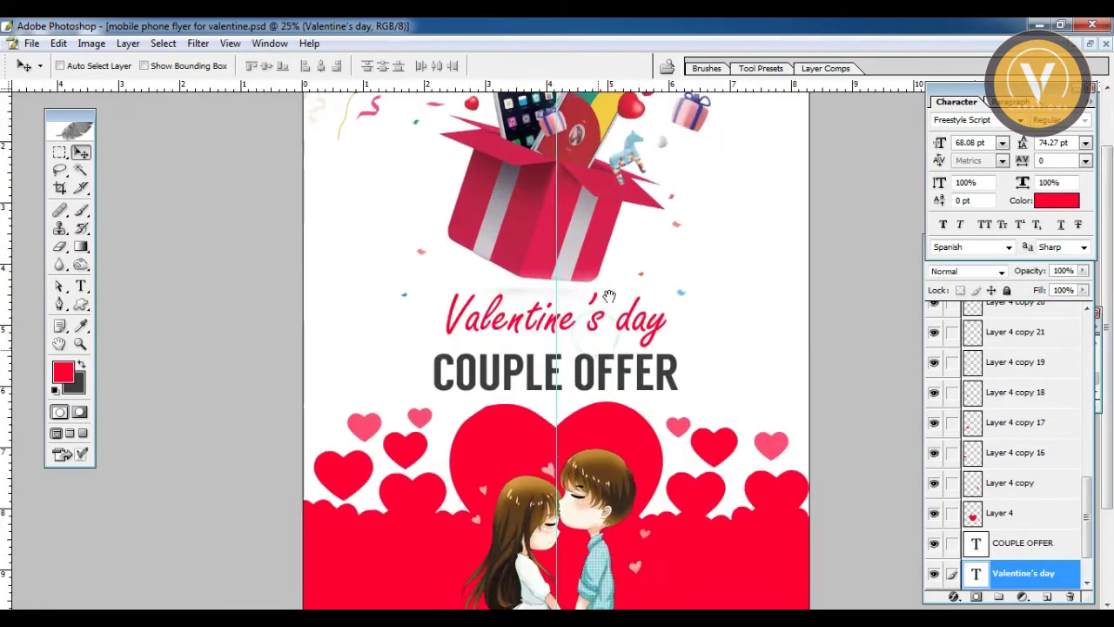
pyautogui.rightClick(583, 348)
pyautogui.click(625, 354)
pyautogui.hotkey('ctrl', 't')
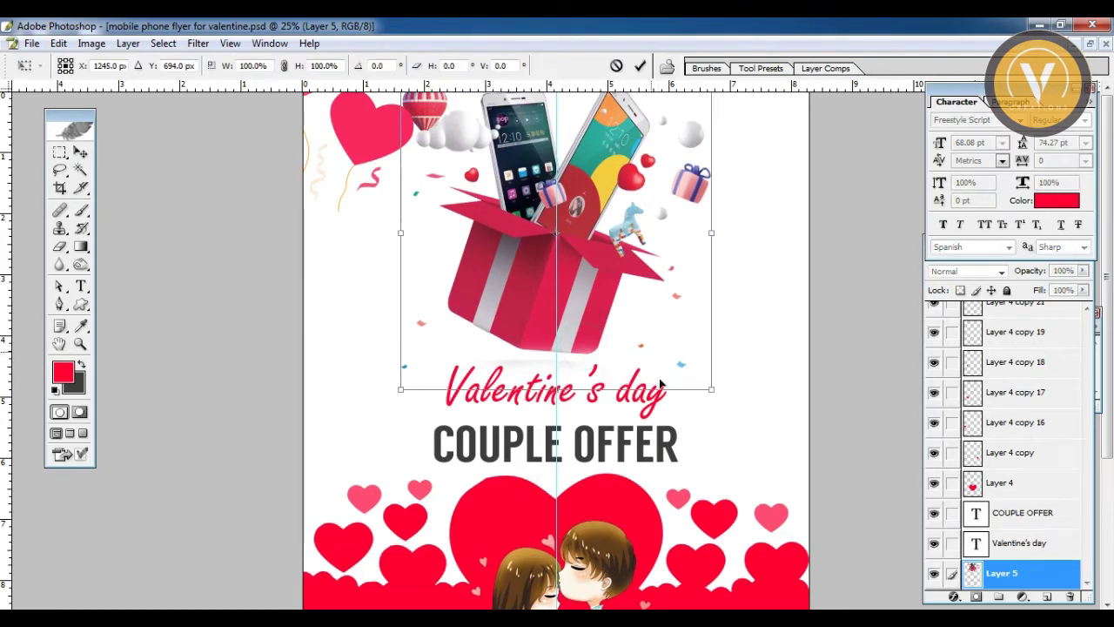
pyautogui.moveTo(706, 387); pyautogui.dragTo(692, 369)
pyautogui.moveTo(594, 305); pyautogui.dragTo(604, 337)
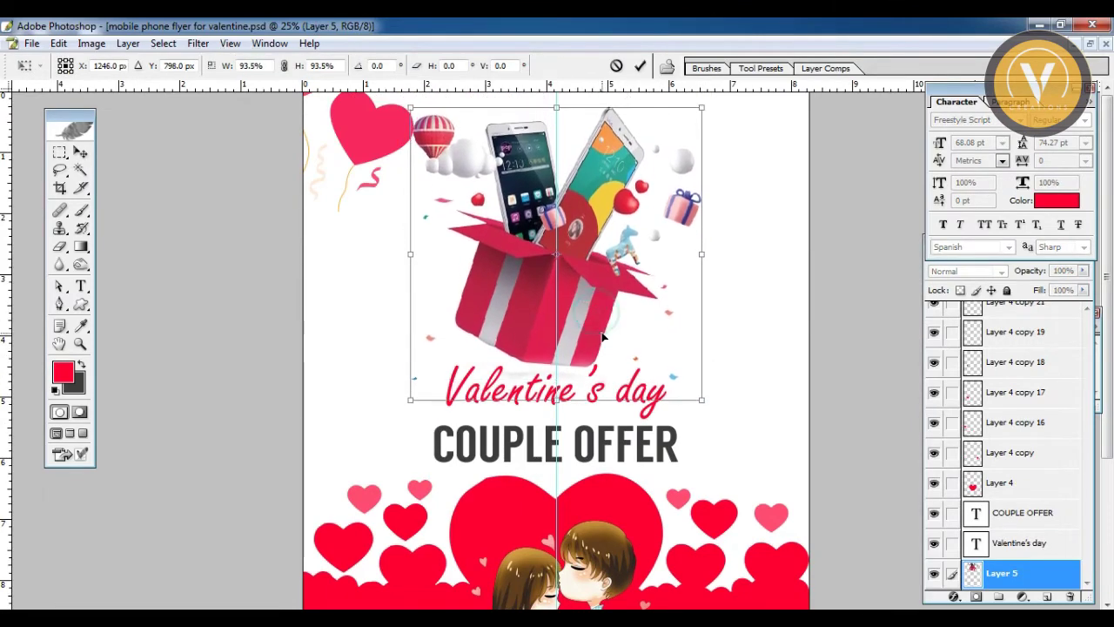
pyautogui.press('Return')
pyautogui.hotkey('ctrl', '-')
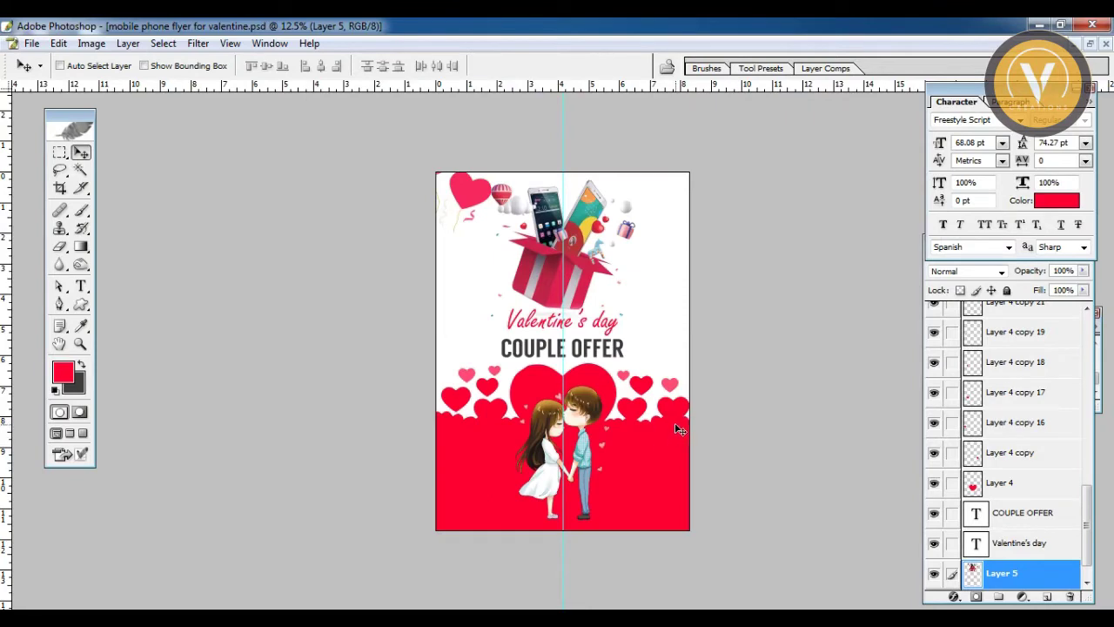
# Move the heart balloons layer down beside the title.
pyautogui.click(570, 272)
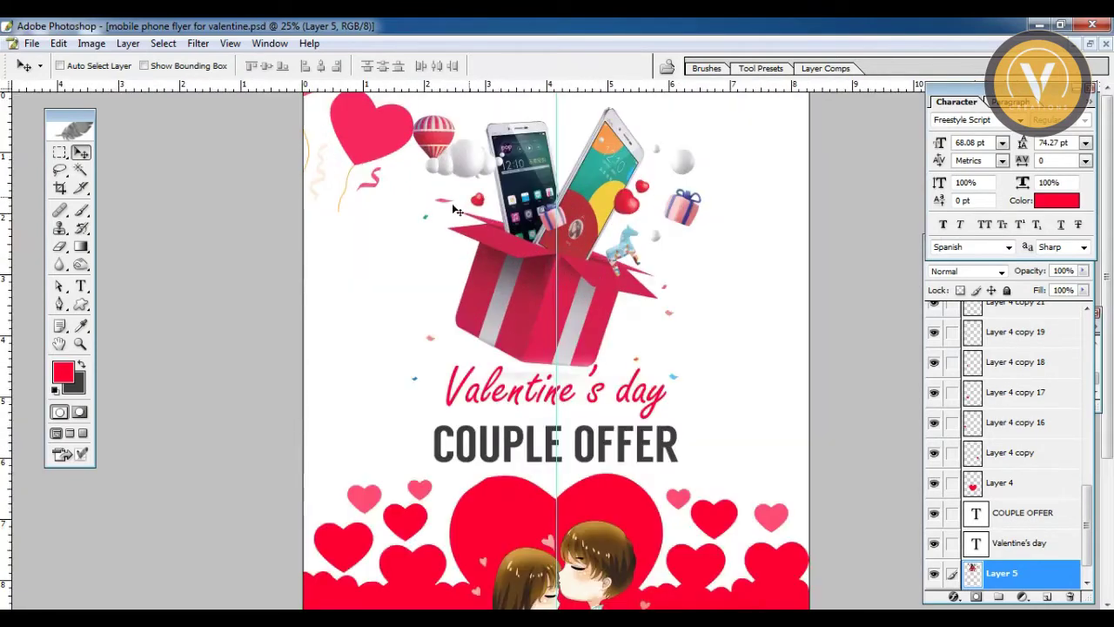
pyautogui.hotkey('alt', ',')
pyautogui.hotkey('alt', '.')
pyautogui.moveTo(441, 89); pyautogui.dragTo(486, 336)
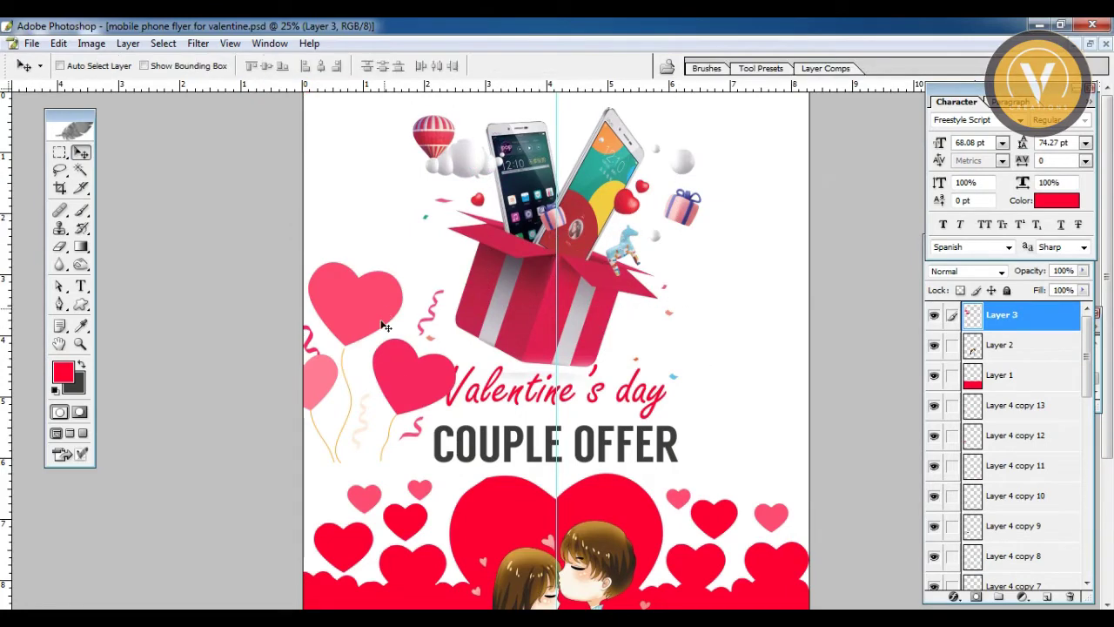
# Move the heart balloons above the title and place small pink hearts in the top-right corner.
pyautogui.moveTo(393, 358); pyautogui.dragTo(363, 254)
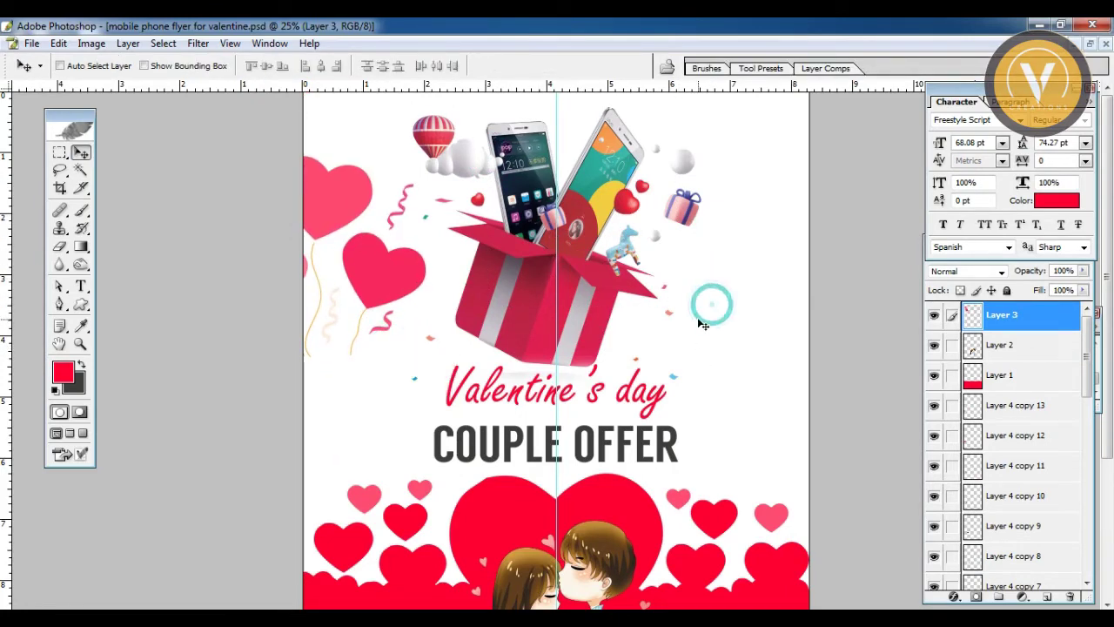
pyautogui.press('f')
pyautogui.press('f')
pyautogui.press('f')
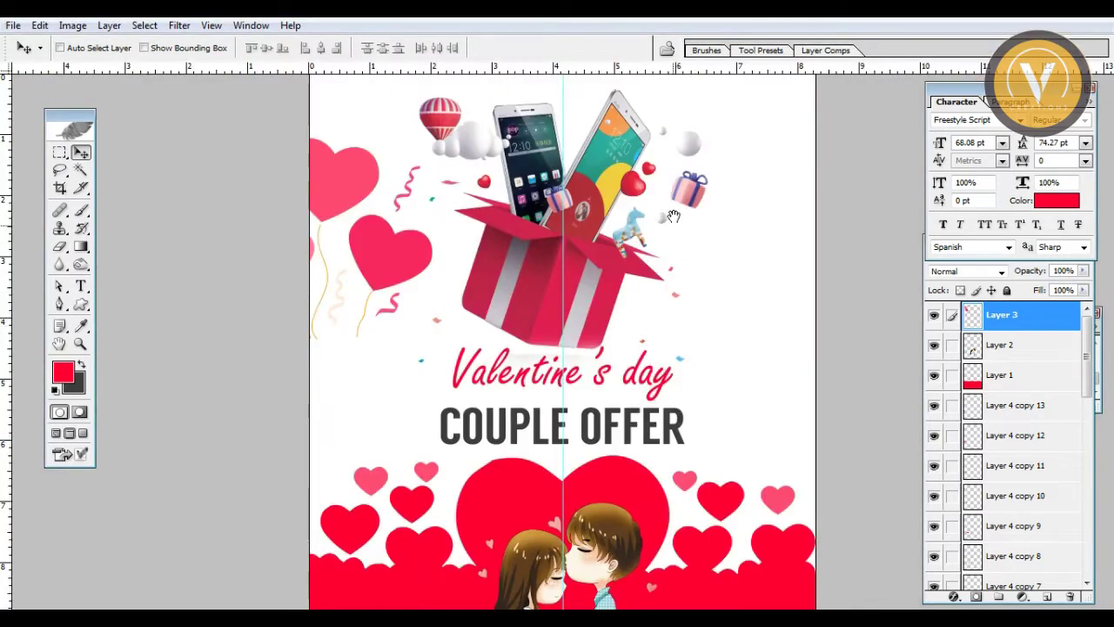
pyautogui.moveTo(659, 374)
pyautogui.mouseDown()
pyautogui.moveTo(683, 387)
pyautogui.moveTo(719, 340)
pyautogui.mouseUp()
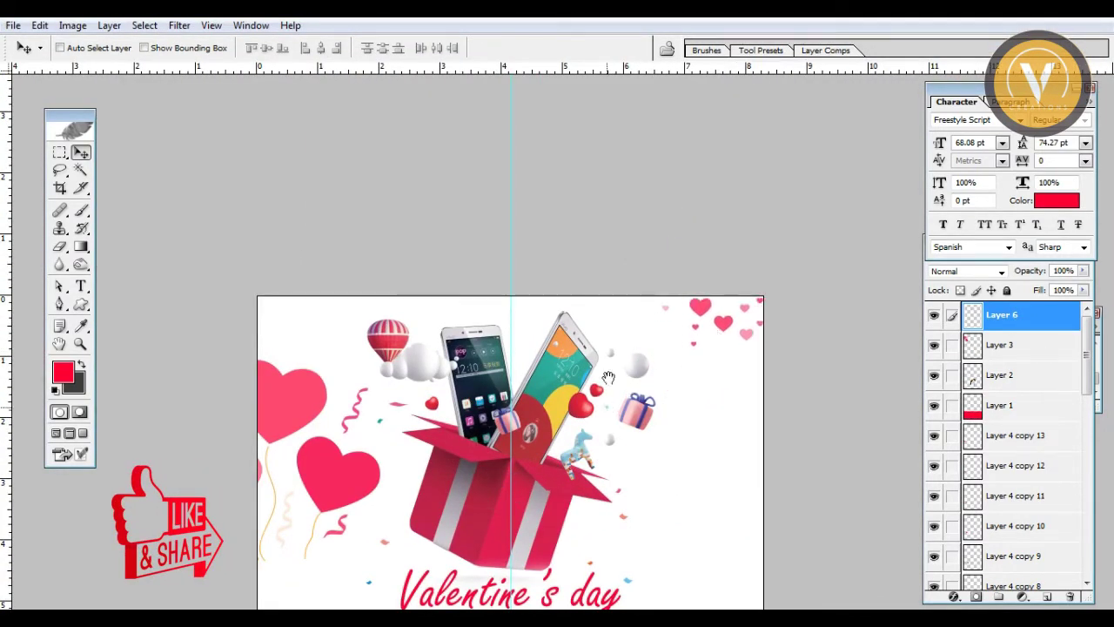
# Bring COUPLE OFFER into view and pick the Rectangular Marquee tool.
pyautogui.moveTo(608, 377); pyautogui.dragTo(600, 312)
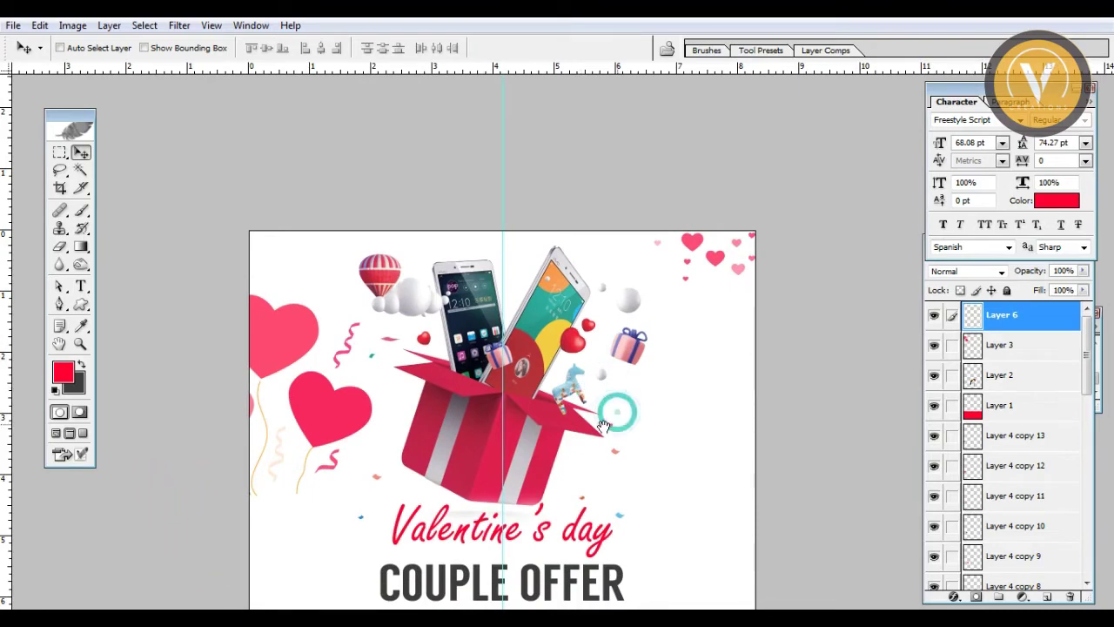
pyautogui.moveTo(604, 425); pyautogui.dragTo(626, 281)
pyautogui.click(60, 153)
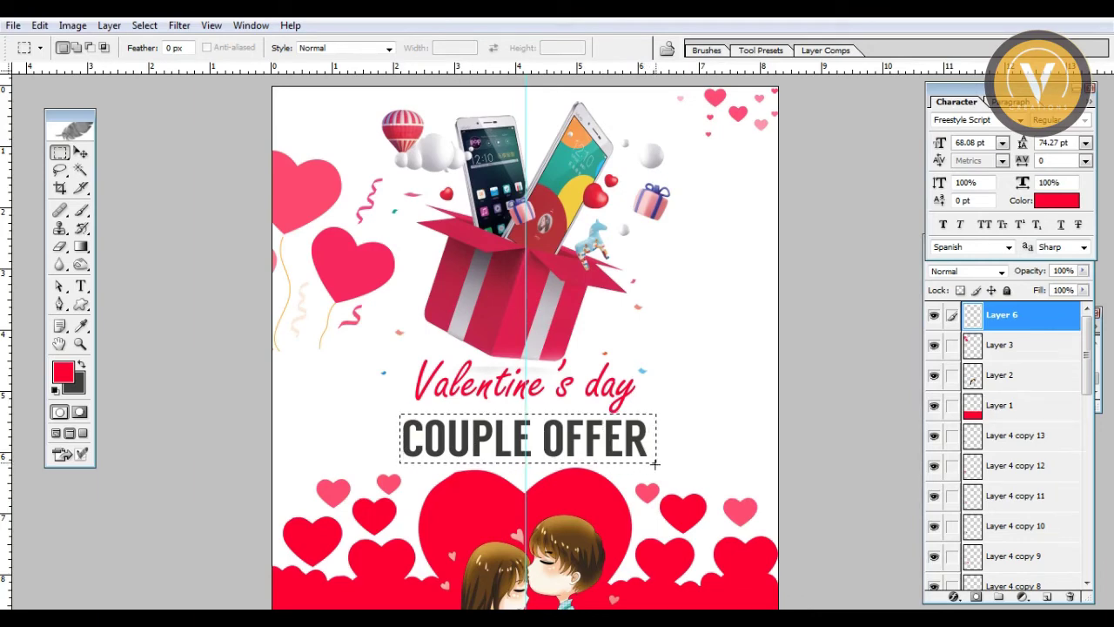
# Add a new empty layer, Layer 7.
pyautogui.click(143, 25)
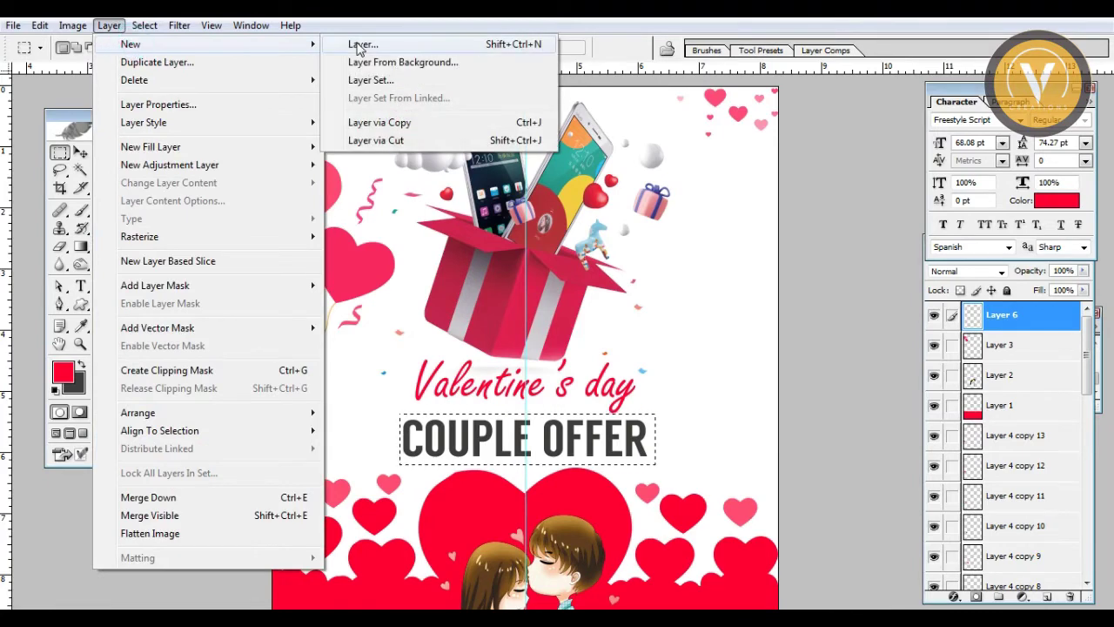
pyautogui.click(362, 41)
pyautogui.click(695, 297)
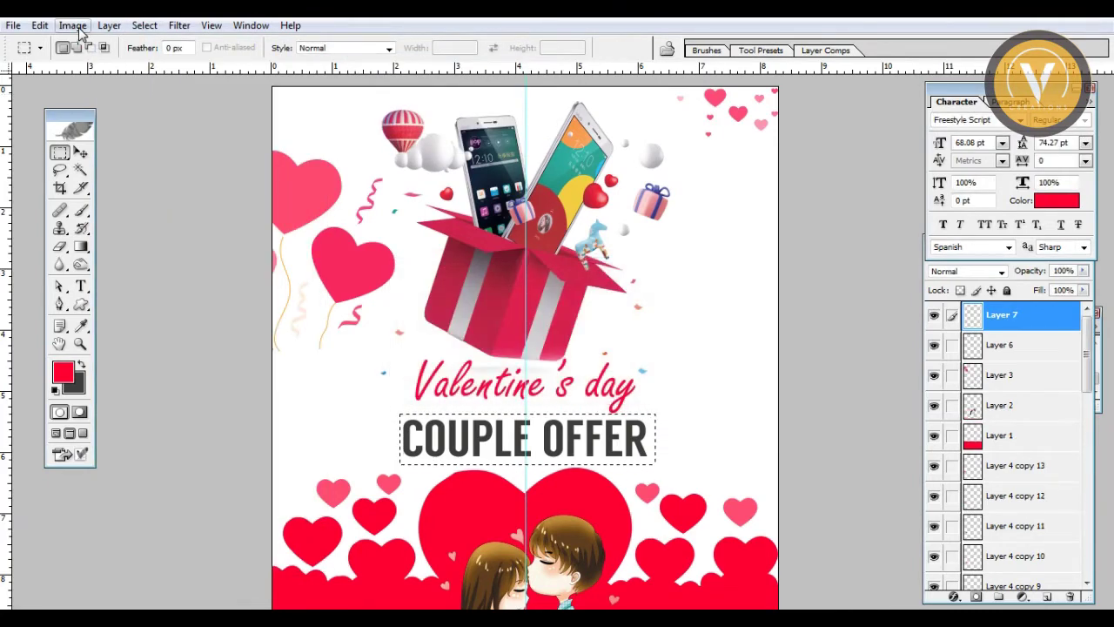
# Stroke the selection around COUPLE OFFER with a 10 px red outline.
pyautogui.click(78, 30)
pyautogui.click(74, 303)
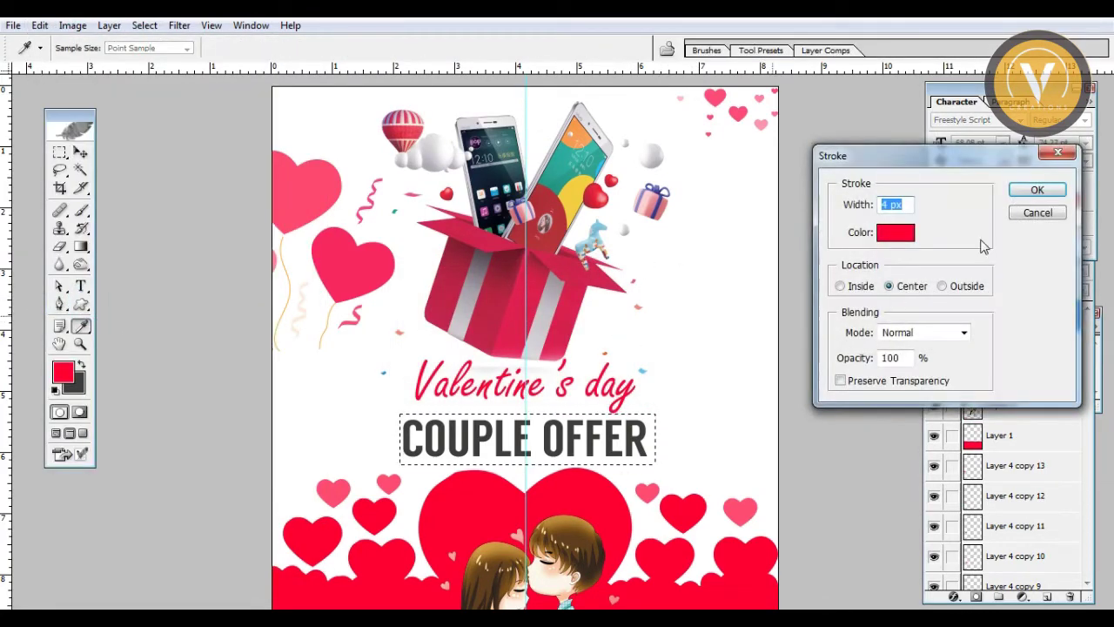
pyautogui.click(904, 237)
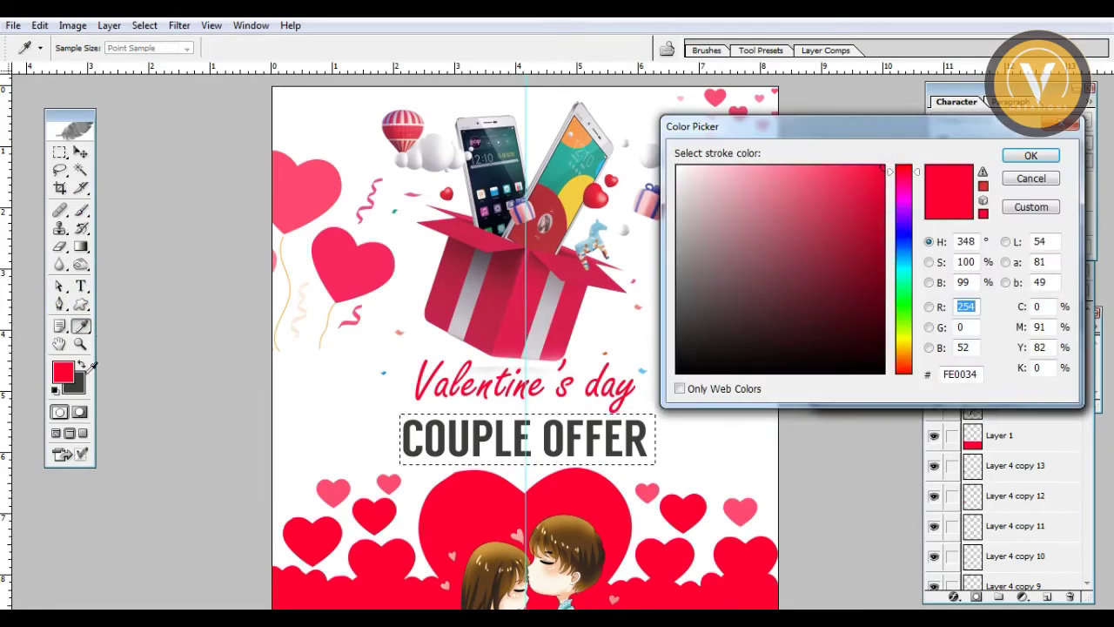
pyautogui.click(88, 372)
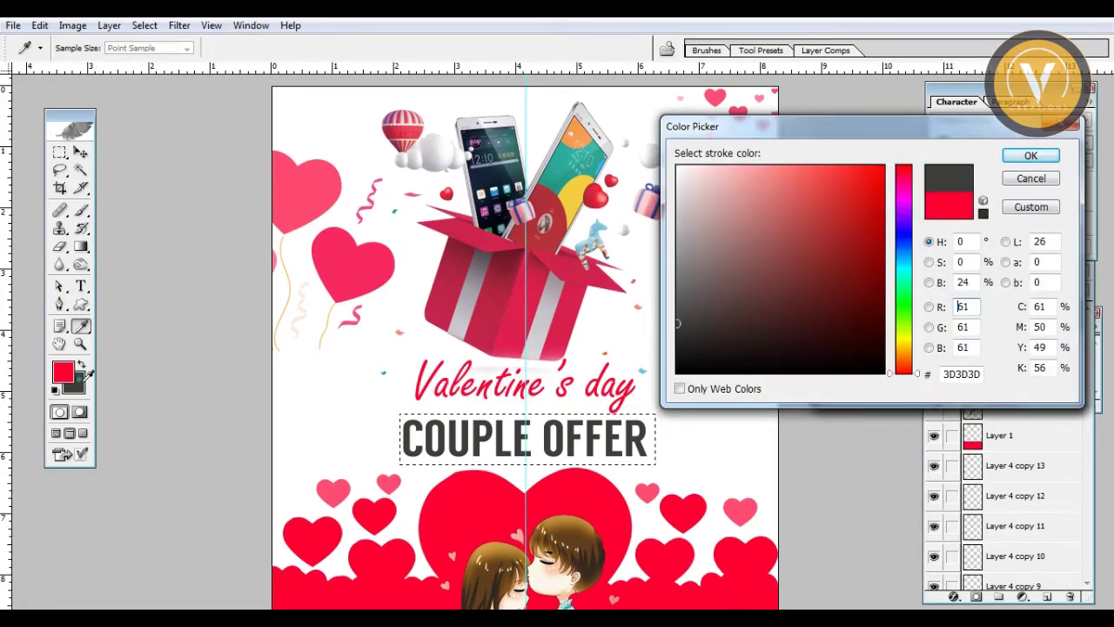
pyautogui.click(1025, 181)
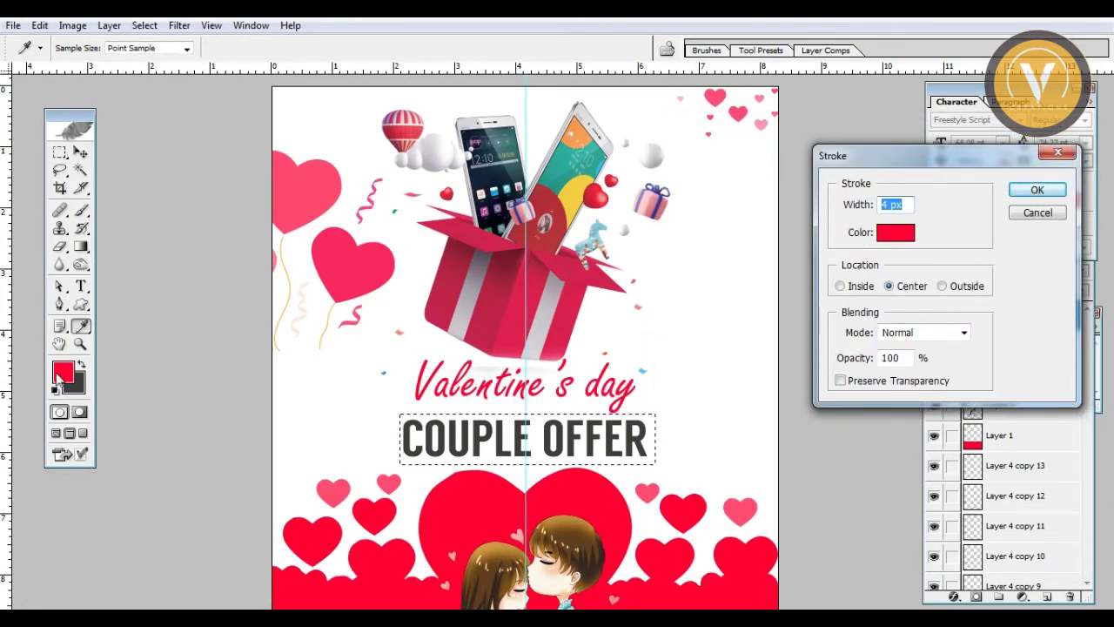
pyautogui.click(1024, 193)
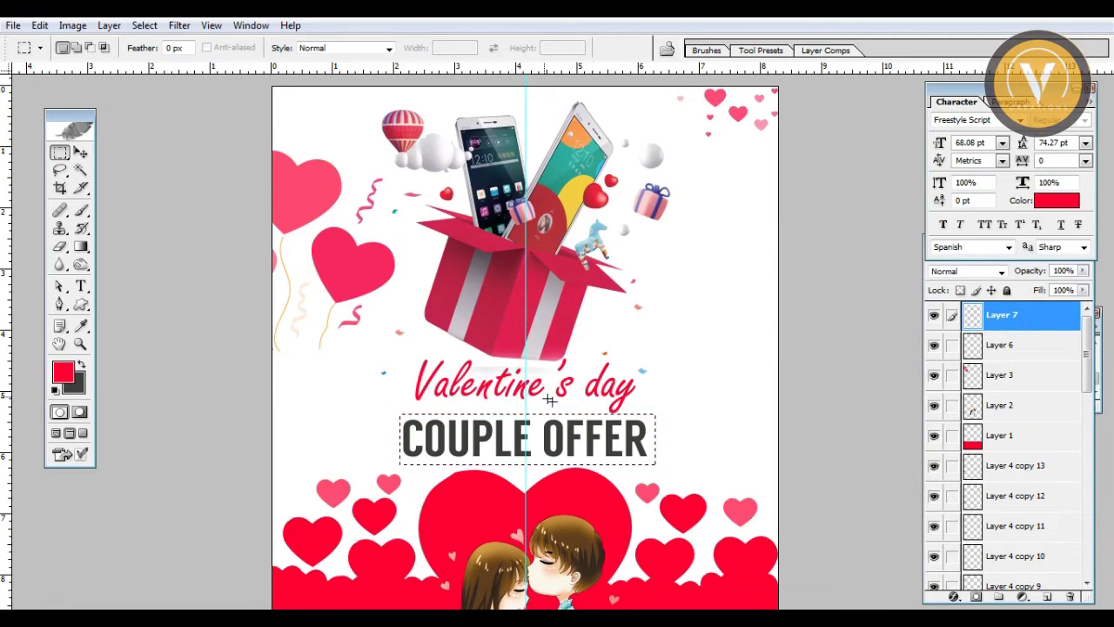
pyautogui.click(40, 26)
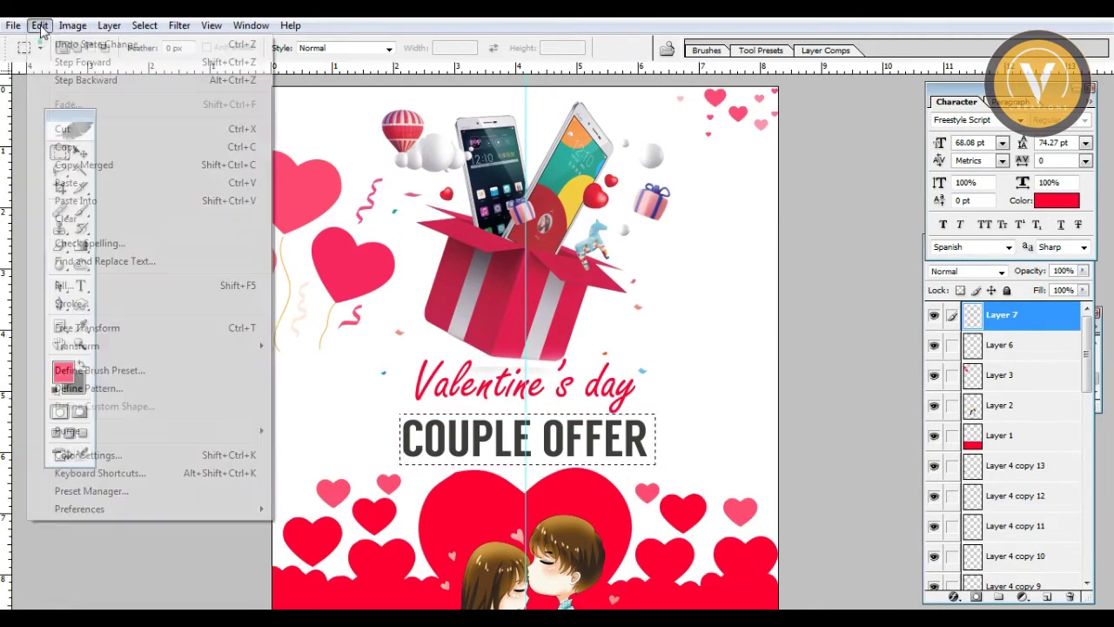
pyautogui.click(83, 303)
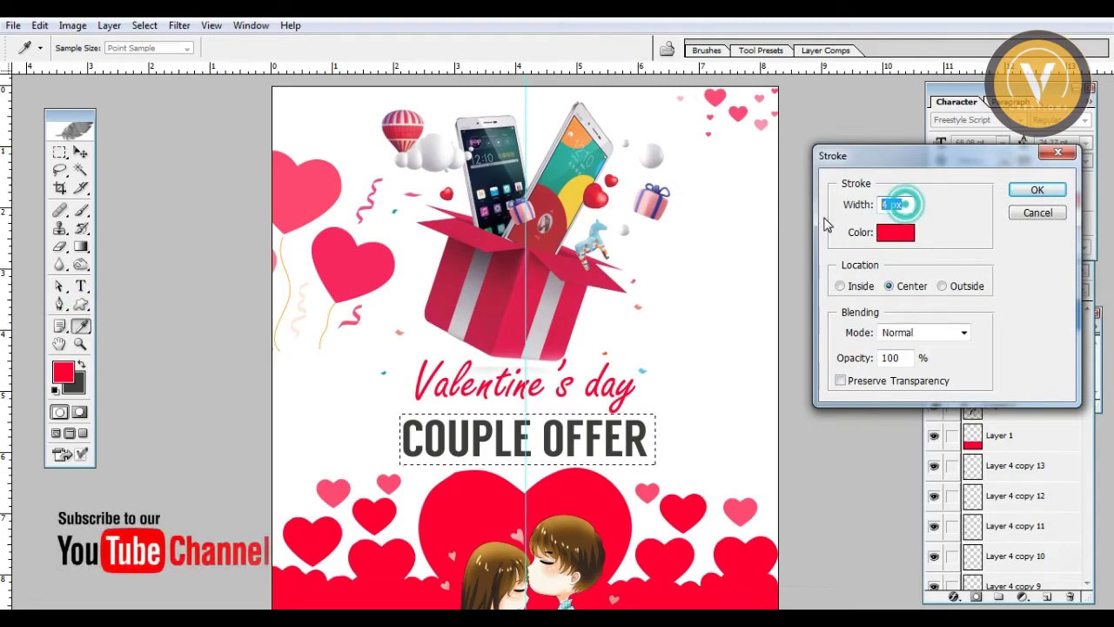
pyautogui.write('10')
pyautogui.press('Return')
# Apply the red frame around COUPLE OFFER and clear the selection.
pyautogui.press('m')
pyautogui.hotkey('ctrl', 'd')
pyautogui.press('v')
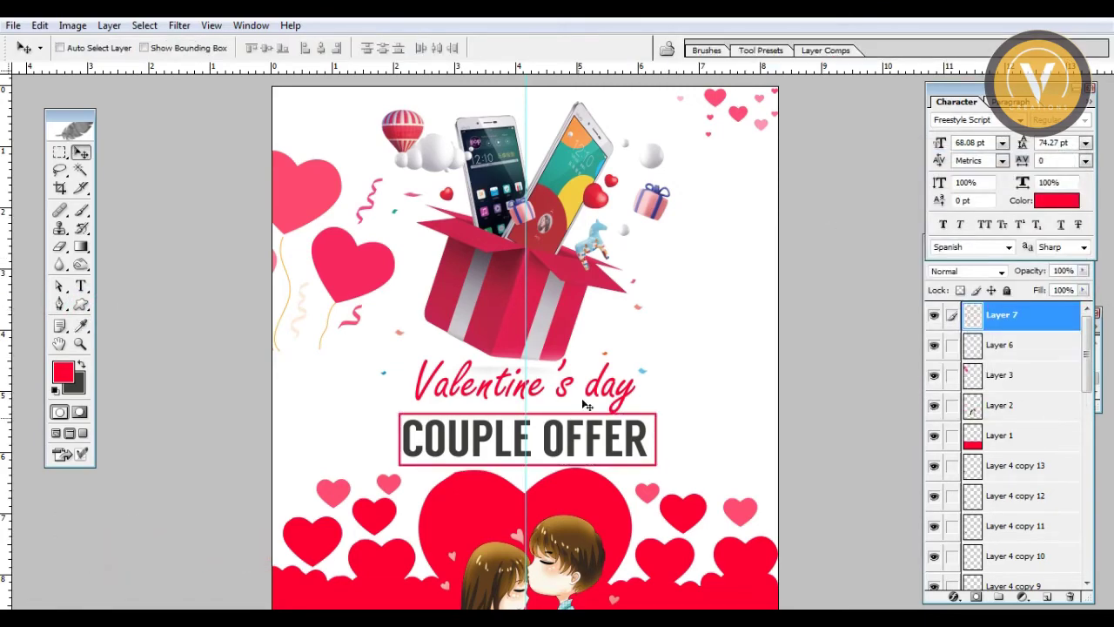
# Nudge the Valentine's day title up slightly and select the COUPLE OFFER layer.
pyautogui.rightClick(624, 398)
pyautogui.click(644, 403)
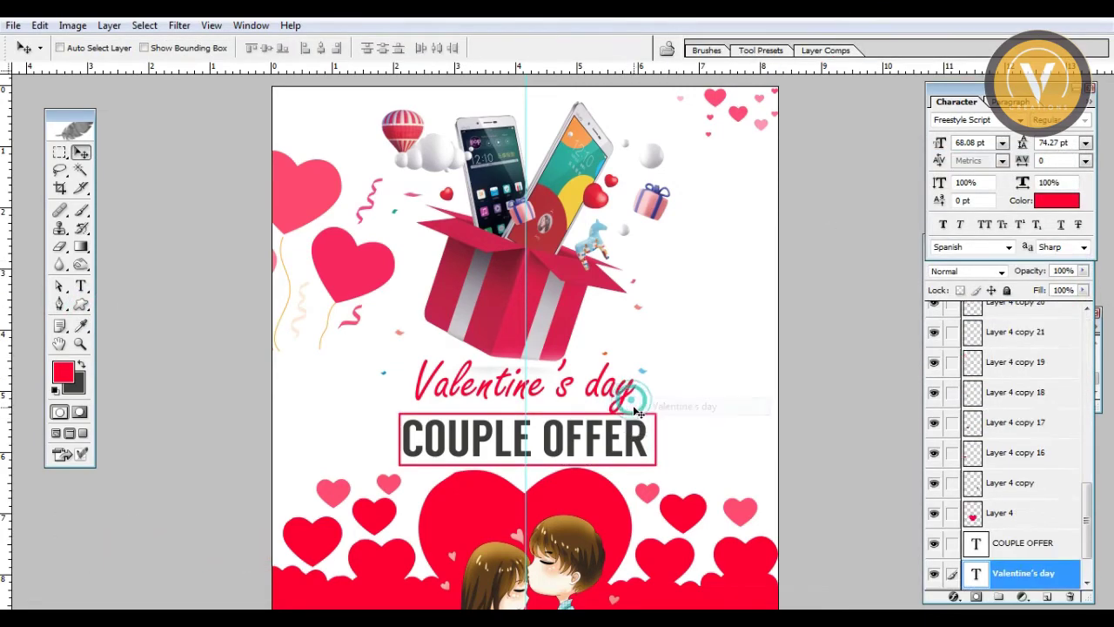
pyautogui.press('Up')
pyautogui.press('Up')
pyautogui.press('Up')
pyautogui.rightClick(603, 429)
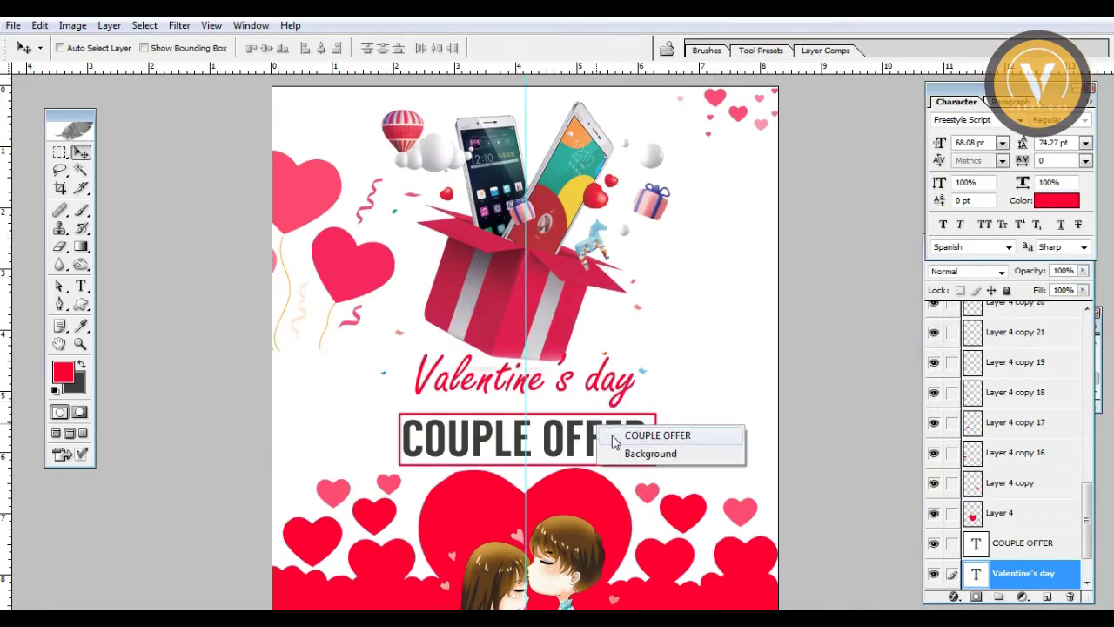
pyautogui.click(654, 435)
pyautogui.moveTo(628, 609)
pyautogui.mouseDown()
pyautogui.moveTo(635, 398)
pyautogui.moveTo(618, 427)
pyautogui.mouseUp()
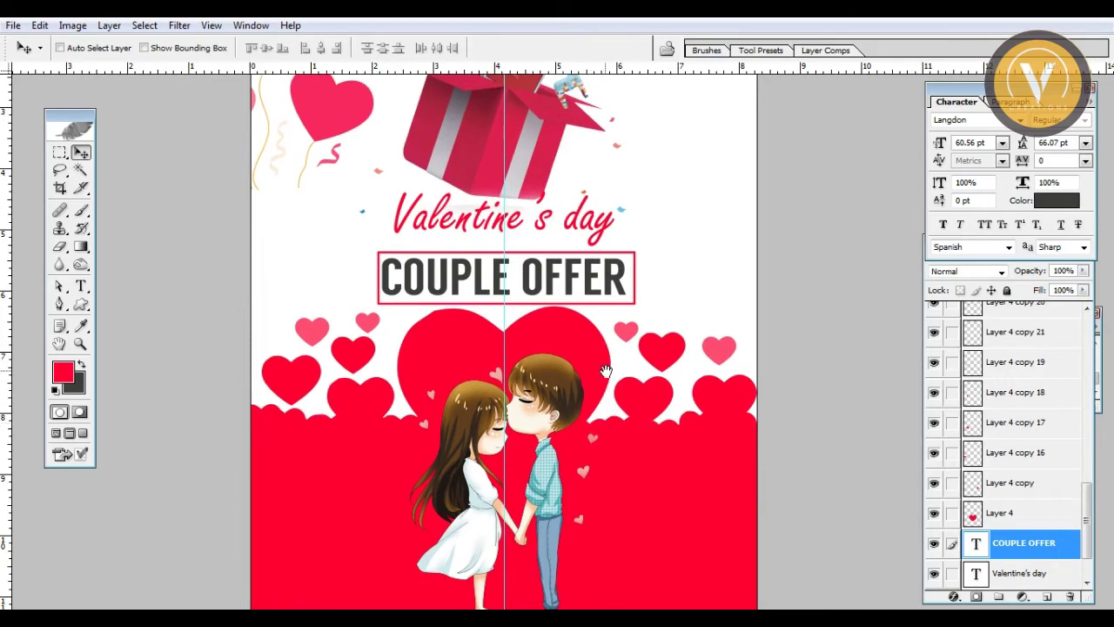
pyautogui.moveTo(606, 371); pyautogui.dragTo(592, 423)
# Shrink the gift box artwork (Layer 5) to about 97.1%.
pyautogui.rightClick(570, 424)
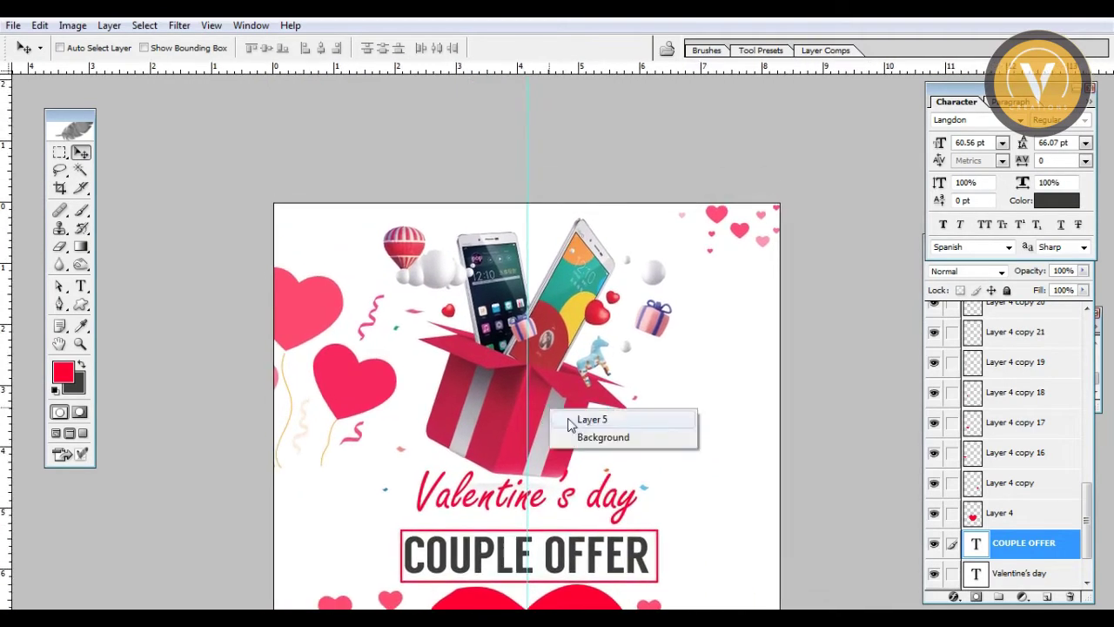
pyautogui.click(592, 420)
pyautogui.hotkey('ctrl', 't')
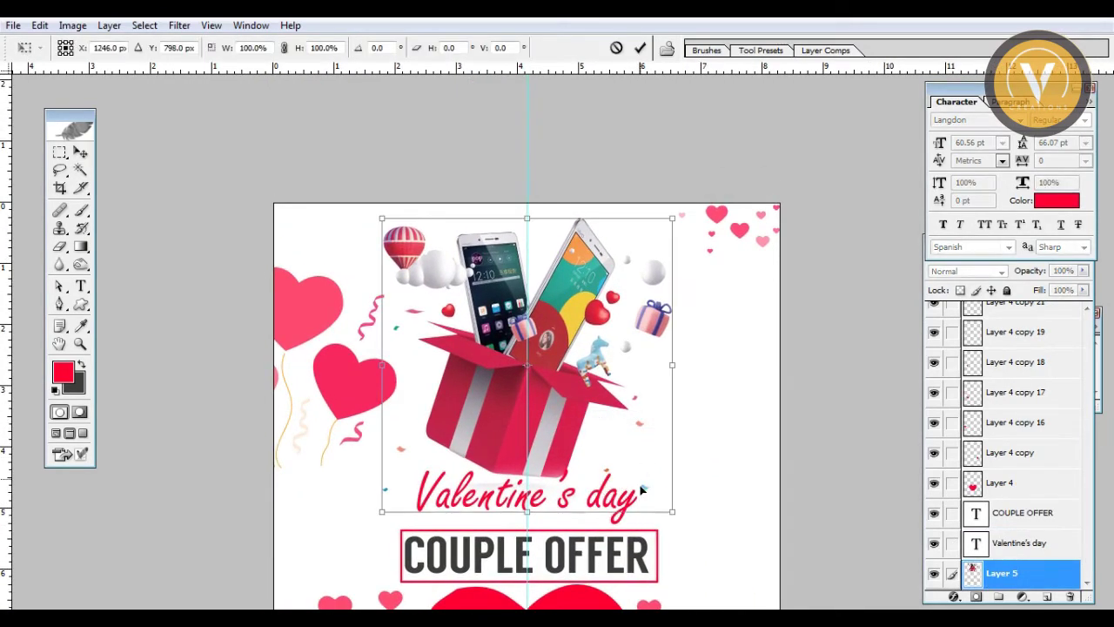
pyautogui.moveTo(672, 505); pyautogui.dragTo(660, 491)
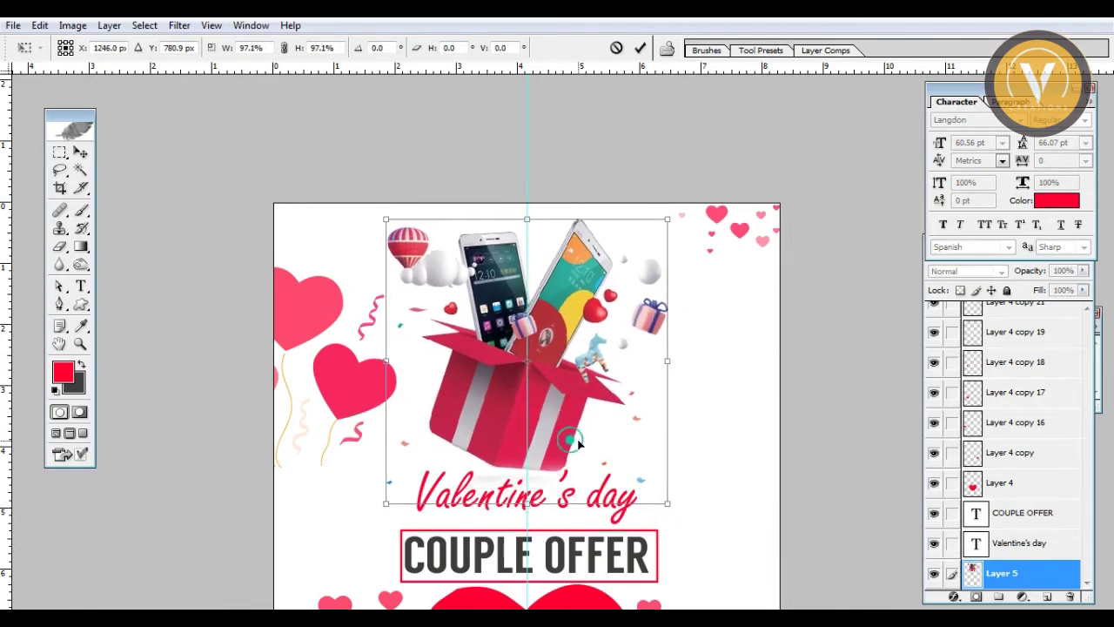
pyautogui.press('Return')
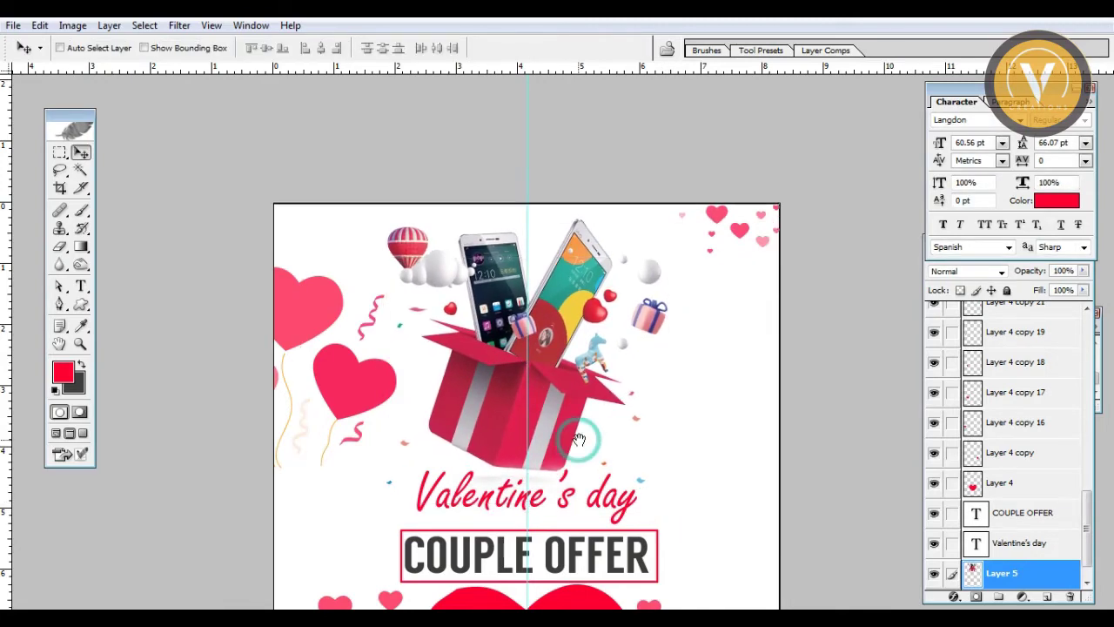
pyautogui.click(579, 441)
pyautogui.moveTo(242, 490); pyautogui.dragTo(261, 337)
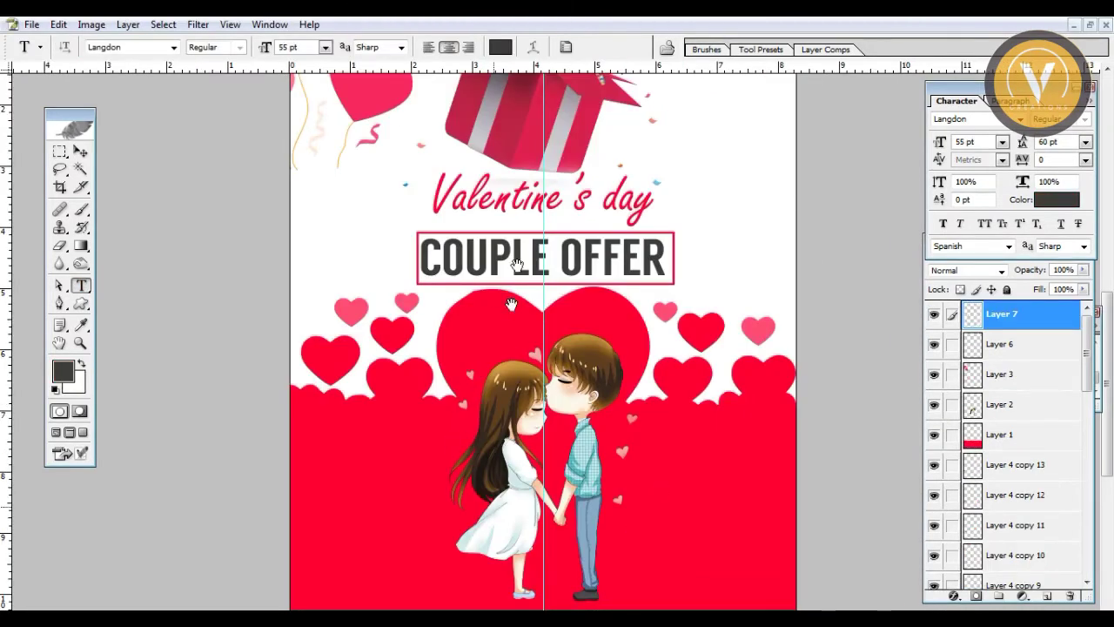
# Move the heart balloons layer to the right of the gift box.
pyautogui.moveTo(511, 304); pyautogui.dragTo(469, 606)
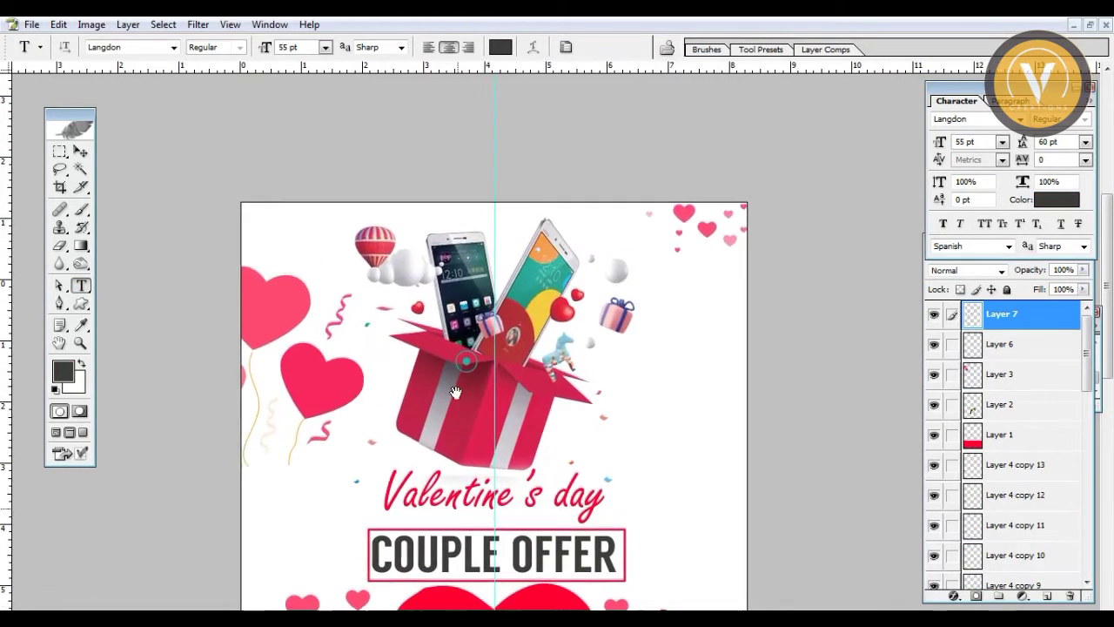
pyautogui.press('v')
pyautogui.keyDown('ctrl'); pyautogui.click(366, 386); pyautogui.keyUp('ctrl')
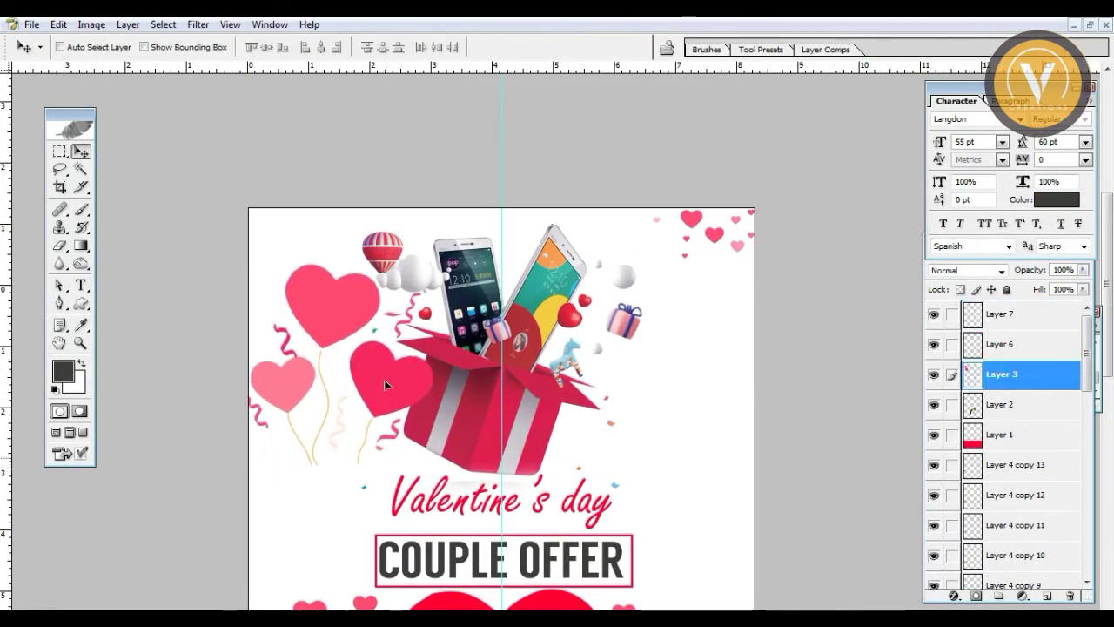
pyautogui.moveTo(384, 380)
pyautogui.mouseDown()
pyautogui.moveTo(709, 413)
pyautogui.moveTo(624, 400)
pyautogui.moveTo(585, 409)
pyautogui.moveTo(620, 383)
pyautogui.mouseUp()
# Trace the dark red heart balloon and its string with the Pen and make it a selection.
pyautogui.press('p')
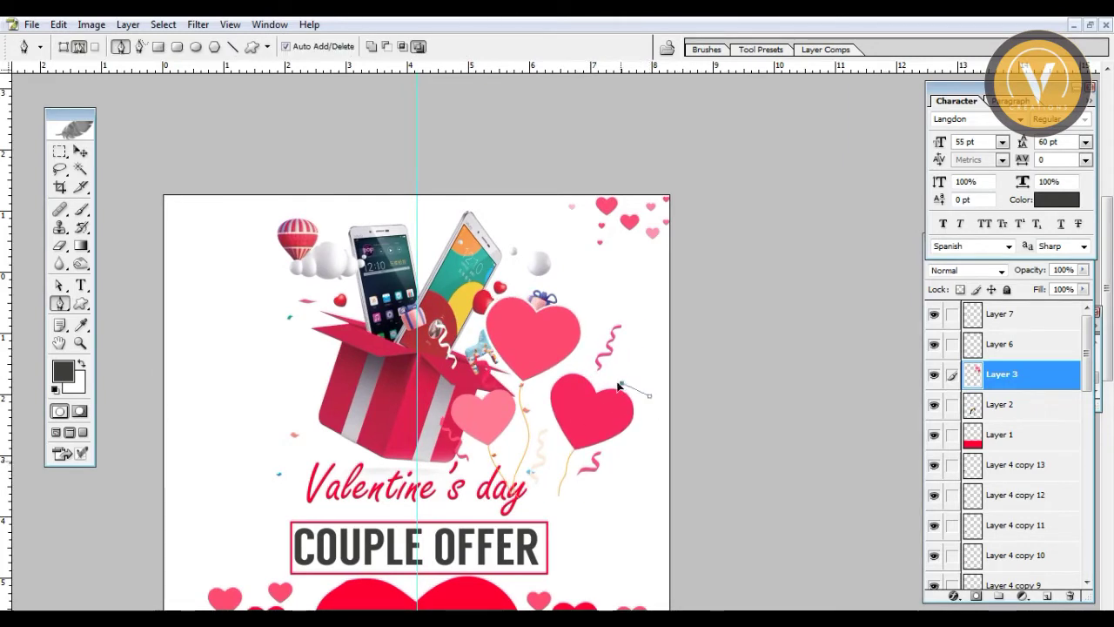
pyautogui.click(585, 371)
pyautogui.click(560, 370)
pyautogui.click(546, 392)
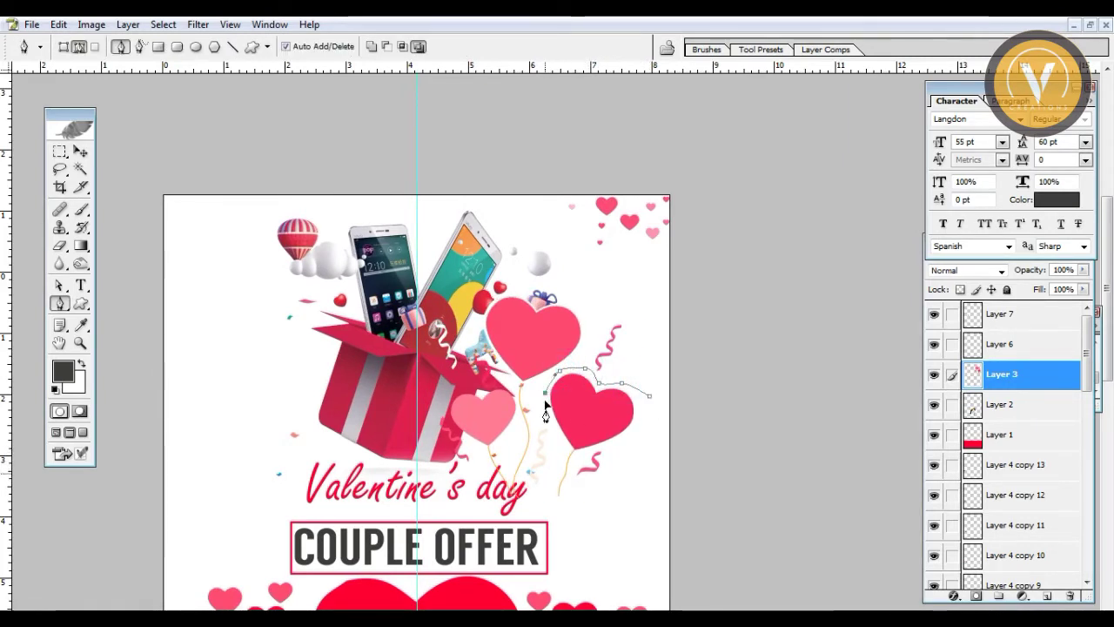
pyautogui.click(550, 428)
pyautogui.click(558, 444)
pyautogui.click(553, 468)
pyautogui.click(551, 487)
pyautogui.click(559, 510)
pyautogui.click(584, 484)
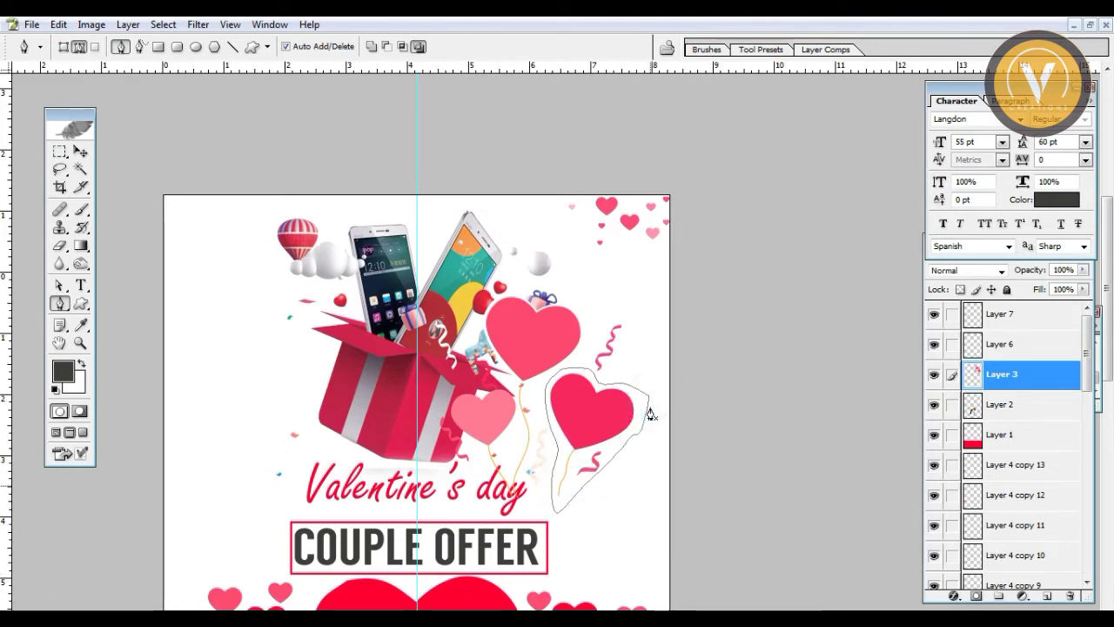
pyautogui.hotkey('ctrl', 'Return')
# Separate the heart onto Layer 8 above the phones and move the remaining balloons left of the box.
pyautogui.press('Delete')
pyautogui.hotkey('ctrl', 'd')
pyautogui.press('v')
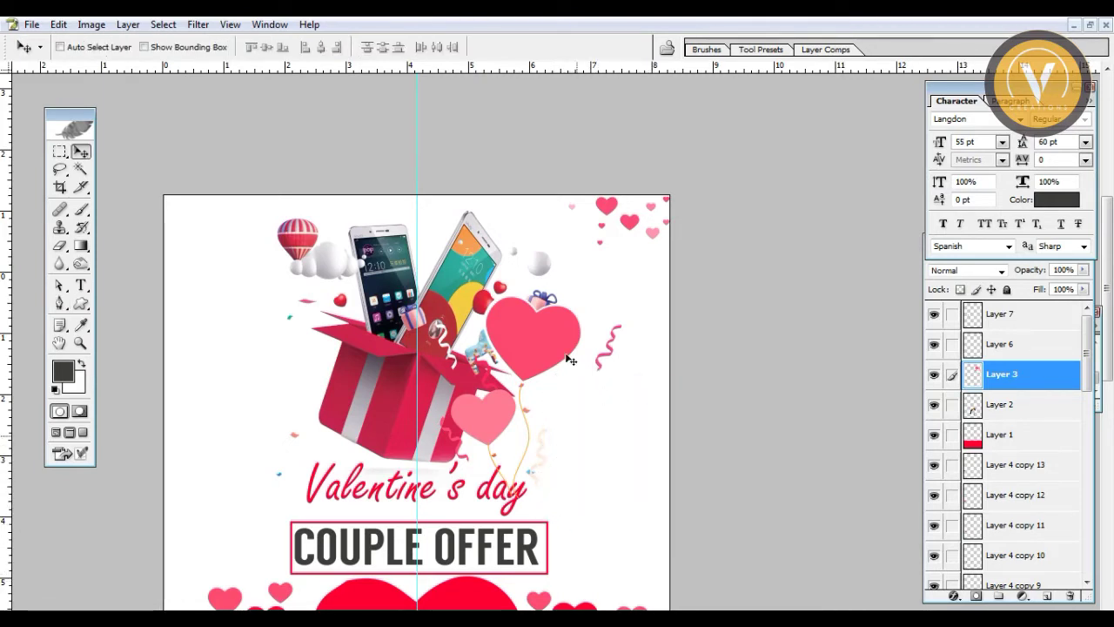
pyautogui.moveTo(620, 343); pyautogui.dragTo(348, 389)
pyautogui.moveTo(264, 428)
pyautogui.mouseDown()
pyautogui.moveTo(534, 309)
pyautogui.moveTo(572, 306)
pyautogui.moveTo(494, 239)
pyautogui.mouseUp()
pyautogui.keyDown('ctrl'); pyautogui.click(535, 309); pyautogui.keyUp('ctrl')
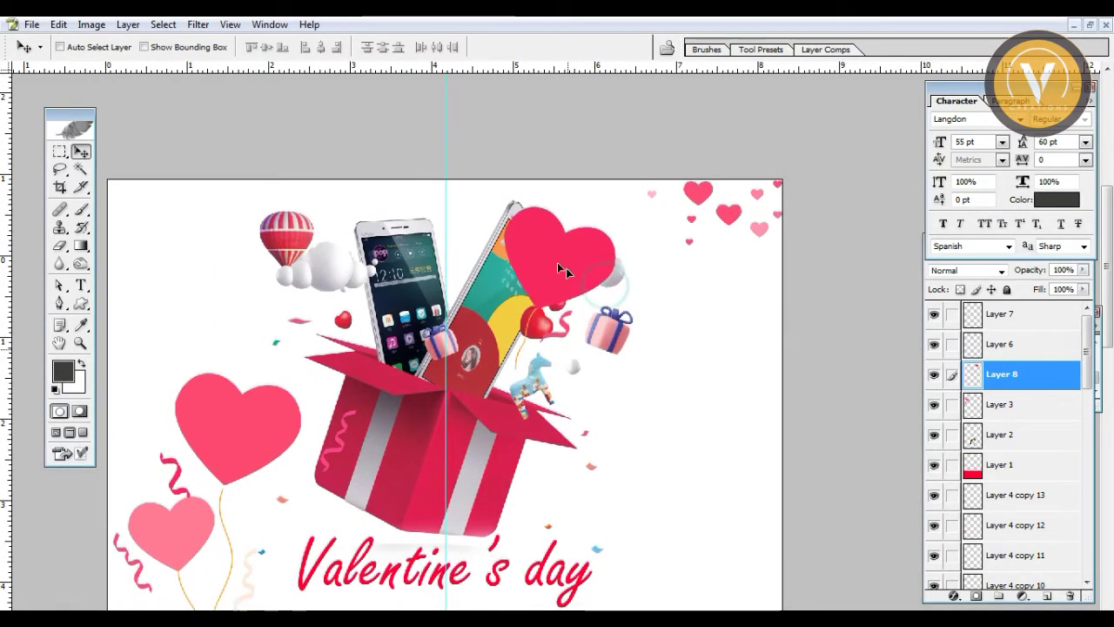
pyautogui.keyDown('ctrl'); pyautogui.click(507, 298); pyautogui.keyUp('ctrl')
# Shrink the gift image to about 87.9% and nudge it slightly lower.
pyautogui.hotkey('ctrl', 't')
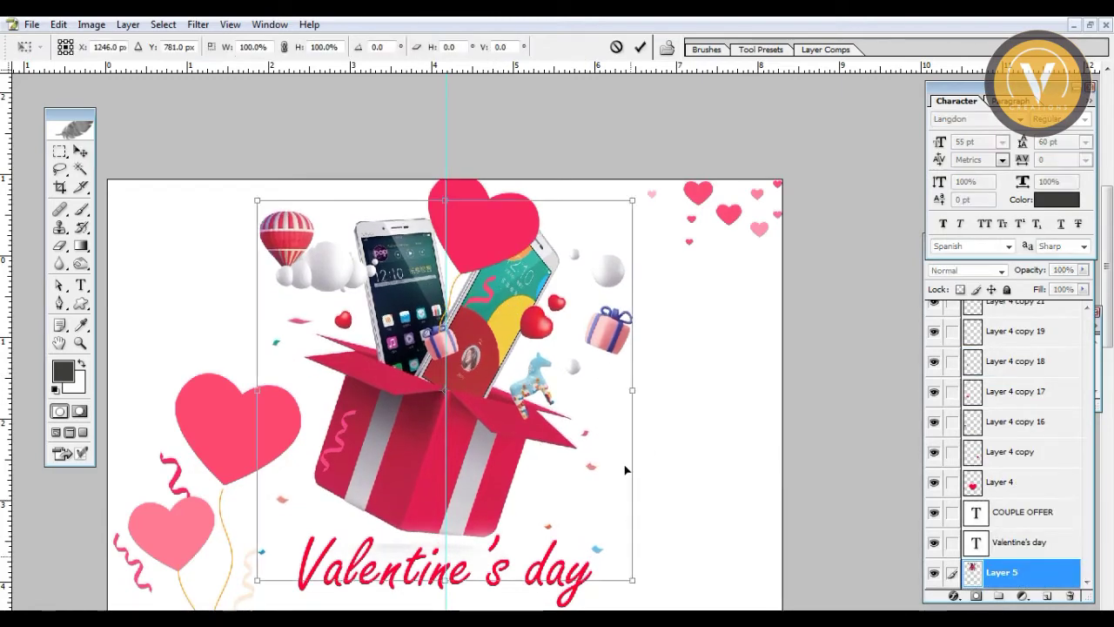
pyautogui.moveTo(634, 578); pyautogui.dragTo(616, 552)
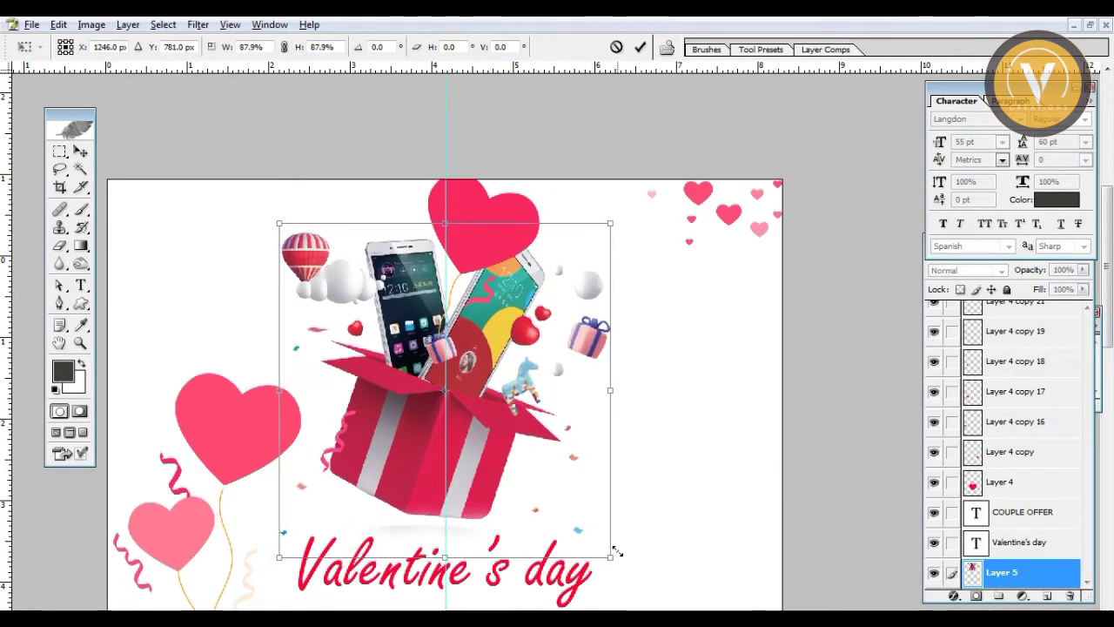
pyautogui.moveTo(497, 440); pyautogui.dragTo(502, 459)
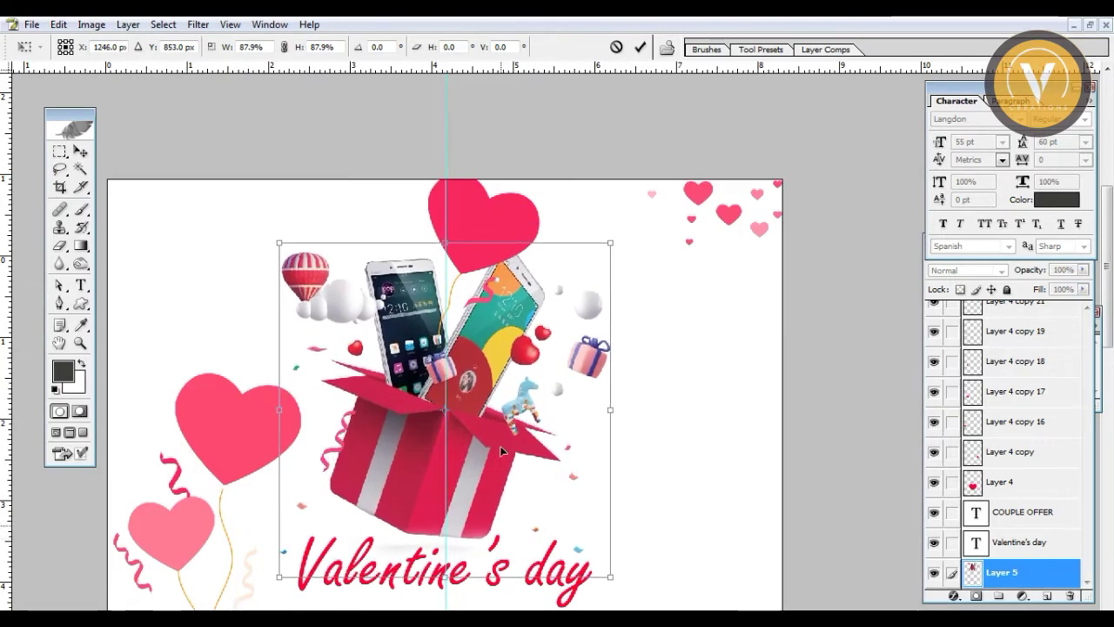
pyautogui.press('Return')
pyautogui.scroll(2, 502, 313)
# Move Layer 8's heart down-right and rotate it.
pyautogui.rightClick(497, 301)
pyautogui.click(514, 306)
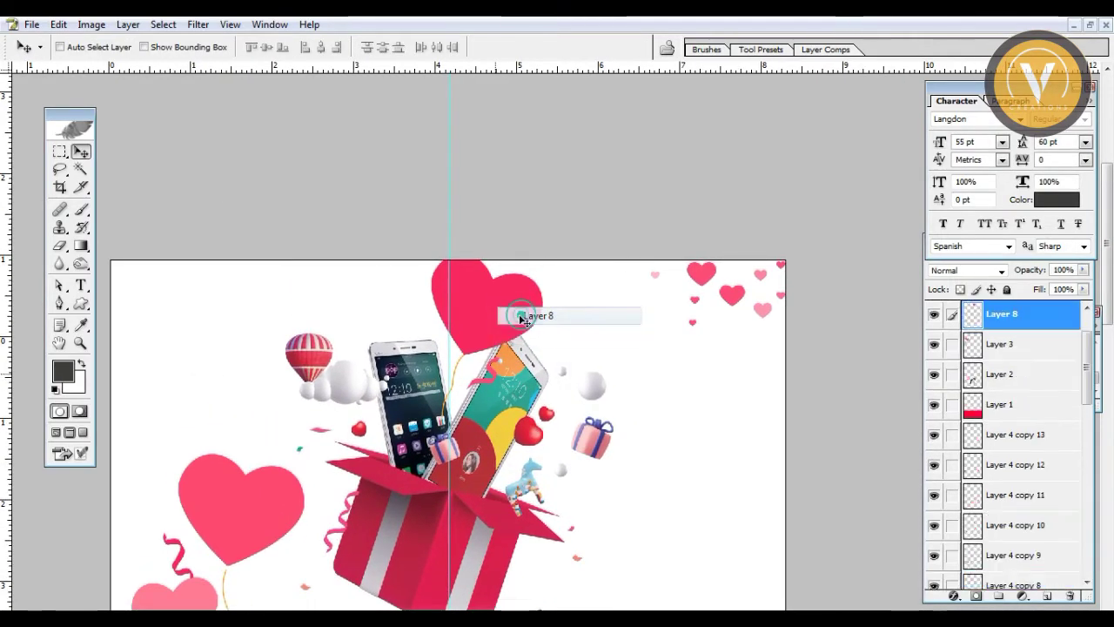
pyautogui.rightClick(515, 313)
pyautogui.click(544, 324)
pyautogui.moveTo(544, 325); pyautogui.dragTo(619, 385)
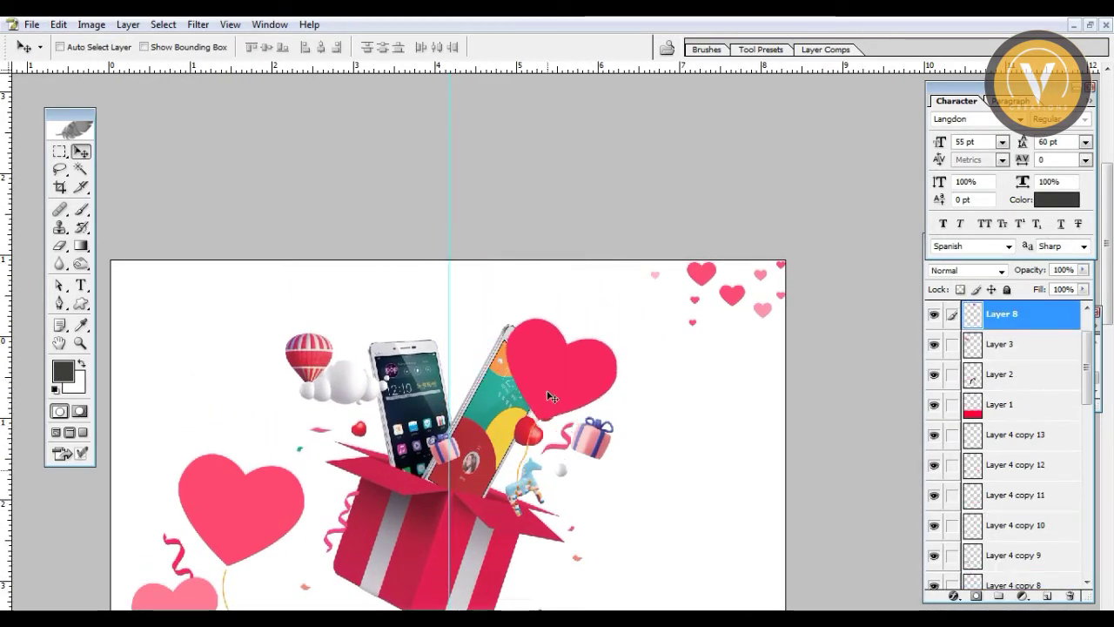
pyautogui.hotkey('ctrl', 't')
pyautogui.moveTo(714, 495); pyautogui.dragTo(684, 522)
pyautogui.moveTo(568, 389); pyautogui.dragTo(585, 411)
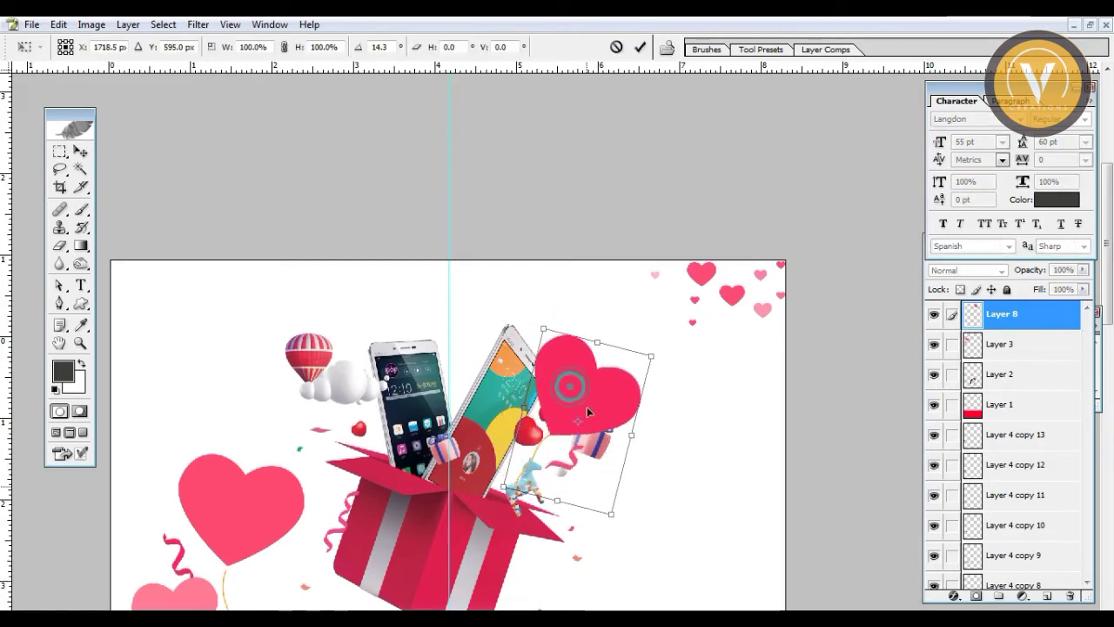
pyautogui.moveTo(728, 473)
pyautogui.mouseDown()
pyautogui.moveTo(673, 530)
pyautogui.moveTo(645, 430)
pyautogui.mouseUp()
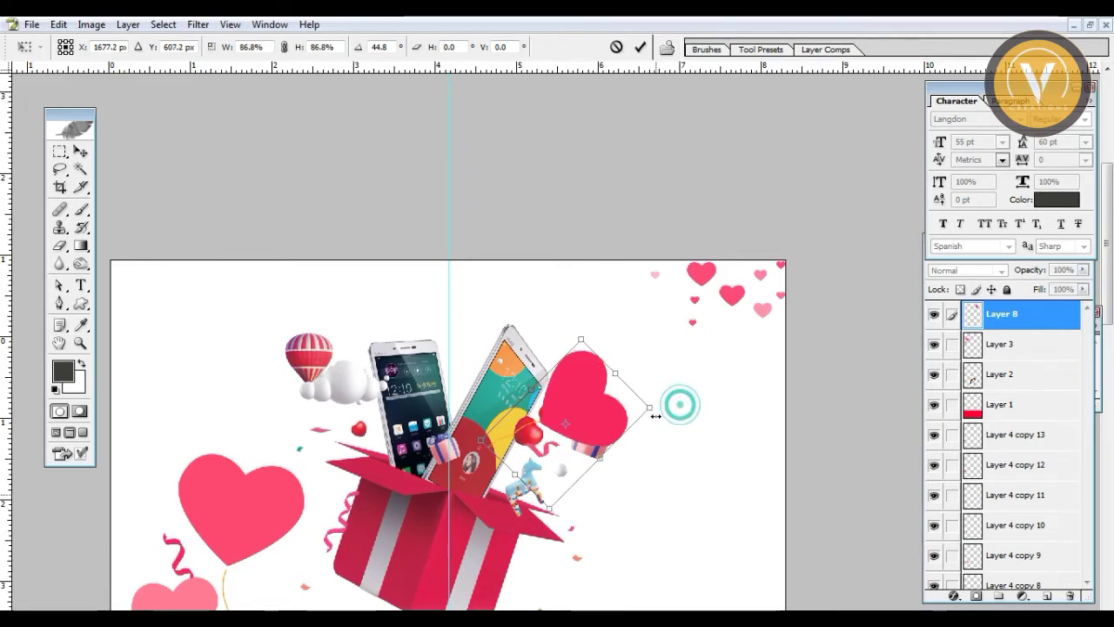
# Shrink the heart to about 87%, tilt it beside the left phone, and move balloons right of the box.
pyautogui.moveTo(675, 402); pyautogui.dragTo(651, 407)
pyautogui.moveTo(595, 442)
pyautogui.mouseDown()
pyautogui.moveTo(599, 452)
pyautogui.moveTo(509, 381)
pyautogui.mouseUp()
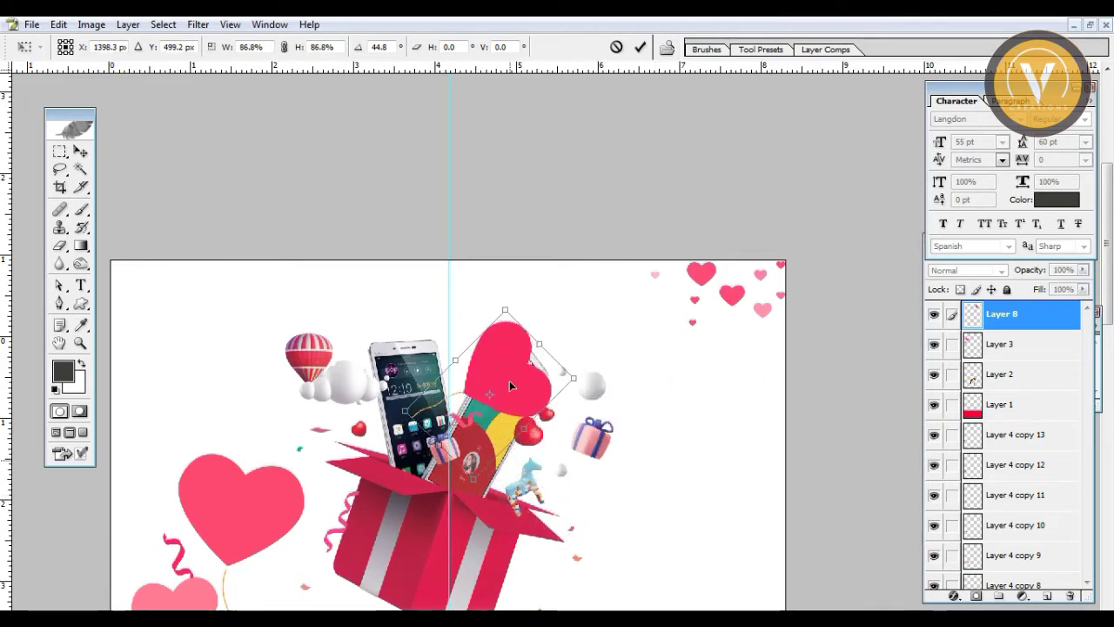
pyautogui.moveTo(636, 449); pyautogui.dragTo(564, 344)
pyautogui.moveTo(492, 381)
pyautogui.mouseDown()
pyautogui.moveTo(331, 372)
pyautogui.moveTo(403, 463)
pyautogui.mouseUp()
pyautogui.moveTo(324, 383); pyautogui.dragTo(337, 386)
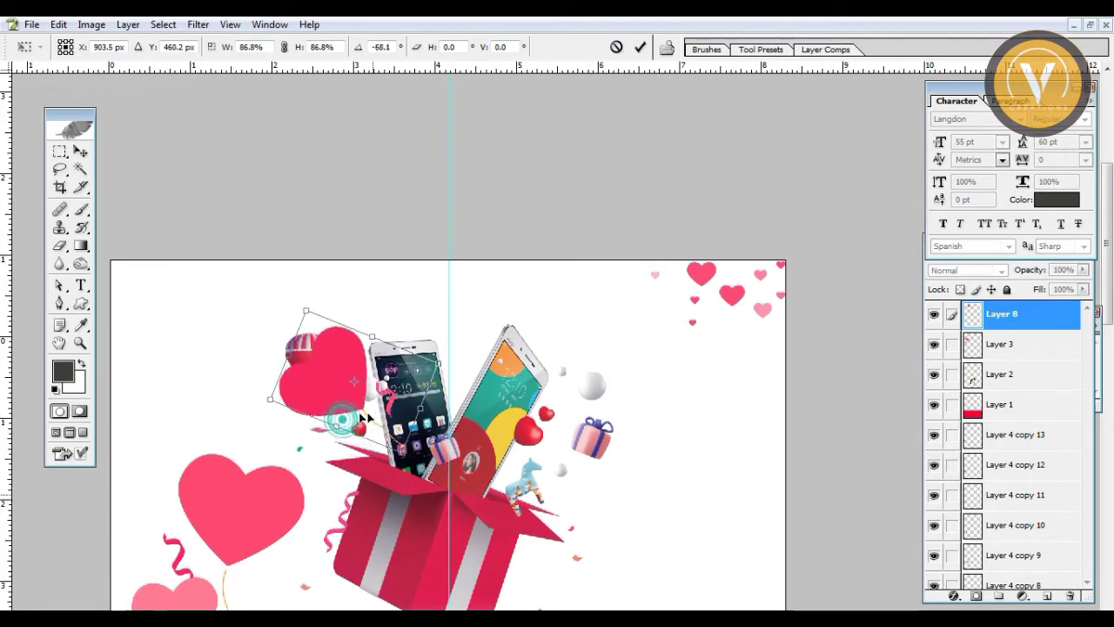
pyautogui.moveTo(348, 429); pyautogui.dragTo(372, 440)
pyautogui.press('Return')
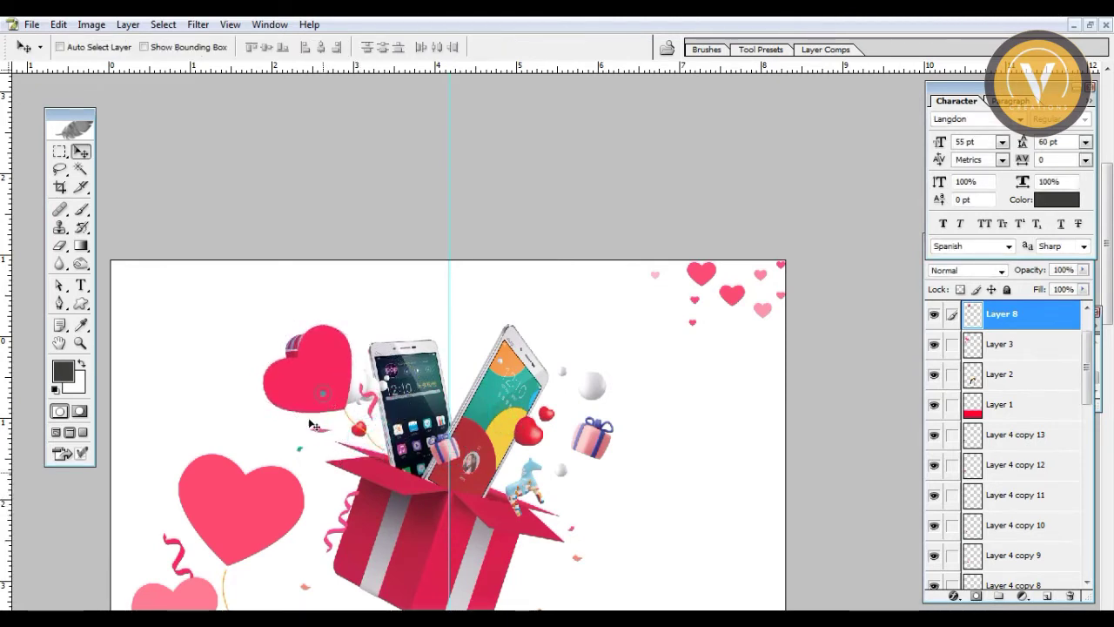
pyautogui.keyDown('ctrl'); pyautogui.click(253, 505); pyautogui.keyUp('ctrl')
pyautogui.moveTo(255, 496)
pyautogui.mouseDown()
pyautogui.moveTo(265, 399)
pyautogui.moveTo(685, 347)
pyautogui.moveTo(694, 360)
pyautogui.mouseUp()
# Trace the large red heart balloon and its string with the Pen and load it as a selection.
pyautogui.press('p')
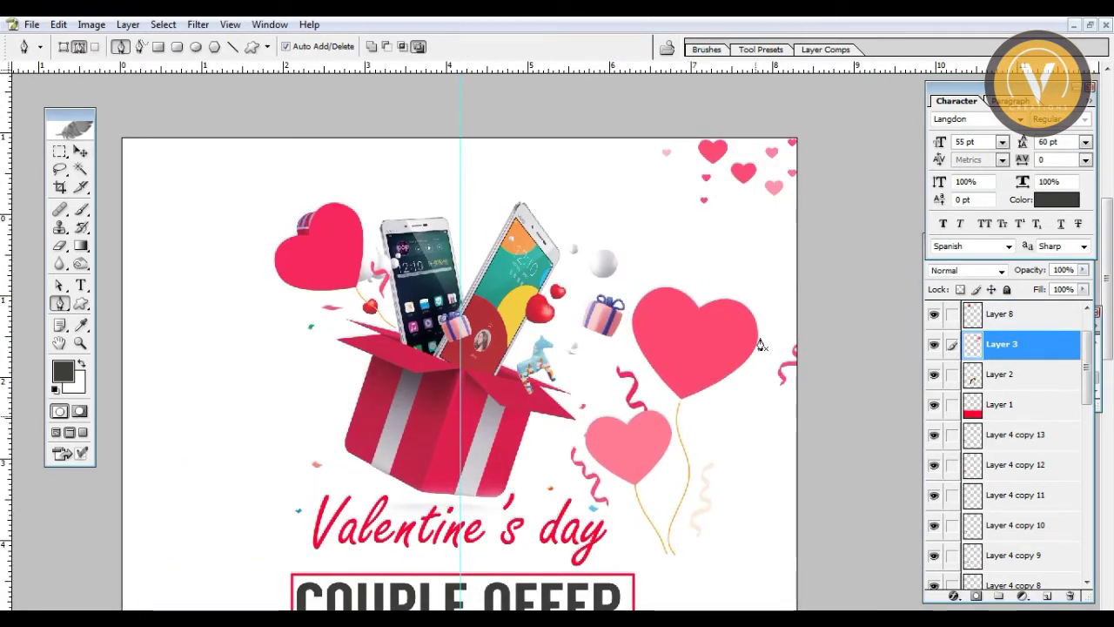
pyautogui.click(651, 280)
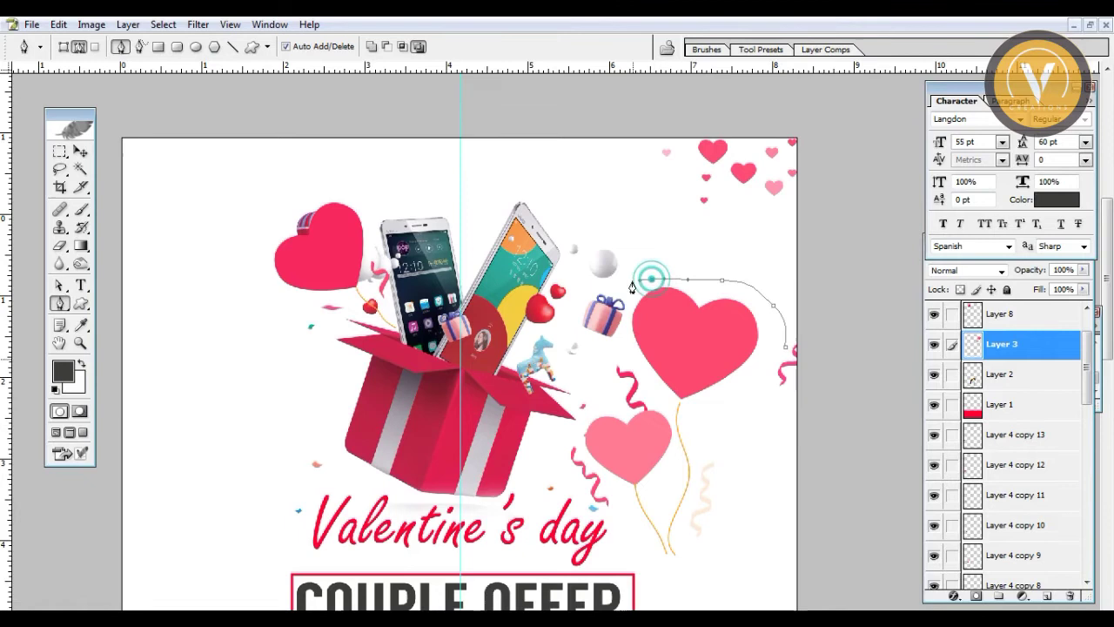
pyautogui.click(620, 331)
pyautogui.click(629, 359)
pyautogui.click(663, 402)
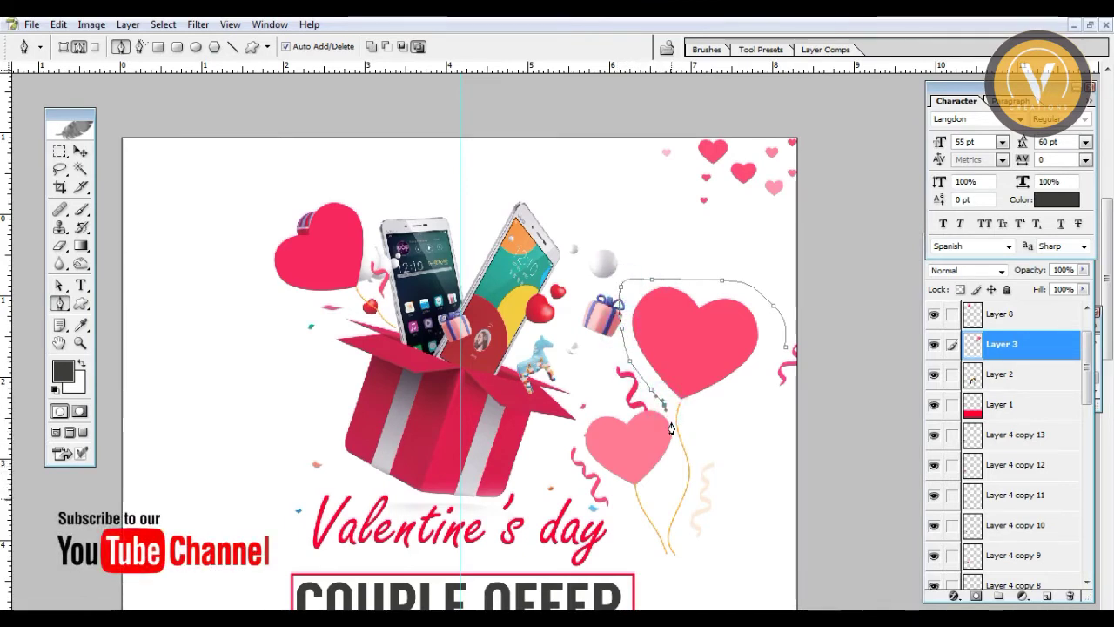
pyautogui.click(672, 525)
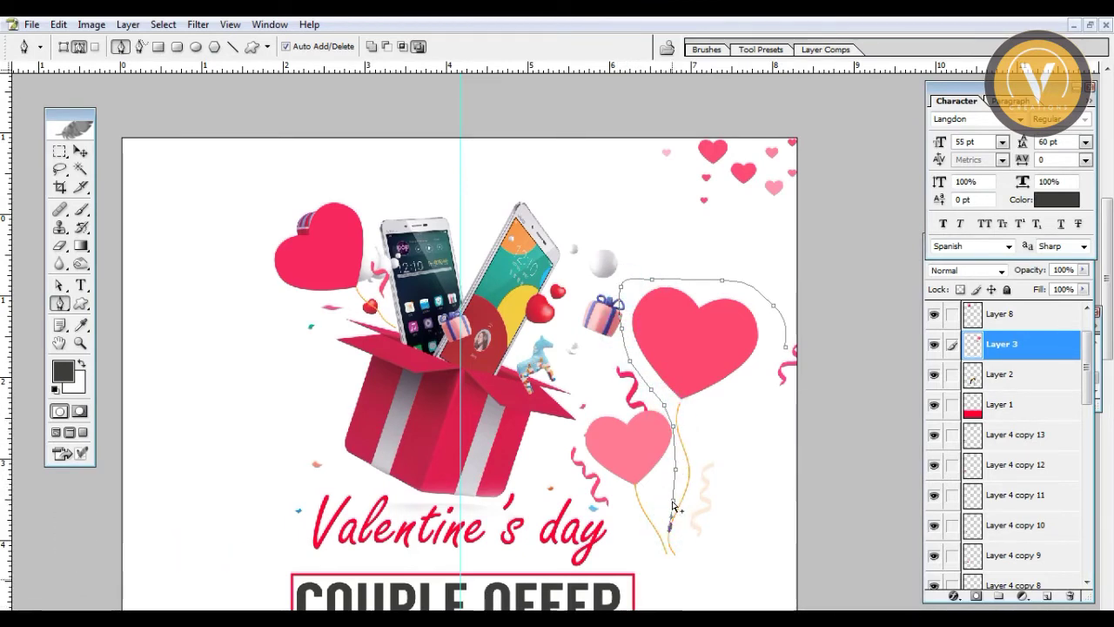
pyautogui.click(674, 501)
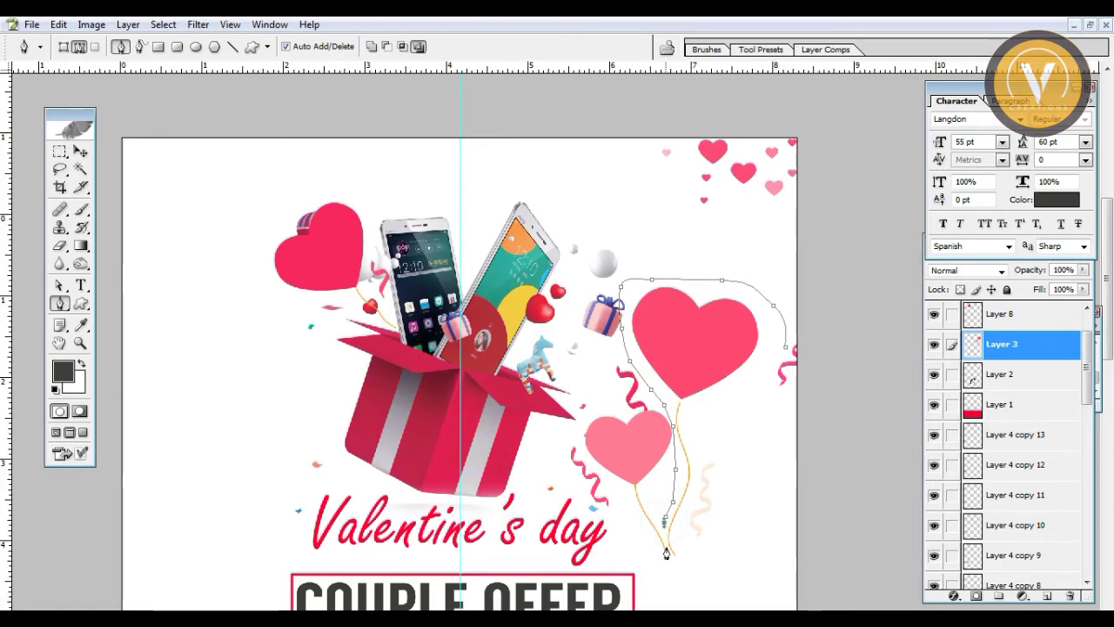
pyautogui.moveTo(740, 449); pyautogui.dragTo(755, 421)
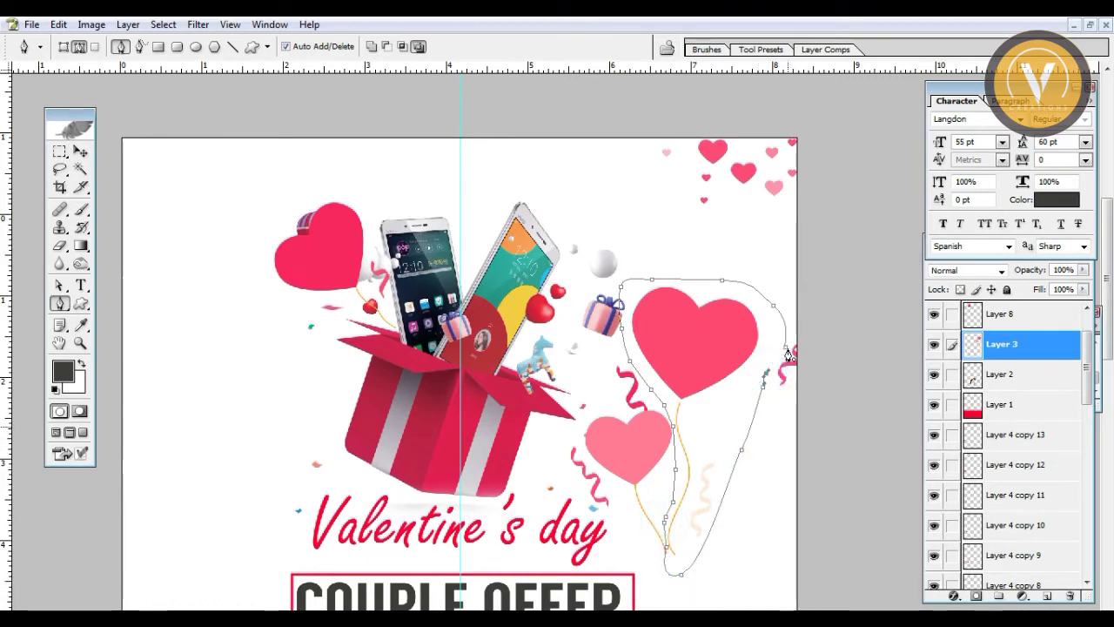
pyautogui.click(784, 342)
pyautogui.hotkey('ctrl', 'Return')
# Cut out the large heart balloon and move the pink balloon down and right.
pyautogui.hotkey('ctrl', 'x')
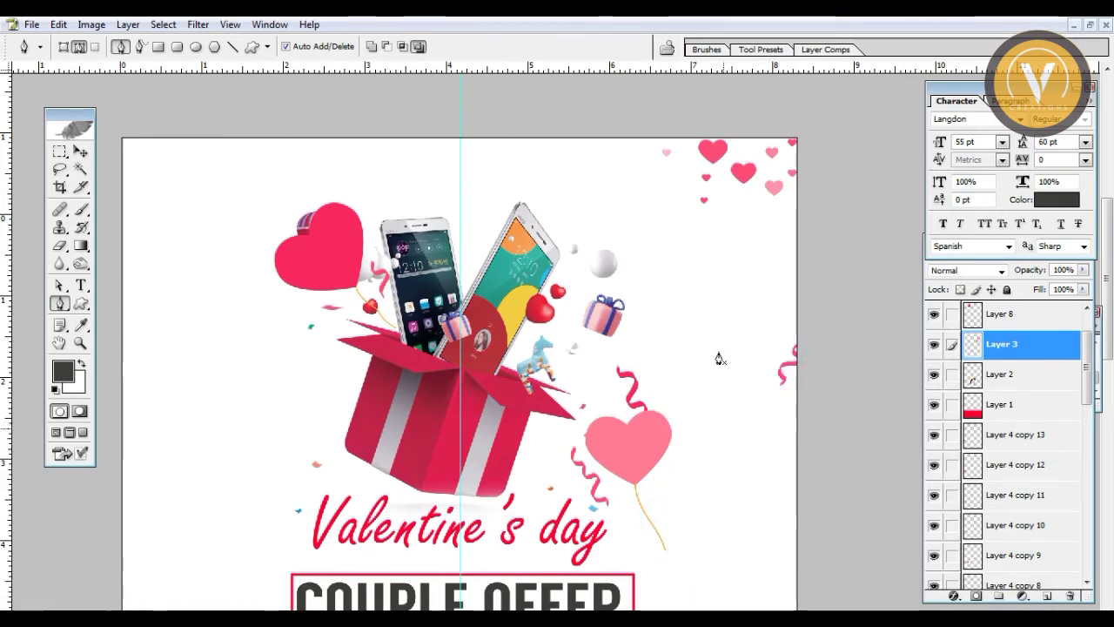
pyautogui.press('v')
pyautogui.moveTo(651, 423); pyautogui.dragTo(672, 493)
# Paste the big heart balloon over the gift box centre, then select the right heart's Layer 9.
pyautogui.hotkey('ctrl', 'v')
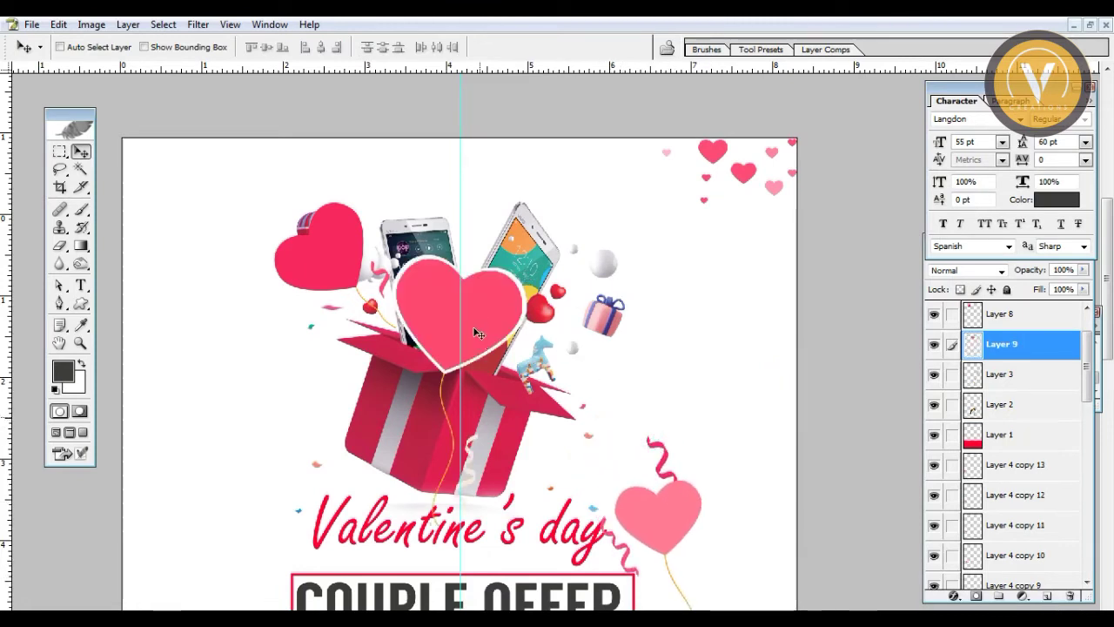
pyautogui.moveTo(480, 335)
pyautogui.mouseDown()
pyautogui.moveTo(578, 264)
pyautogui.moveTo(578, 333)
pyautogui.mouseUp()
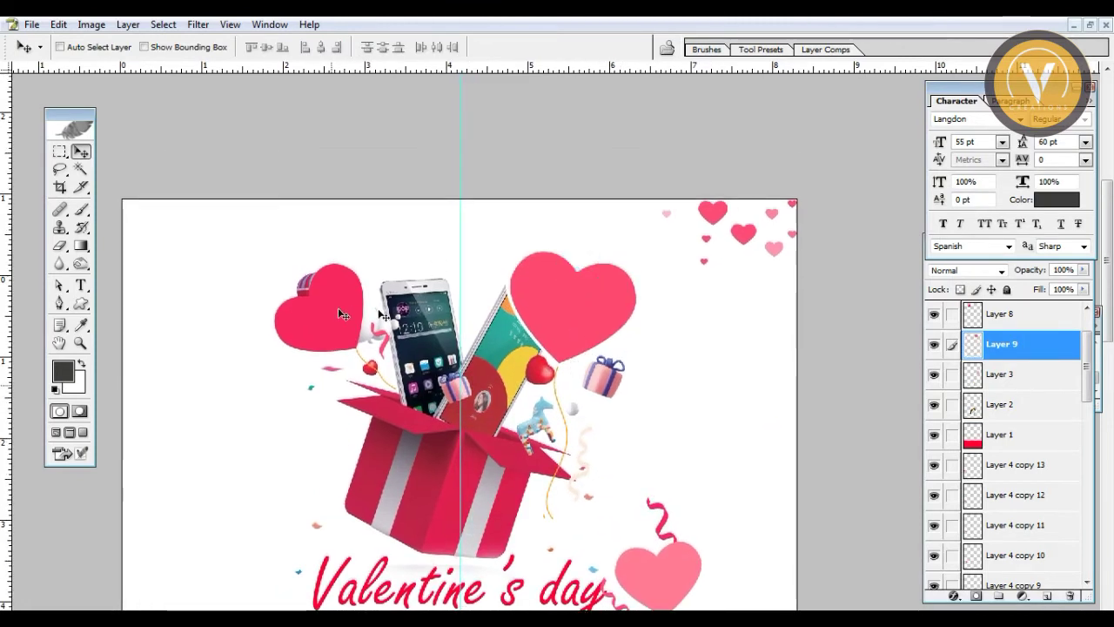
pyautogui.keyDown('ctrl'); pyautogui.click(429, 306); pyautogui.keyUp('ctrl')
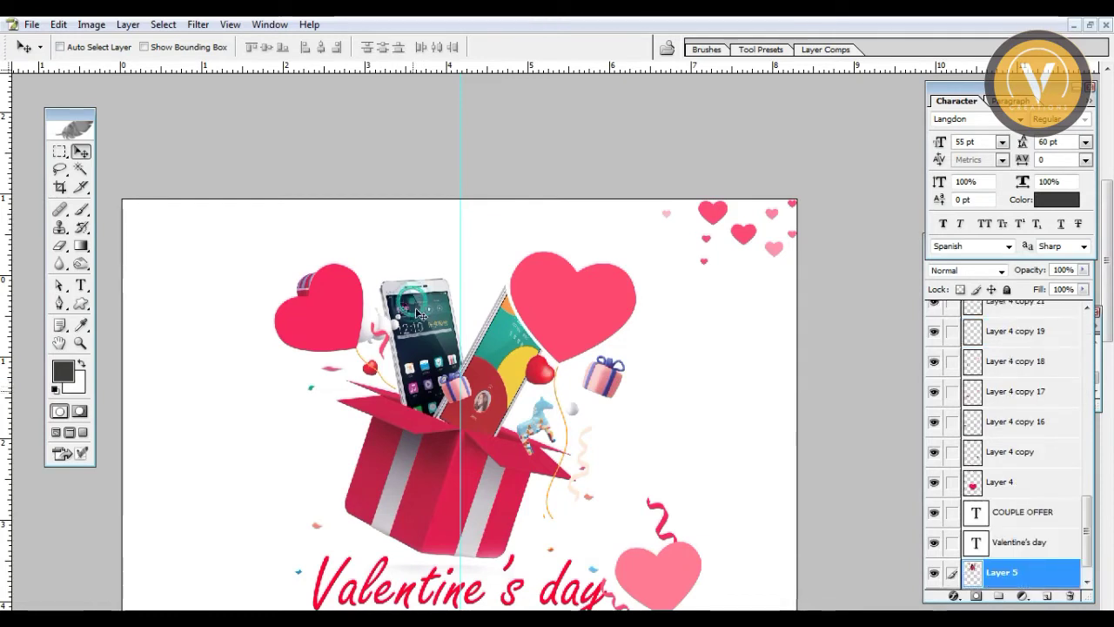
pyautogui.keyDown('ctrl'); pyautogui.click(335, 325); pyautogui.keyUp('ctrl')
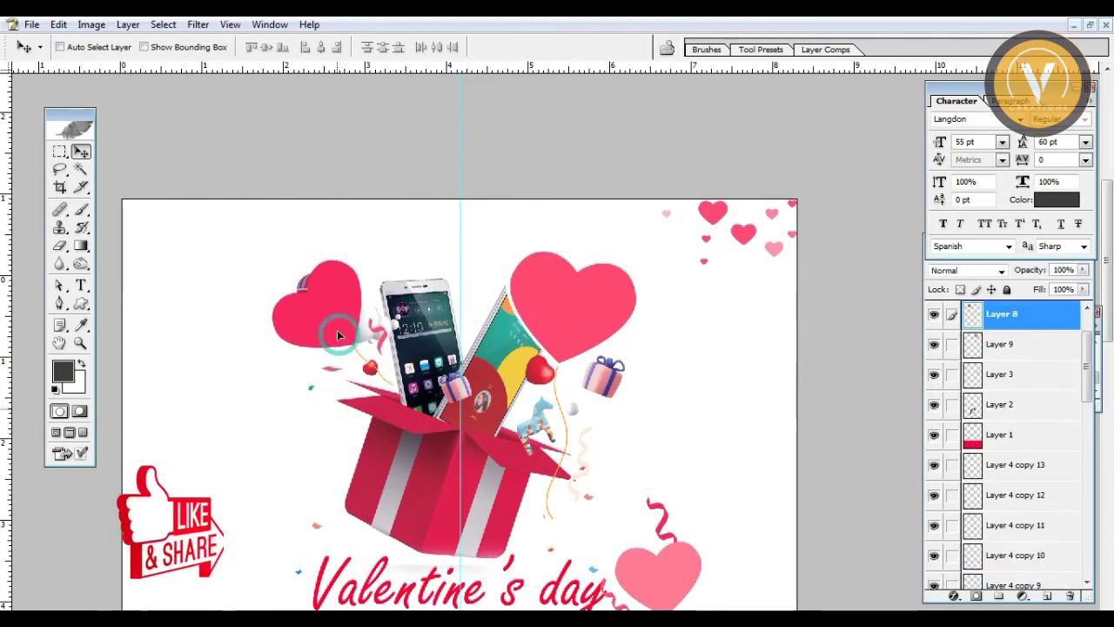
pyautogui.rightClick(571, 300)
pyautogui.click(615, 311)
# Rotate Layer 9's heart about 39°, scale it to 73.4%, and place it right of the phones.
pyautogui.hotkey('ctrl', 't')
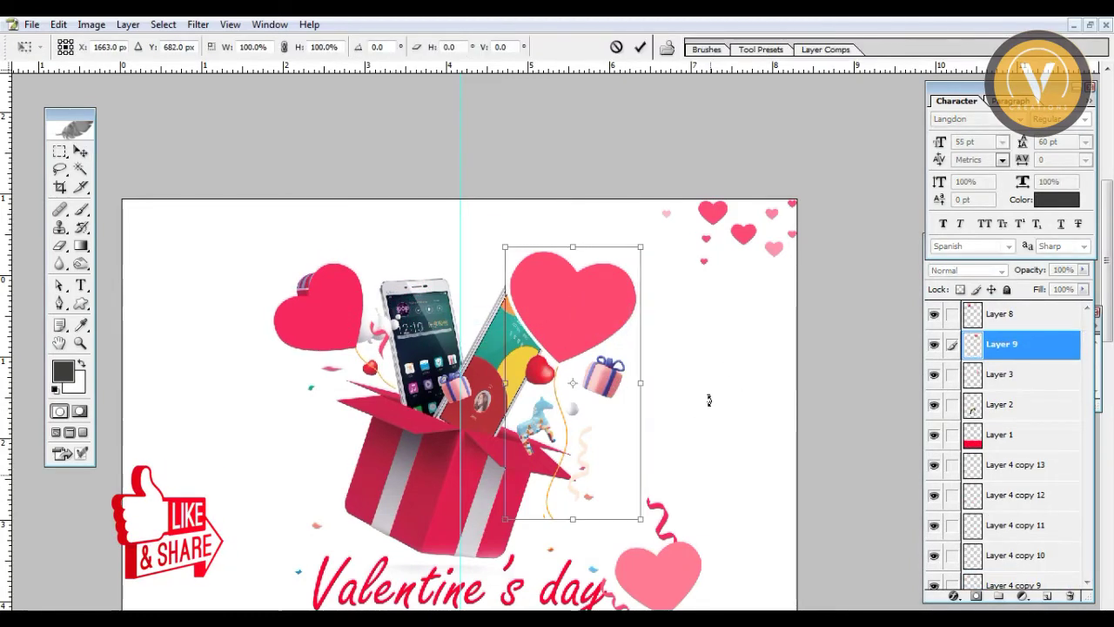
pyautogui.moveTo(709, 398); pyautogui.dragTo(628, 425)
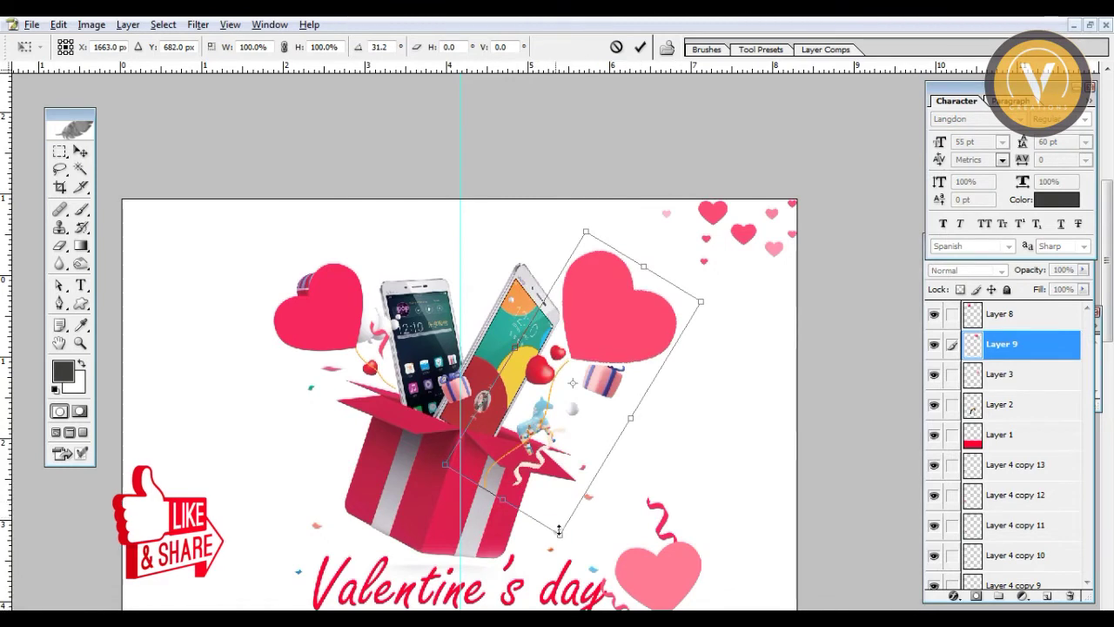
pyautogui.moveTo(548, 531); pyautogui.dragTo(571, 493)
pyautogui.moveTo(542, 438); pyautogui.dragTo(545, 397)
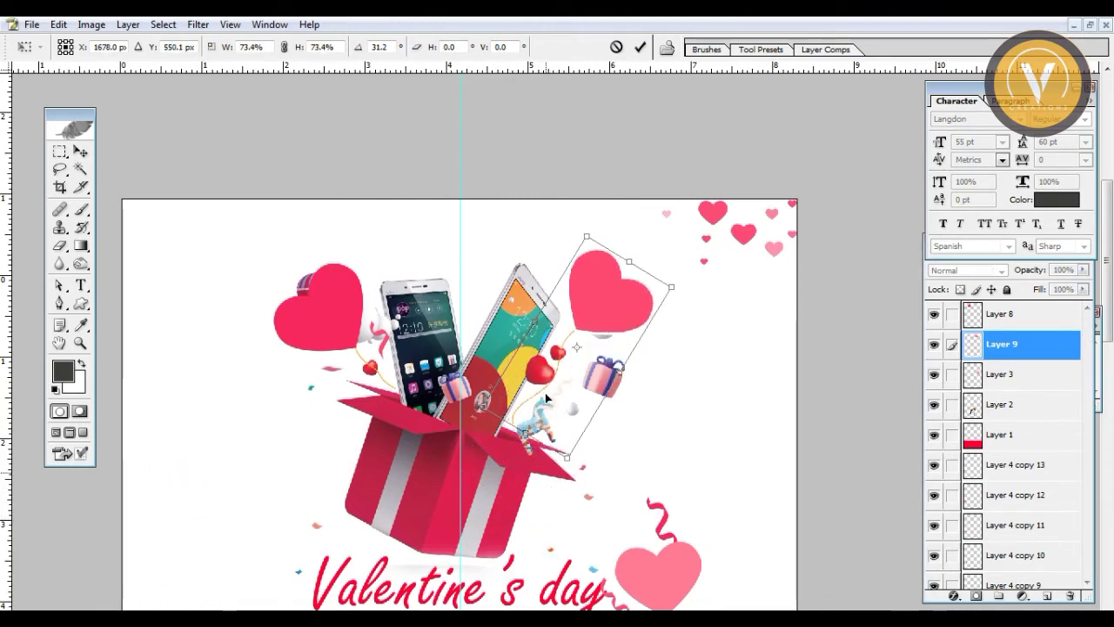
pyautogui.moveTo(700, 388); pyautogui.dragTo(709, 365)
pyautogui.moveTo(585, 324)
pyautogui.mouseDown()
pyautogui.moveTo(600, 327)
pyautogui.moveTo(590, 335)
pyautogui.mouseUp()
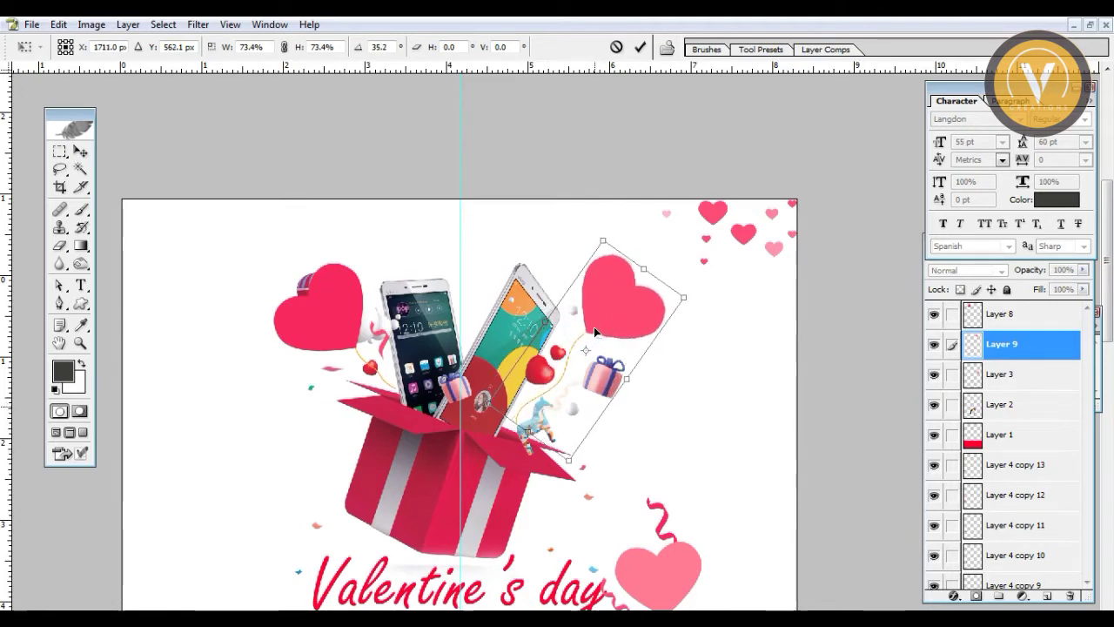
pyautogui.moveTo(695, 364); pyautogui.dragTo(692, 373)
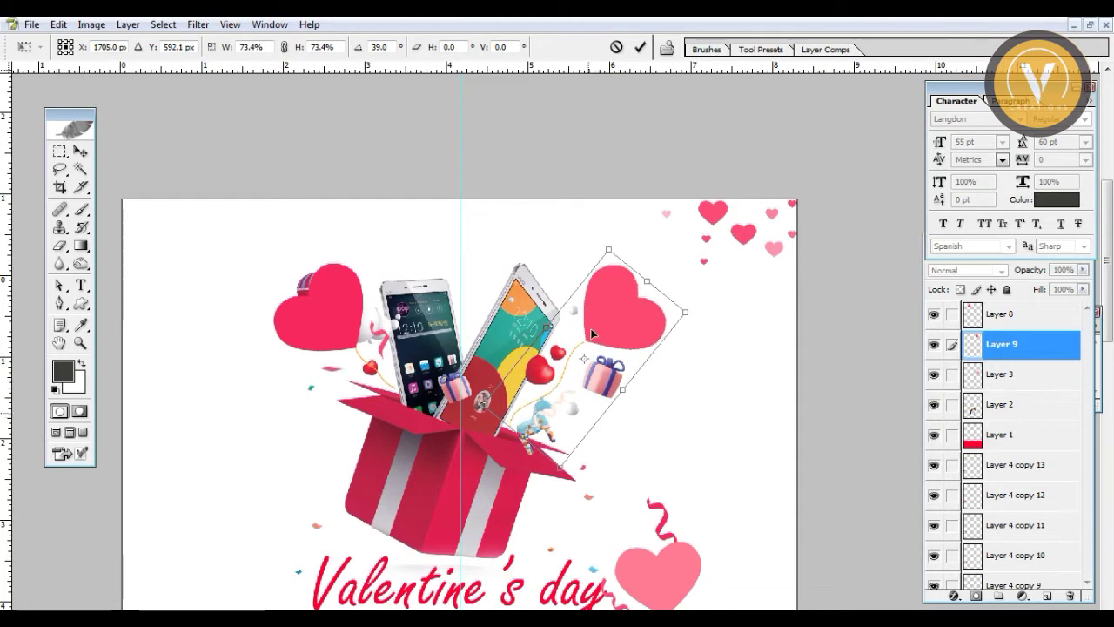
pyautogui.press('Return')
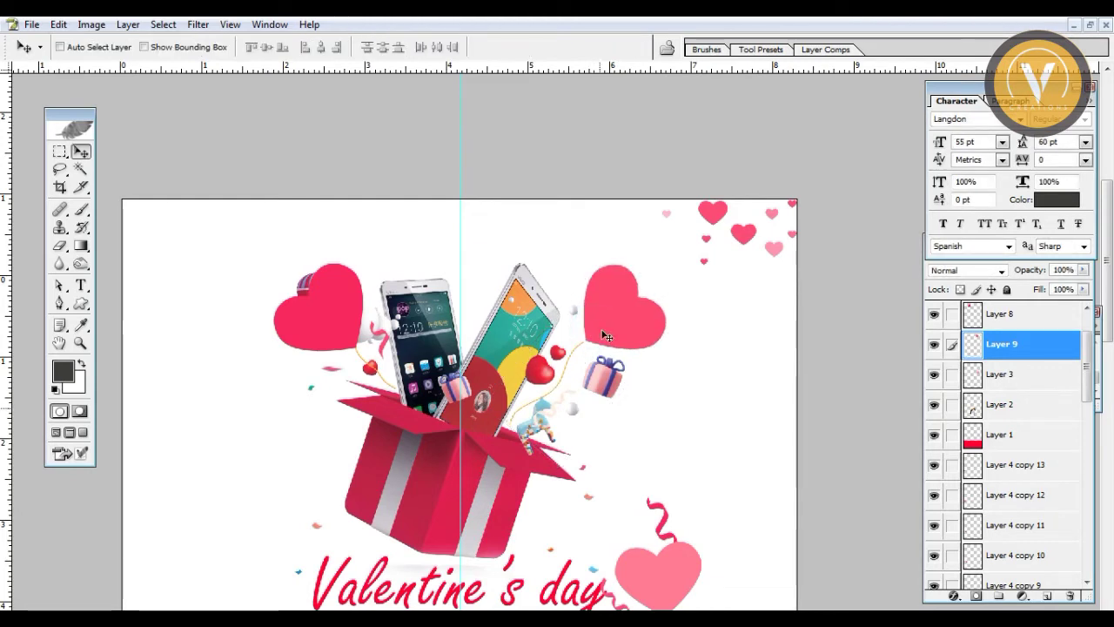
pyautogui.rightClick(624, 318)
pyautogui.click(660, 333)
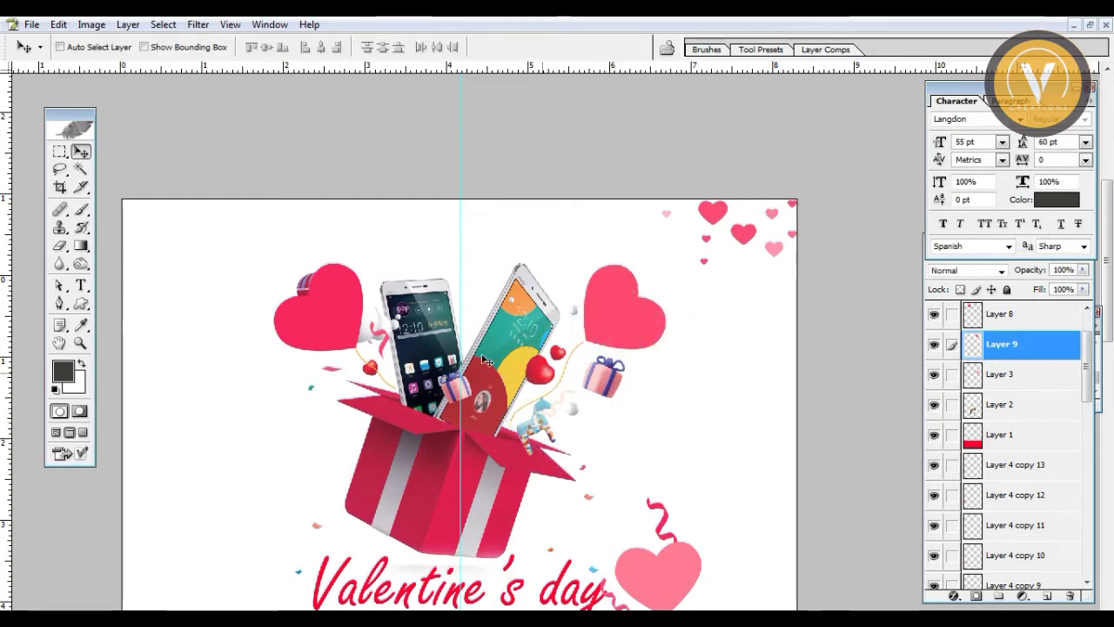
pyautogui.click(543, 392)
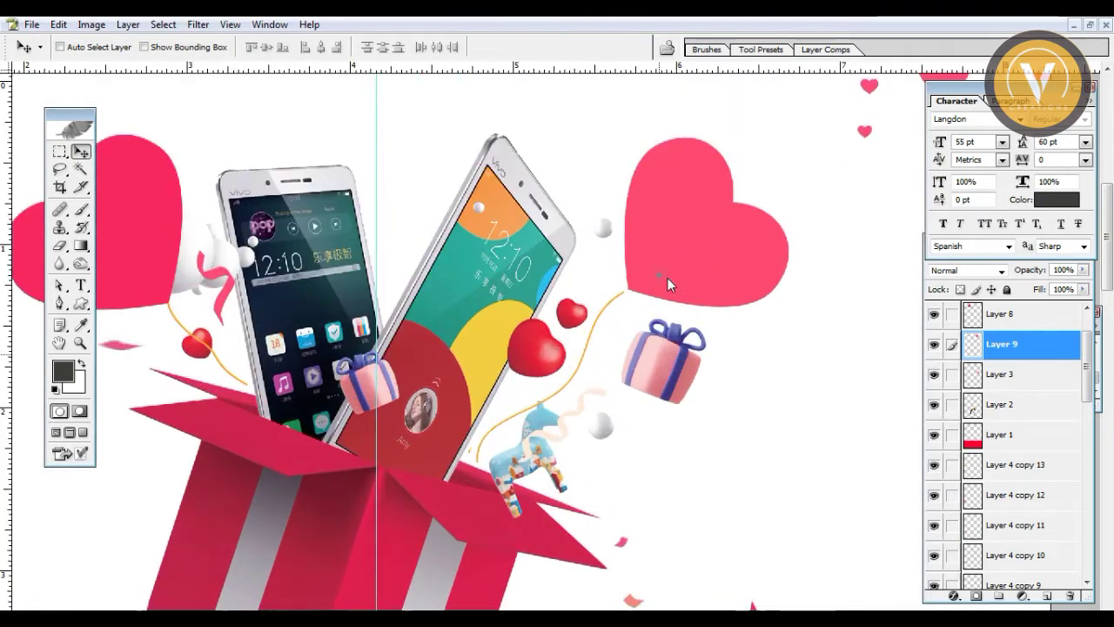
# Nudge the right heart slightly left and shift the left heart to uncover the megaphone.
pyautogui.rightClick(667, 277)
pyautogui.click(685, 291)
pyautogui.moveTo(685, 292); pyautogui.dragTo(668, 291)
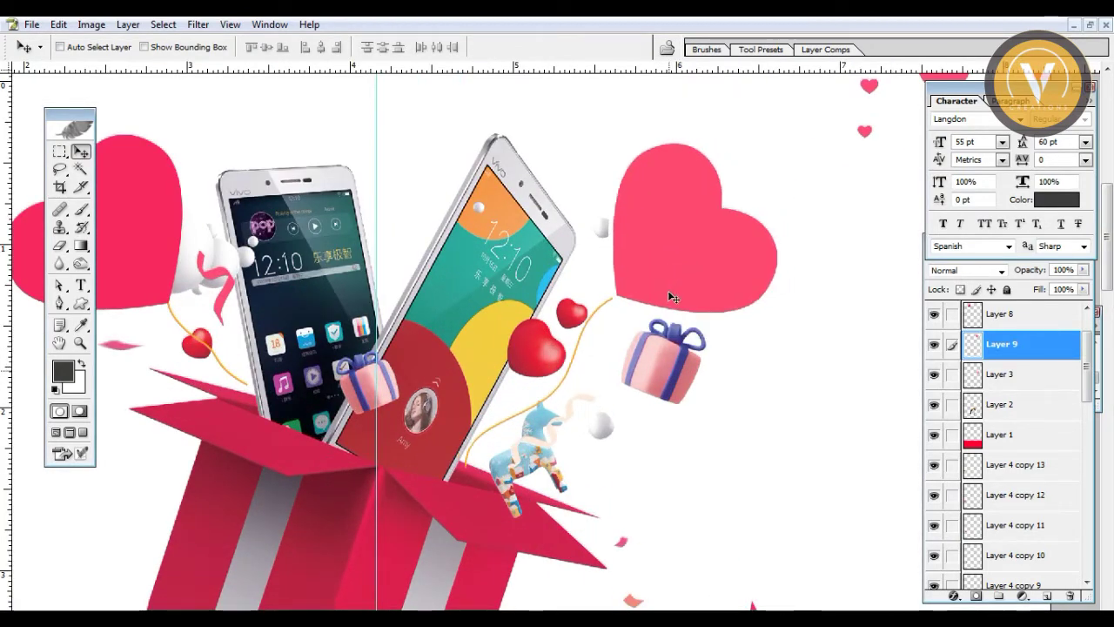
pyautogui.press('e')
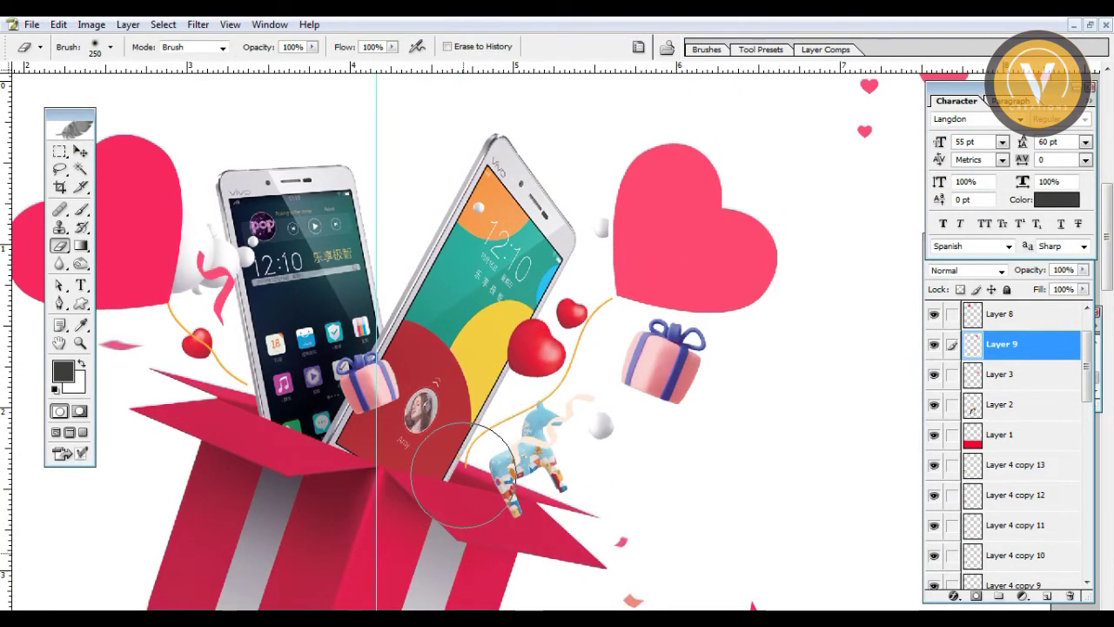
pyautogui.press('[')
pyautogui.press('[')
pyautogui.press('[')
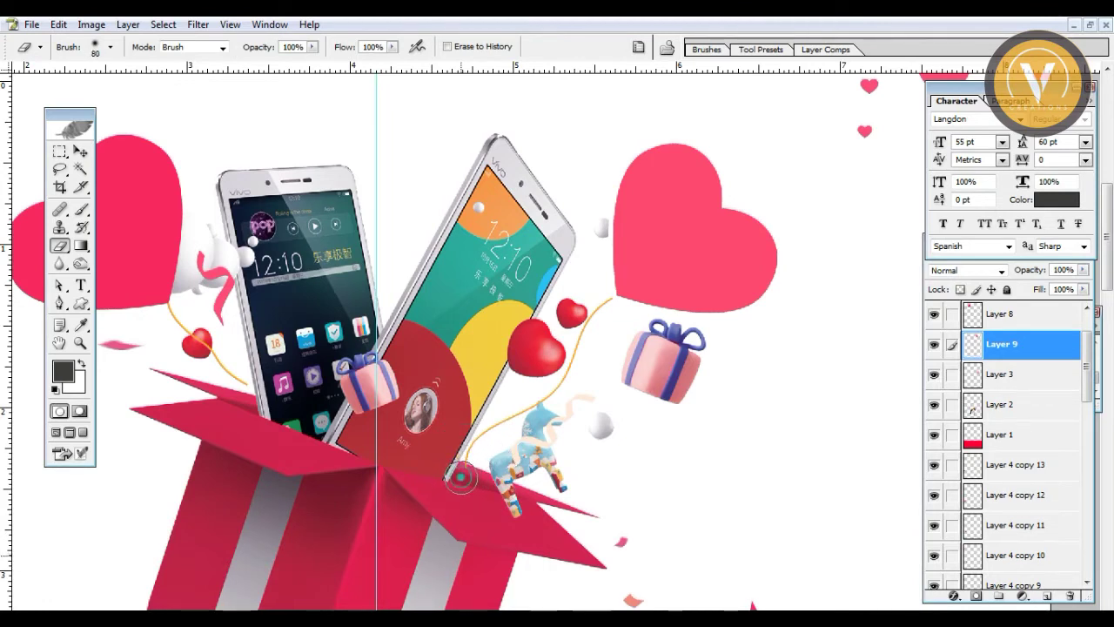
pyautogui.press('v')
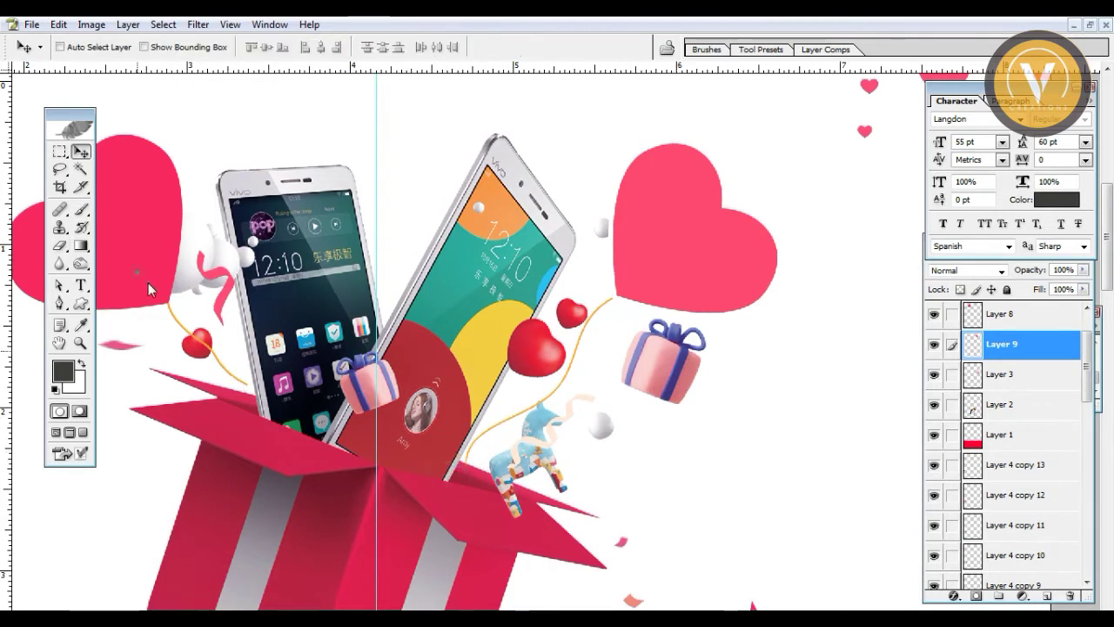
pyautogui.keyDown('ctrl'); pyautogui.click(148, 289); pyautogui.keyUp('ctrl')
pyautogui.moveTo(148, 289); pyautogui.dragTo(158, 289)
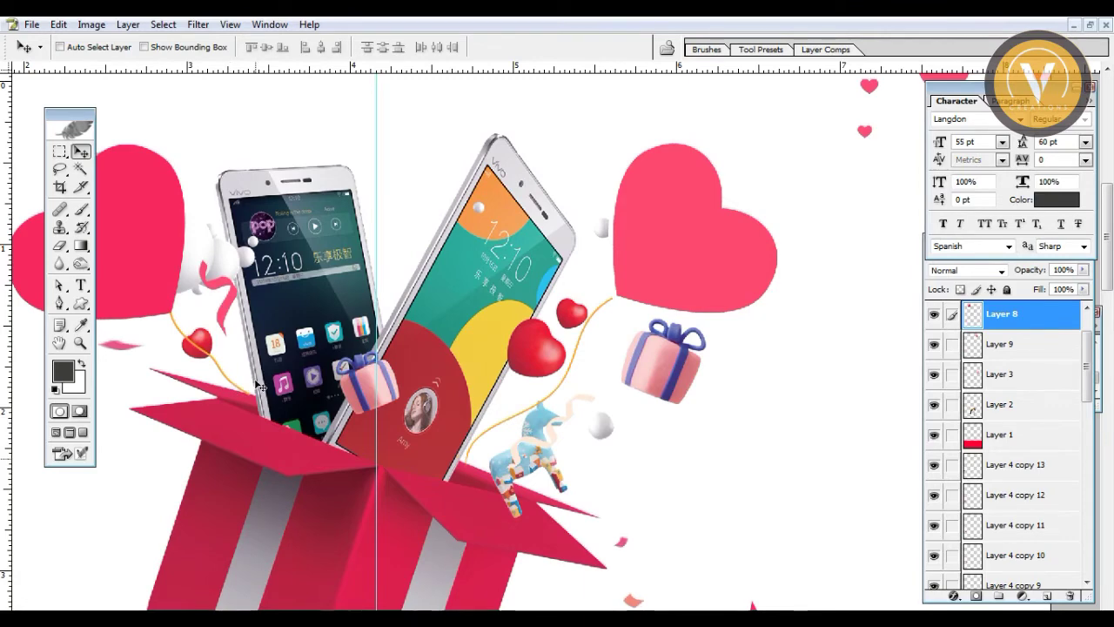
pyautogui.press('e')
pyautogui.press('v')
# Move Layer 3's pale pink heart to the poster's top centre and send it to the back.
pyautogui.hotkey('ctrl', '-')
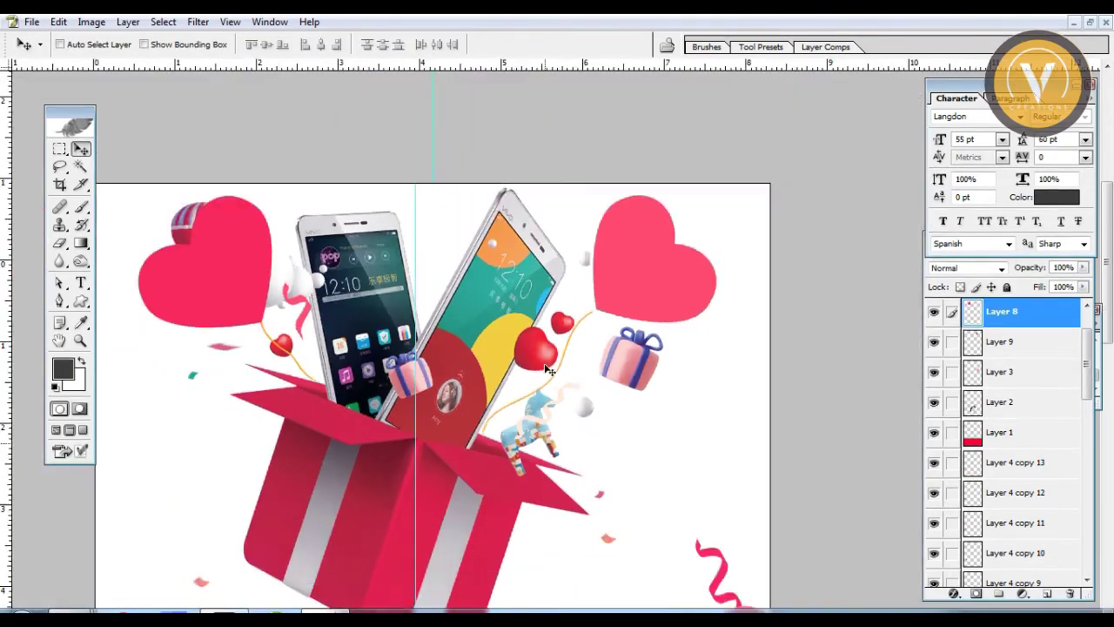
pyautogui.hotkey('ctrl', '-')
pyautogui.rightClick(683, 557)
pyautogui.click(696, 552)
pyautogui.moveTo(641, 562)
pyautogui.mouseDown()
pyautogui.moveTo(428, 322)
pyautogui.moveTo(513, 457)
pyautogui.mouseUp()
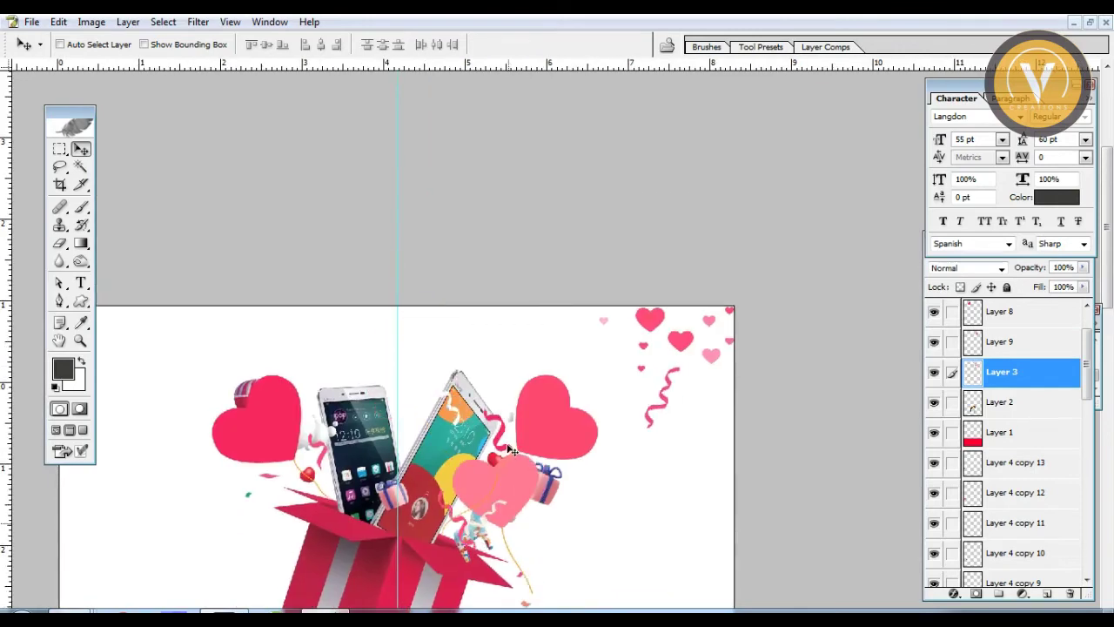
pyautogui.press('e')
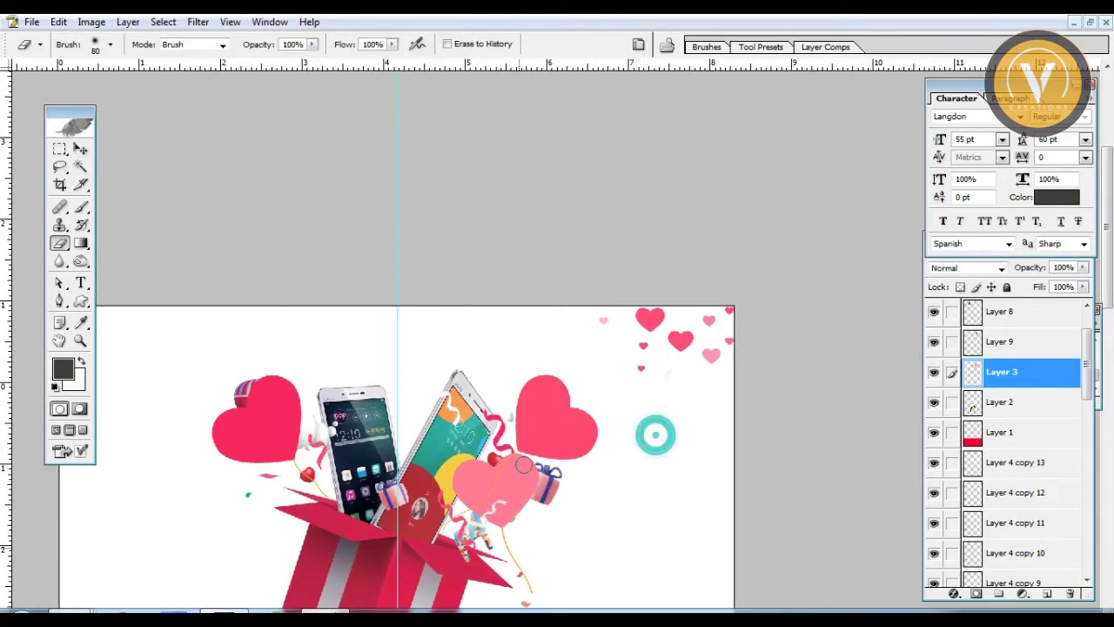
pyautogui.press('v')
pyautogui.scroll(-3, 589, 419)
pyautogui.moveTo(578, 395)
pyautogui.mouseDown()
pyautogui.moveTo(463, 276)
pyautogui.moveTo(469, 314)
pyautogui.mouseUp()
pyautogui.hotkey('ctrl', 'shift', '[')
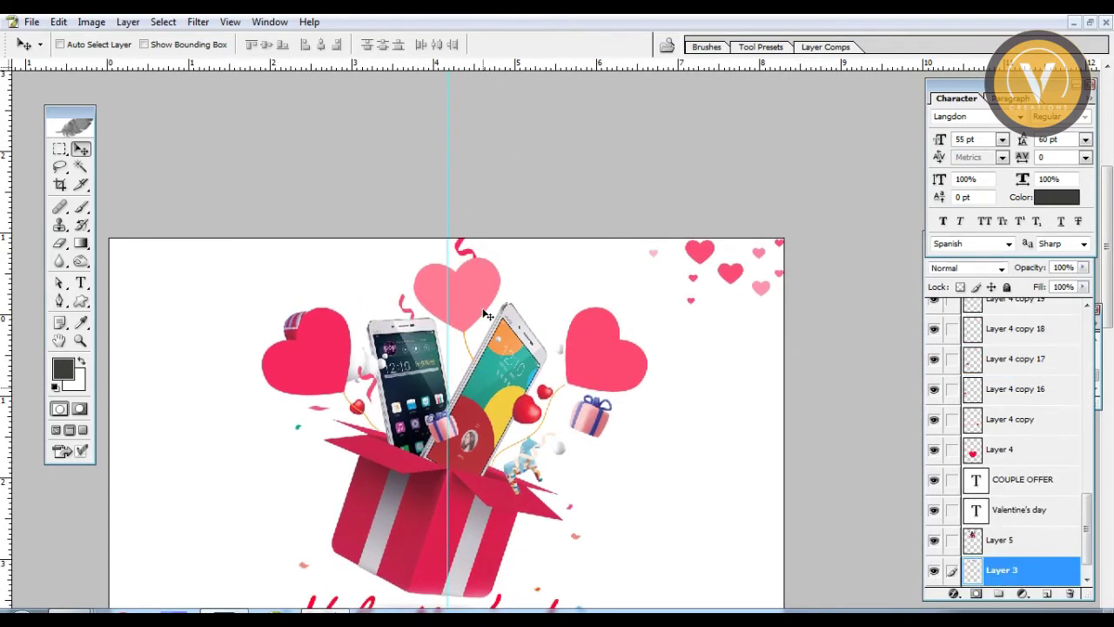
# Lower Layer 3's pink heart about 48 px so it peeks between the phones.
pyautogui.hotkey('ctrl', 't')
pyautogui.moveTo(482, 290)
pyautogui.mouseDown()
pyautogui.moveTo(476, 336)
pyautogui.moveTo(473, 327)
pyautogui.mouseUp()
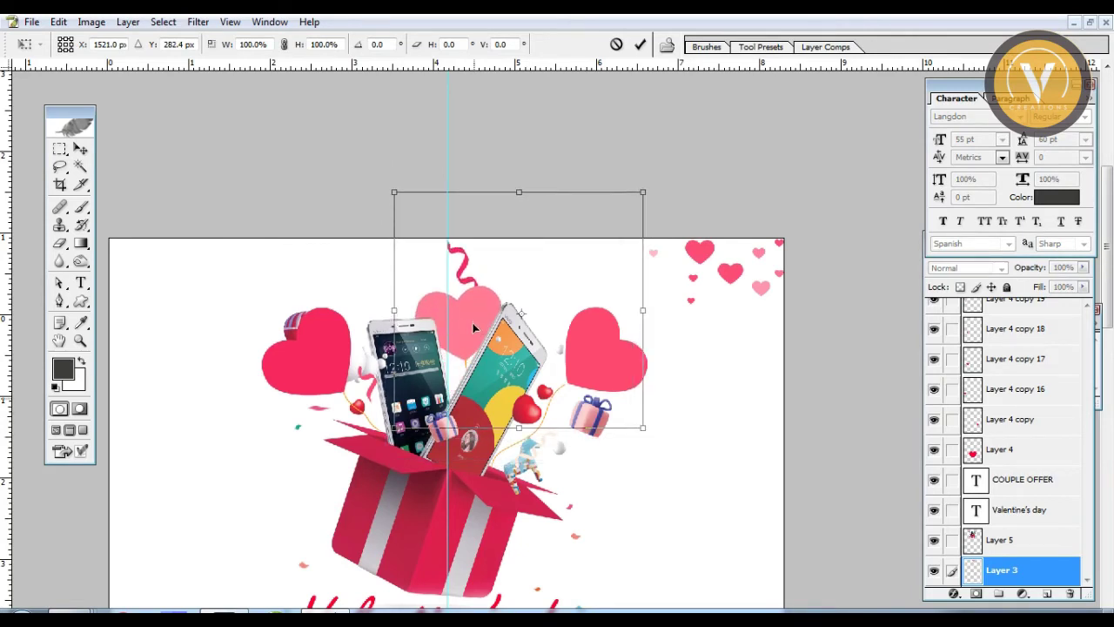
pyautogui.press('Return')
pyautogui.moveTo(550, 458); pyautogui.dragTo(557, 412)
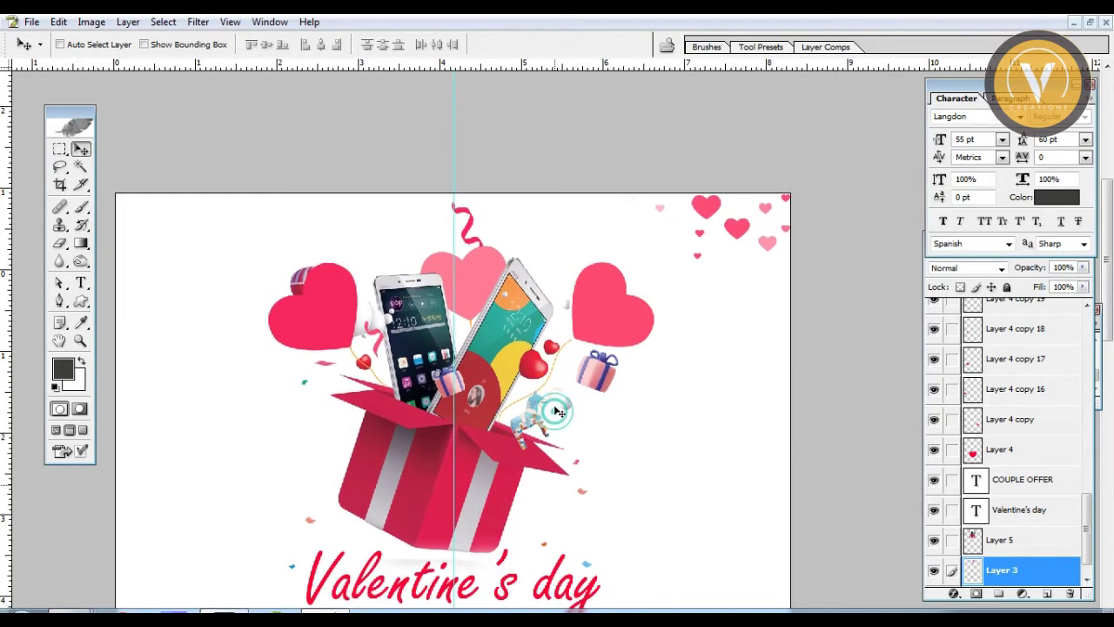
# Select the left heart's Layer 8 and switch to the Eraser.
pyautogui.rightClick(390, 413)
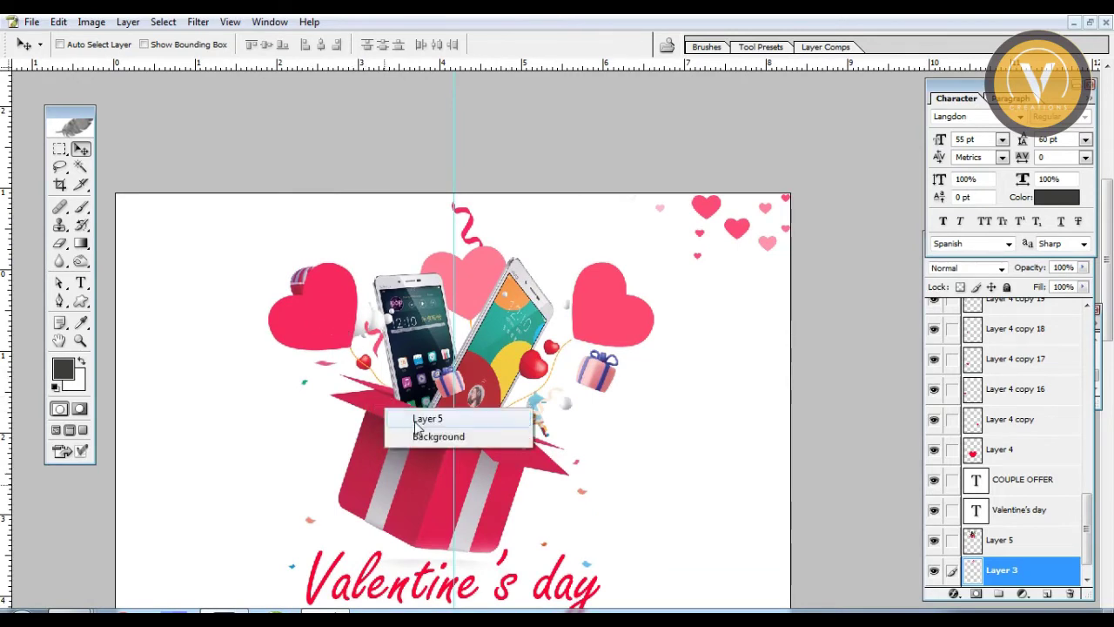
pyautogui.click(411, 420)
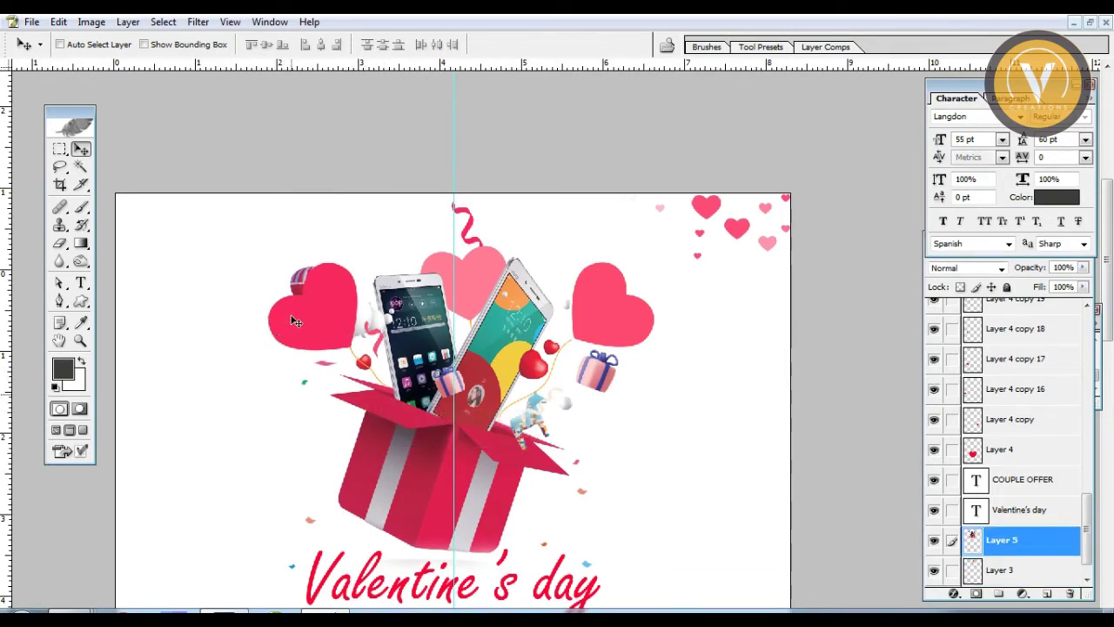
pyautogui.rightClick(305, 328)
pyautogui.click(321, 334)
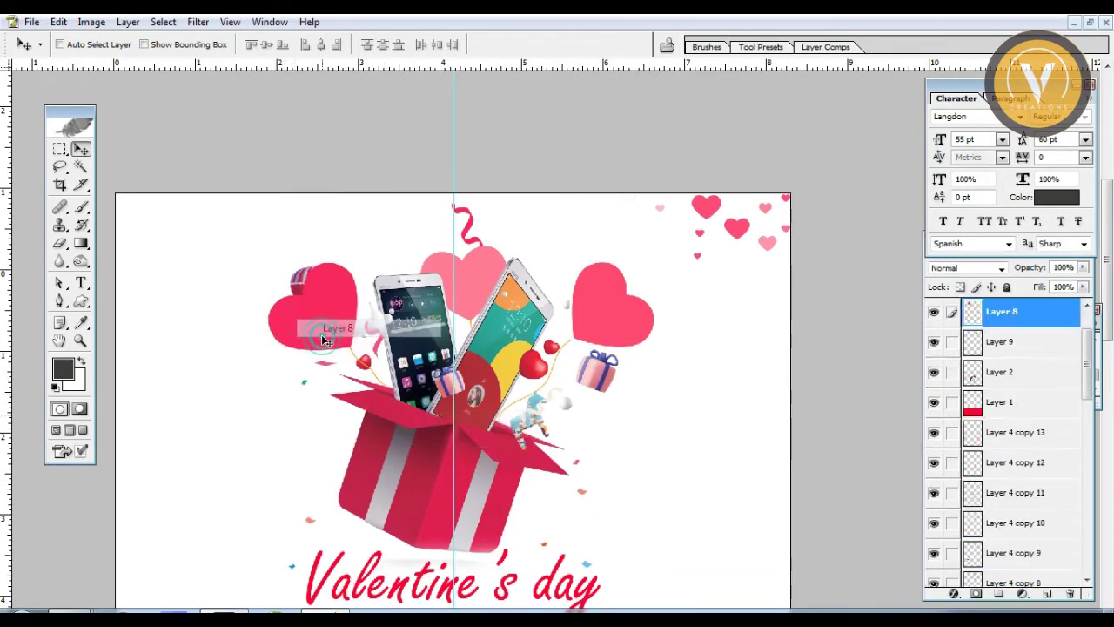
pyautogui.press('e')
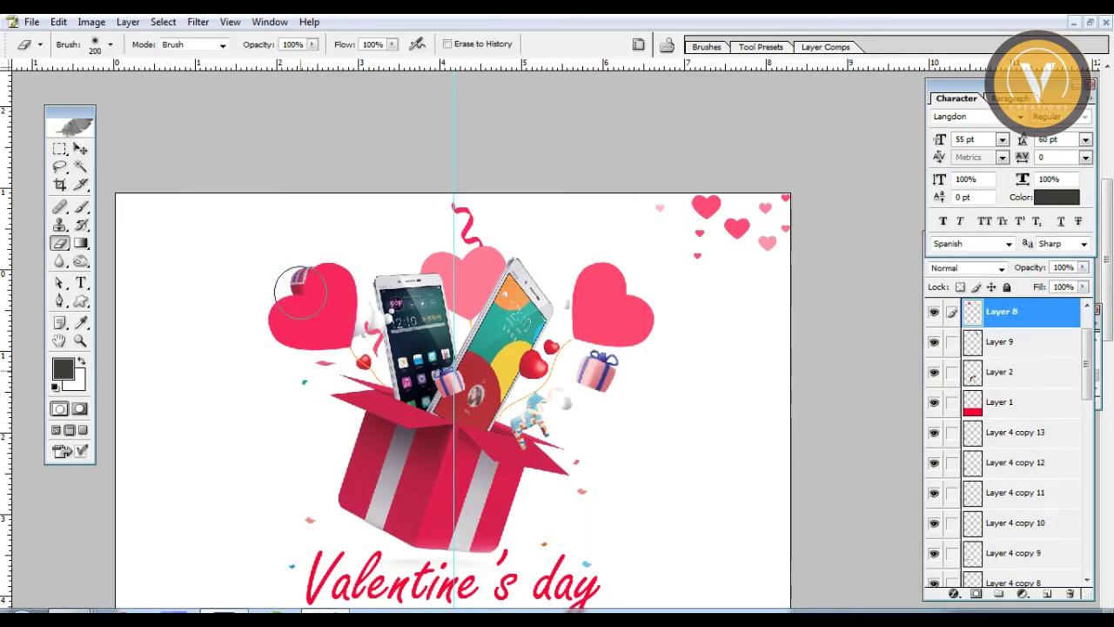
# Erase the hot-air balloon from the left heart, targeting Layer 5 and then Layer 8.
pyautogui.moveTo(311, 280); pyautogui.dragTo(318, 300)
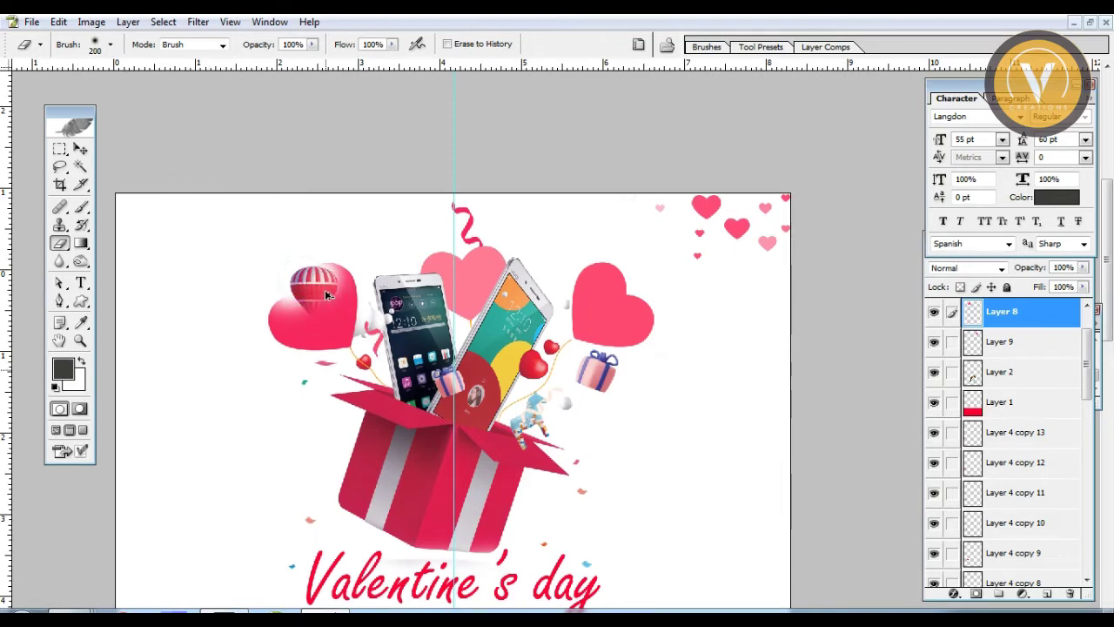
pyautogui.hotkey('ctrl', 'z')
pyautogui.press('v')
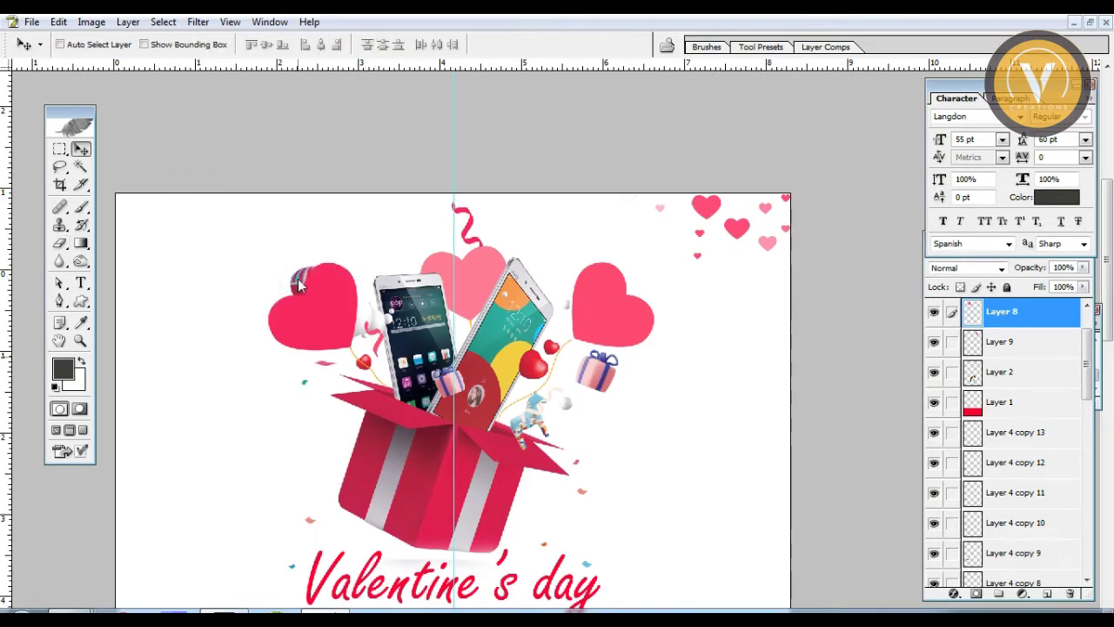
pyautogui.rightClick(296, 279)
pyautogui.click(322, 287)
pyautogui.press('e')
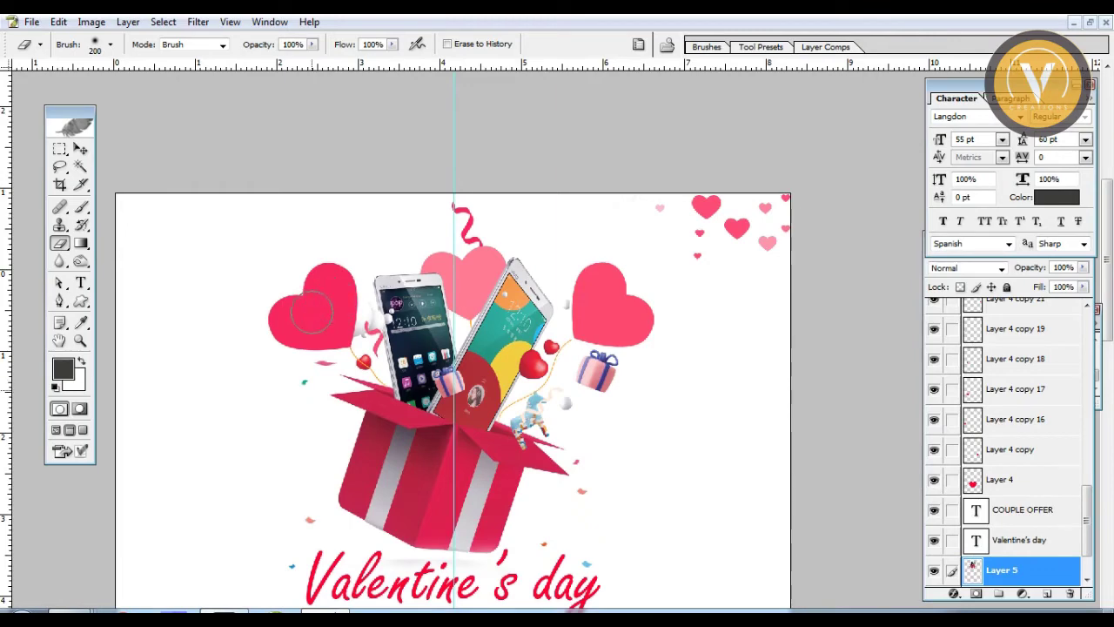
pyautogui.press('v')
pyautogui.rightClick(325, 314)
pyautogui.click(348, 318)
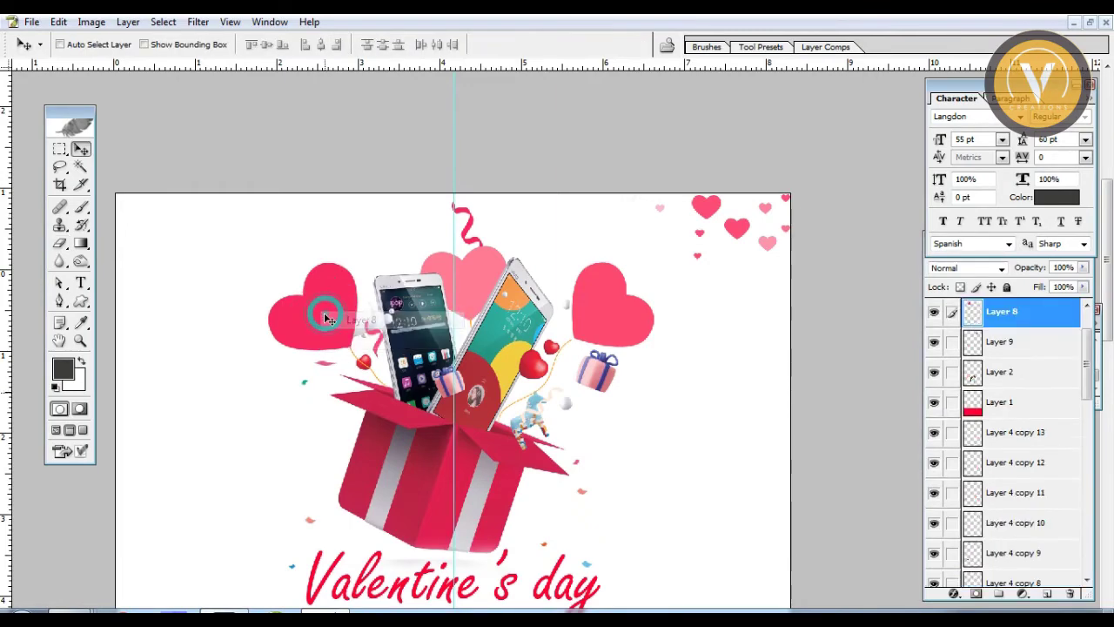
# Nudge the Valentine's day text down and right, and shift the gift-box artwork slightly.
pyautogui.moveTo(489, 539); pyautogui.dragTo(467, 387)
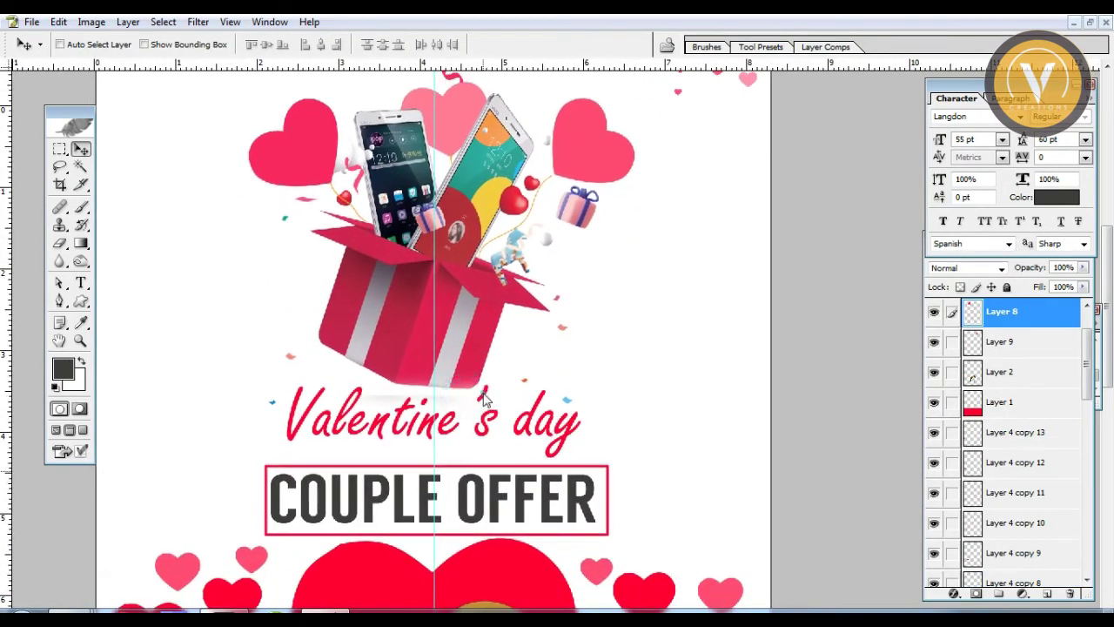
pyautogui.keyDown('ctrl'); pyautogui.click(484, 398); pyautogui.keyUp('ctrl')
pyautogui.moveTo(485, 398); pyautogui.dragTo(518, 524)
pyautogui.rightClick(483, 425)
pyautogui.click(514, 430)
pyautogui.moveTo(479, 427); pyautogui.dragTo(481, 435)
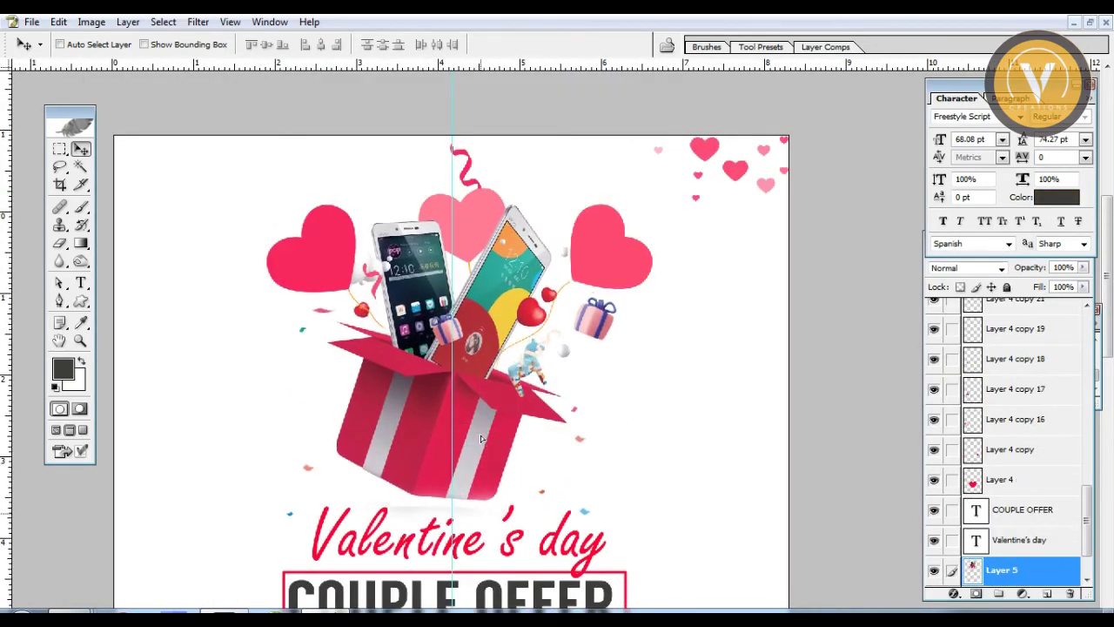
pyautogui.moveTo(470, 282); pyautogui.dragTo(503, 392)
pyautogui.rightClick(383, 383)
# Start a text layer on the left heart set in Franklin Gothic Heavy.
pyautogui.click(398, 373)
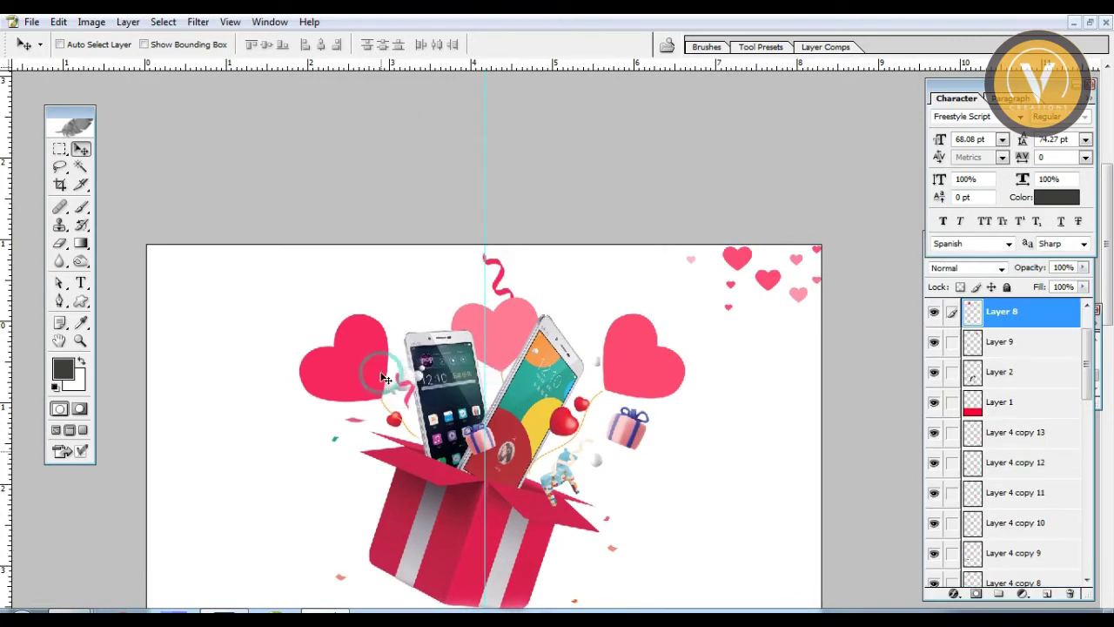
pyautogui.press('t')
pyautogui.click(368, 373)
pyautogui.hotkey('ctrl', 'a')
pyautogui.hotkey('ctrl', 't')
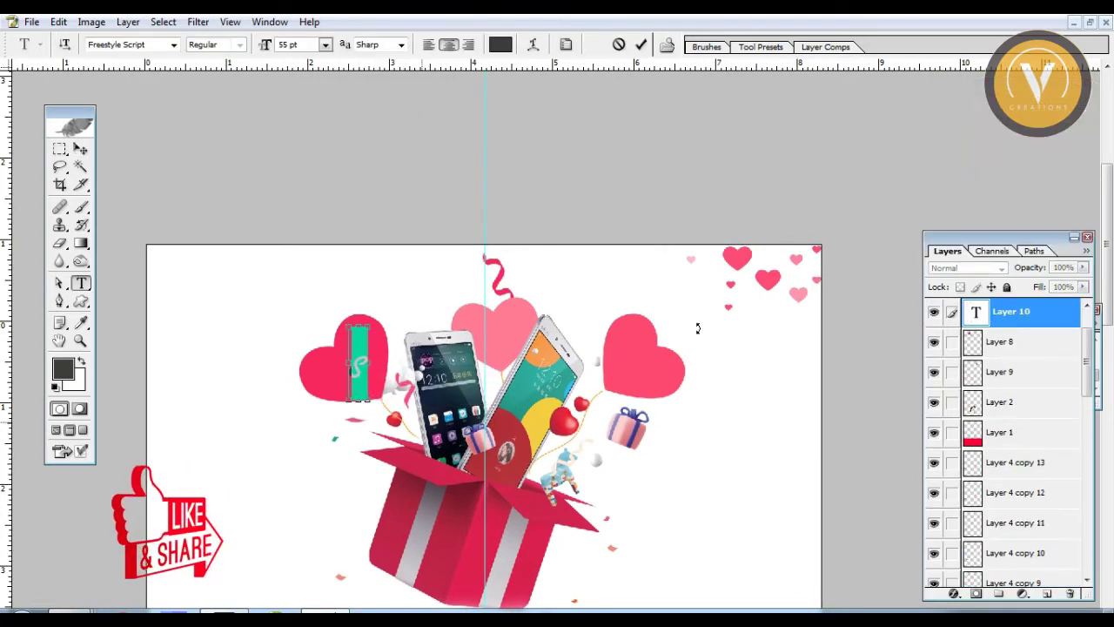
pyautogui.hotkey('ctrl', 't')
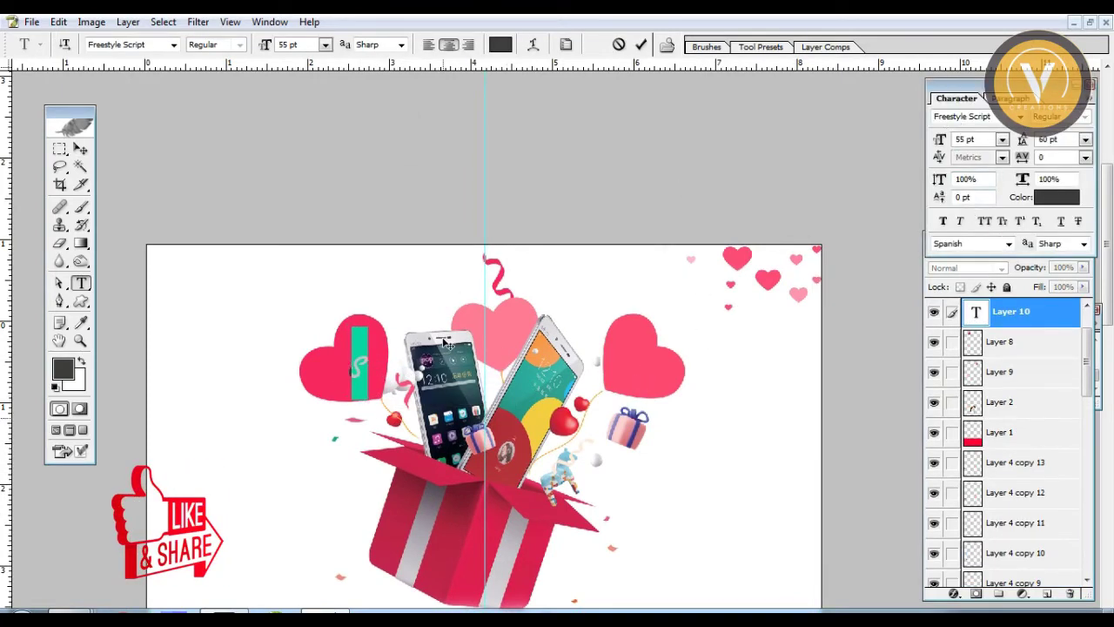
pyautogui.click(958, 117)
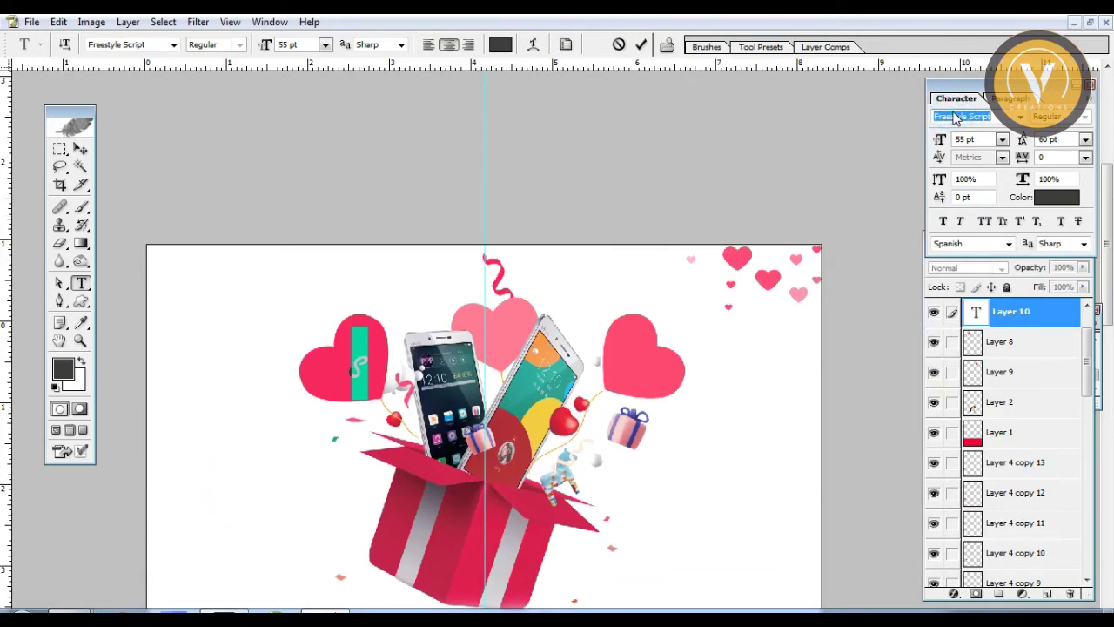
pyautogui.write('Franklin Gothic')
pyautogui.press('Return')
pyautogui.press('Down')
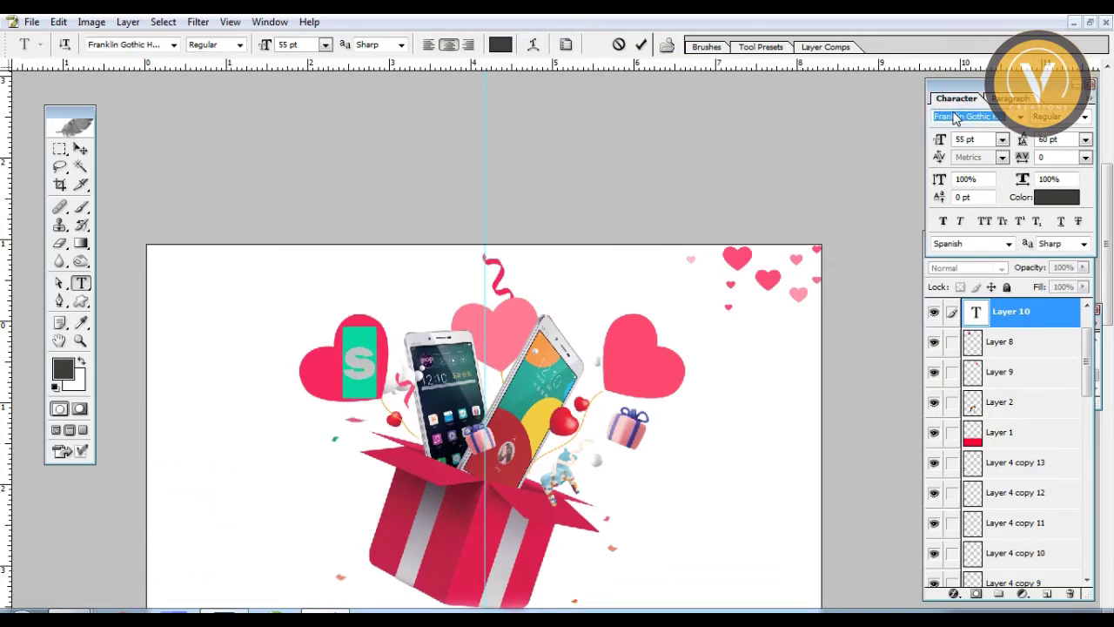
# Type '10%' and shrink the % sign to 37 pt.
pyautogui.click(362, 361)
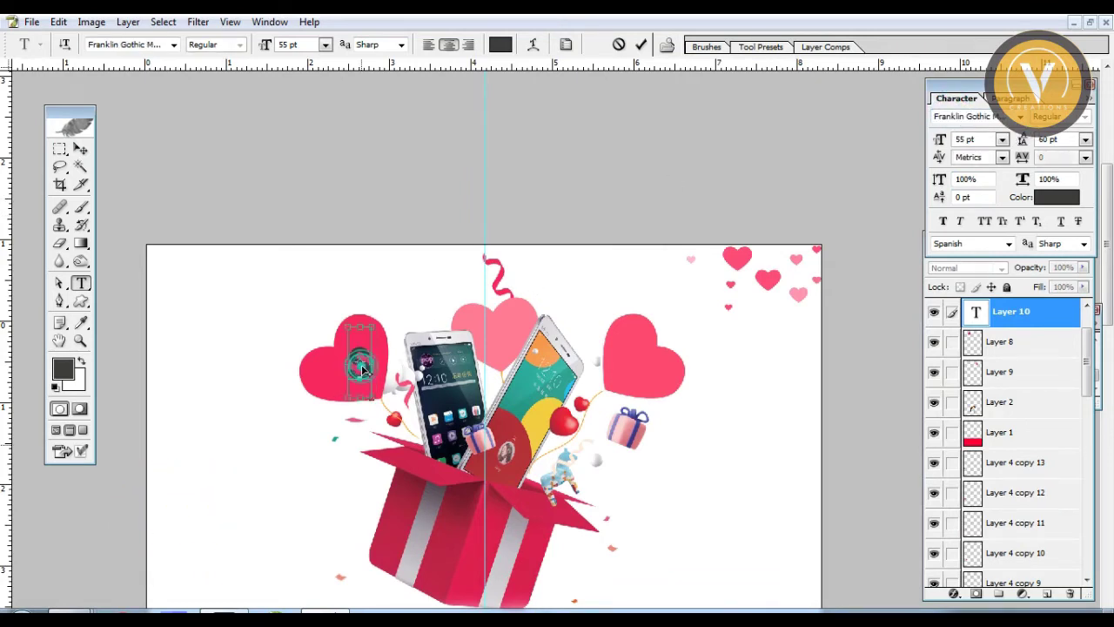
pyautogui.doubleClick(361, 362)
pyautogui.write('10')
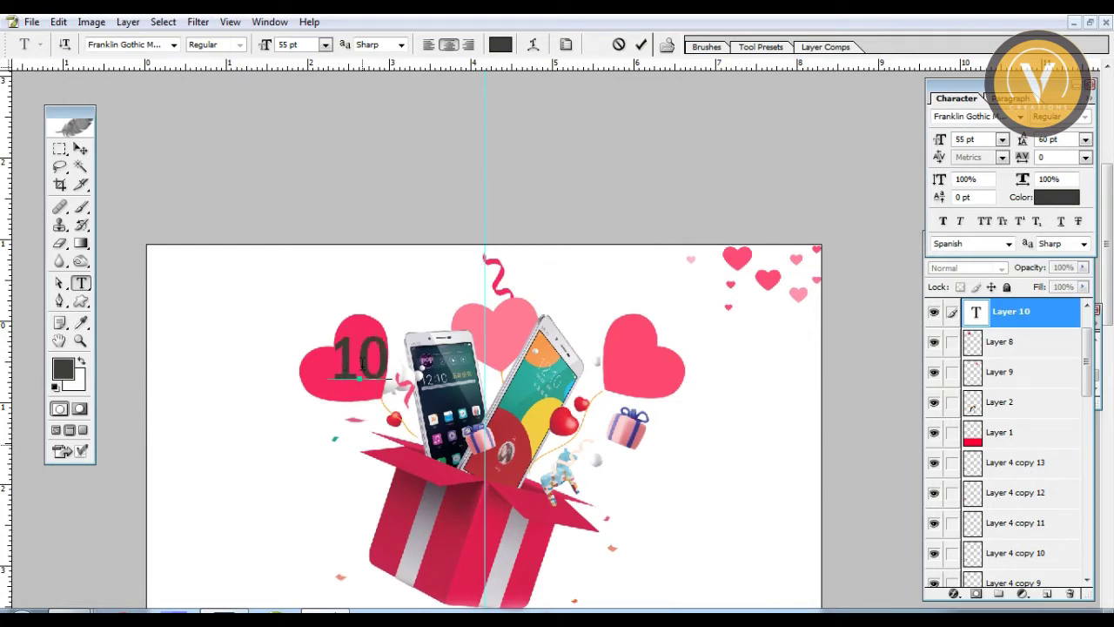
pyautogui.write('%')
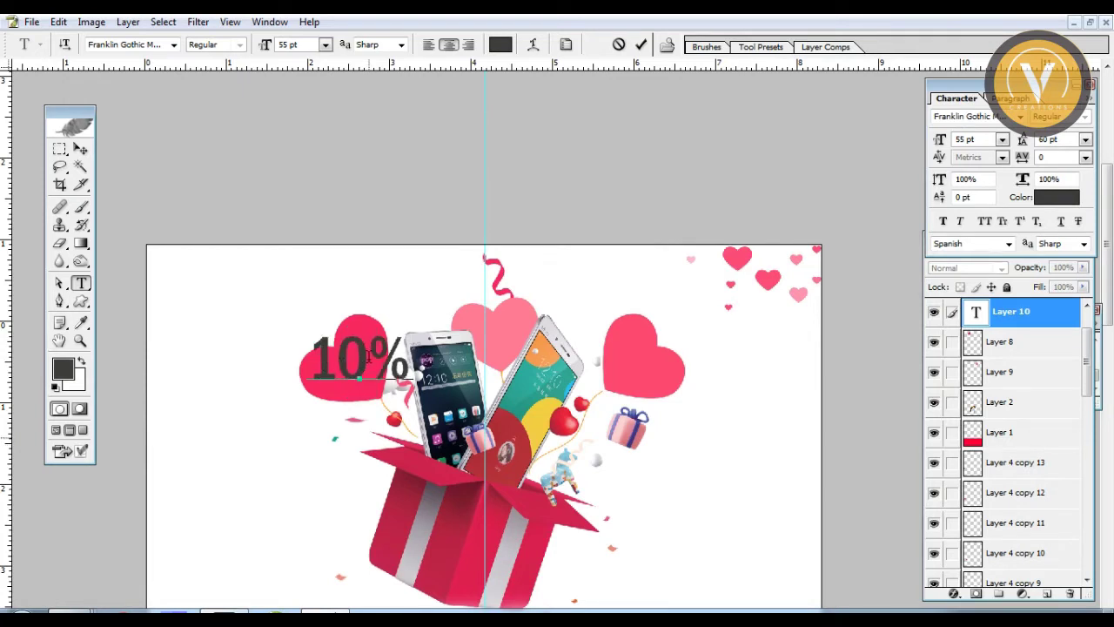
pyautogui.moveTo(368, 355); pyautogui.dragTo(468, 360)
pyautogui.hotkey('ctrl', 'shift', ',')
pyautogui.hotkey('ctrl', 'shift', ',')
pyautogui.hotkey('ctrl', 'shift', ',')
pyautogui.hotkey('ctrl', 'shift', ',')
pyautogui.hotkey('ctrl', 'shift', ',')
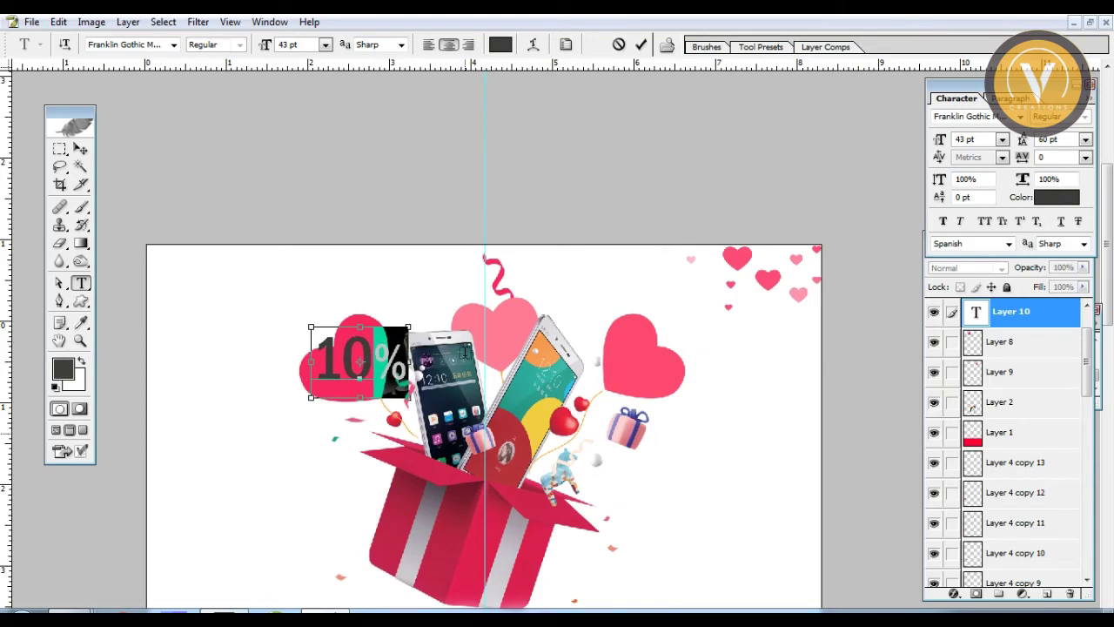
pyautogui.hotkey('ctrl', 'shift', ',')
pyautogui.hotkey('ctrl', 'shift', ',')
pyautogui.hotkey('ctrl', 'shift', ',')
pyautogui.hotkey('ctrl', 'shift', ',')
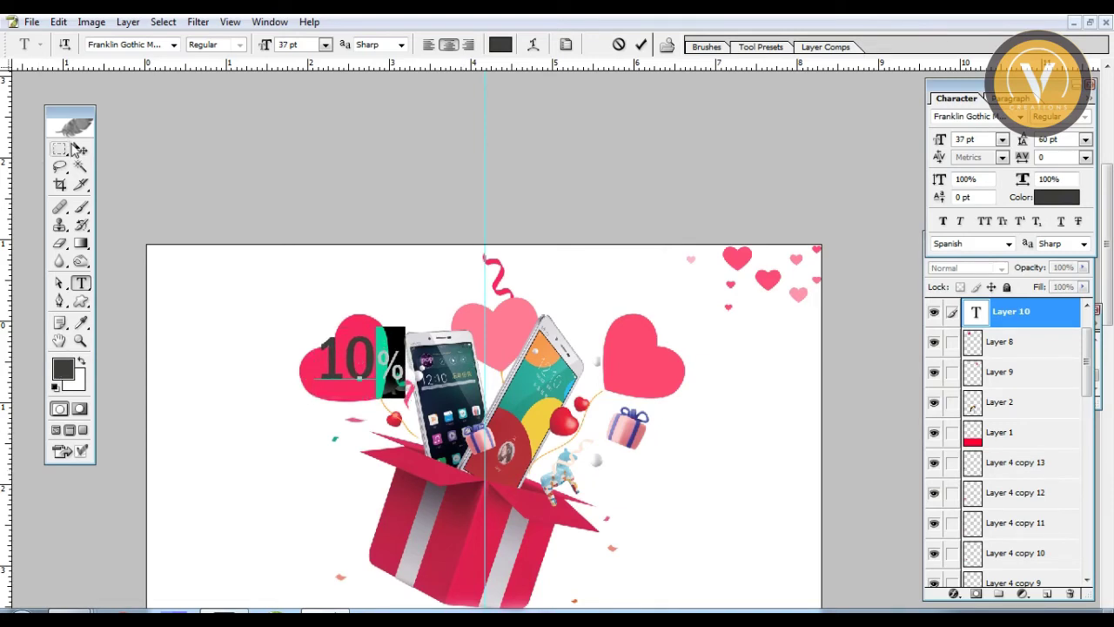
# Make the 10% text white, move it onto the left heart and rotate it.
pyautogui.click(79, 149)
pyautogui.hotkey('ctrl', 'BackSpace')
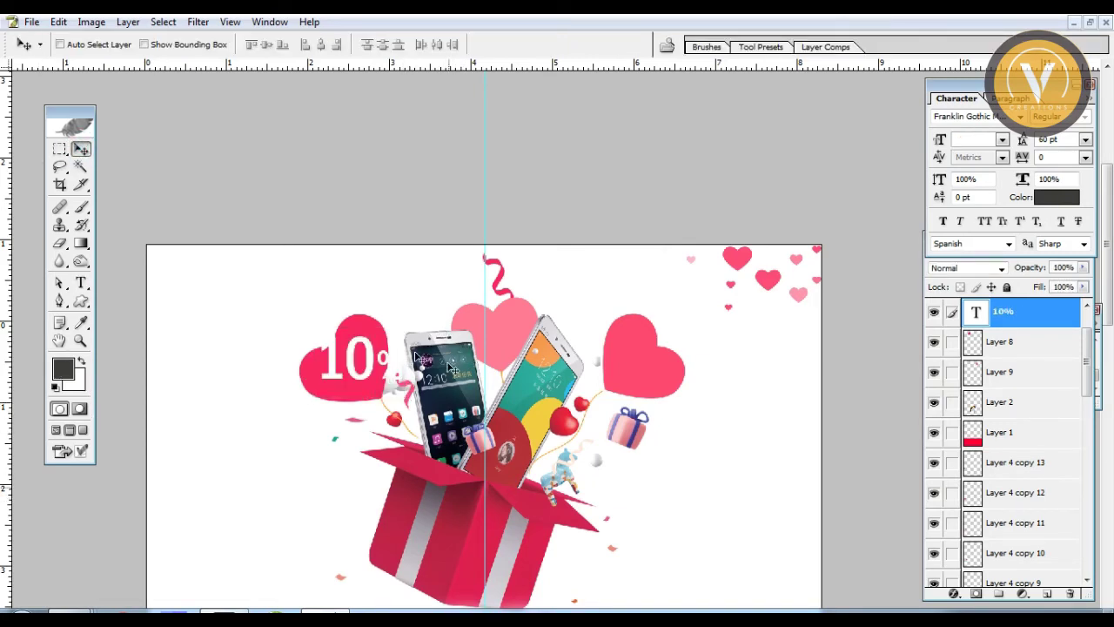
pyautogui.keyDown('ctrl'); pyautogui.click(368, 362); pyautogui.keyUp('ctrl')
pyautogui.moveTo(406, 381)
pyautogui.mouseDown()
pyautogui.moveTo(378, 394)
pyautogui.moveTo(405, 368)
pyautogui.moveTo(374, 377)
pyautogui.moveTo(334, 353)
pyautogui.moveTo(367, 335)
pyautogui.mouseUp()
pyautogui.hotkey('ctrl', 't')
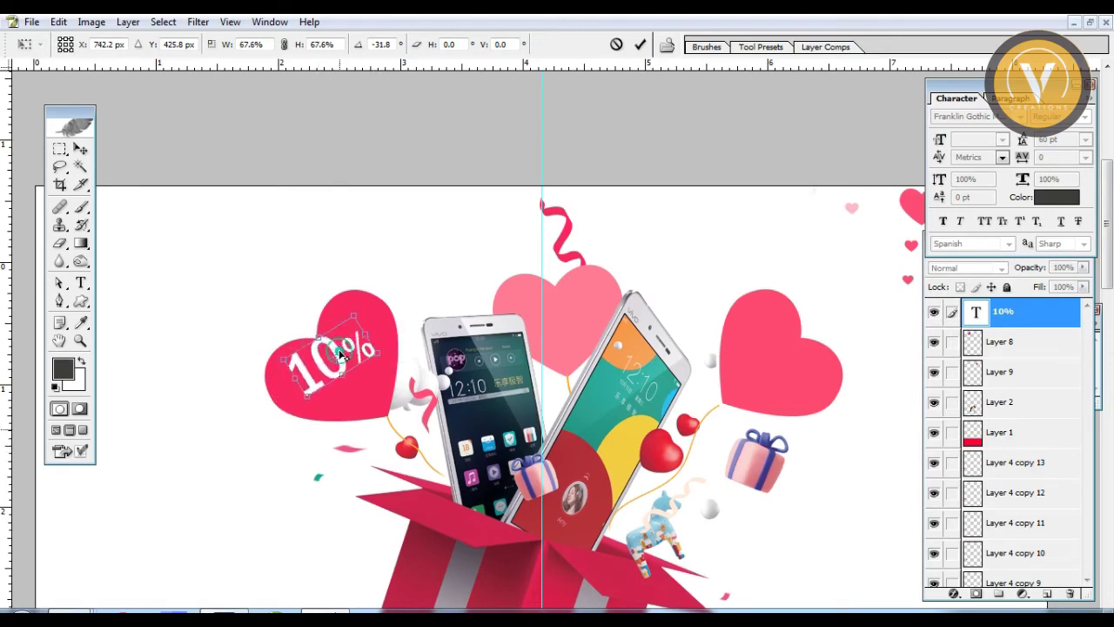
pyautogui.press('Return')
# Add an Offer text layer on the left heart in Freestyle Script.
pyautogui.press('t')
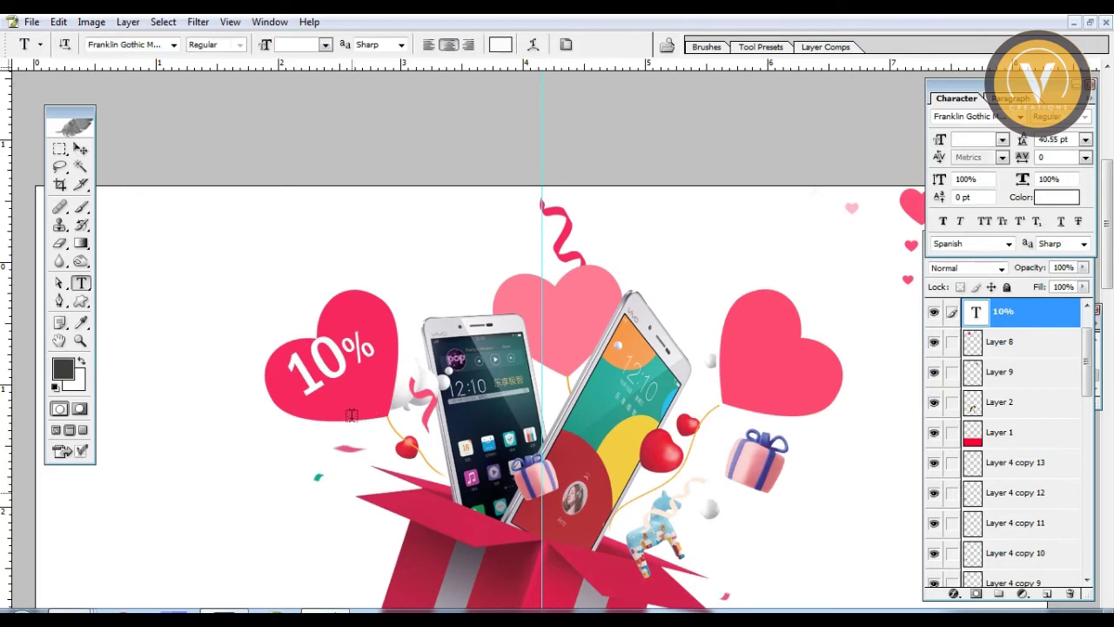
pyautogui.click(279, 456)
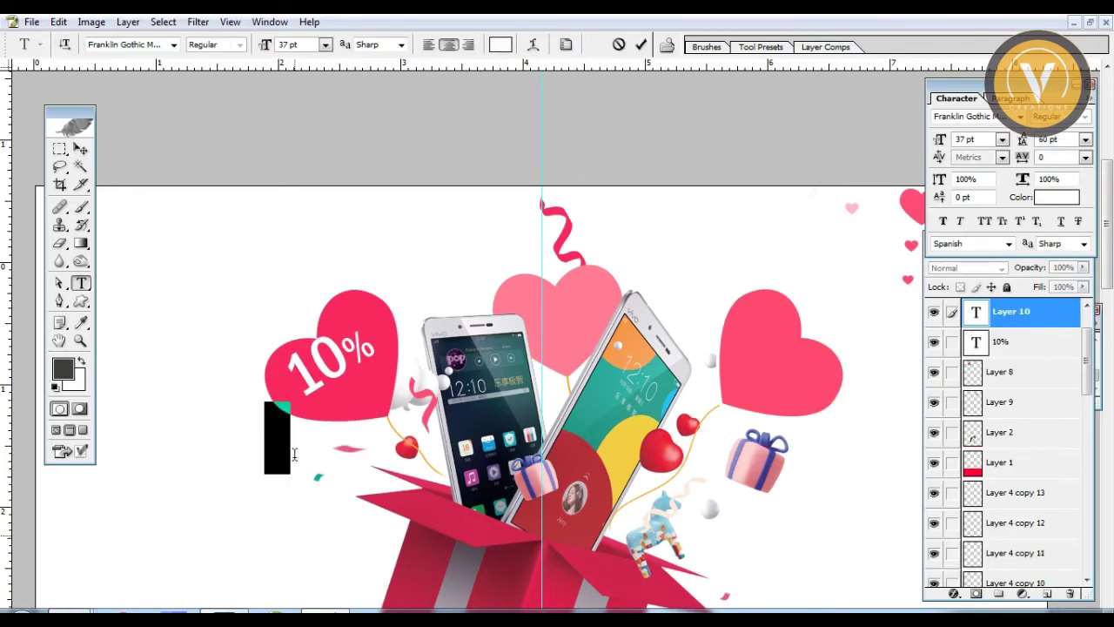
pyautogui.hotkey('ctrl', 'Return')
pyautogui.press('v')
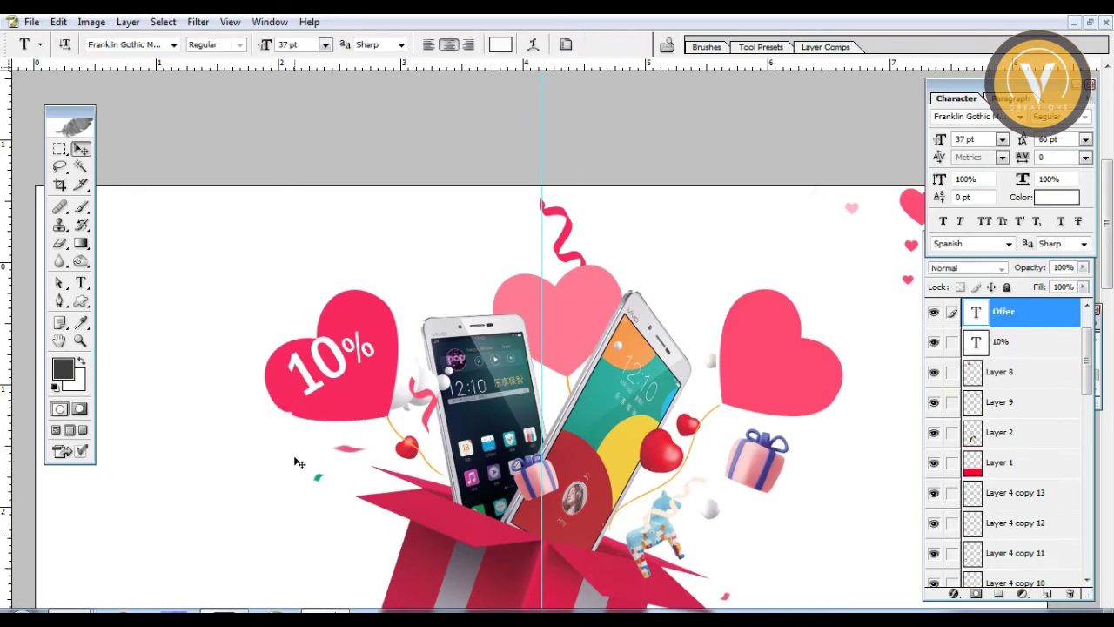
pyautogui.moveTo(295, 455); pyautogui.dragTo(370, 414)
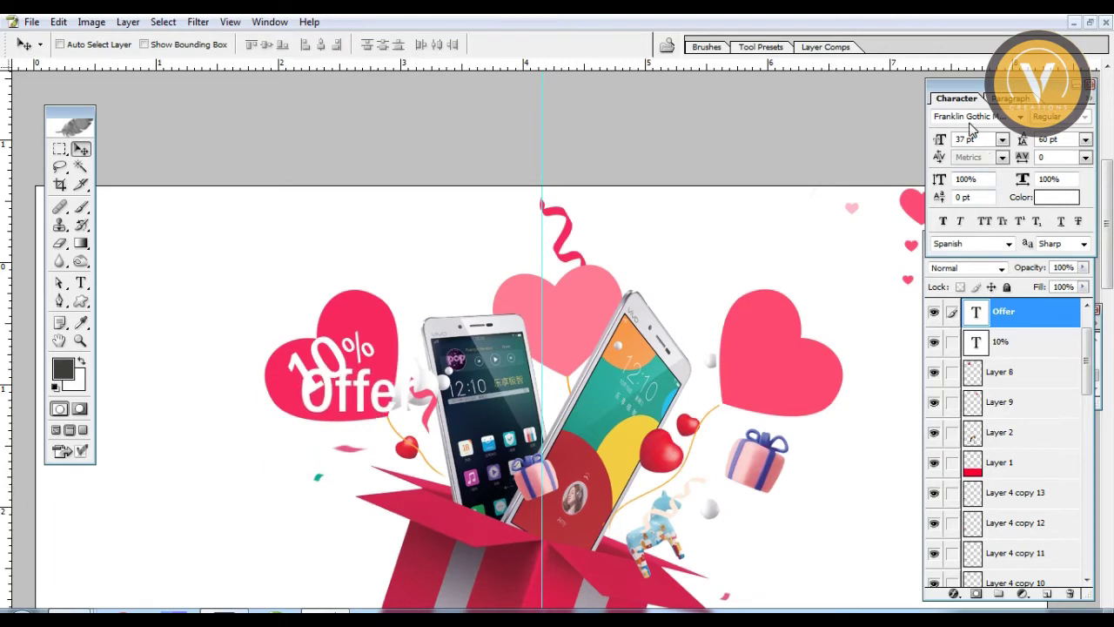
pyautogui.click(972, 119)
pyautogui.press('Down')
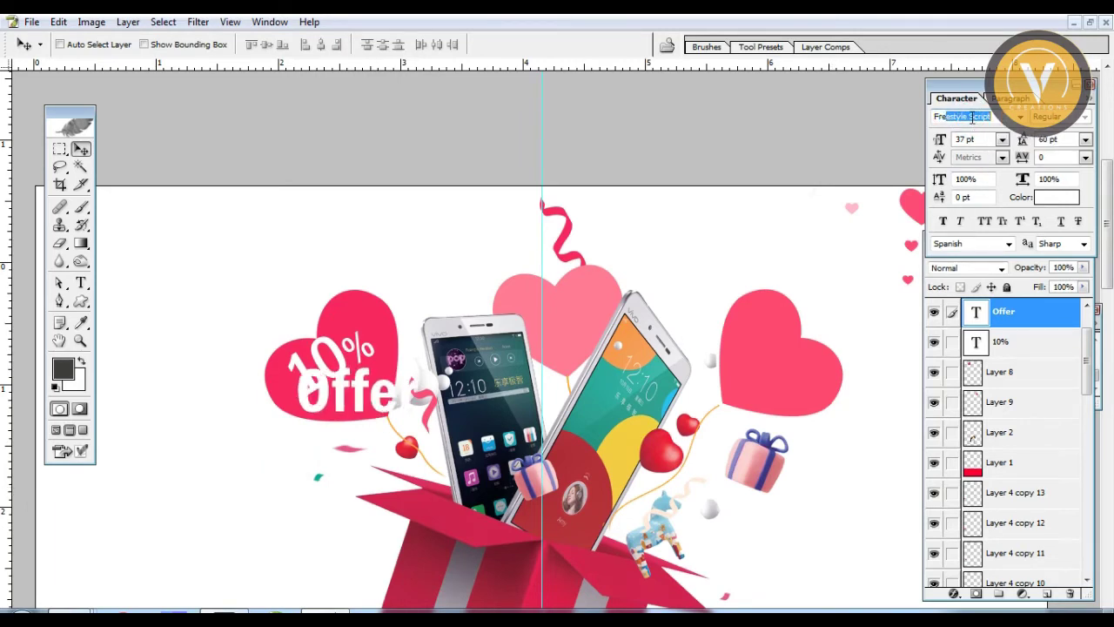
pyautogui.press('Return')
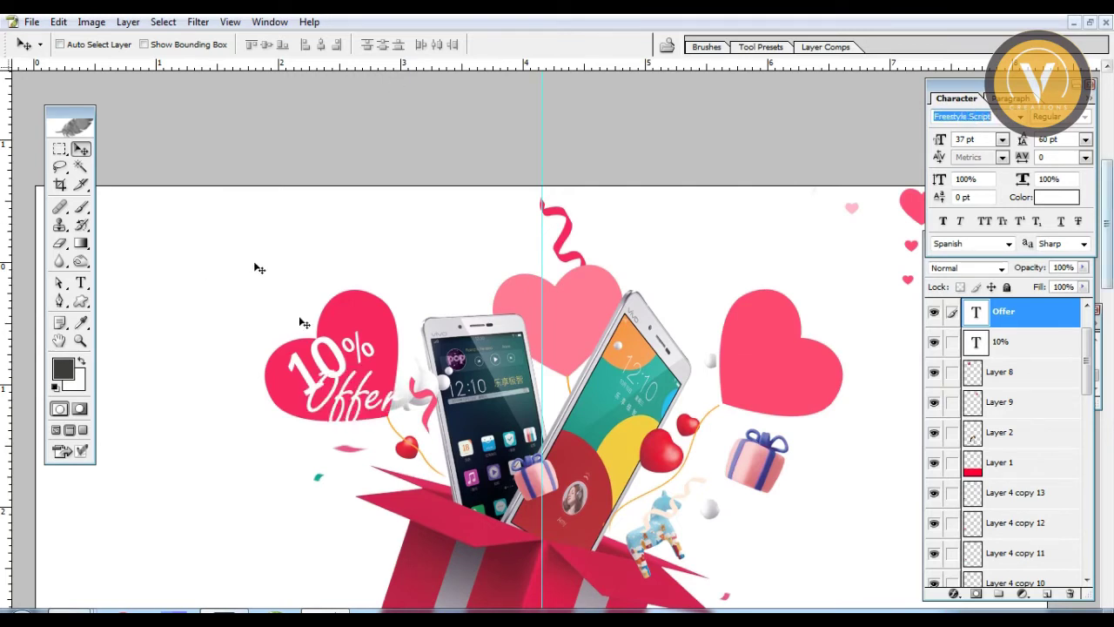
# Tilt the script text to match the 10% and retype it as 'Discount'.
pyautogui.hotkey('ctrl', 't')
pyautogui.moveTo(433, 443)
pyautogui.mouseDown()
pyautogui.moveTo(444, 387)
pyautogui.moveTo(357, 401)
pyautogui.moveTo(362, 389)
pyautogui.mouseUp()
pyautogui.press('Return')
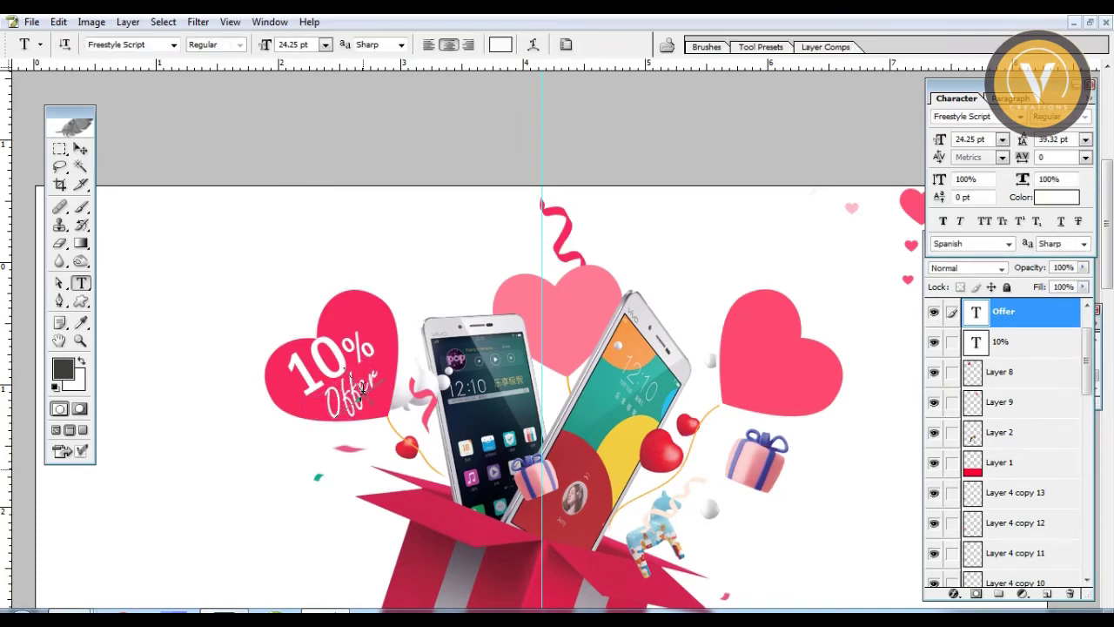
pyautogui.doubleClick(362, 390)
pyautogui.write('Dis')
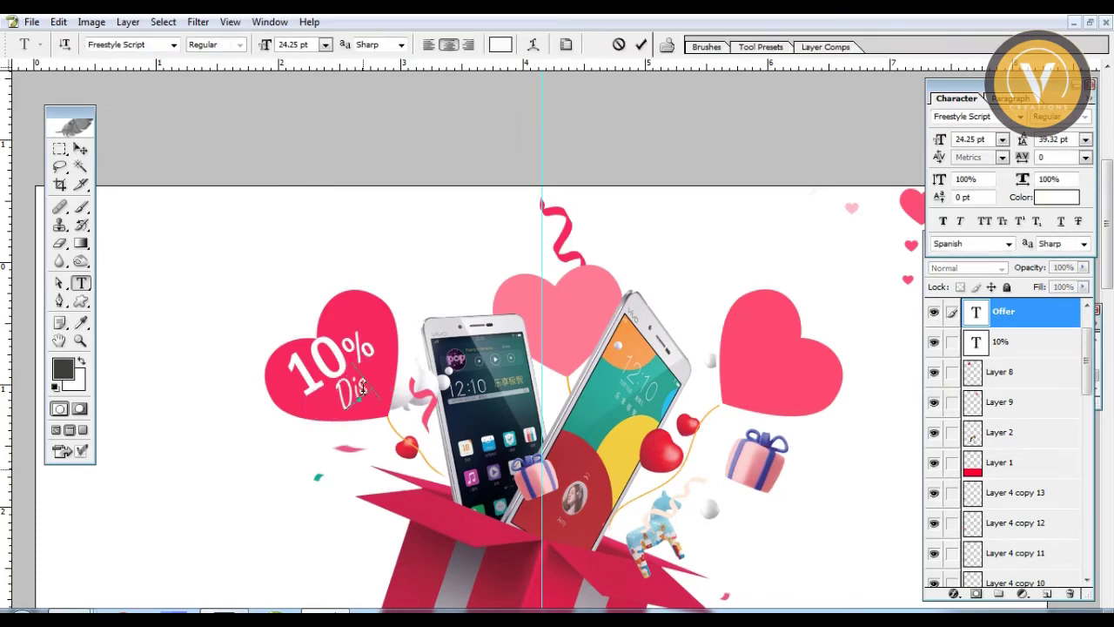
pyautogui.write('count')
pyautogui.hotkey('ctrl', 'Return')
# Nudge and rotate Discount further, then shift the 10% up-right so they don't overlap.
pyautogui.press('v')
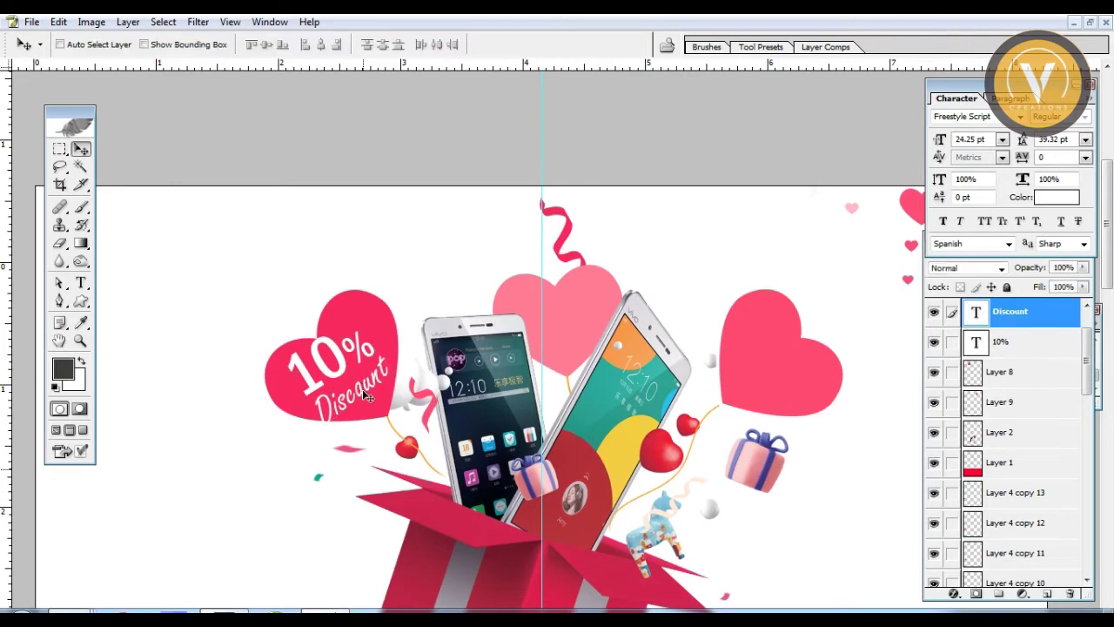
pyautogui.moveTo(345, 403); pyautogui.dragTo(342, 397)
pyautogui.hotkey('ctrl', 't')
pyautogui.moveTo(402, 346); pyautogui.dragTo(383, 370)
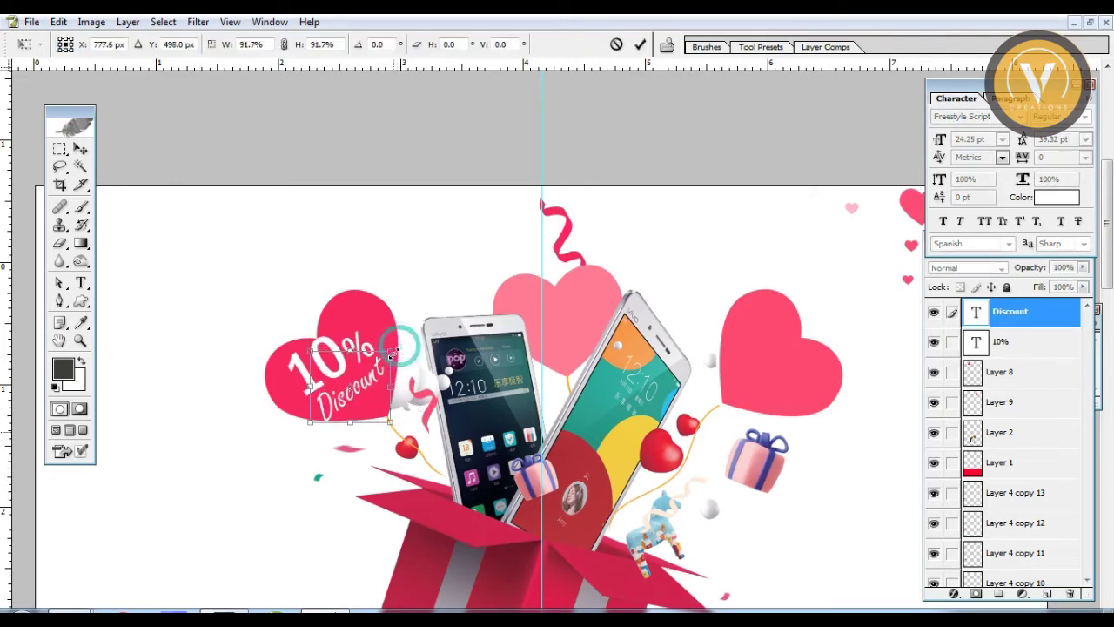
pyautogui.press('Return')
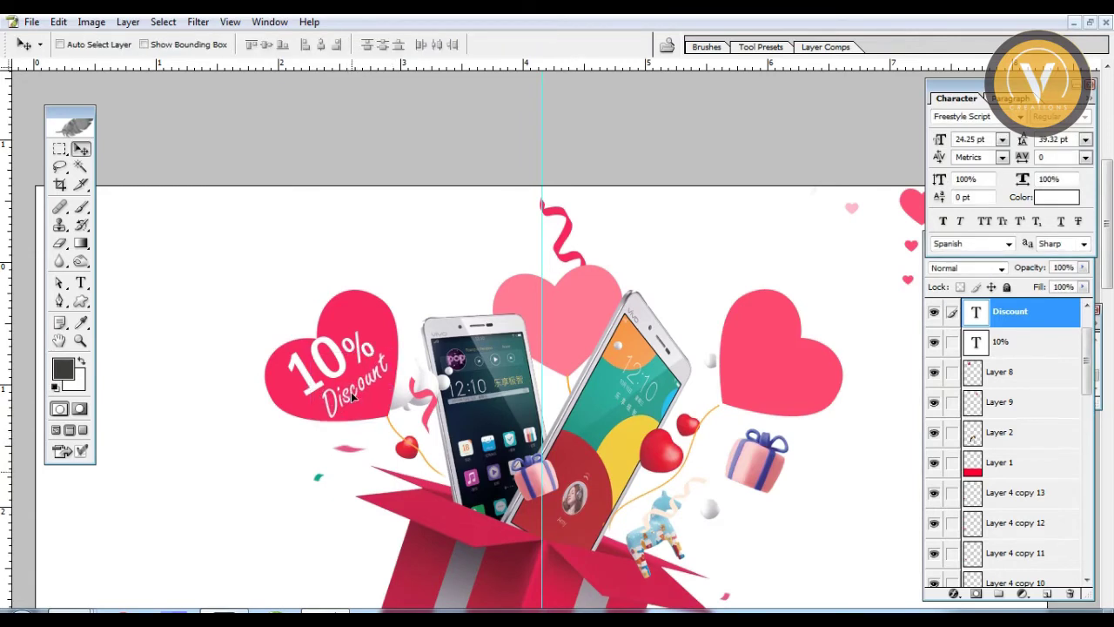
pyautogui.keyDown('ctrl'); pyautogui.click(349, 376); pyautogui.keyUp('ctrl')
pyautogui.moveTo(343, 379); pyautogui.dragTo(350, 374)
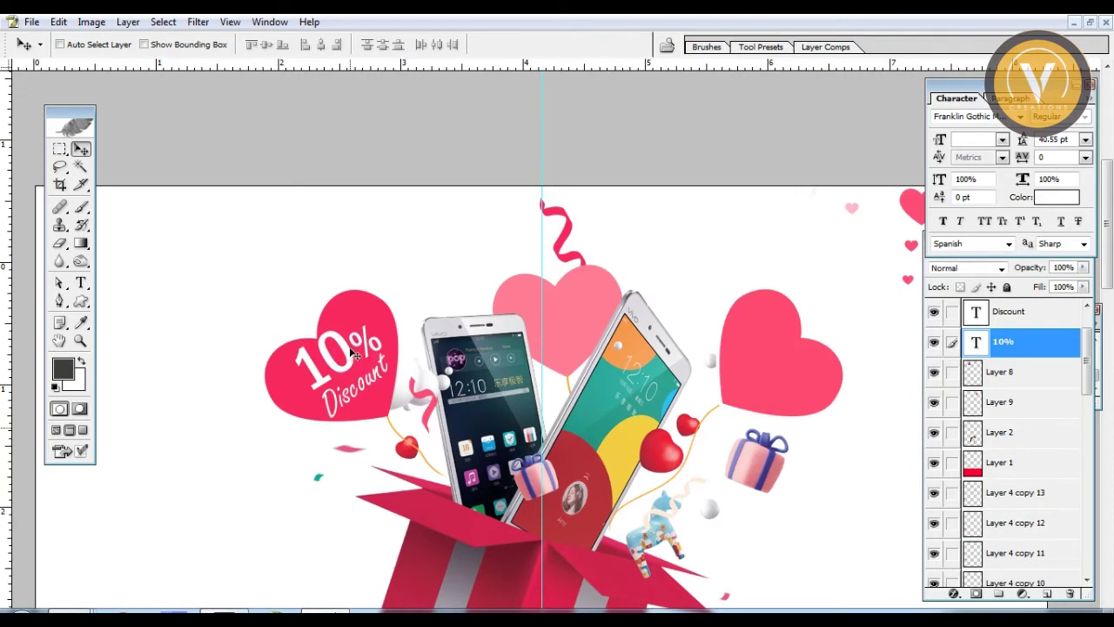
# Duplicate the 10% text onto the right heart and tilt it like the left one.
pyautogui.rightClick(354, 353)
pyautogui.click(347, 352)
pyautogui.moveTo(700, 347); pyautogui.dragTo(766, 349)
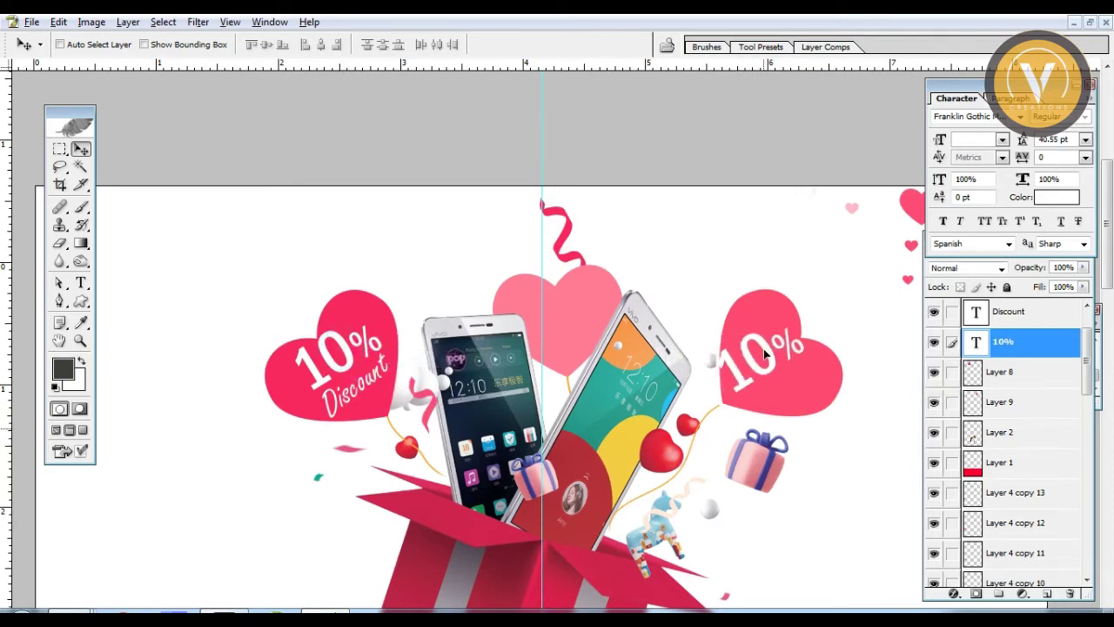
pyautogui.hotkey('ctrl', 't')
pyautogui.moveTo(868, 395)
pyautogui.mouseDown()
pyautogui.moveTo(822, 459)
pyautogui.moveTo(791, 469)
pyautogui.mouseUp()
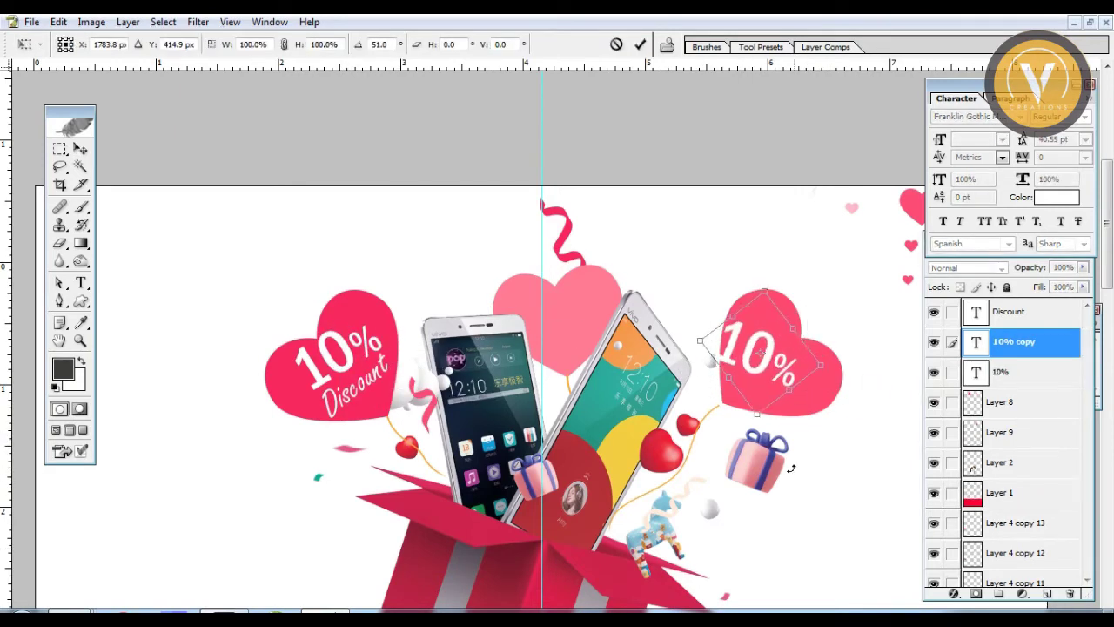
pyautogui.moveTo(770, 374); pyautogui.dragTo(789, 376)
pyautogui.moveTo(849, 396); pyautogui.dragTo(838, 409)
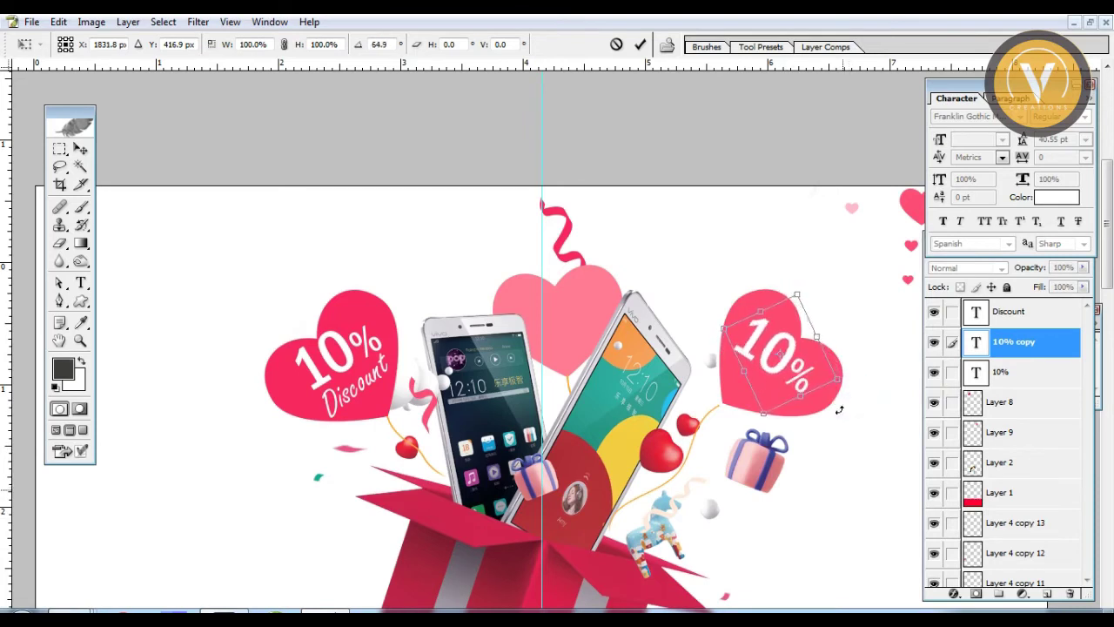
pyautogui.moveTo(792, 370); pyautogui.dragTo(772, 372)
pyautogui.press('Return')
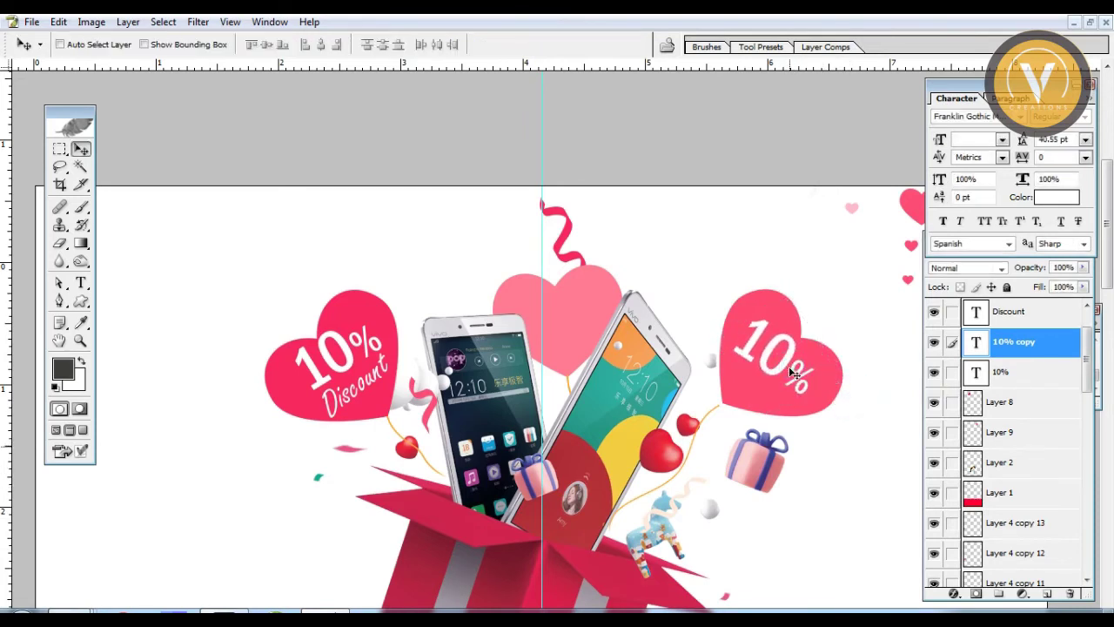
# Retype the copied text on the right heart as '20%'.
pyautogui.press('t')
pyautogui.doubleClick(725, 329)
pyautogui.write('20%')
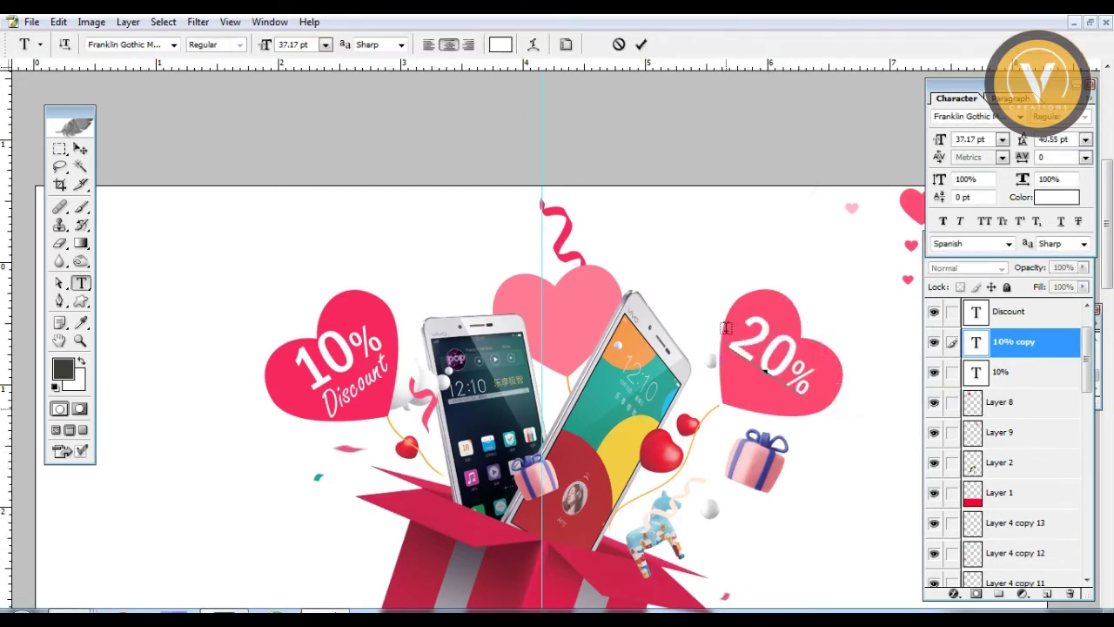
pyautogui.hotkey('ctrl', 'Return')
# Duplicate the Discount script onto the right heart, rotated and positioned under 20%.
pyautogui.click(341, 387)
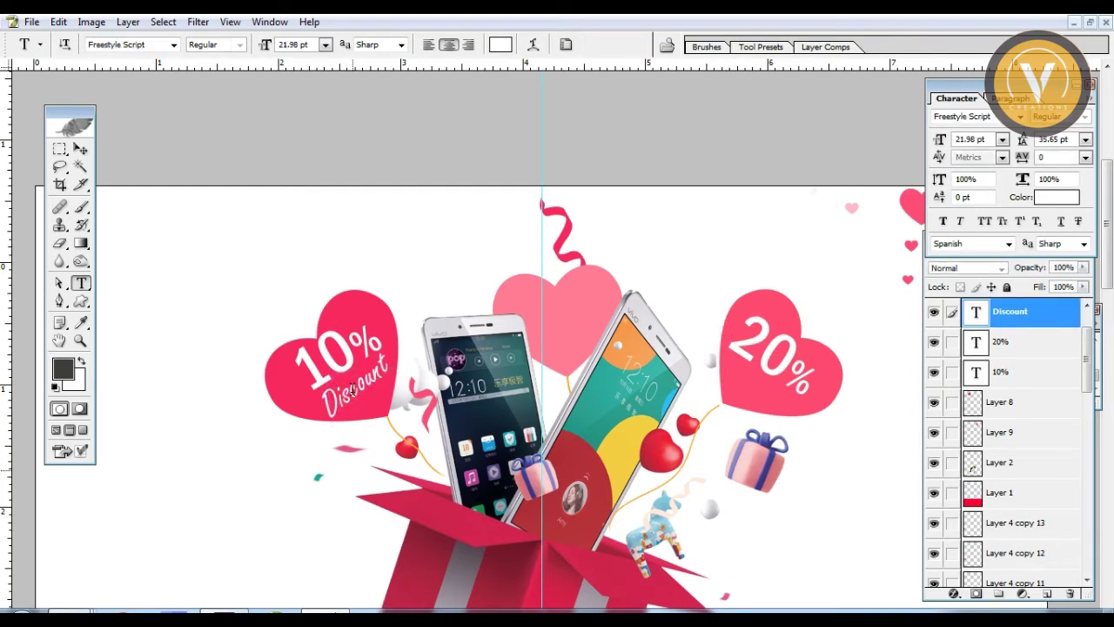
pyautogui.press('v')
pyautogui.rightClick(333, 396)
pyautogui.click(349, 402)
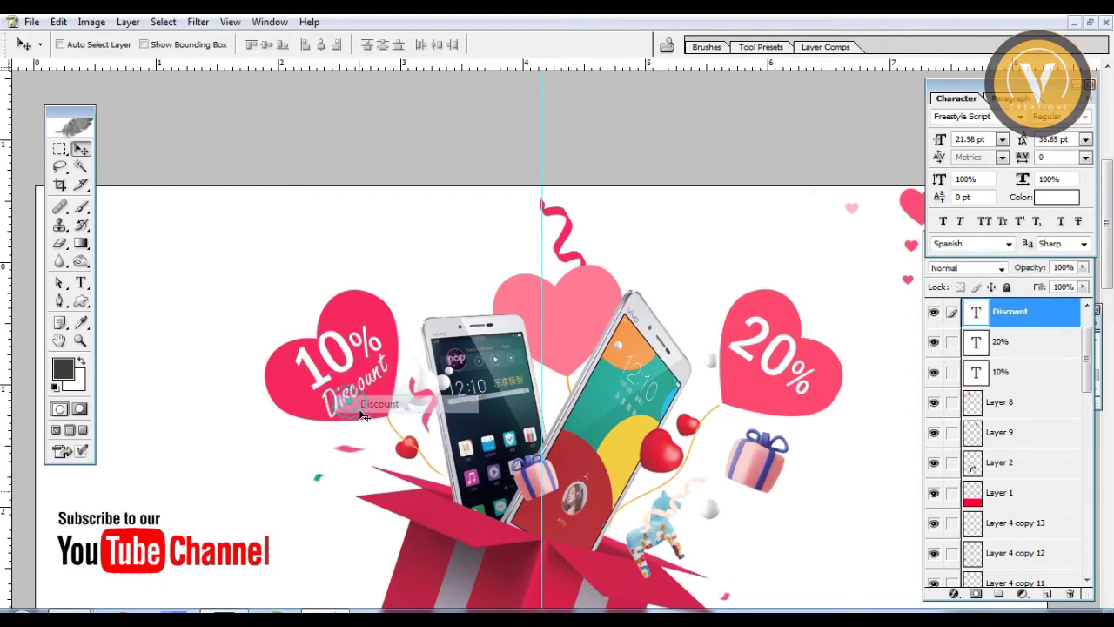
pyautogui.moveTo(344, 402); pyautogui.dragTo(740, 396)
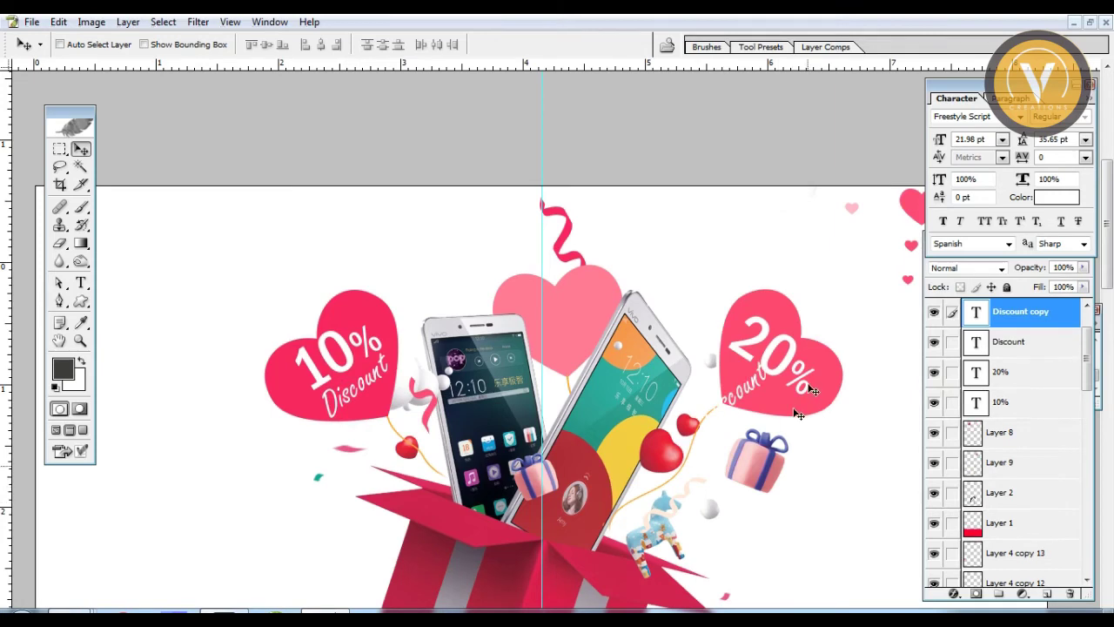
pyautogui.hotkey('ctrl', 't')
pyautogui.moveTo(836, 435); pyautogui.dragTo(757, 497)
pyautogui.moveTo(735, 401); pyautogui.dragTo(758, 387)
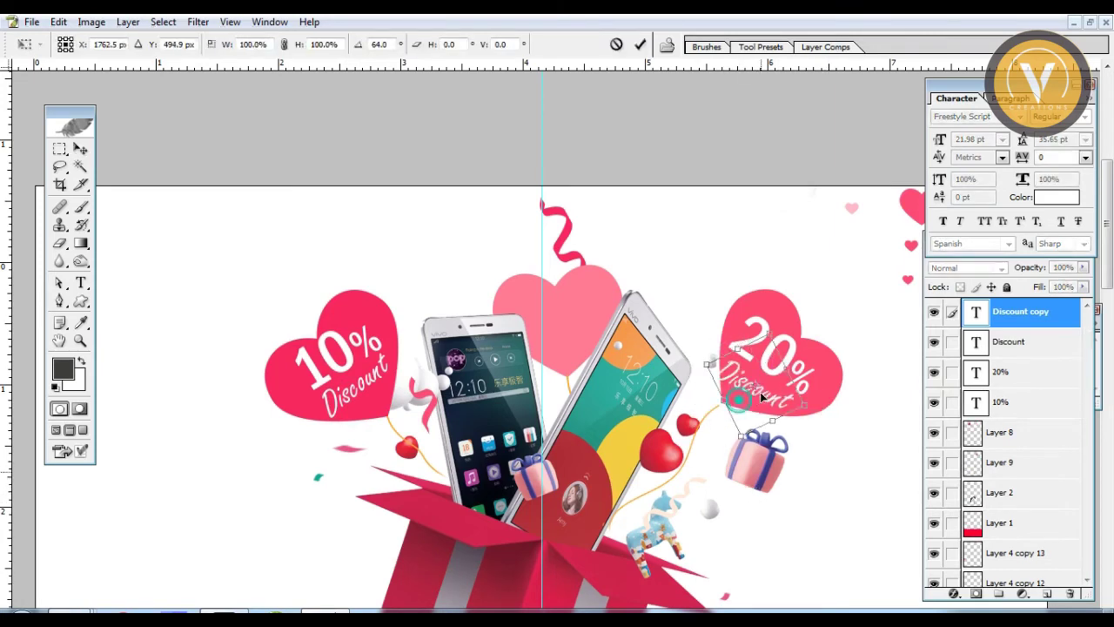
pyautogui.moveTo(814, 457); pyautogui.dragTo(824, 432)
pyautogui.moveTo(761, 399); pyautogui.dragTo(815, 402)
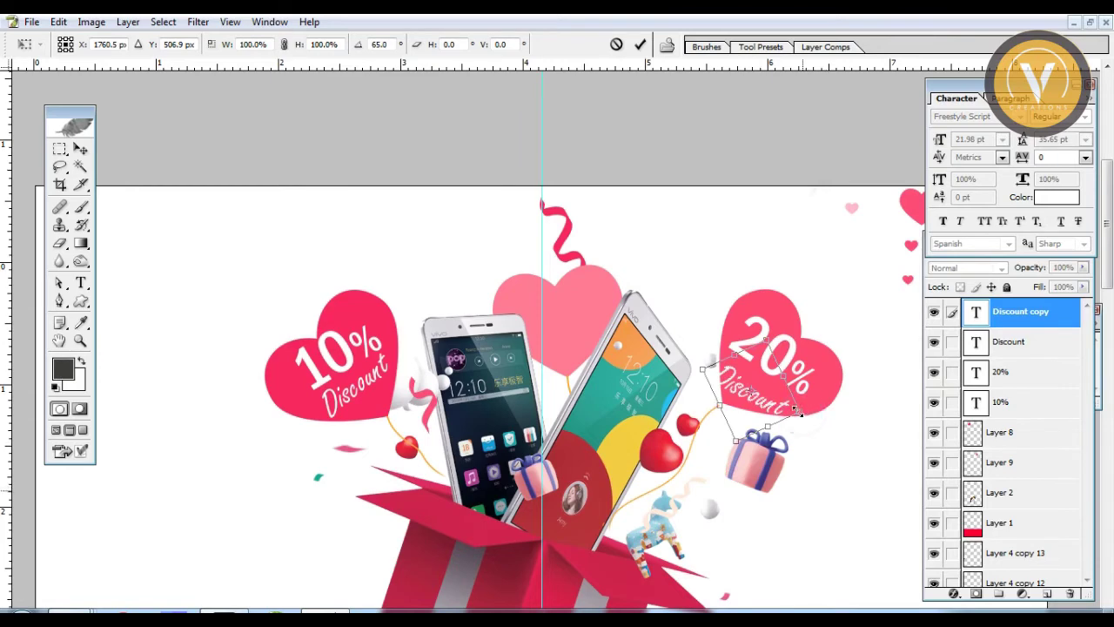
pyautogui.doubleClick(779, 399)
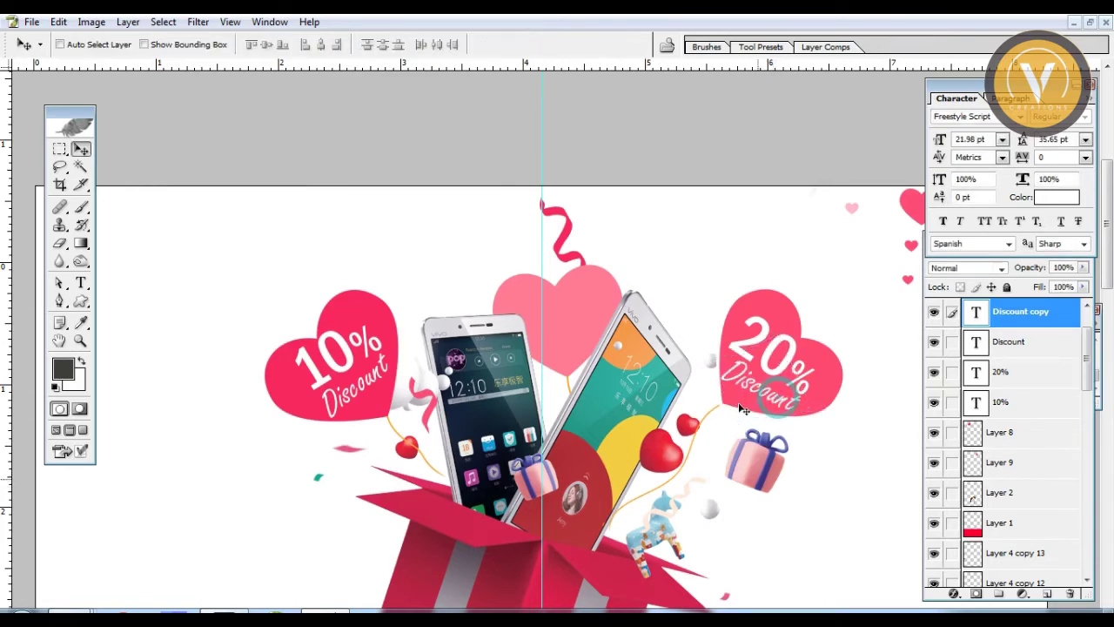
pyautogui.hotkey('ctrl', '-')
pyautogui.hotkey('ctrl', '-')
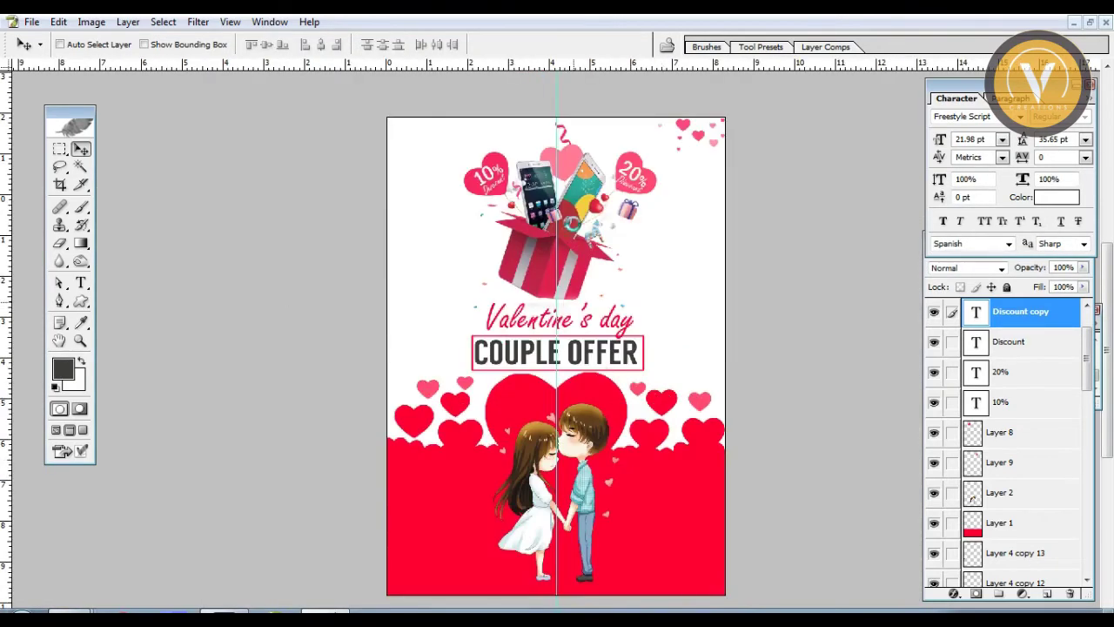
pyautogui.click(609, 381)
pyautogui.click(571, 359)
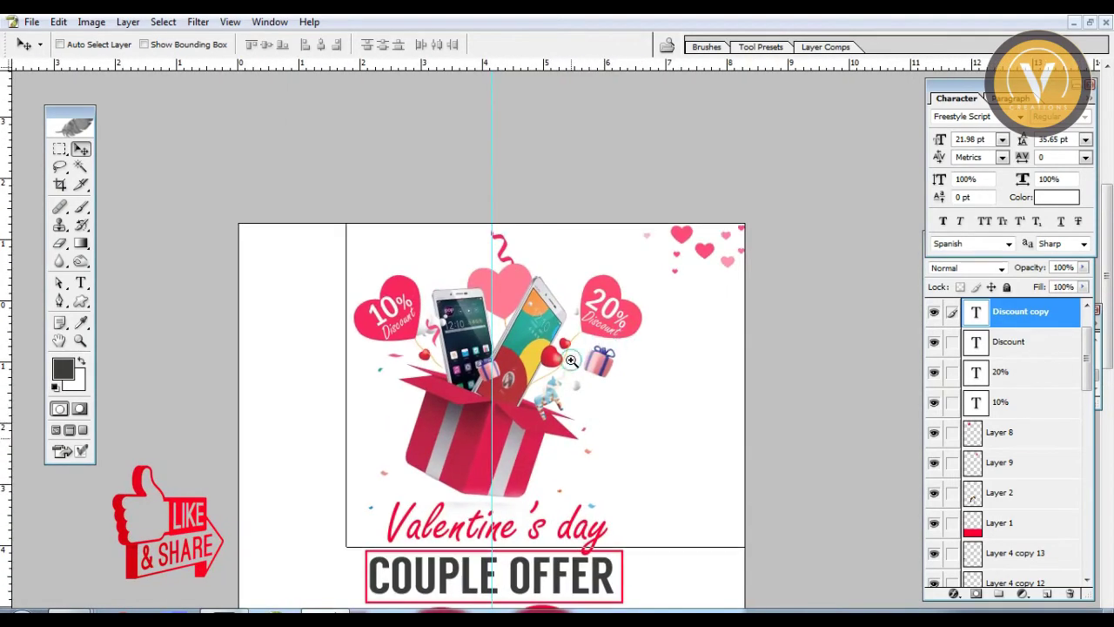
pyautogui.click(571, 360)
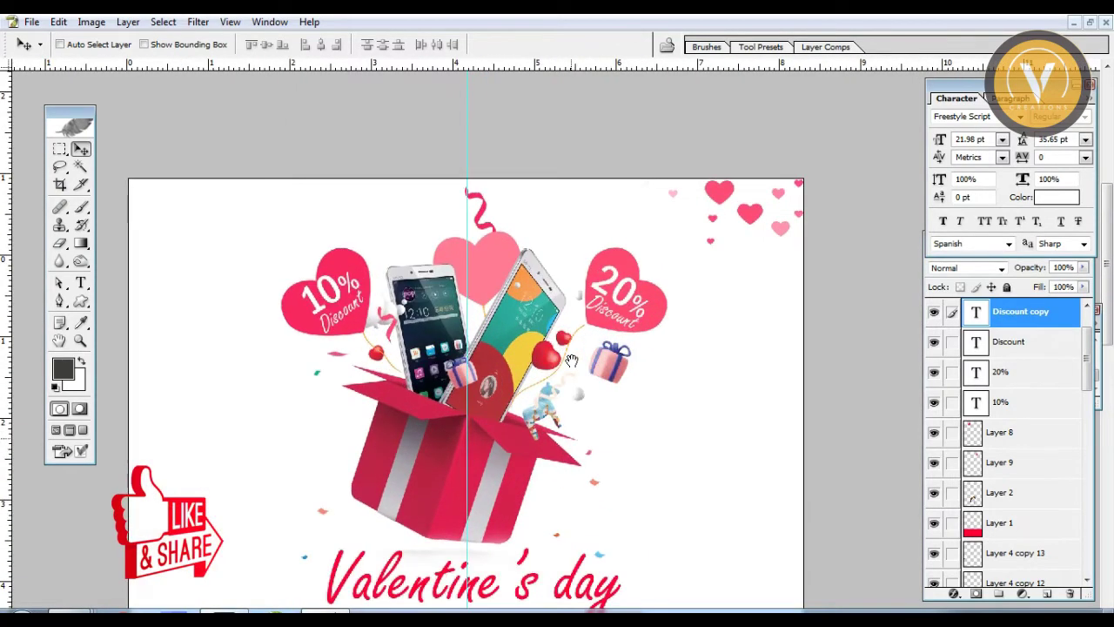
pyautogui.click(530, 410)
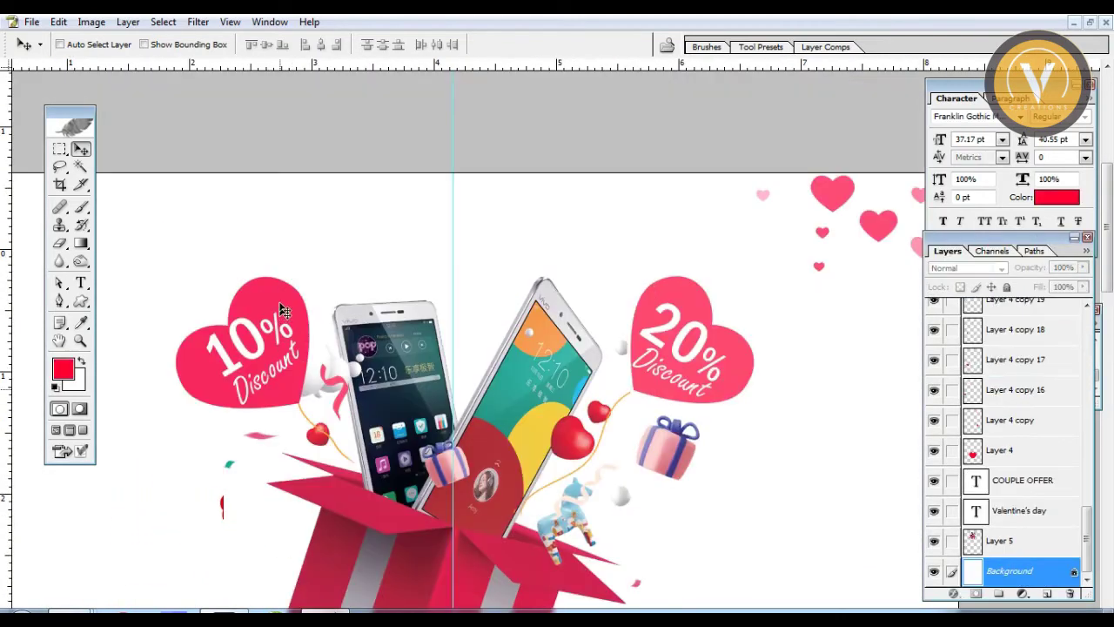
pyautogui.keyDown('ctrl'); pyautogui.click(291, 296); pyautogui.keyUp('ctrl')
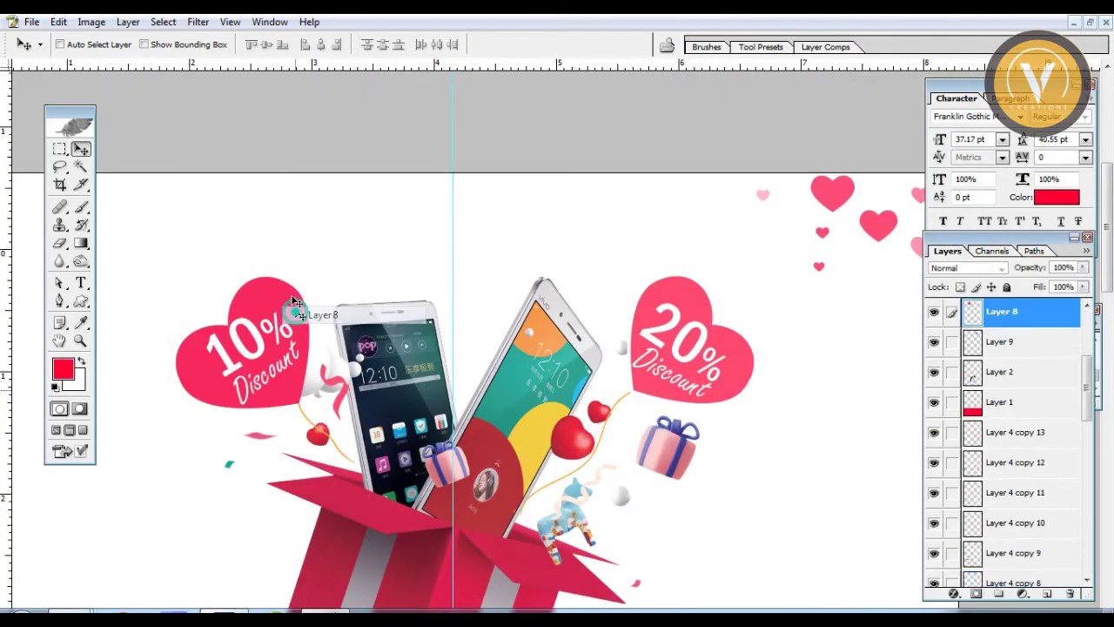
pyautogui.rightClick(279, 344)
# Link the left heart with its 10% text and enlarge it to about 127%.
pyautogui.click(296, 356)
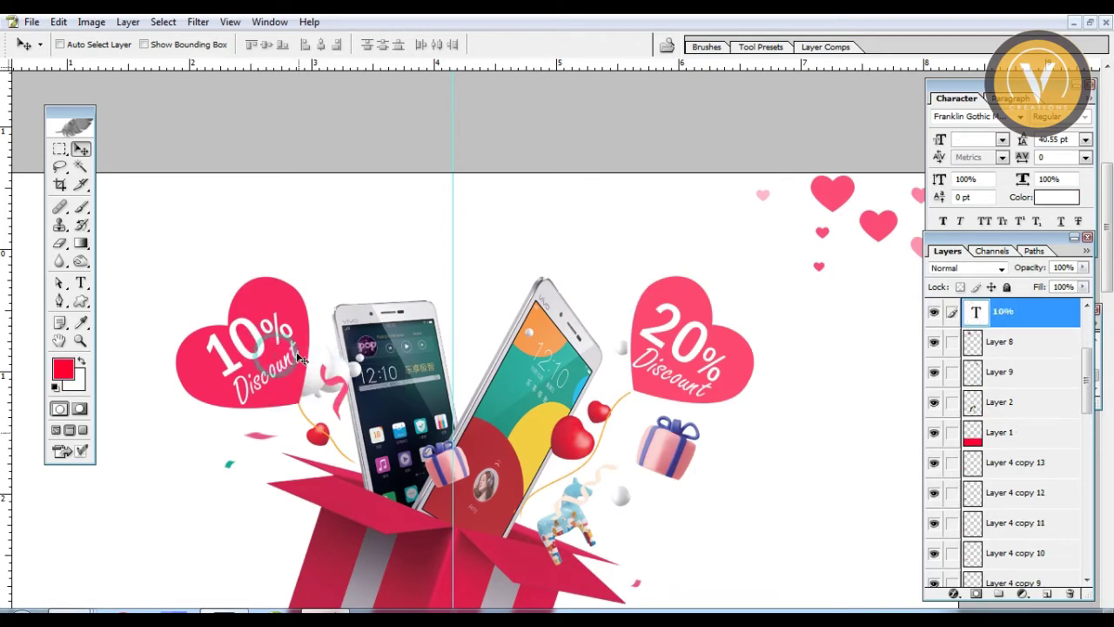
pyautogui.rightClick(293, 346)
pyautogui.click(300, 359)
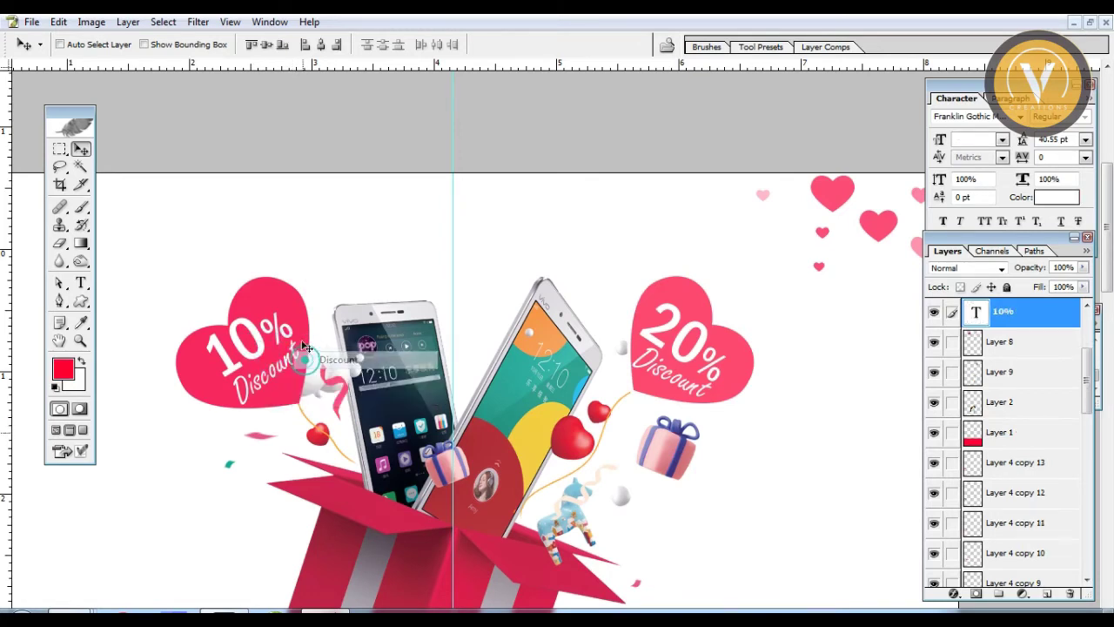
pyautogui.rightClick(293, 314)
pyautogui.click(309, 318)
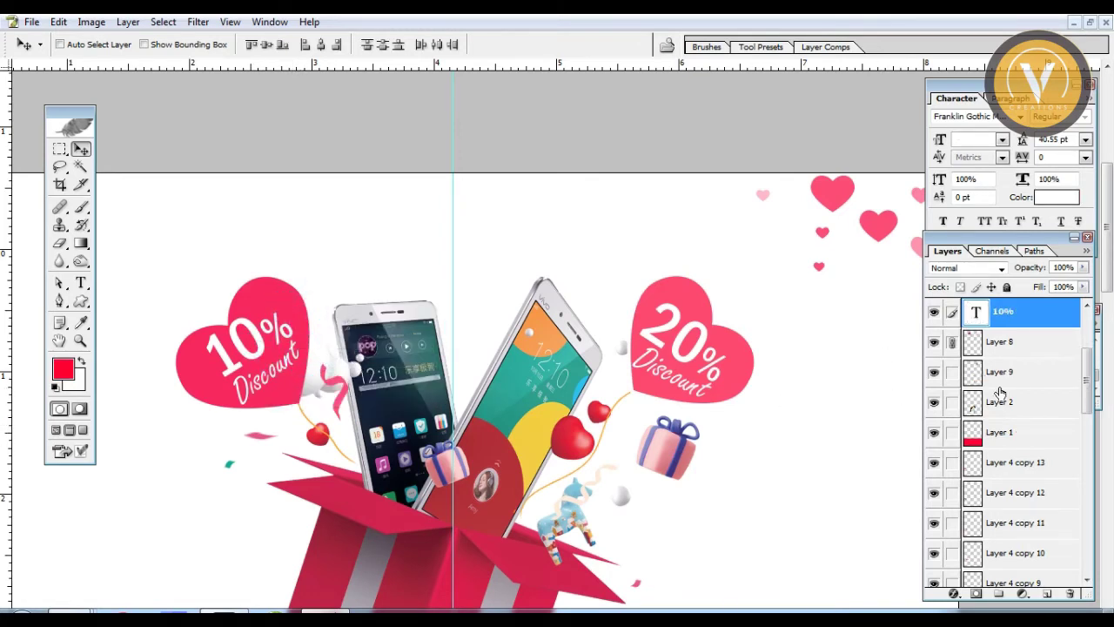
pyautogui.hotkey('ctrl', 't')
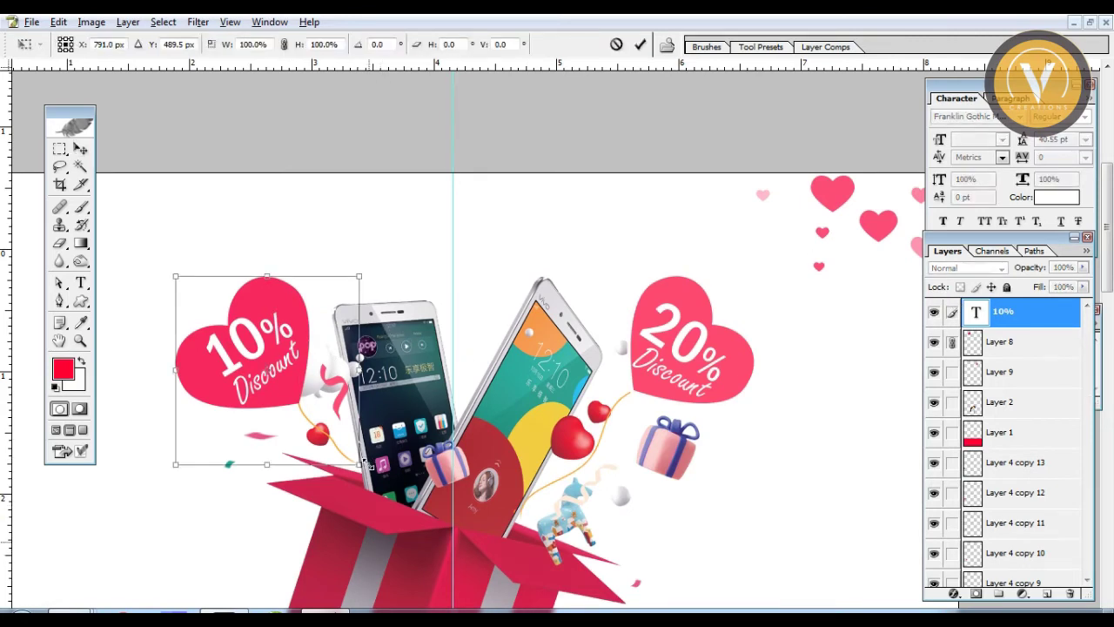
pyautogui.moveTo(361, 465); pyautogui.dragTo(384, 490)
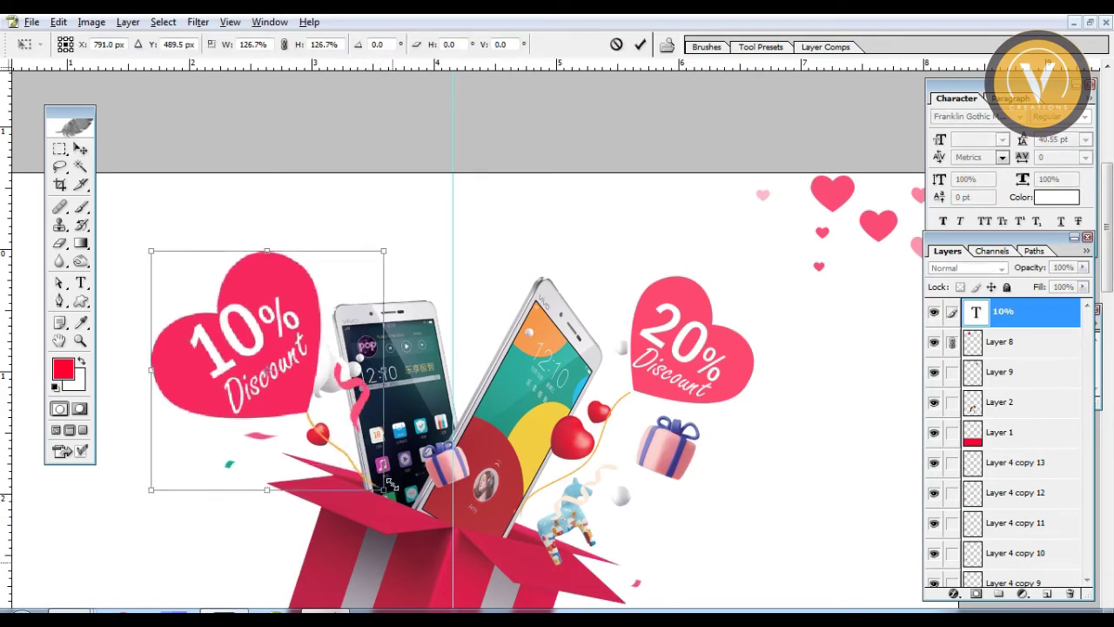
pyautogui.moveTo(344, 452); pyautogui.dragTo(339, 447)
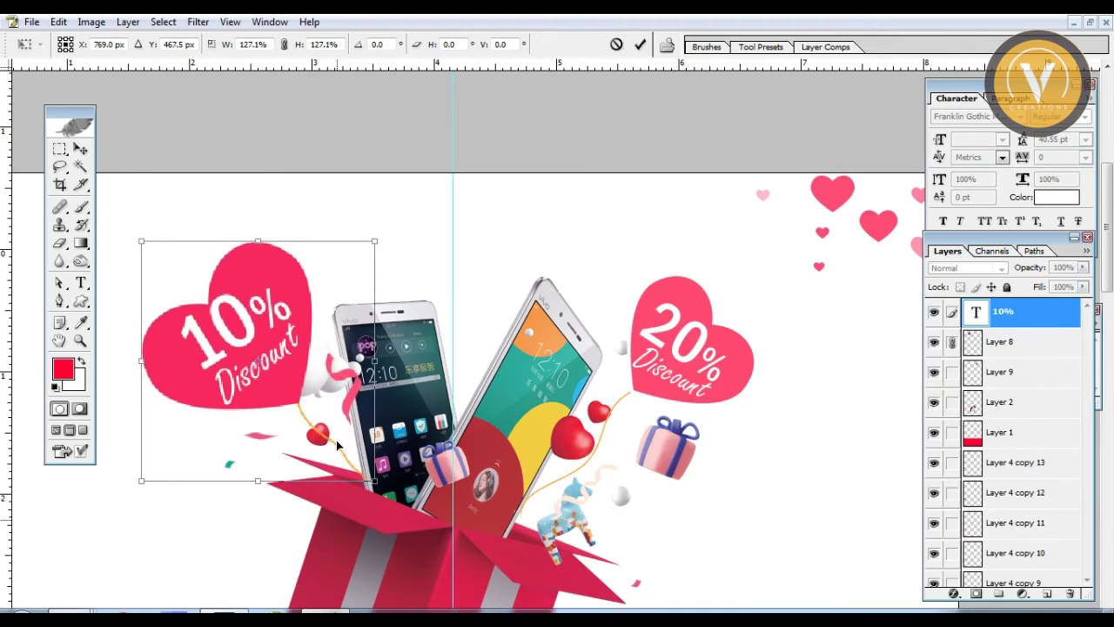
pyautogui.press('Return')
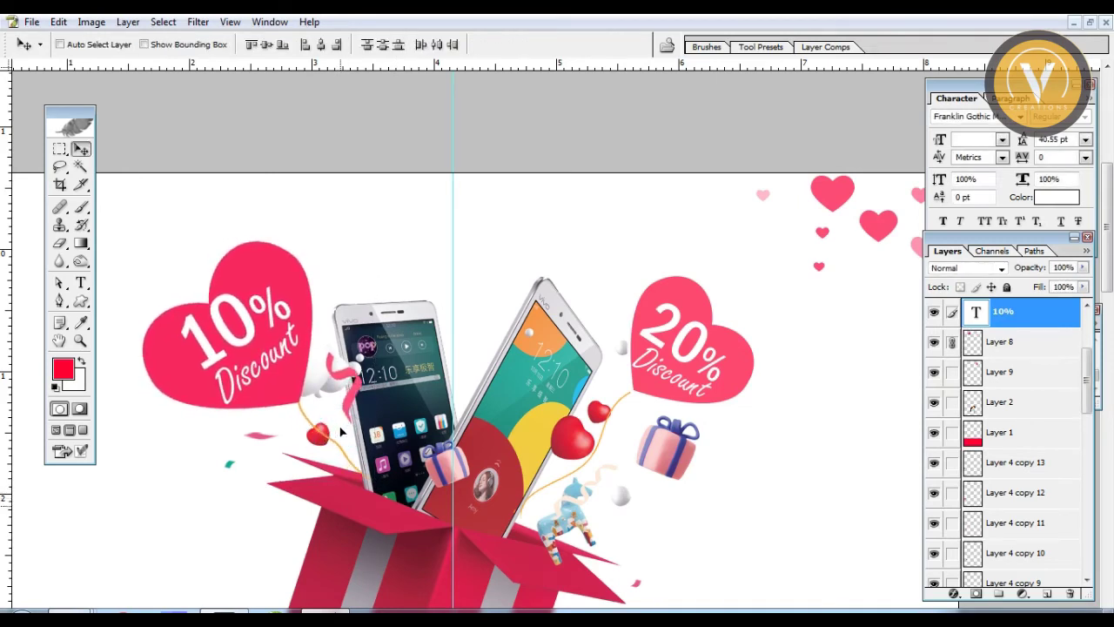
# Enlarge the 20% heart to about 119% and move it up and right.
pyautogui.keyDown('ctrl'); pyautogui.click(746, 365); pyautogui.keyUp('ctrl')
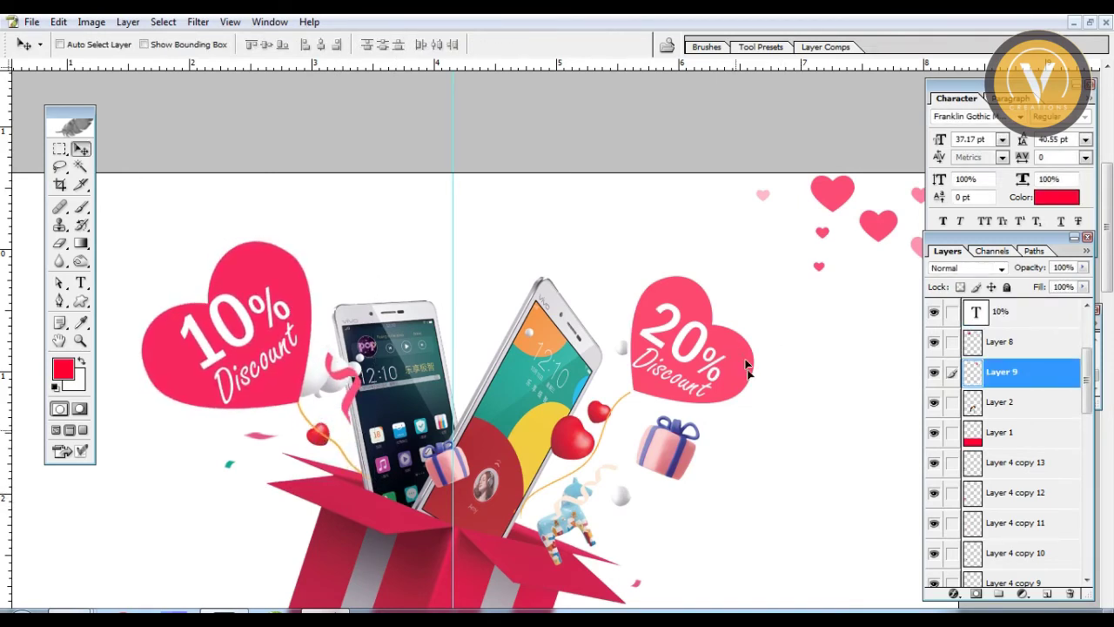
pyautogui.rightClick(696, 359)
pyautogui.click(679, 352)
pyautogui.rightClick(653, 352)
pyautogui.click(686, 379)
pyautogui.hotkey('ctrl', 't')
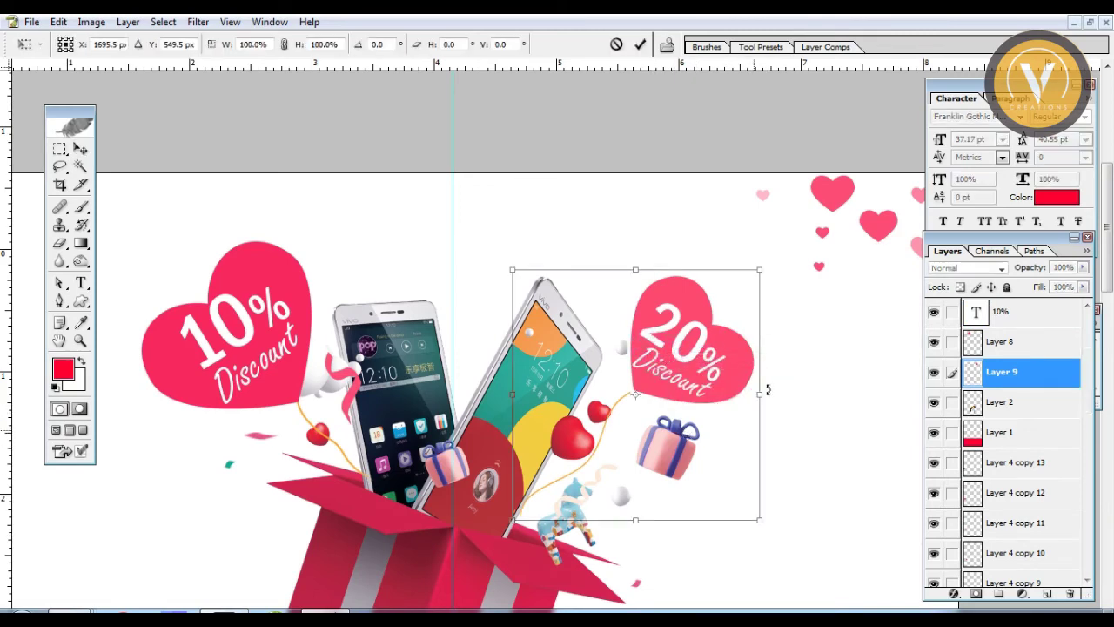
pyautogui.moveTo(773, 270); pyautogui.dragTo(795, 256)
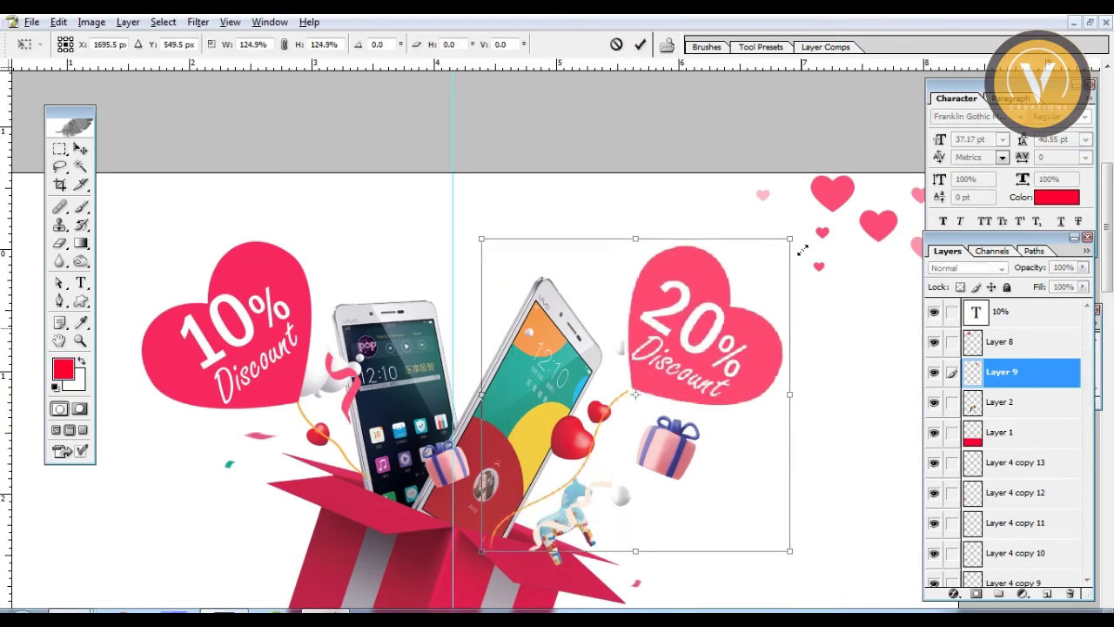
pyautogui.moveTo(559, 505); pyautogui.dragTo(581, 487)
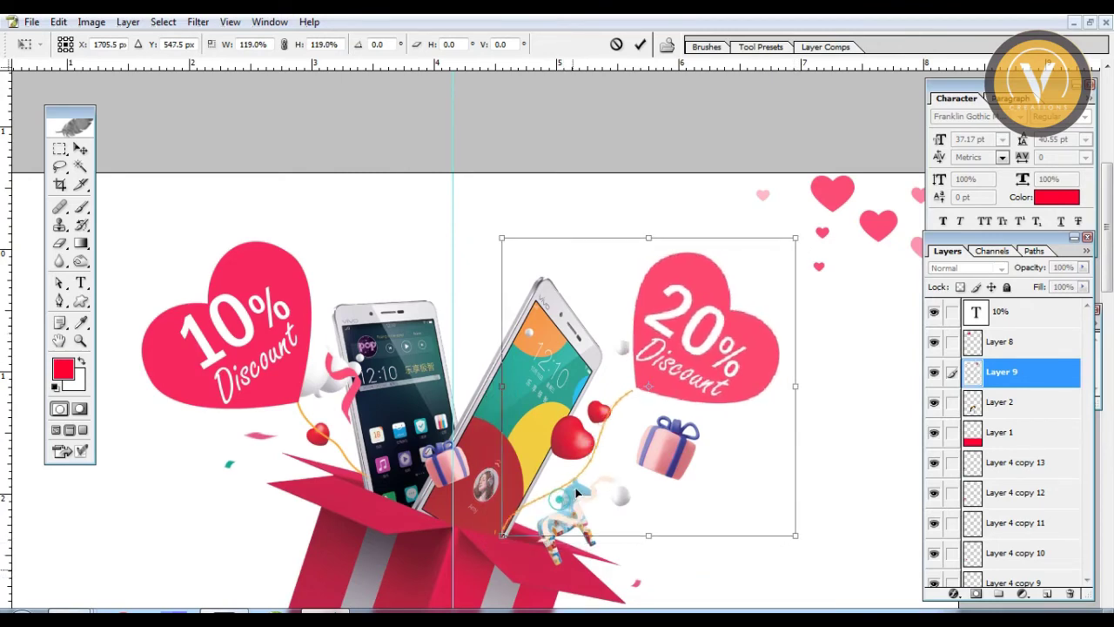
pyautogui.press('Return')
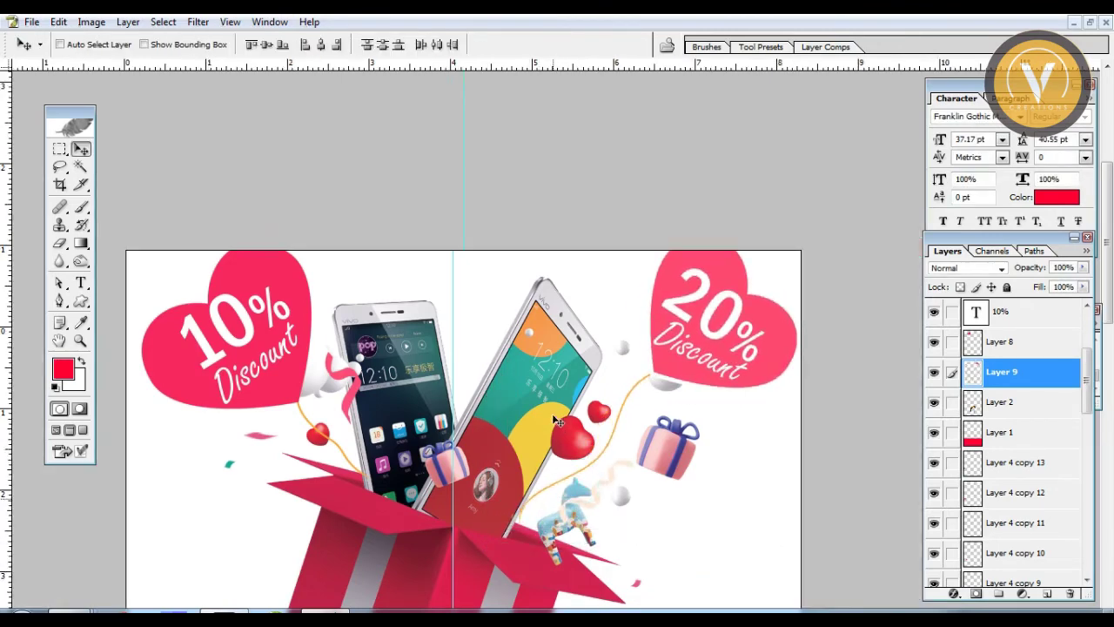
pyautogui.hotkey('ctrl', '-')
# Duplicate the small pink heart cluster twice toward the top-left of the poster.
pyautogui.rightClick(664, 313)
pyautogui.click(701, 319)
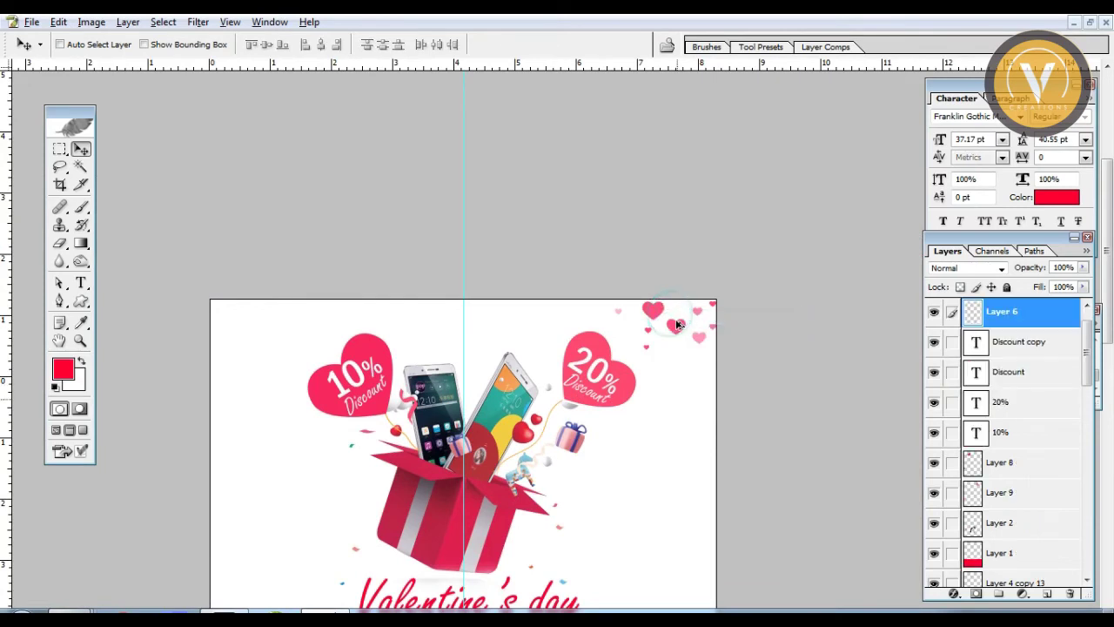
pyautogui.moveTo(674, 315)
pyautogui.mouseDown()
pyautogui.moveTo(249, 315)
pyautogui.moveTo(462, 324)
pyautogui.moveTo(483, 301)
pyautogui.mouseUp()
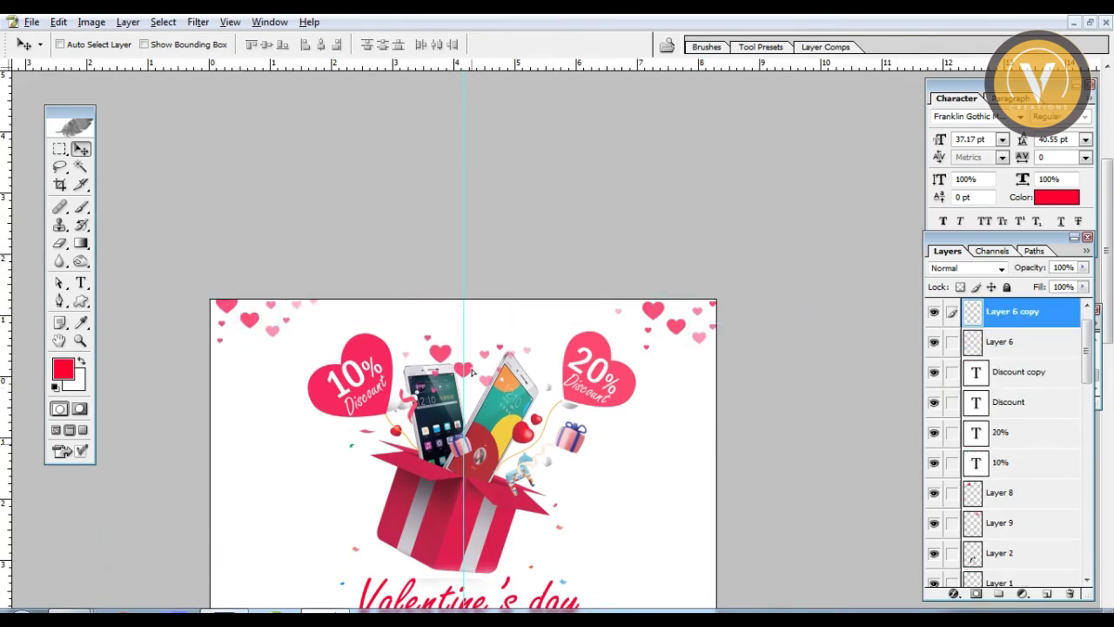
pyautogui.keyDown('alt'); pyautogui.click(483, 300); pyautogui.keyUp('alt')
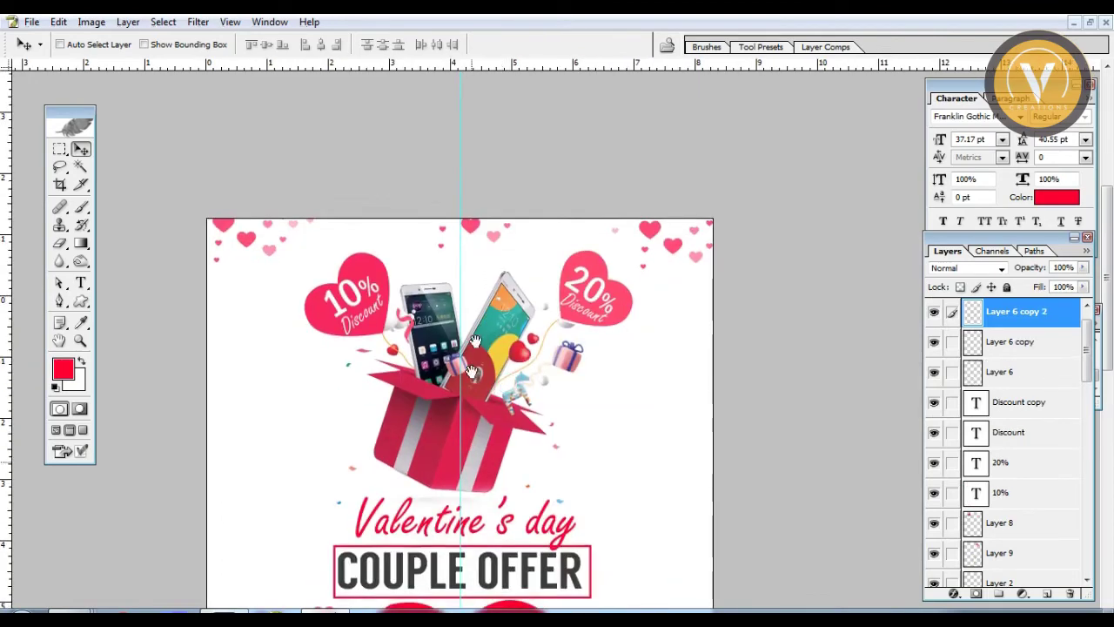
# Review the poster and select the Valentine's day text layer.
pyautogui.scroll(-5, 428, 348)
pyautogui.hotkey('ctrl', '-')
pyautogui.hotkey('ctrl', '-')
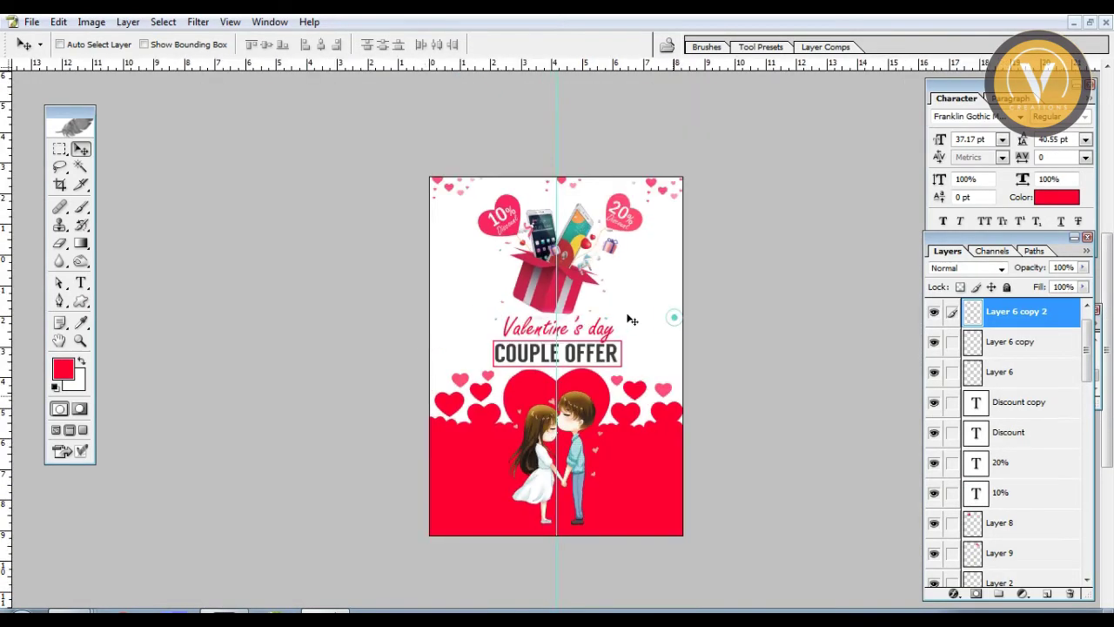
pyautogui.hotkey('ctrl', '+')
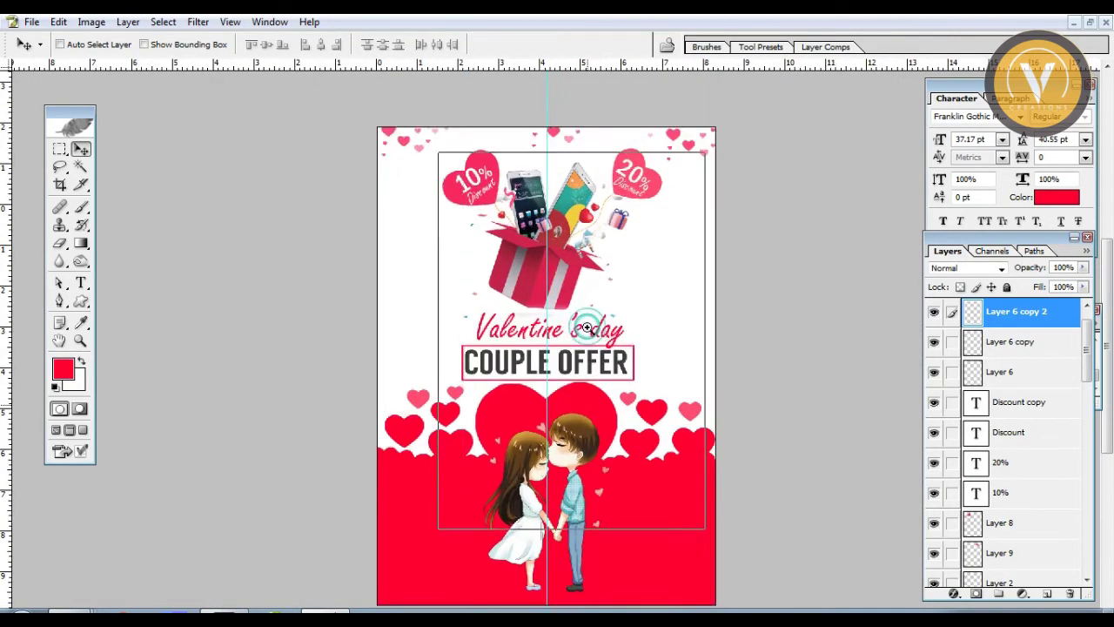
pyautogui.hotkey('ctrl', '+')
pyautogui.scroll(-1, 578, 324)
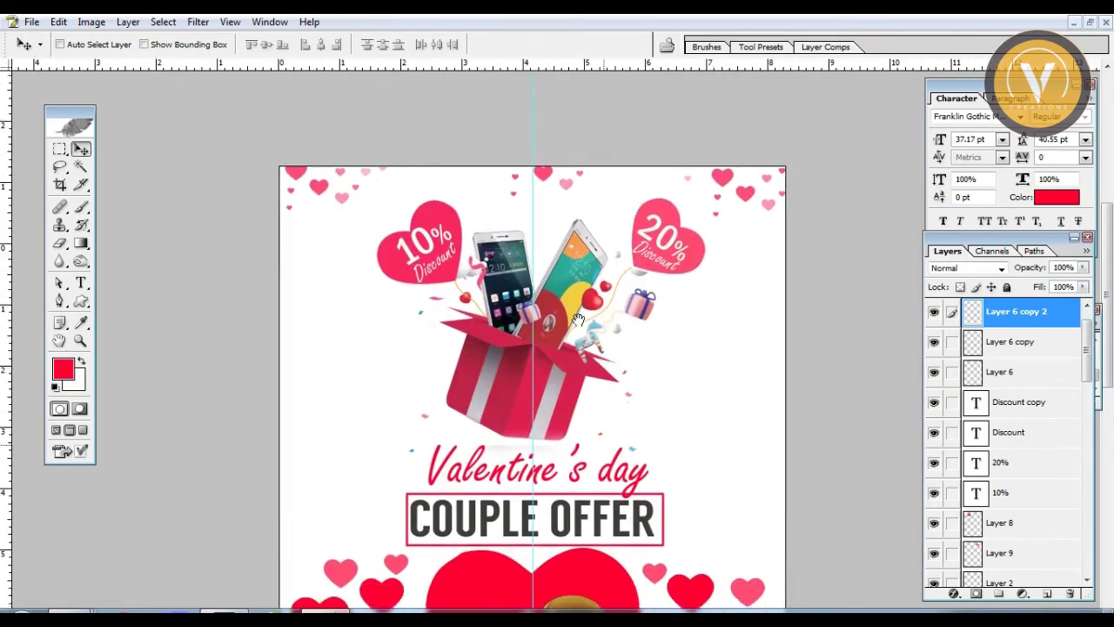
pyautogui.scroll(-4, 557, 329)
pyautogui.scroll(1, 526, 319)
pyautogui.rightClick(535, 277)
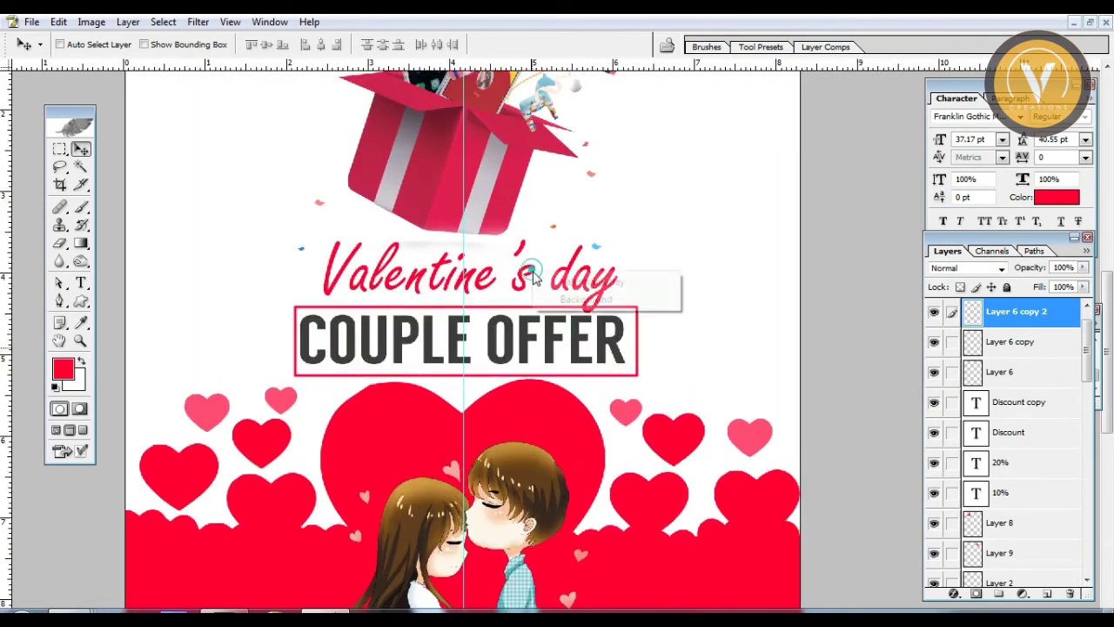
pyautogui.click(558, 280)
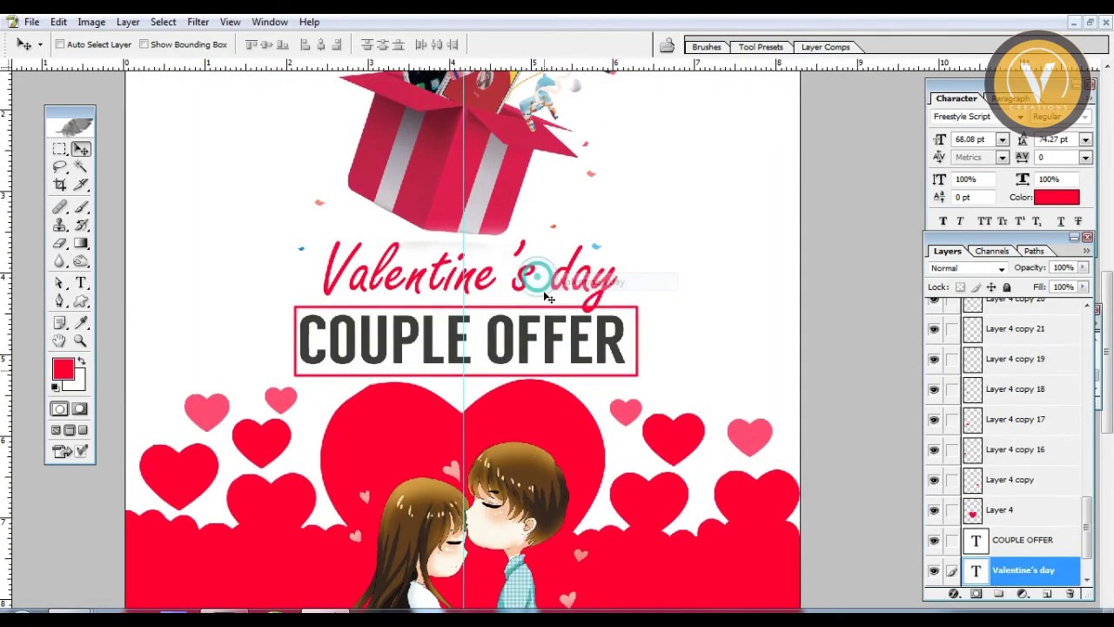
# Fill a flat elliptical selection under the gift box with black on a new layer.
pyautogui.rightClick(59, 148)
pyautogui.click(113, 162)
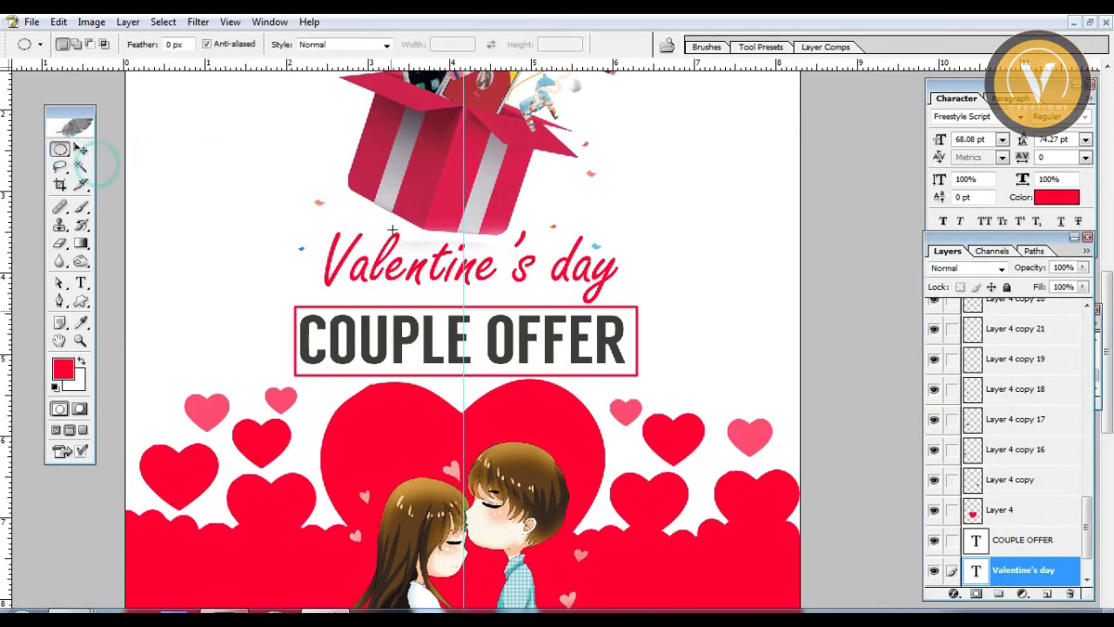
pyautogui.click(368, 224)
pyautogui.moveTo(517, 241)
pyautogui.mouseDown()
pyautogui.moveTo(564, 242)
pyautogui.moveTo(554, 241)
pyautogui.mouseUp()
pyautogui.hotkey('ctrl', 'shift', 'n')
pyautogui.press('Return')
pyautogui.press('d')
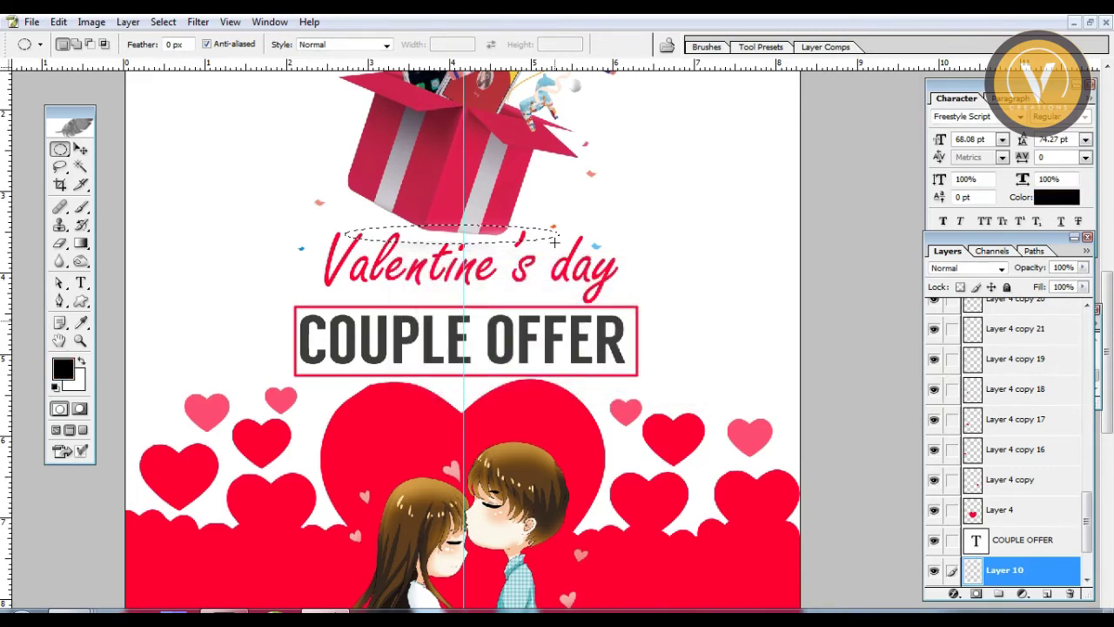
pyautogui.hotkey('alt', 'BackSpace')
pyautogui.hotkey('ctrl', 'd')
# Flatten the black ellipse and apply a Gaussian Blur of about 3.8.
pyautogui.press('v')
pyautogui.hotkey('ctrl', 't')
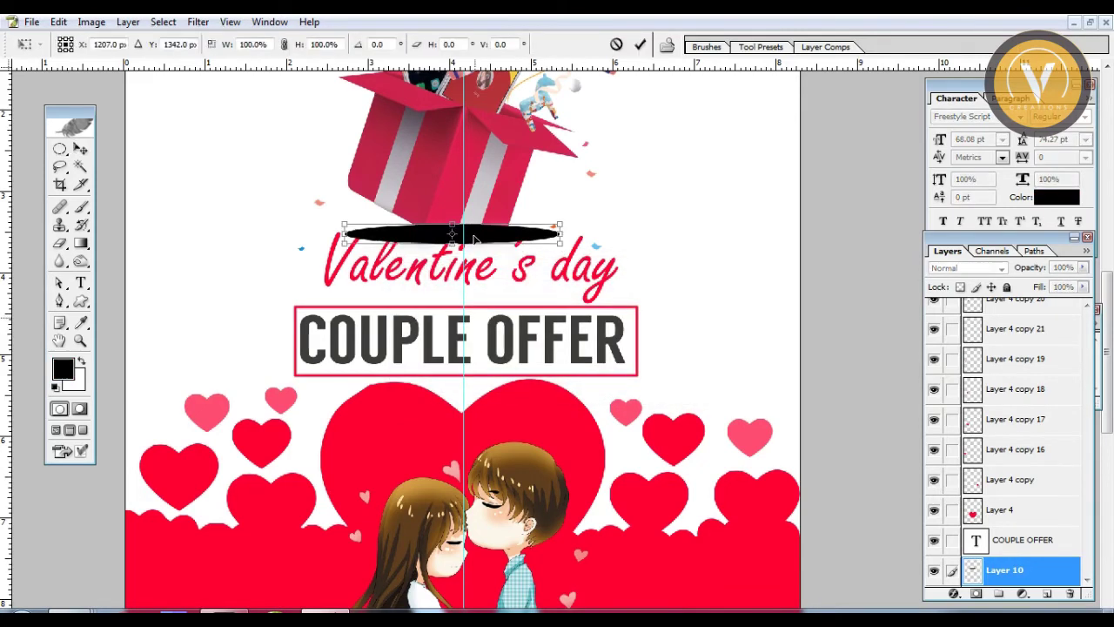
pyautogui.moveTo(454, 225); pyautogui.dragTo(453, 232)
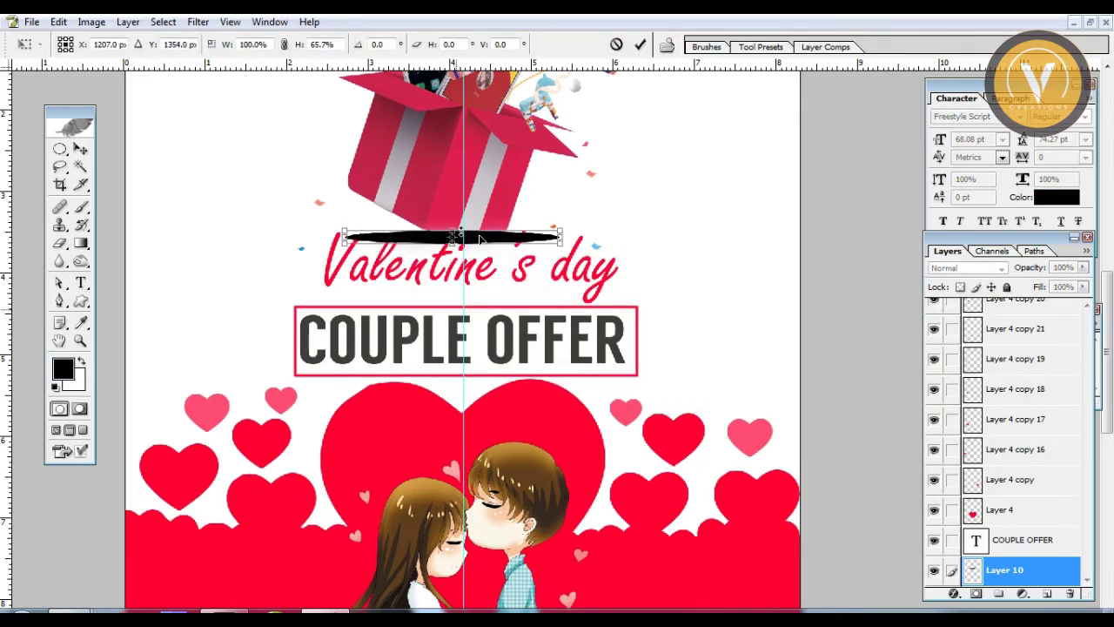
pyautogui.press('Return')
pyautogui.click(198, 22)
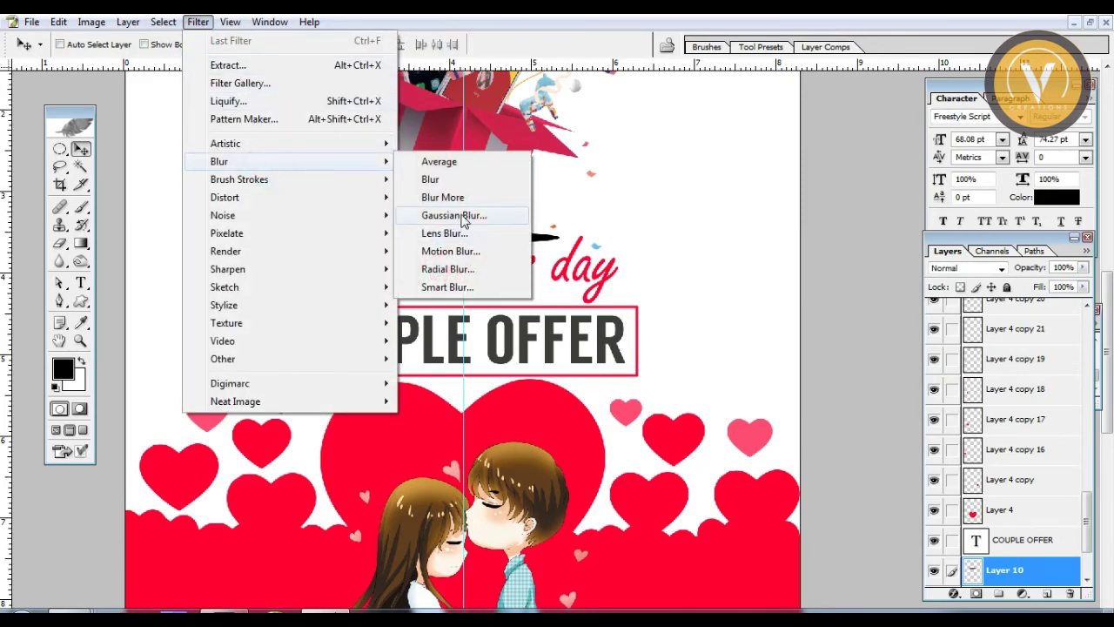
pyautogui.click(462, 216)
pyautogui.moveTo(850, 439); pyautogui.dragTo(907, 442)
pyautogui.click(1047, 224)
pyautogui.press('v')
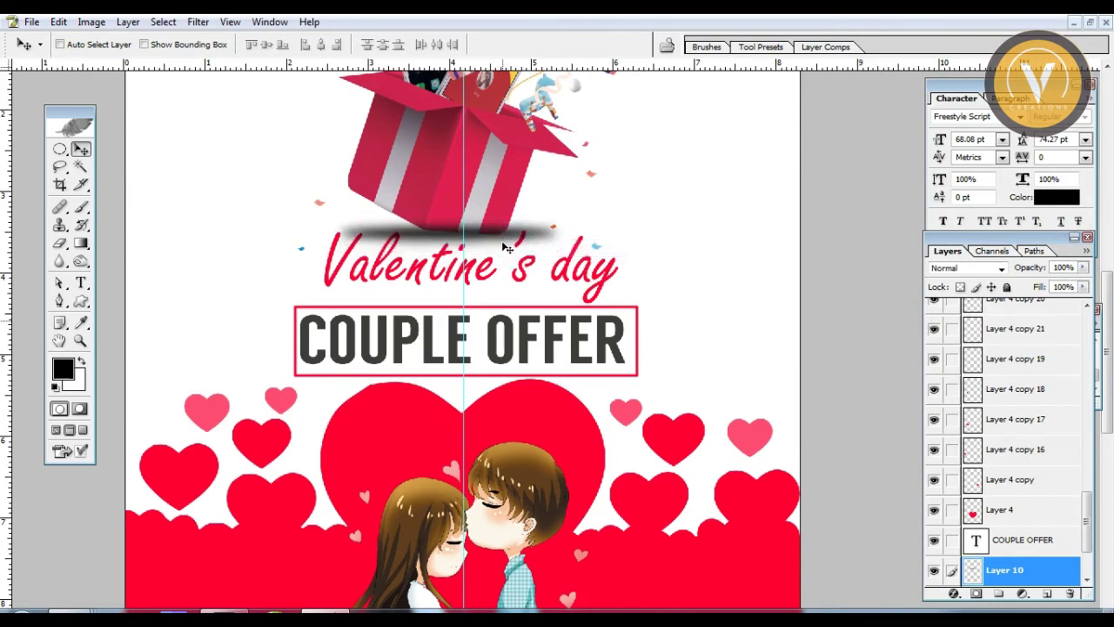
# Tilt the shadow about 5.4° and lower its opacity to 78%.
pyautogui.hotkey('ctrl', 't')
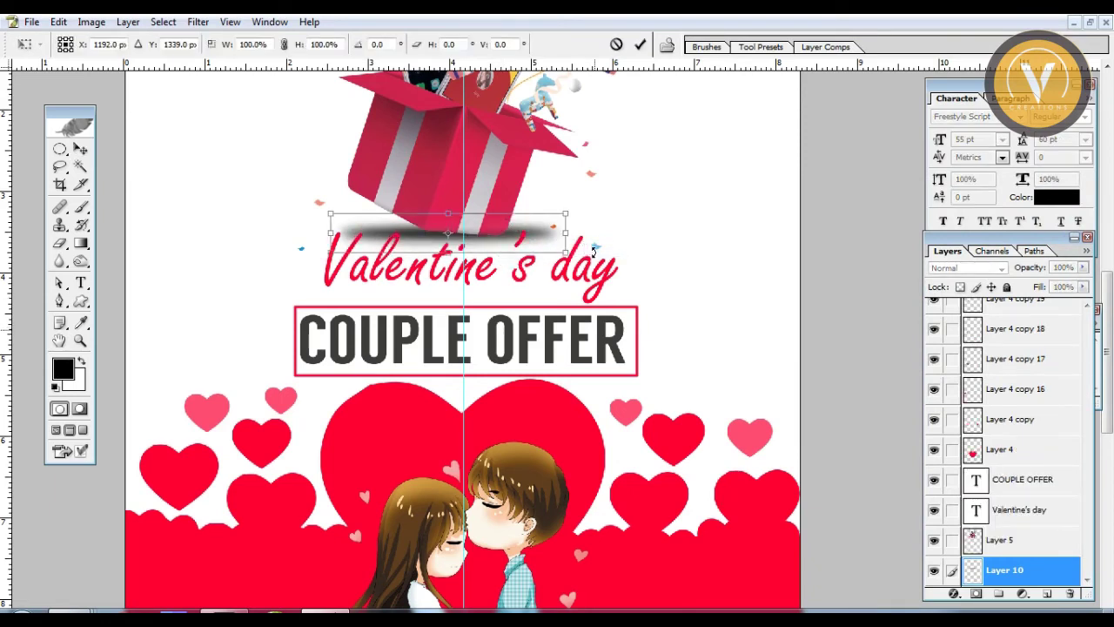
pyautogui.moveTo(594, 255)
pyautogui.mouseDown()
pyautogui.moveTo(587, 272)
pyautogui.moveTo(488, 248)
pyautogui.mouseUp()
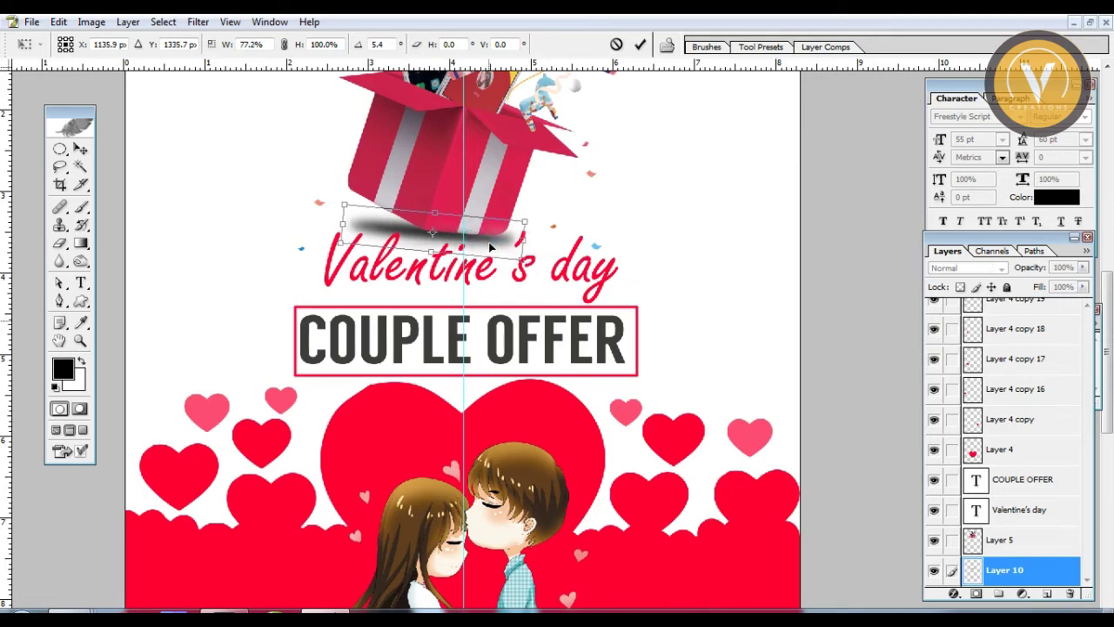
pyautogui.press('Return')
pyautogui.press('7')
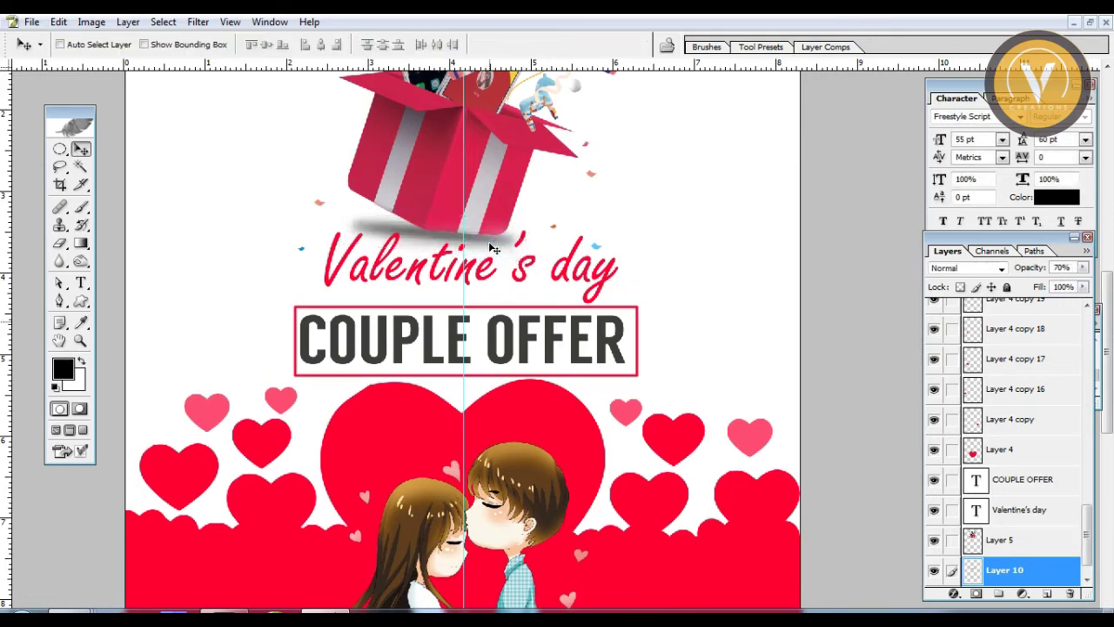
pyautogui.press('8')
pyautogui.hotkey('ctrl', '-')
pyautogui.hotkey('ctrl', '-')
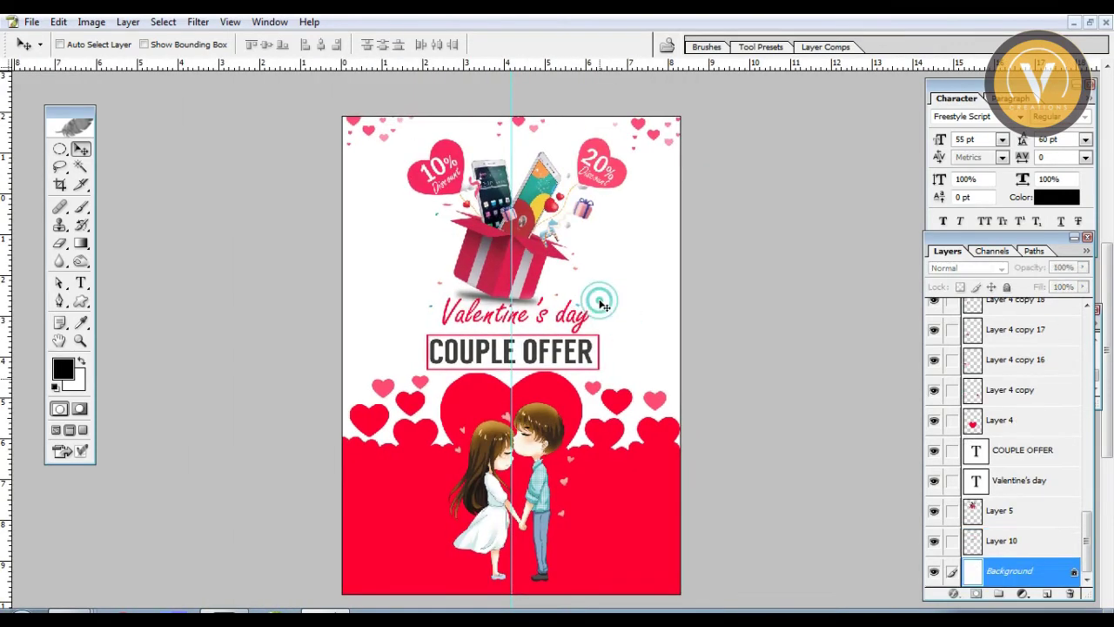
pyautogui.hotkey('alt', '[')
pyautogui.scroll(-2, 559, 301)
pyautogui.scroll(-2, 559, 301)
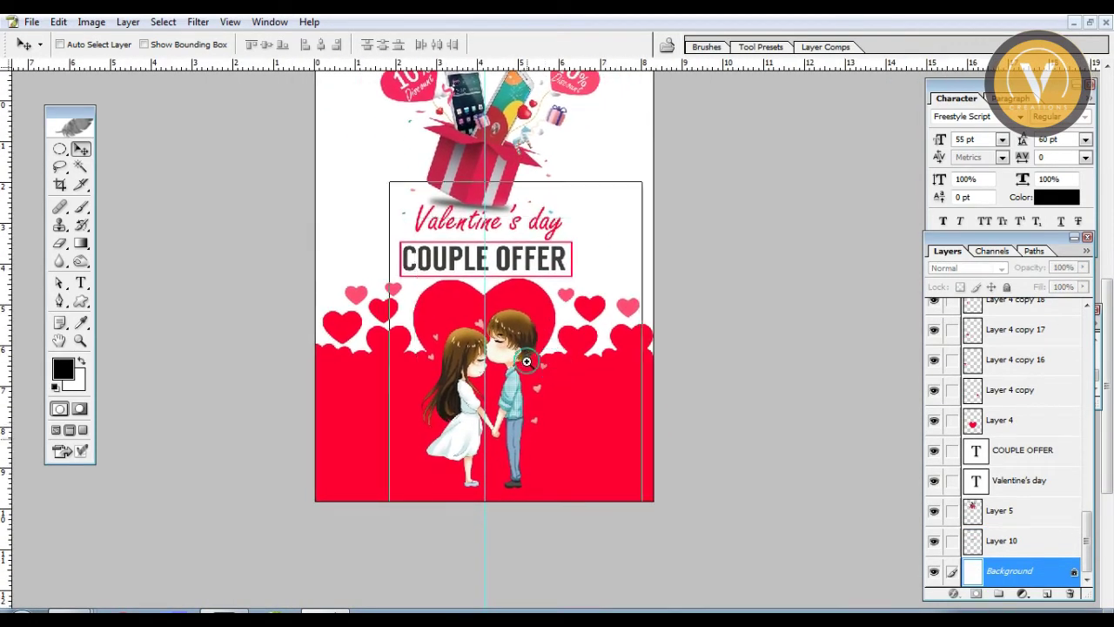
pyautogui.hotkey('ctrl', '+')
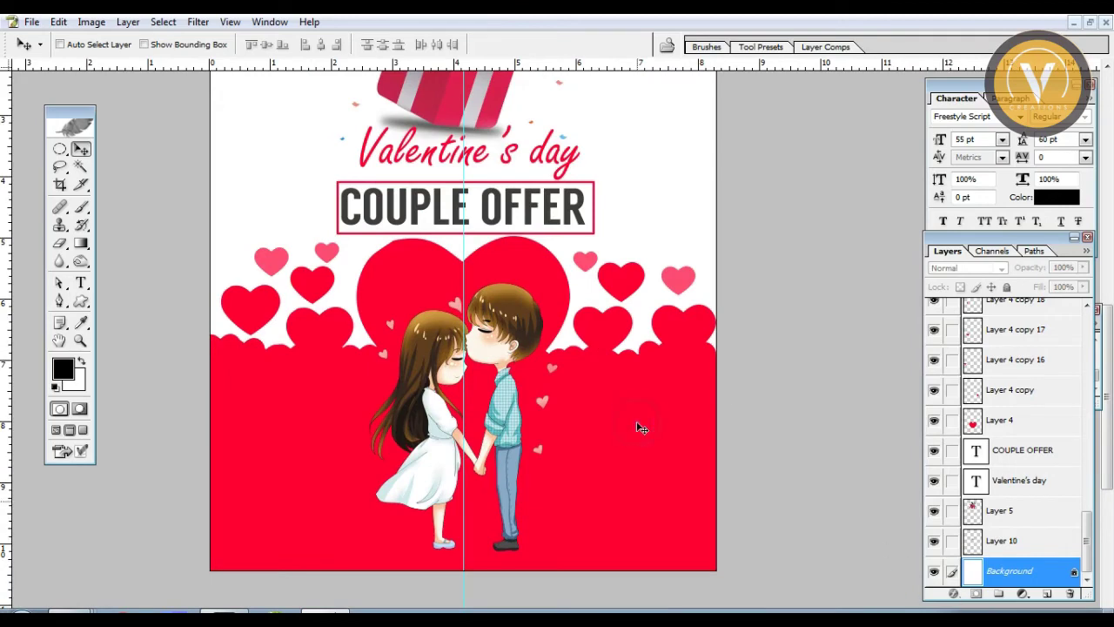
pyautogui.hotkey('ctrl', '-')
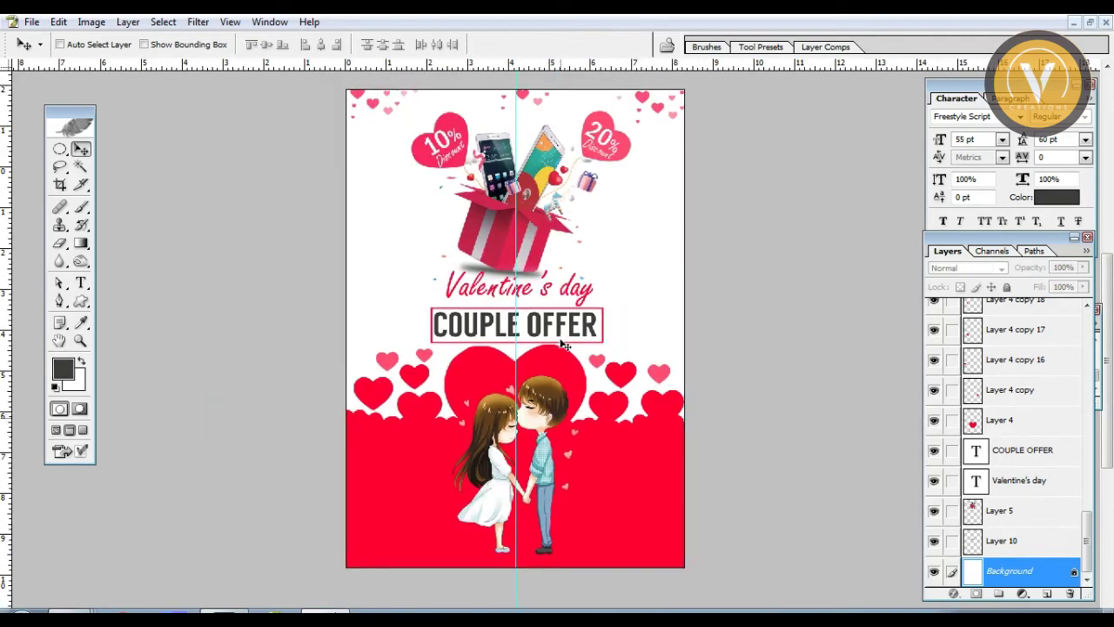
pyautogui.scroll(-3, 558, 346)
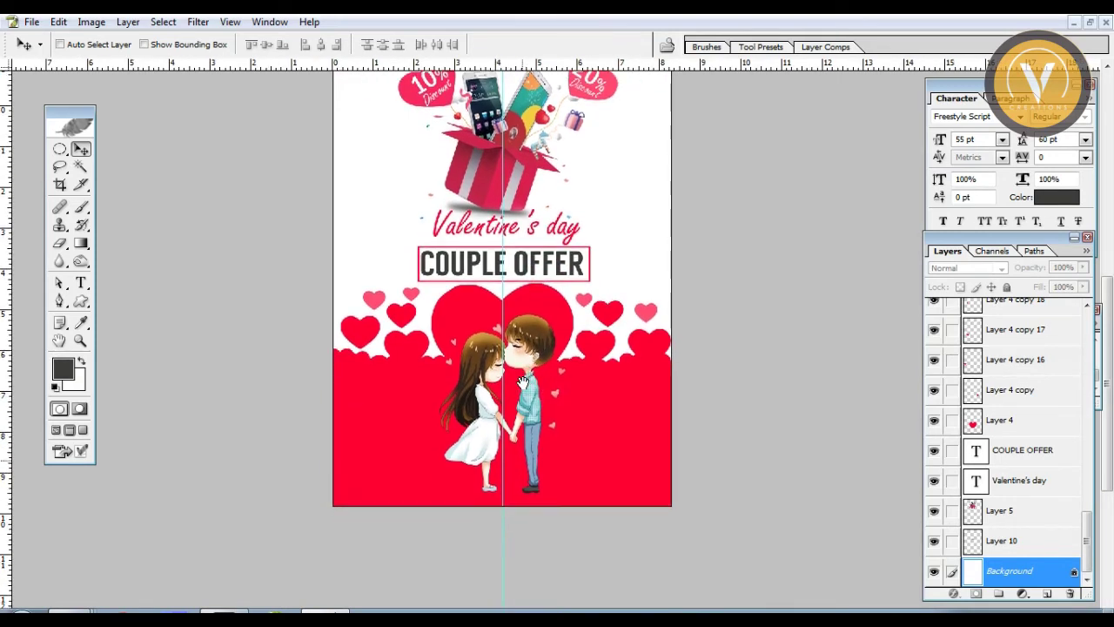
pyautogui.click(59, 151)
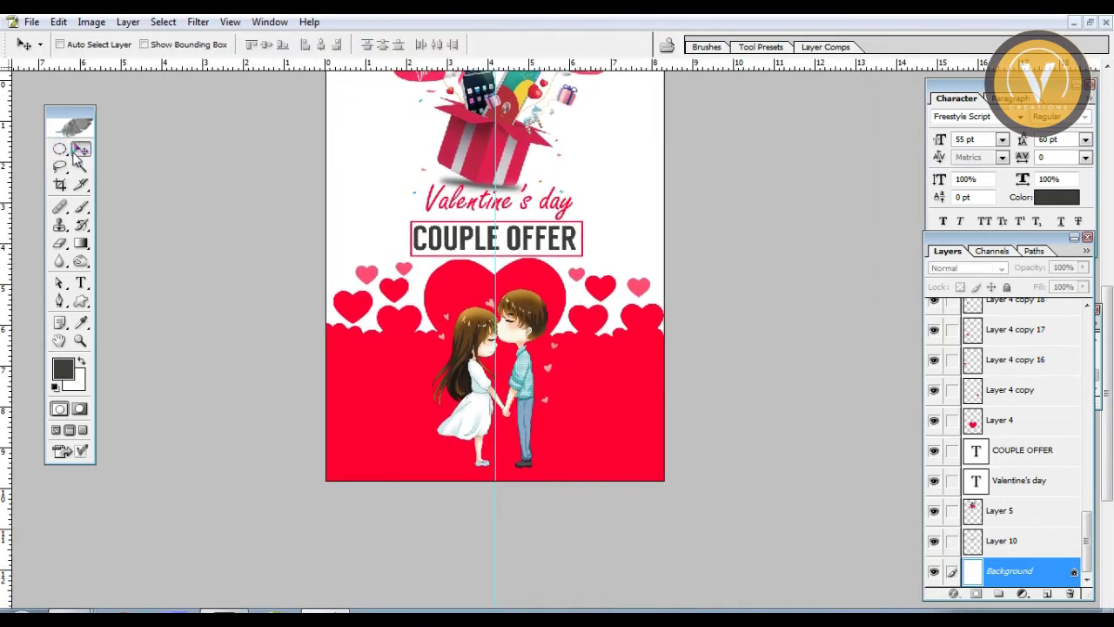
pyautogui.rightClick(60, 150)
pyautogui.click(145, 164)
# Draw a rectangular selection spanning the poster's bottom edge.
pyautogui.click(80, 149)
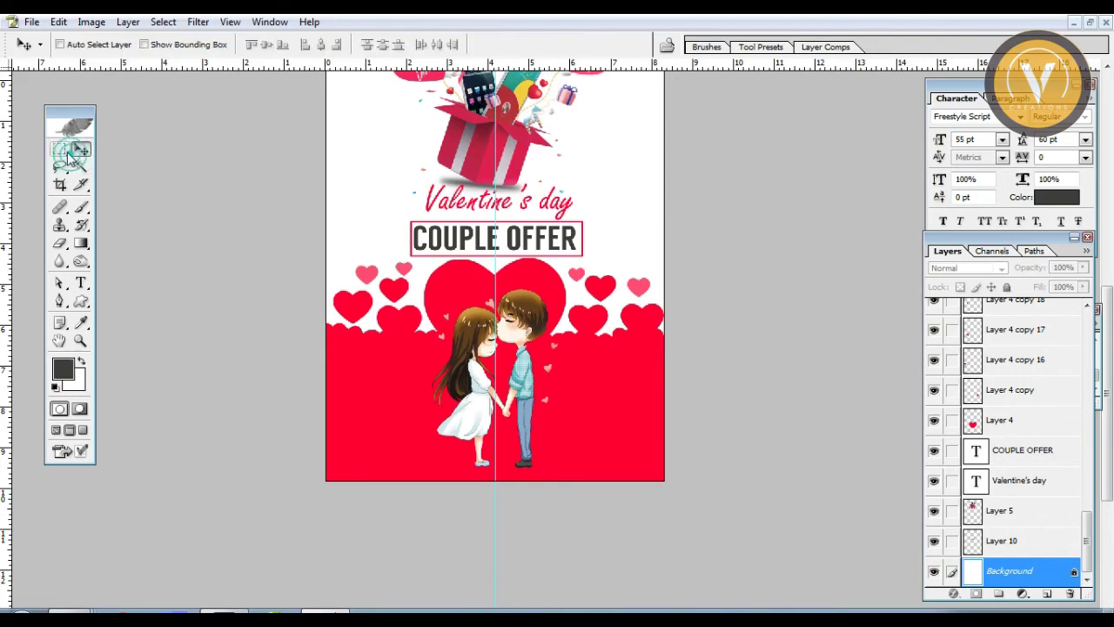
pyautogui.rightClick(59, 149)
pyautogui.click(153, 148)
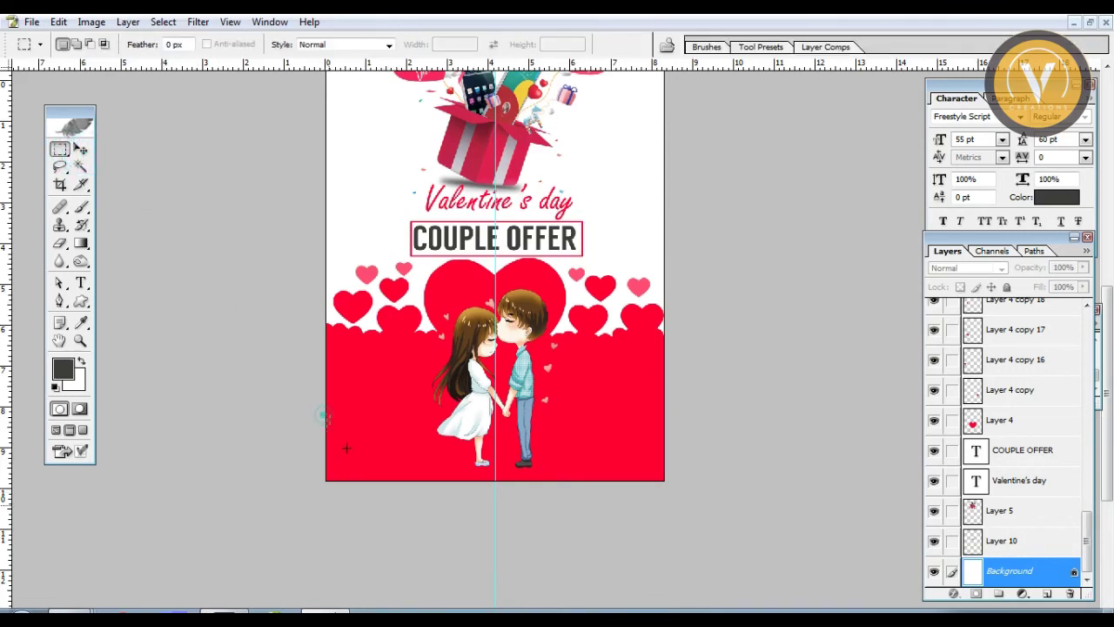
pyautogui.moveTo(324, 415); pyautogui.dragTo(385, 480)
pyautogui.moveTo(639, 501); pyautogui.dragTo(667, 503)
# Fill the selection with white on new Layer 11, then deselect.
pyautogui.hotkey('ctrl', 'shift', 'n')
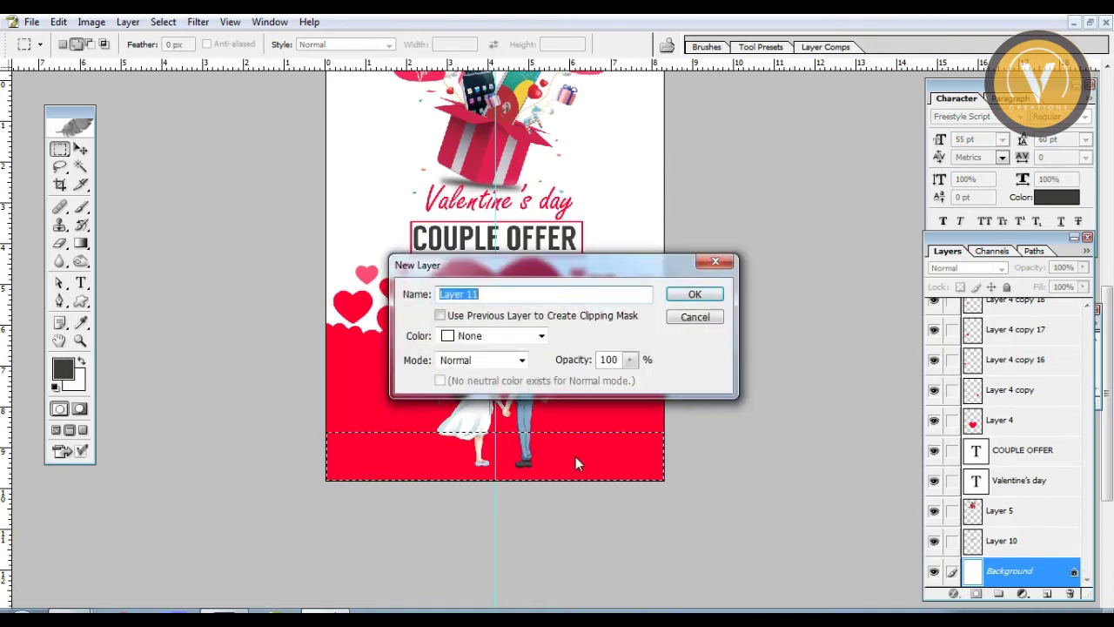
pyautogui.click(696, 296)
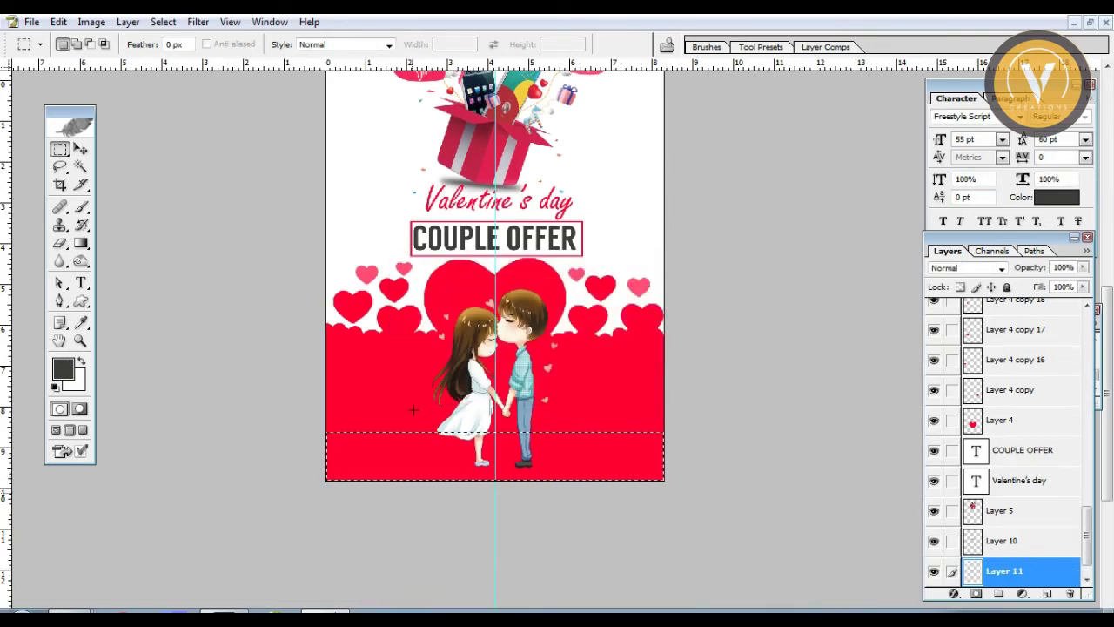
pyautogui.hotkey('ctrl', 'shift', ']')
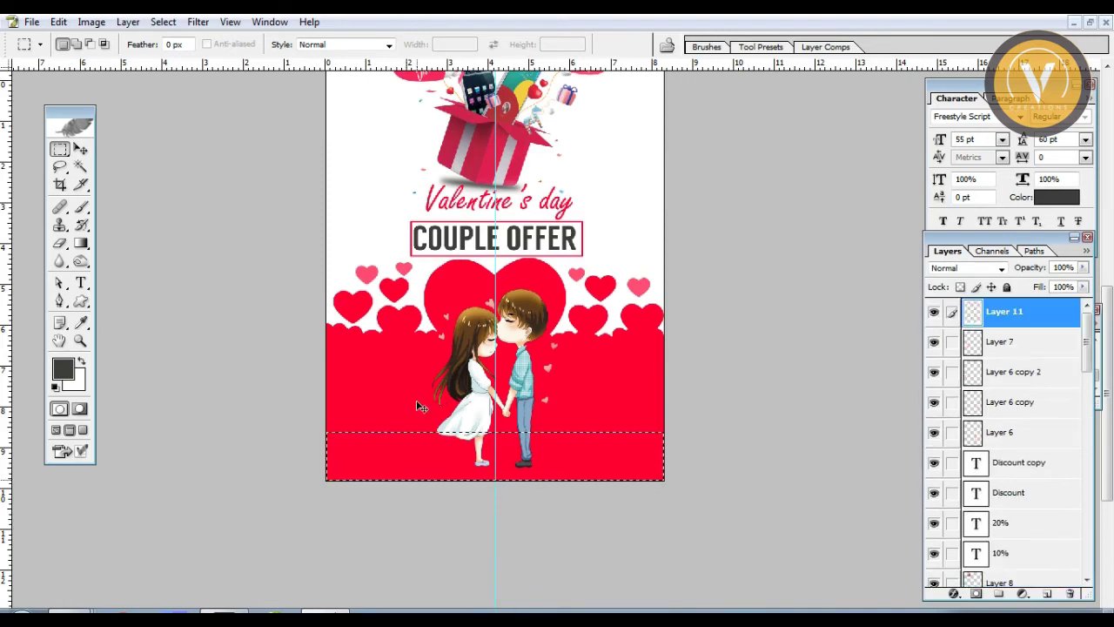
pyautogui.hotkey('ctrl', 'BackSpace')
pyautogui.hotkey('ctrl', 'd')
pyautogui.press('v')
# Free Transform the white strip to fit and set its opacity to 50%.
pyautogui.rightClick(514, 444)
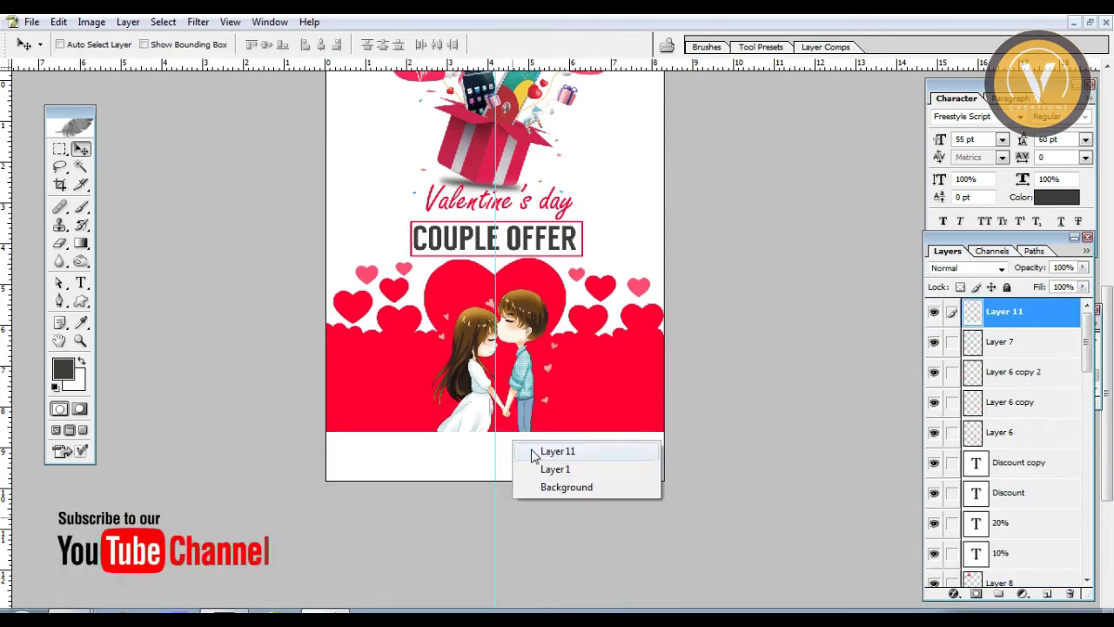
pyautogui.click(531, 450)
pyautogui.hotkey('ctrl', 't')
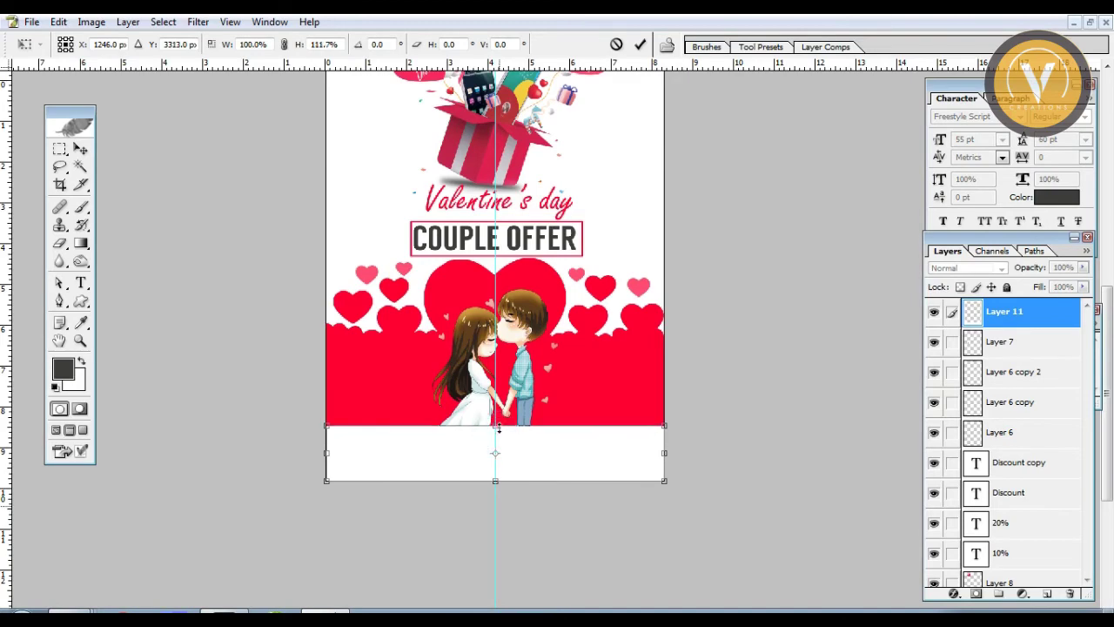
pyautogui.press('Return')
pyautogui.press('5')
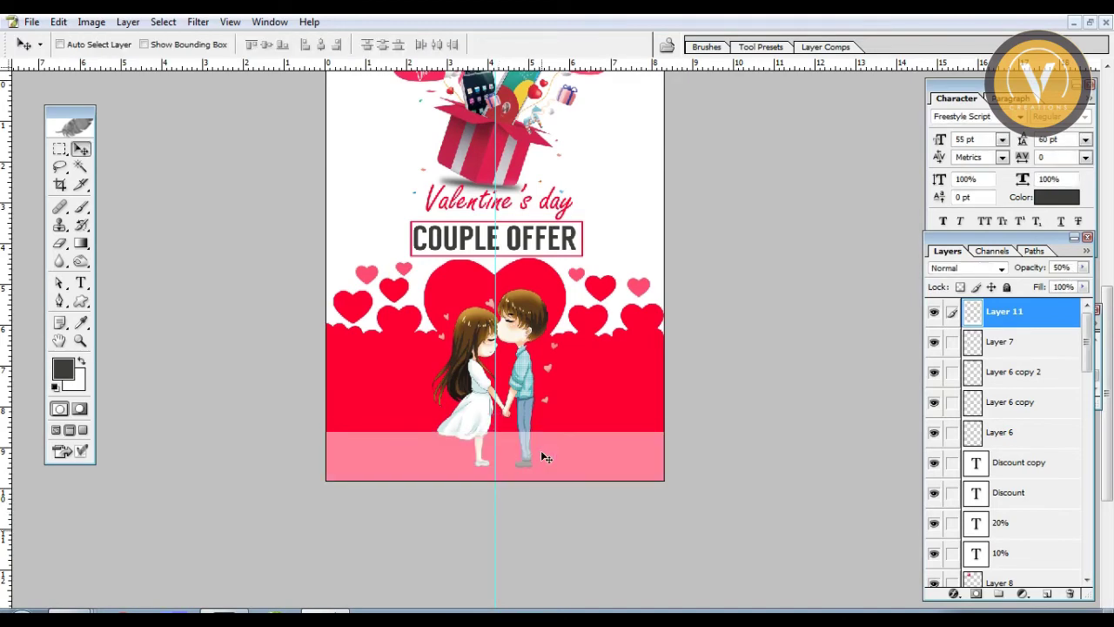
pyautogui.scroll(1, 507, 456)
pyautogui.scroll(1, 507, 455)
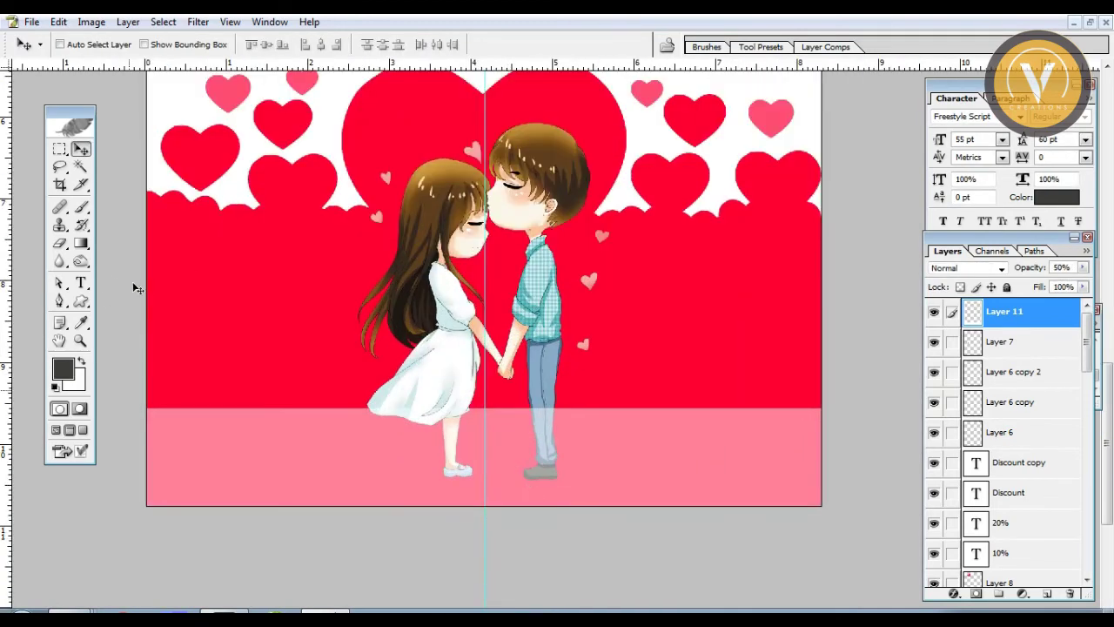
# Add the text 'Big Mobiles' in the bottom band.
pyautogui.click(81, 283)
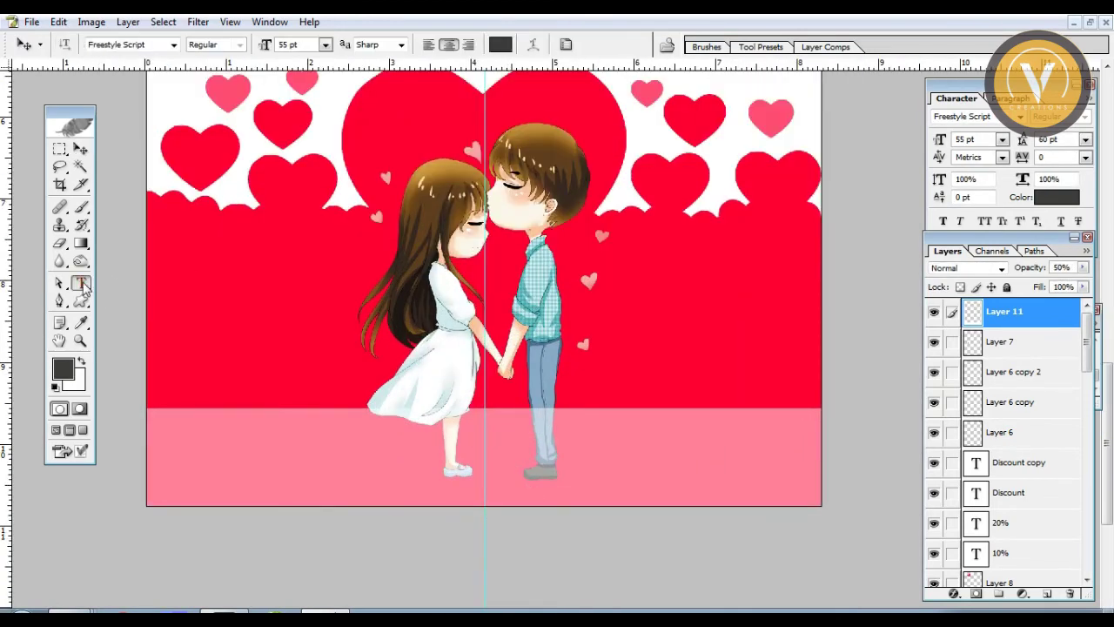
pyautogui.click(334, 449)
pyautogui.write('SS')
pyautogui.hotkey('ctrl', 'a')
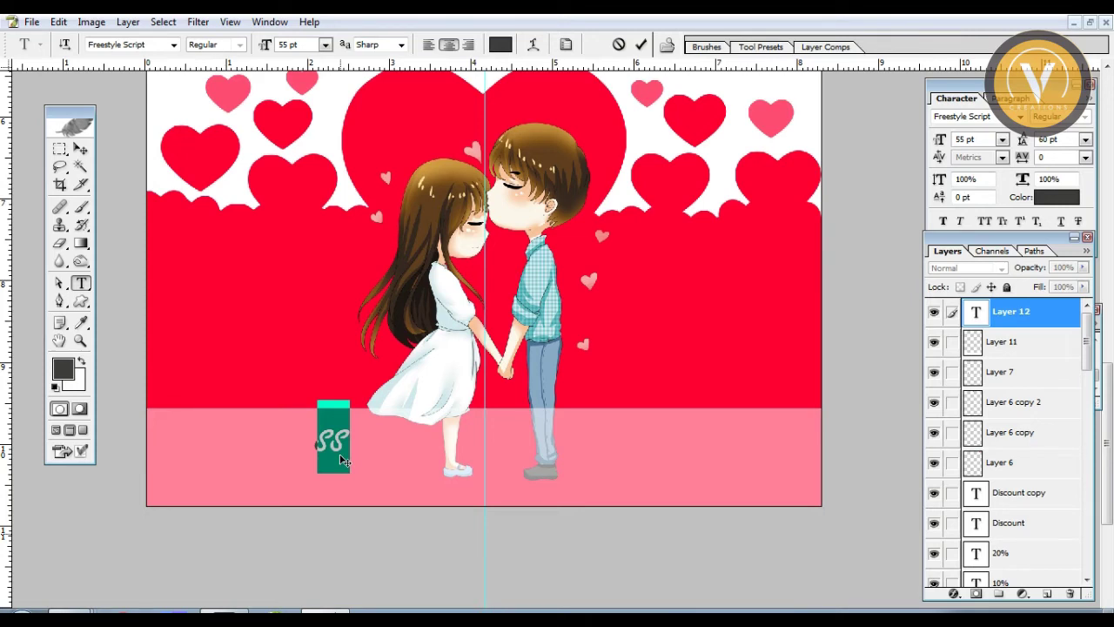
pyautogui.write('B')
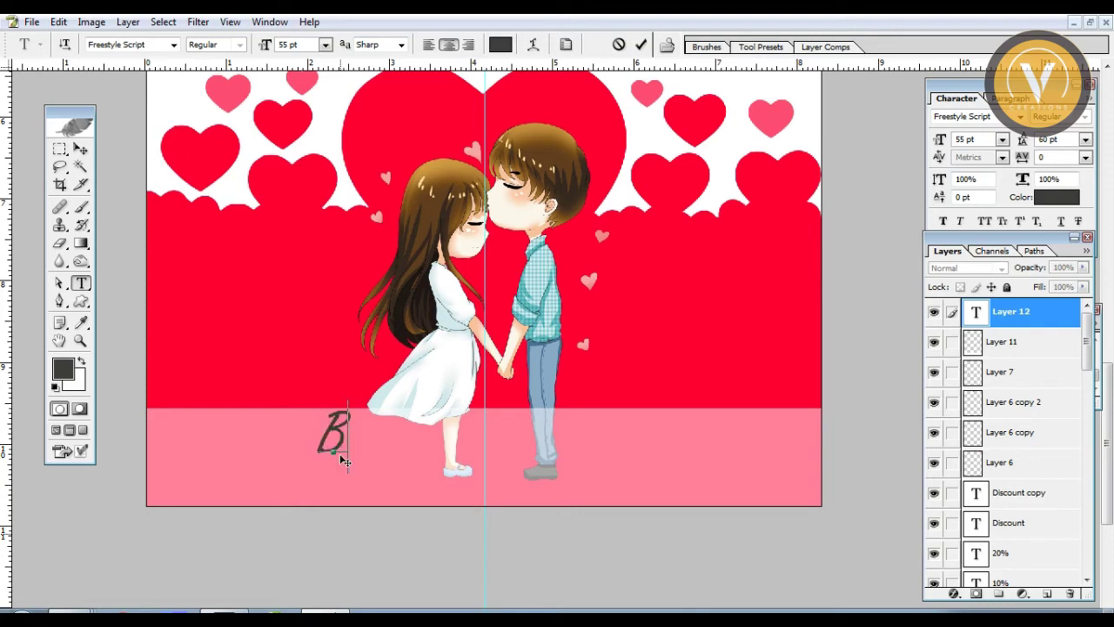
pyautogui.write('ig Mobi')
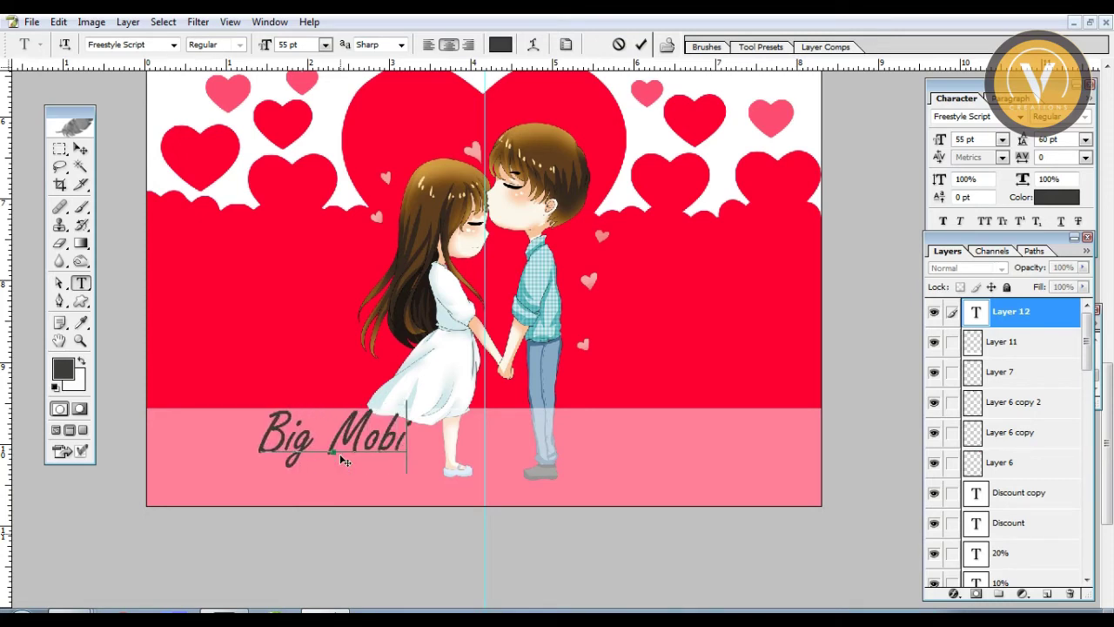
pyautogui.write('les')
pyautogui.hotkey('ctrl', 'Return')
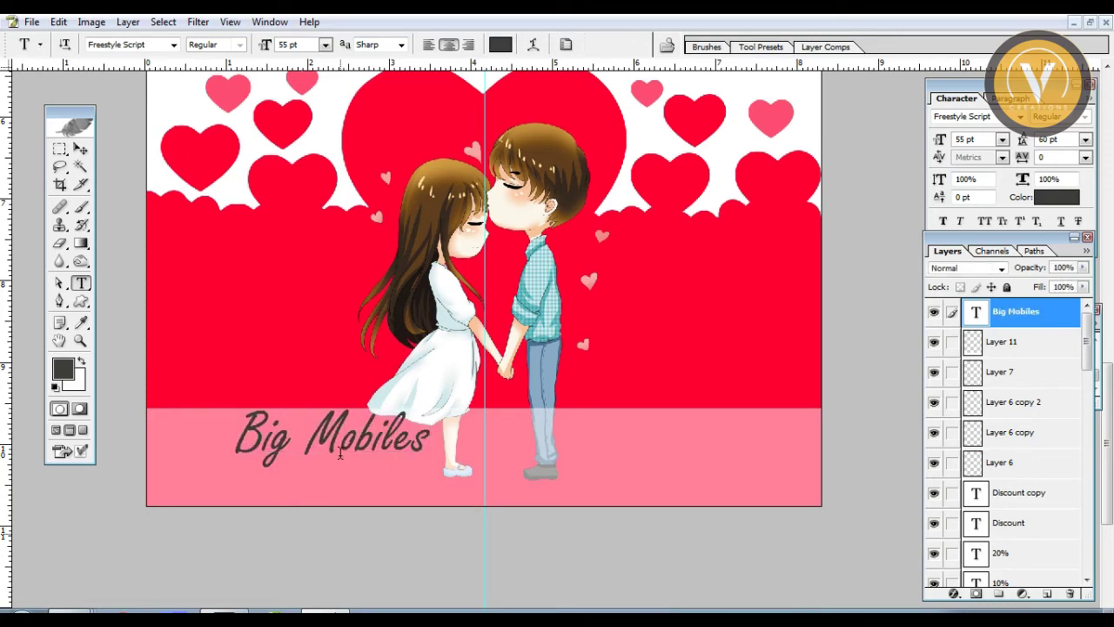
# Try colouring Big Mobiles with red sampled from the poster, then undo it.
pyautogui.press('i')
pyautogui.click(590, 380)
pyautogui.hotkey('alt', 'BackSpace')
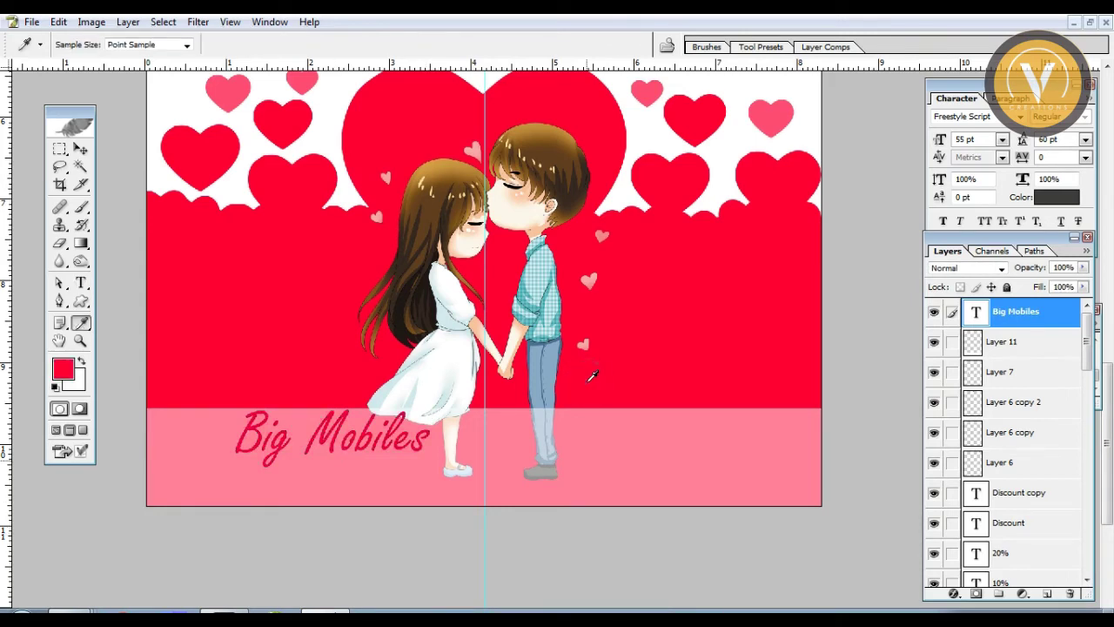
pyautogui.hotkey('ctrl', 'z')
# Move the Big Mobiles text to the band's centre.
pyautogui.press('v')
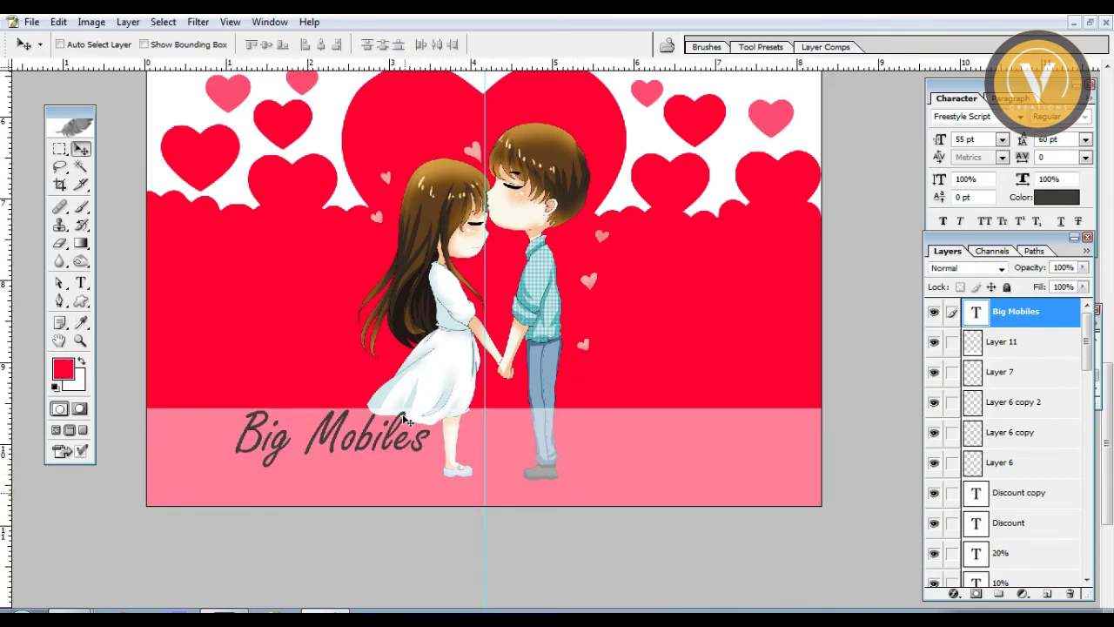
pyautogui.rightClick(407, 422)
pyautogui.click(444, 428)
pyautogui.moveTo(435, 421); pyautogui.dragTo(645, 425)
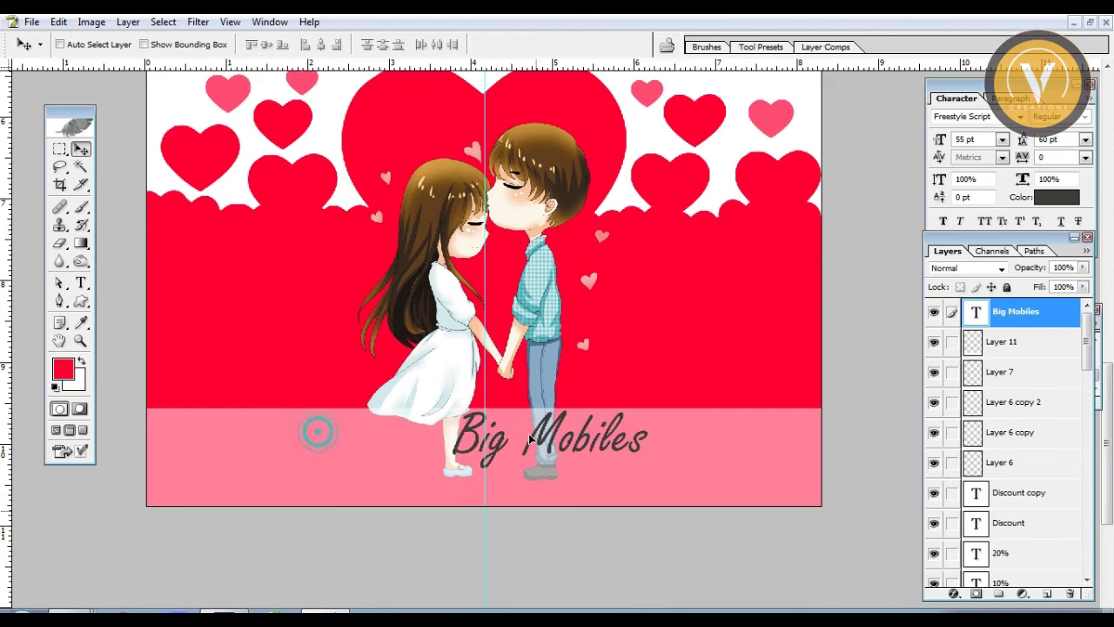
# Raise the pink band's top edge slightly with Free Transform.
pyautogui.rightClick(683, 423)
pyautogui.click(709, 427)
pyautogui.hotkey('ctrl', 't')
pyautogui.moveTo(484, 406); pyautogui.dragTo(484, 391)
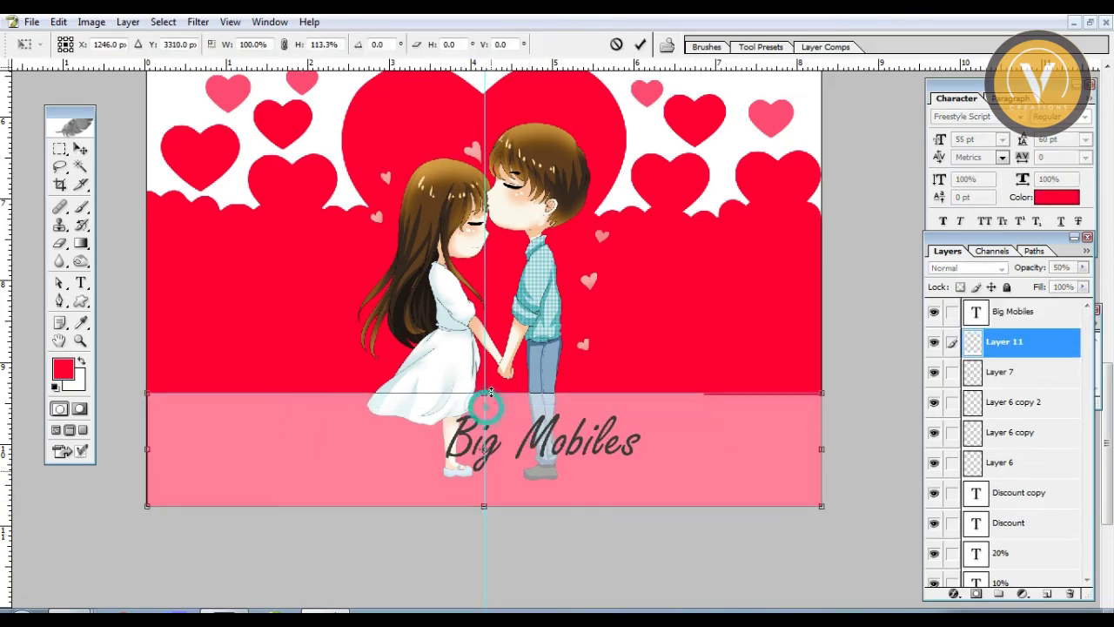
pyautogui.press('Return')
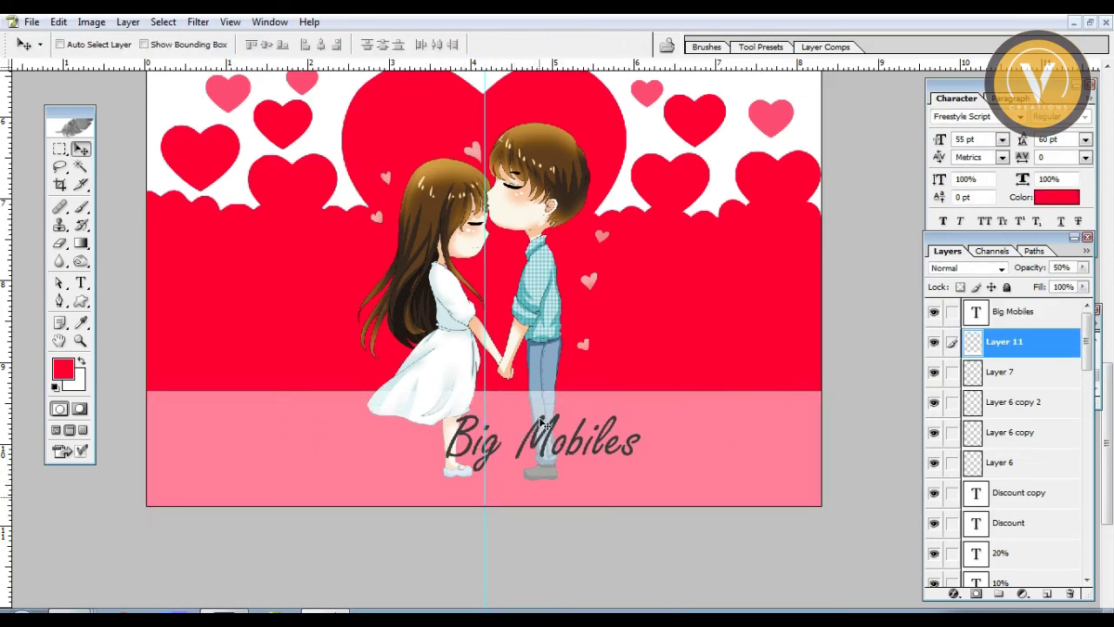
# Nudge Big Mobiles left and slightly up to recentre it.
pyautogui.rightClick(541, 423)
pyautogui.click(592, 430)
pyautogui.moveTo(587, 459); pyautogui.dragTo(538, 453)
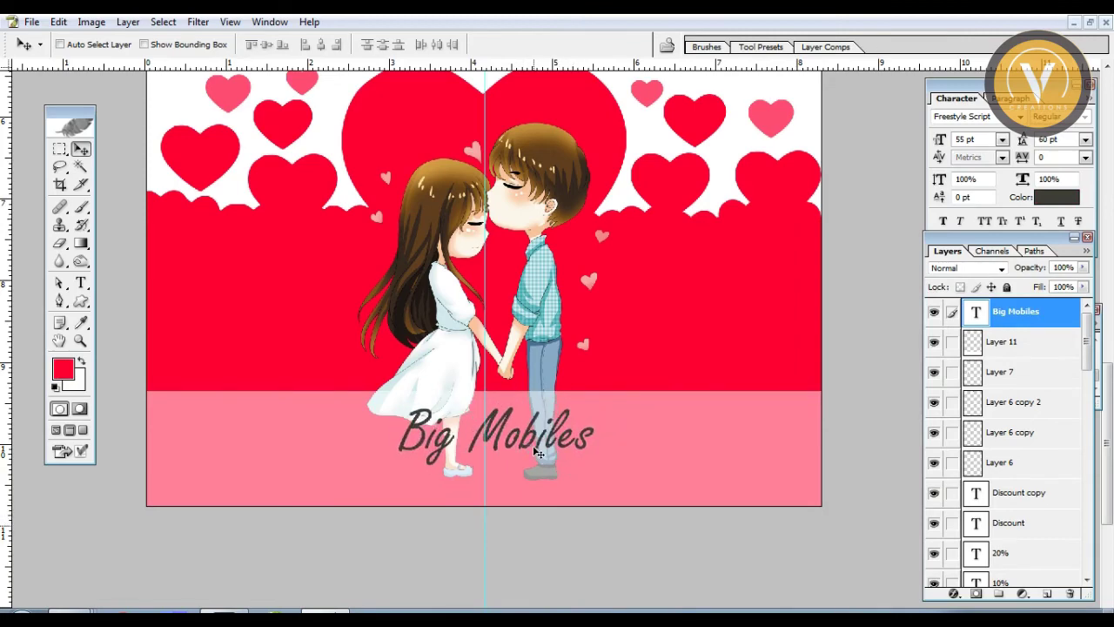
pyautogui.press('t')
pyautogui.hotkey('ctrl', '-')
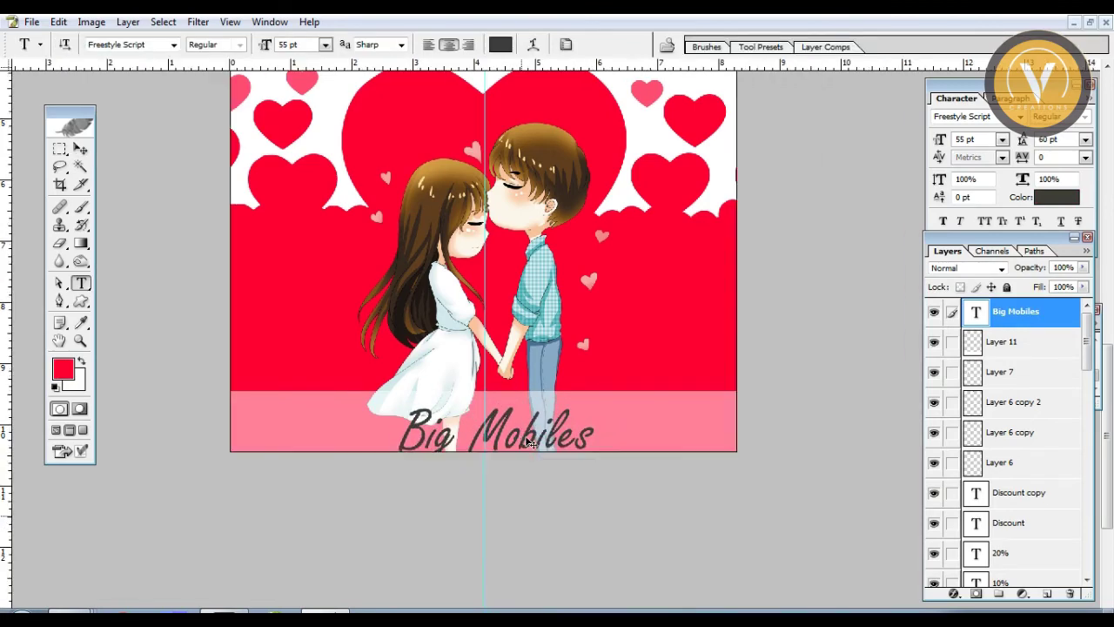
pyautogui.hotkey('ctrl', '-')
# Change the Big Mobiles font to Langdon after previewing several fonts.
pyautogui.doubleClick(976, 311)
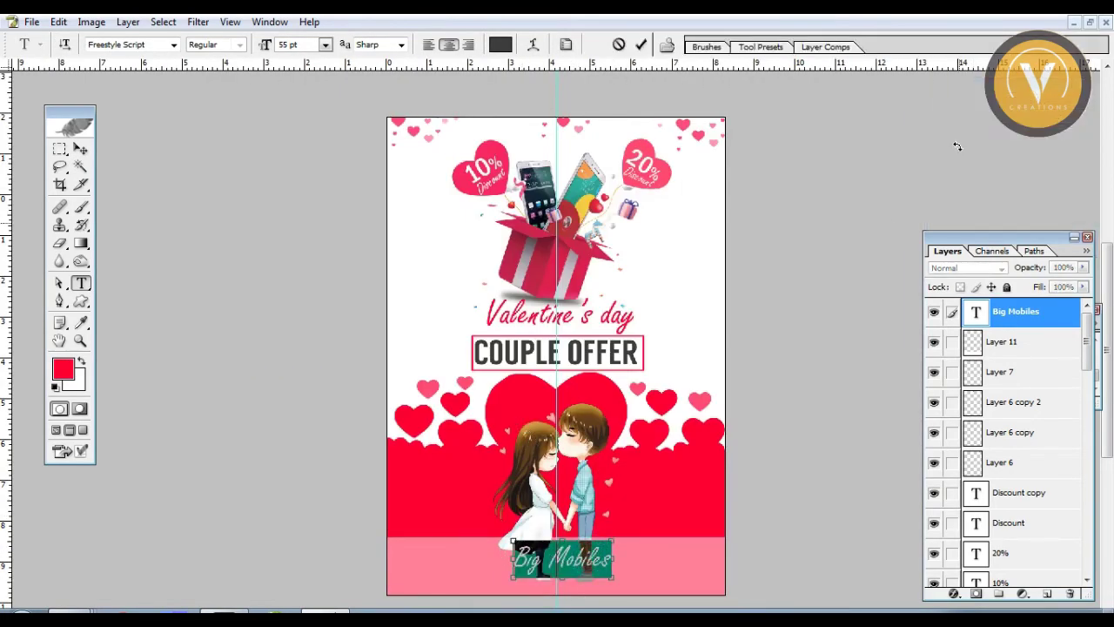
pyautogui.click(958, 116)
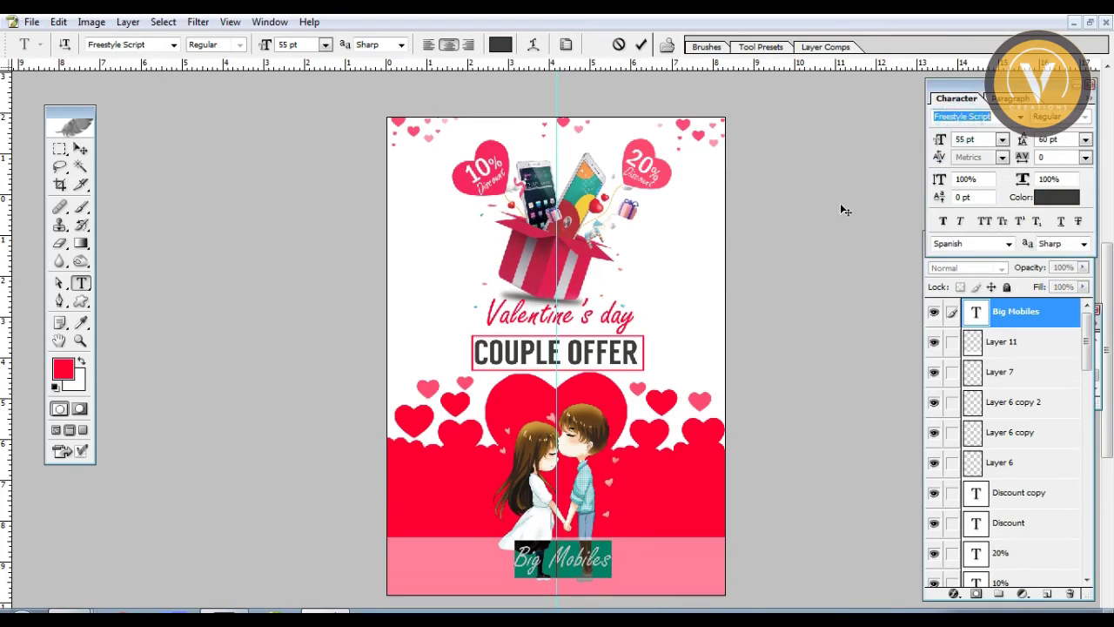
pyautogui.press('Down')
pyautogui.press('Down')
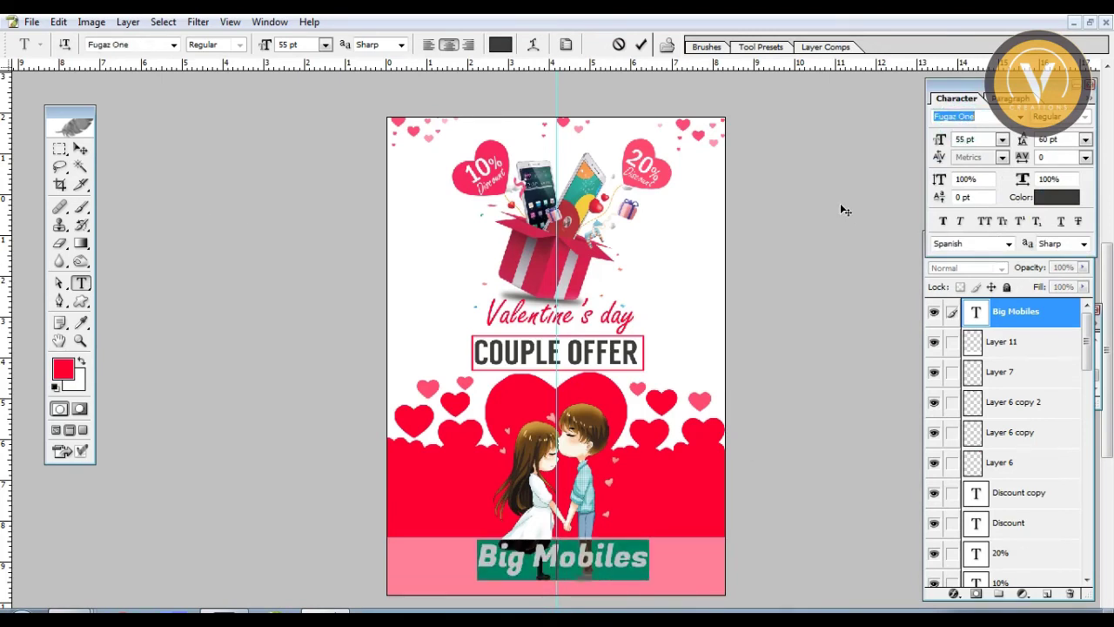
pyautogui.press('Down')
pyautogui.press('Down')
pyautogui.press('Down')
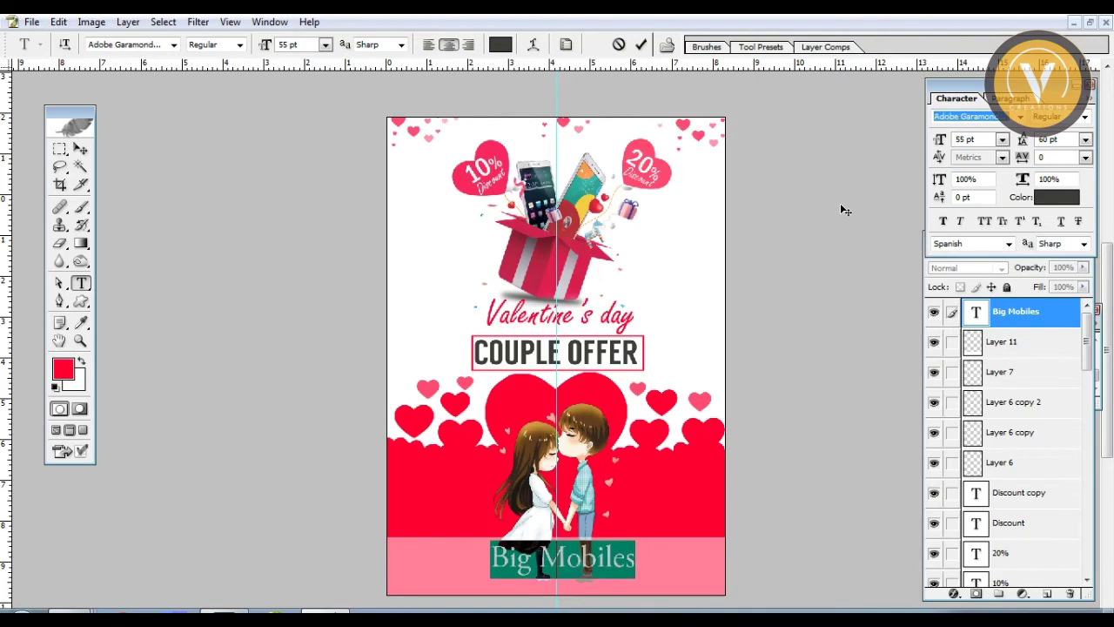
pyautogui.press('Down')
pyautogui.press('Down')
pyautogui.press('Down')
pyautogui.press('Down')
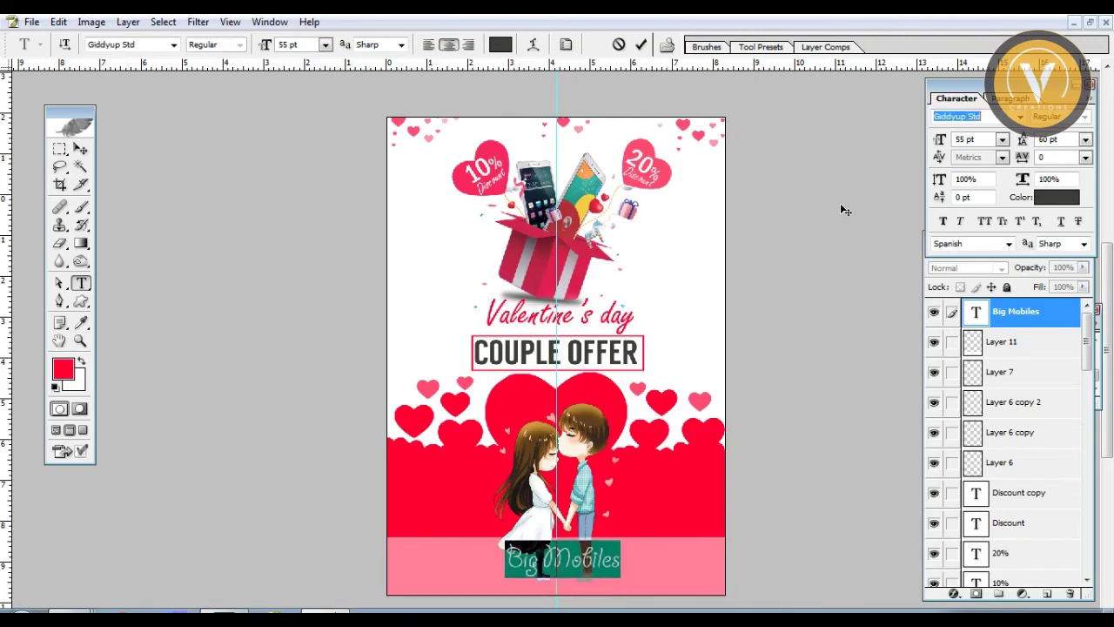
pyautogui.press('Down')
pyautogui.press('Down')
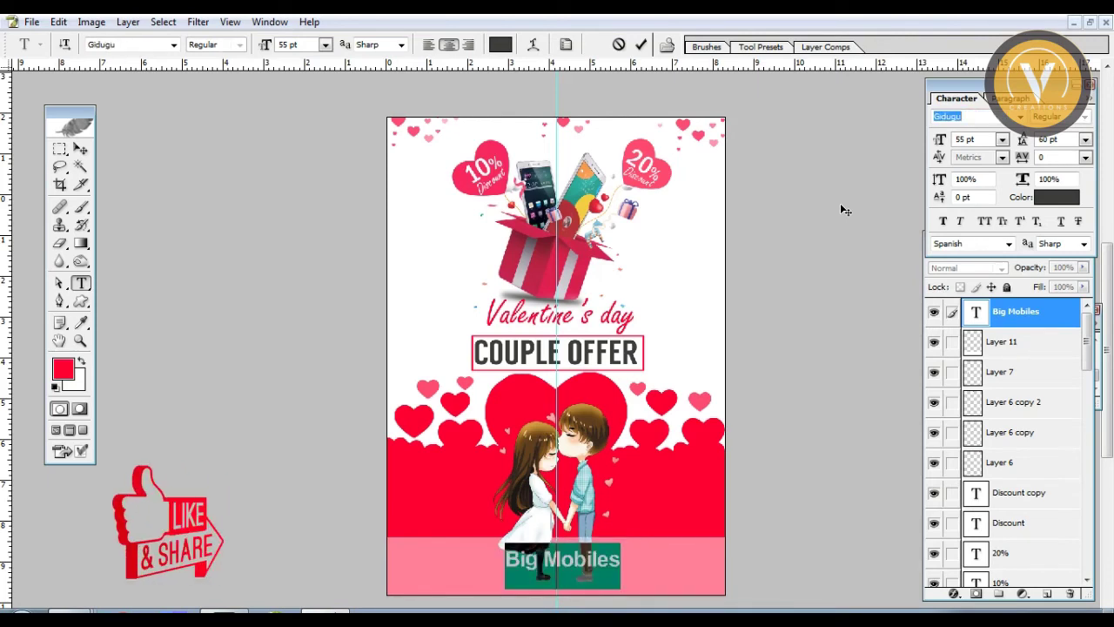
pyautogui.press('Up')
pyautogui.write('r')
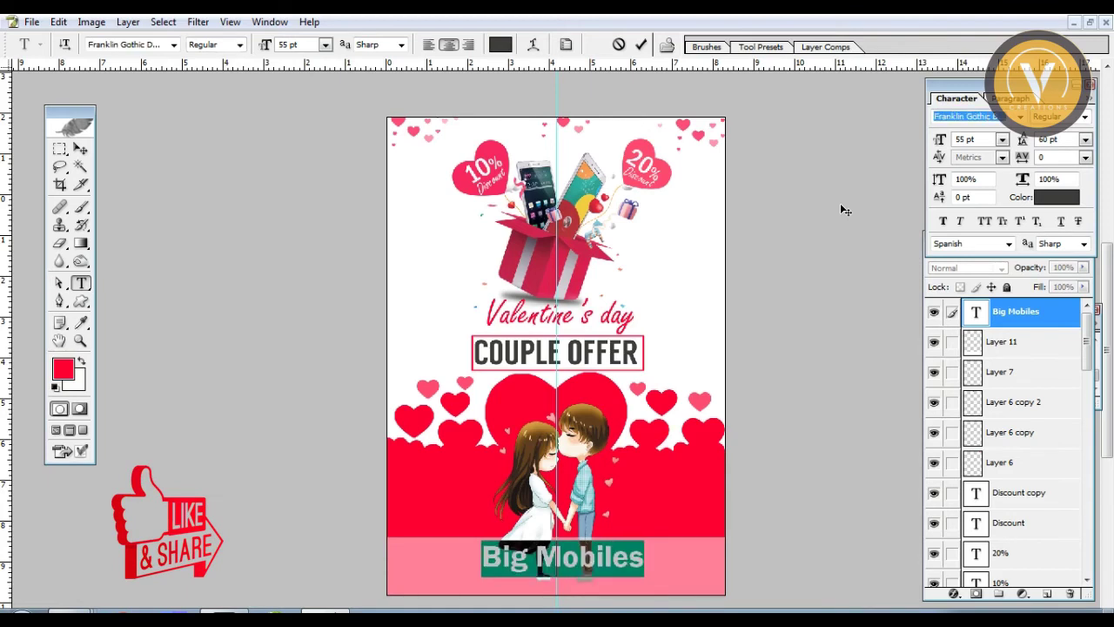
pyautogui.press('Down')
pyautogui.press('Down')
pyautogui.press('Down')
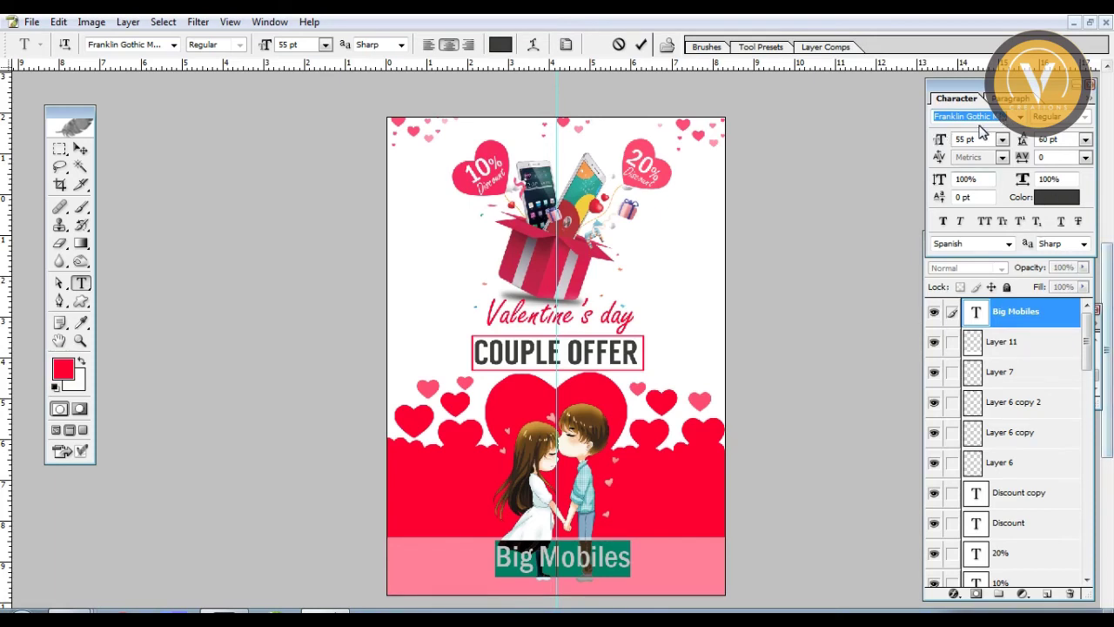
pyautogui.write('Langdon')
pyautogui.press('Return')
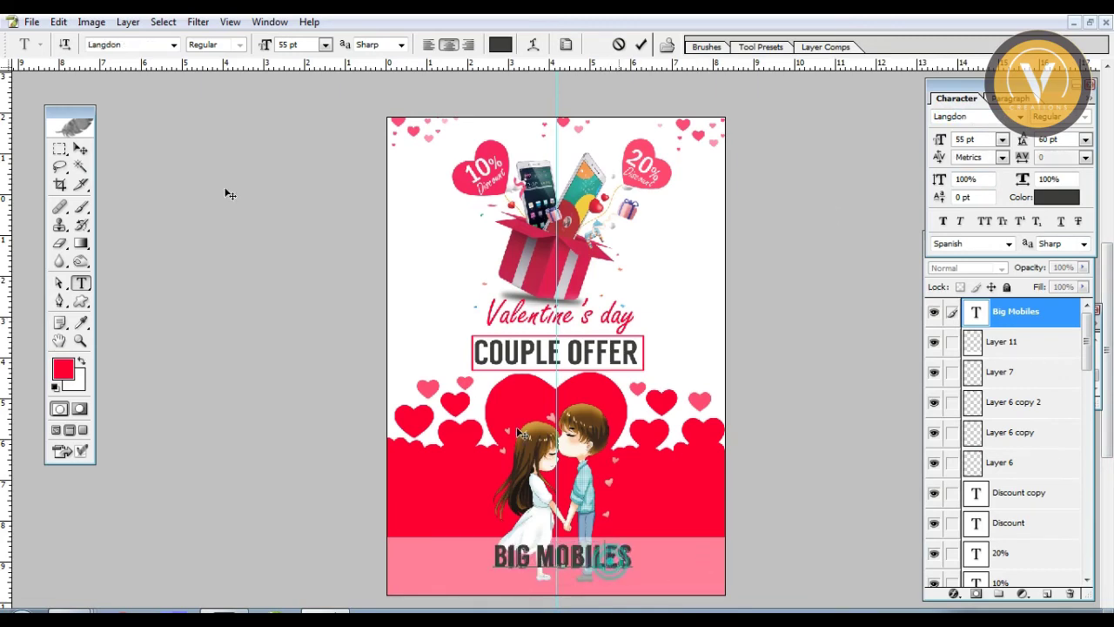
# Enlarge BIG MOBILES across the band with Free Transform.
pyautogui.click(80, 149)
pyautogui.scroll(1, 578, 568)
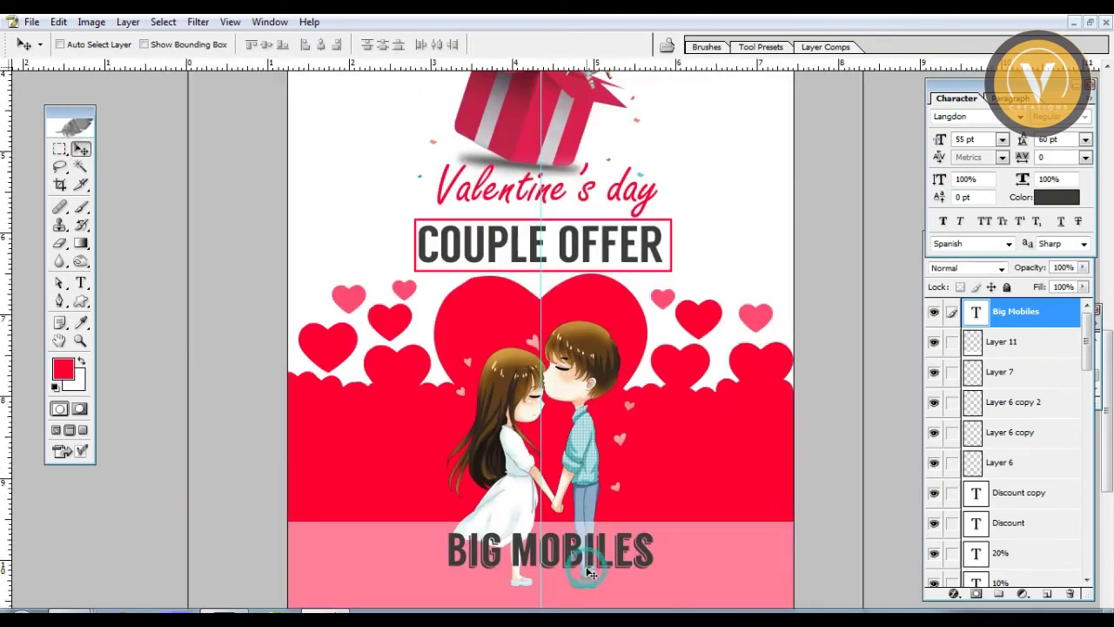
pyautogui.scroll(1, 578, 568)
pyautogui.hotkey('ctrl', 't')
pyautogui.moveTo(676, 573); pyautogui.dragTo(703, 574)
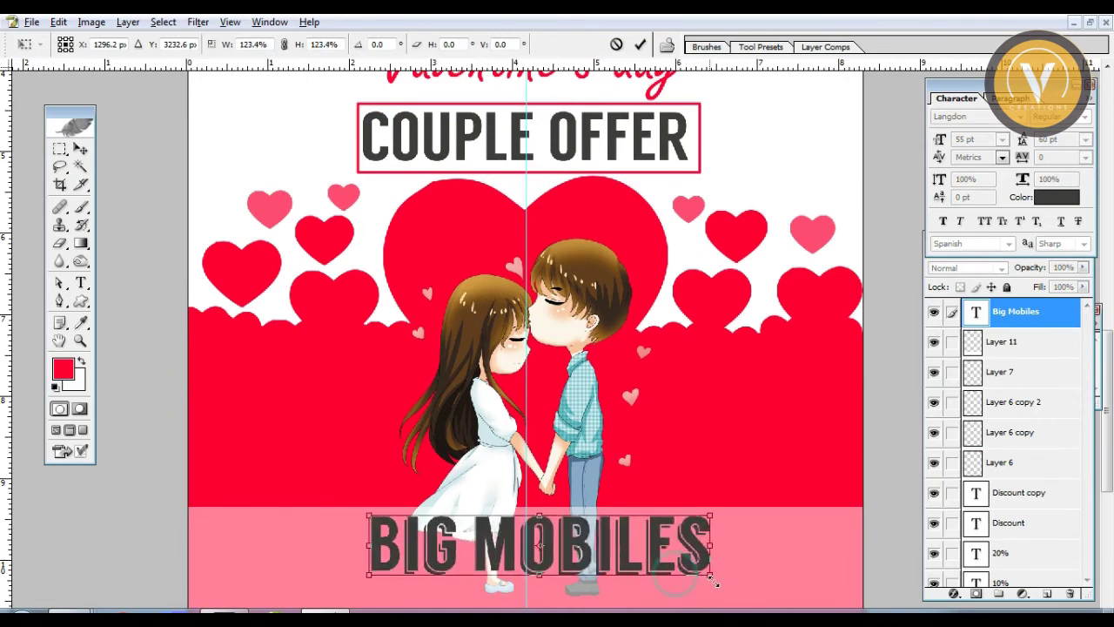
pyautogui.click(614, 551)
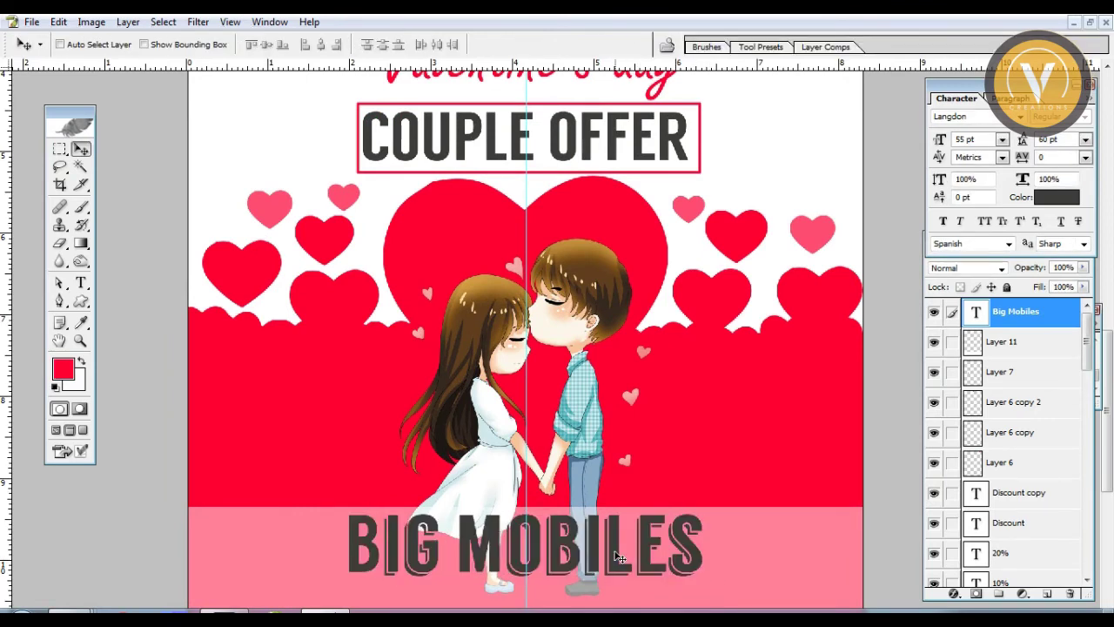
# Fill BIG MOBILES with the foreground red and nudge it slightly lower.
pyautogui.hotkey('alt', 'BackSpace')
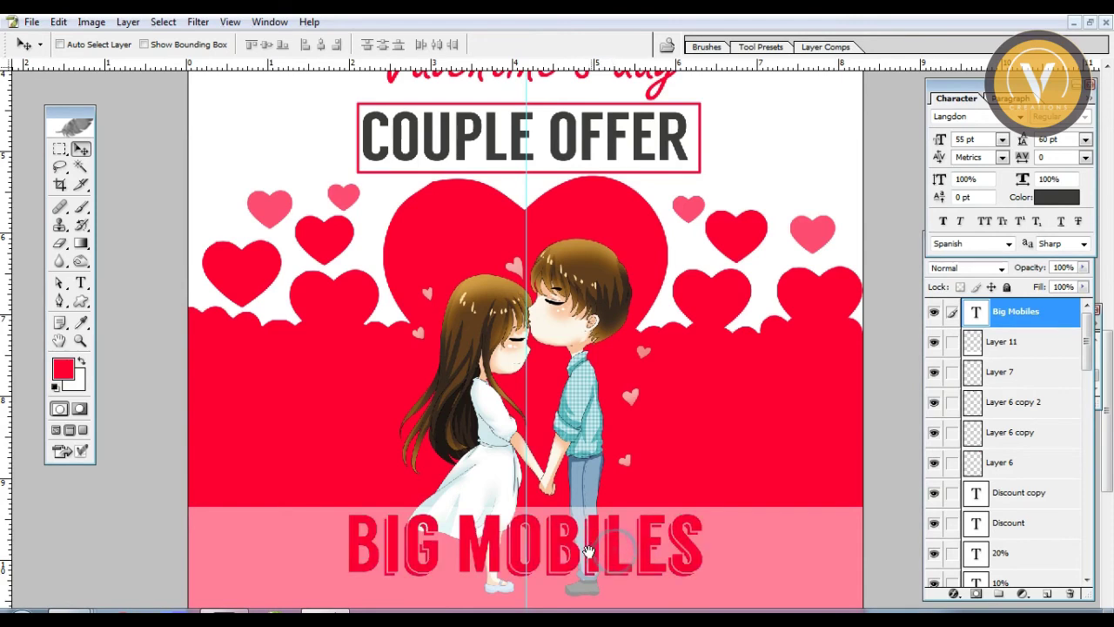
pyautogui.scroll(-2, 610, 557)
pyautogui.hotkey('ctrl', 't')
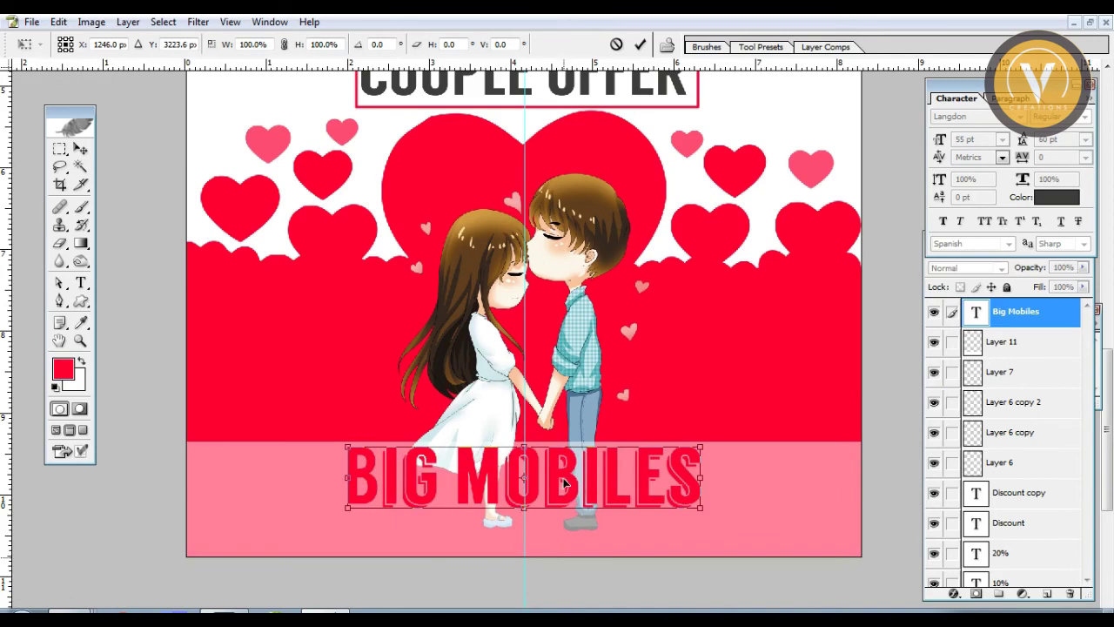
pyautogui.press('Return')
pyautogui.rightClick(564, 481)
pyautogui.click(579, 485)
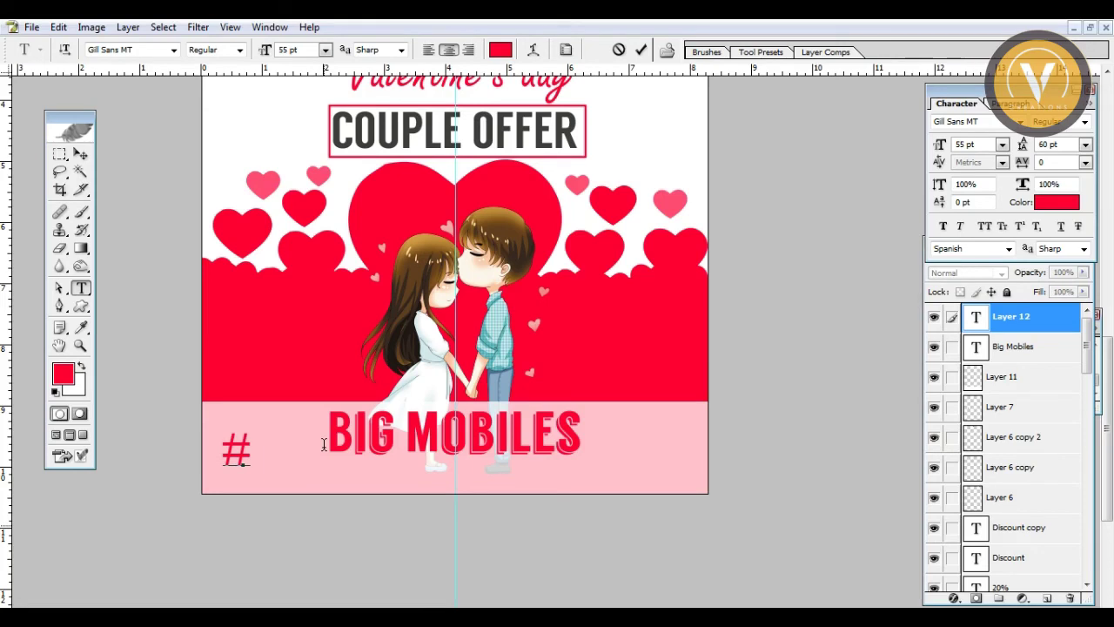
# Type the shop's address line and shrink it to 23 pt.
pyautogui.press('BackSpace')
pyautogui.write('Be')
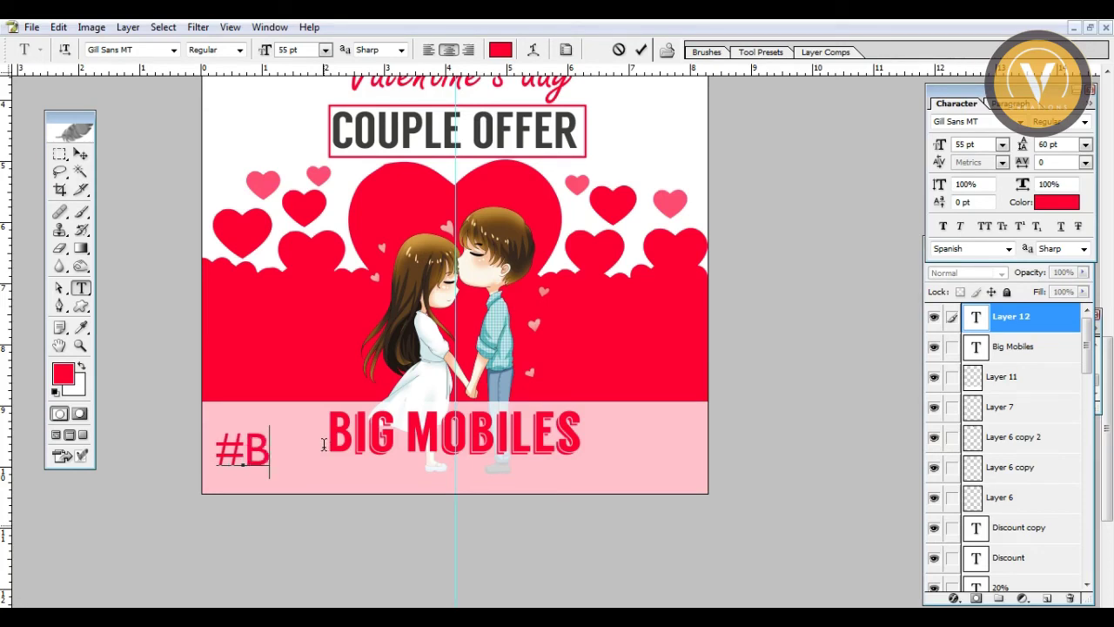
pyautogui.write('gam Ba')
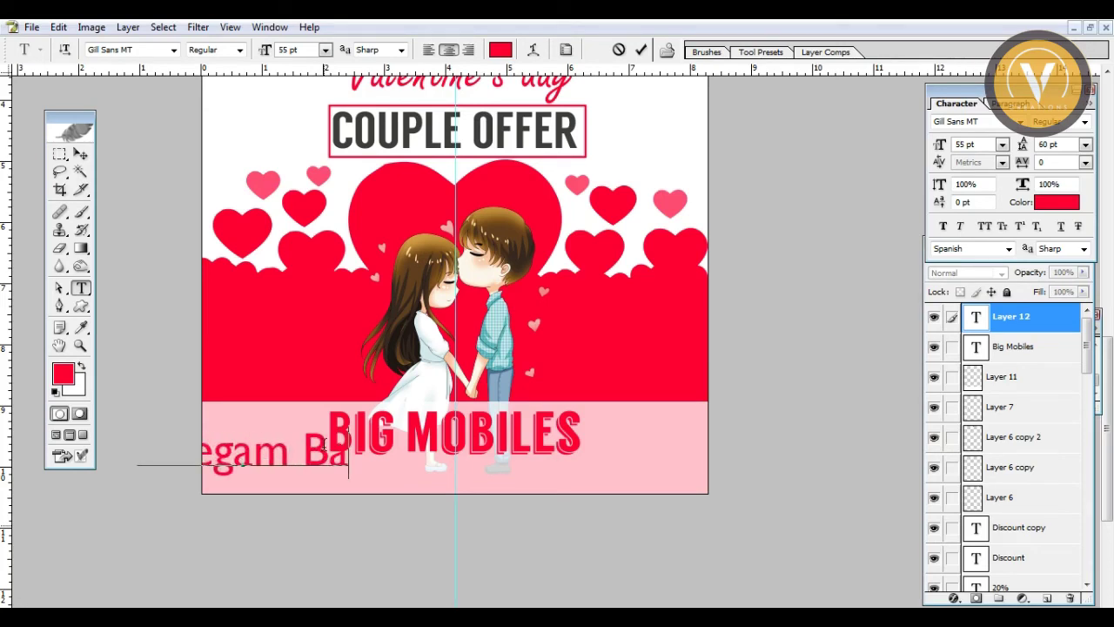
pyautogui.write('zar,')
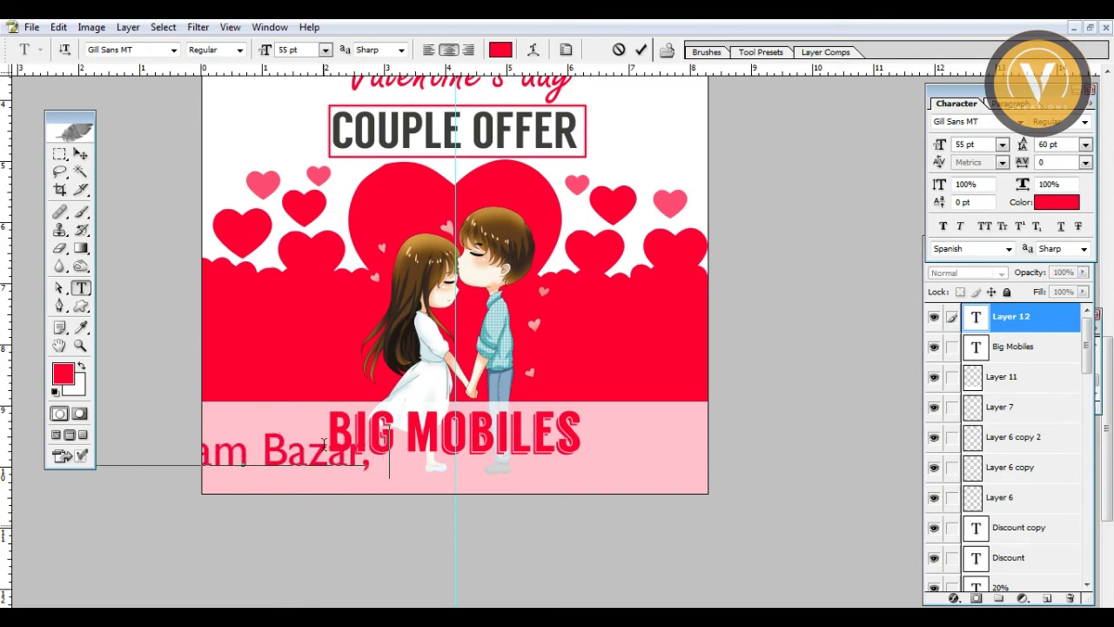
pyautogui.write(' Hyde')
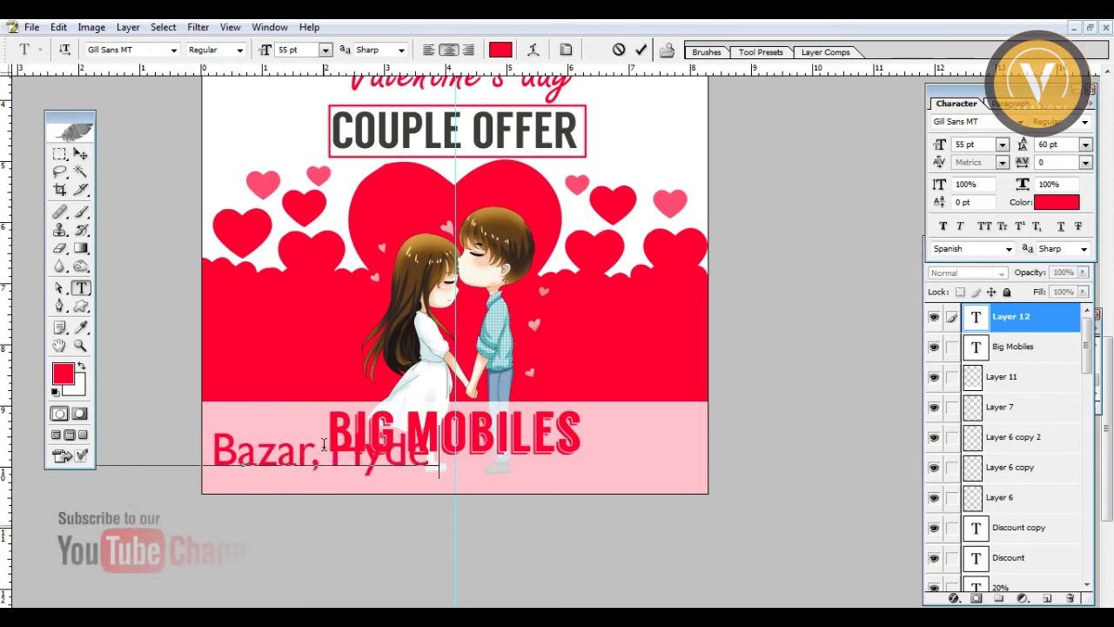
pyautogui.write('raba')
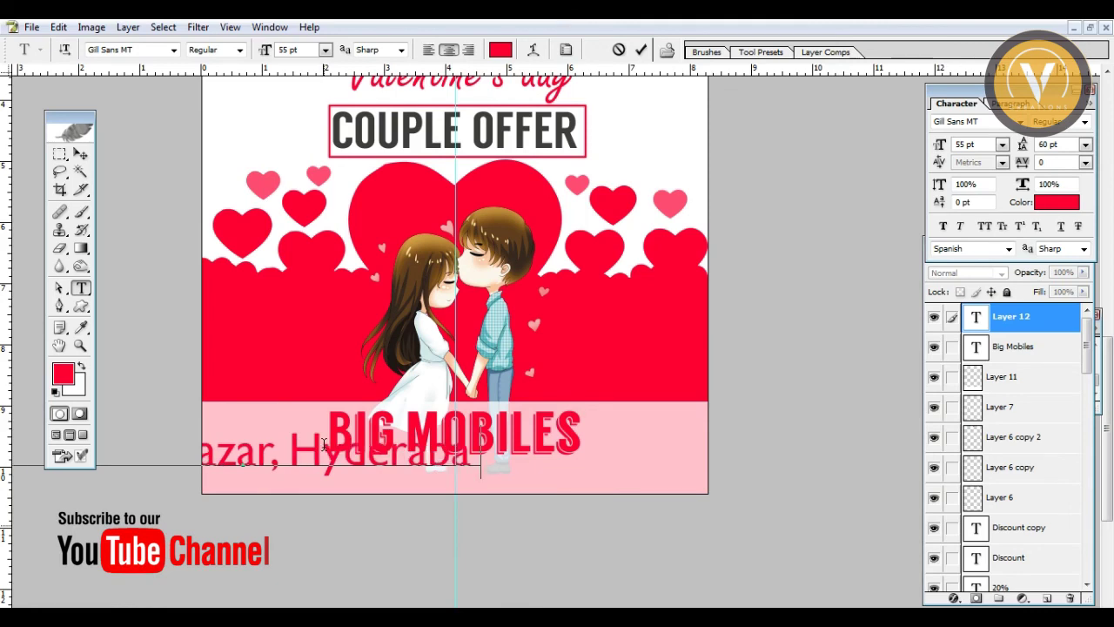
pyautogui.write('d.')
pyautogui.hotkey('ctrl', 'a')
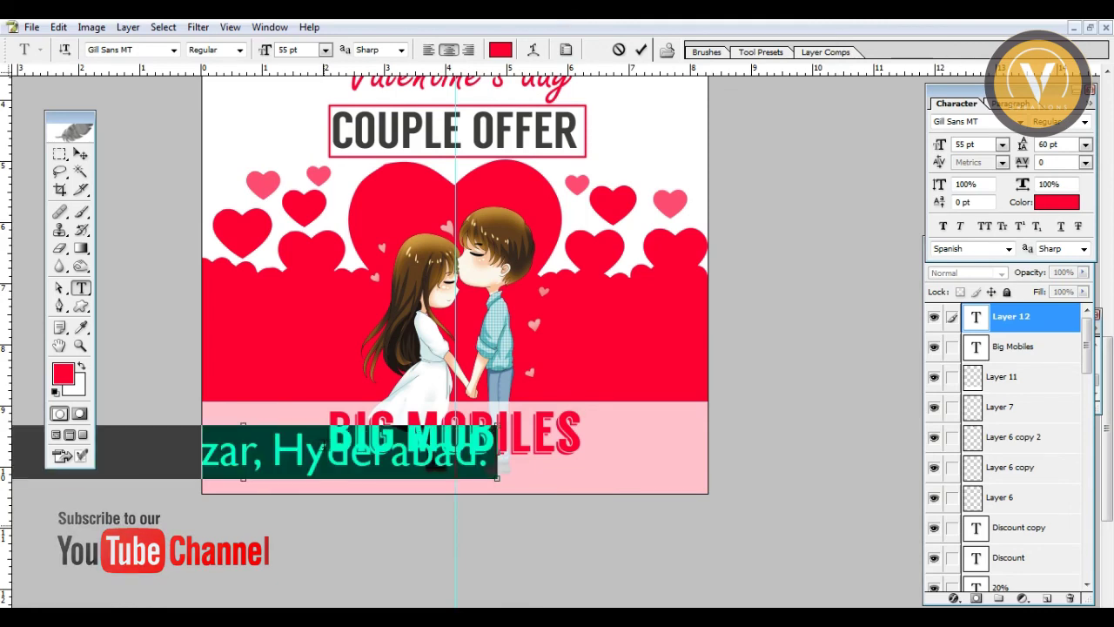
pyautogui.hotkey('ctrl', 'shift', ',')
pyautogui.hotkey('ctrl', 'shift', ',')
pyautogui.hotkey('ctrl', 'shift', ',')
pyautogui.hotkey('ctrl', 'shift', ',')
pyautogui.hotkey('ctrl', 'shift', ',')
pyautogui.hotkey('ctrl', 'shift', ',')
pyautogui.hotkey('ctrl', 'shift', ',')
pyautogui.hotkey('ctrl', 'shift', ',')
pyautogui.hotkey('ctrl', 'shift', ',')
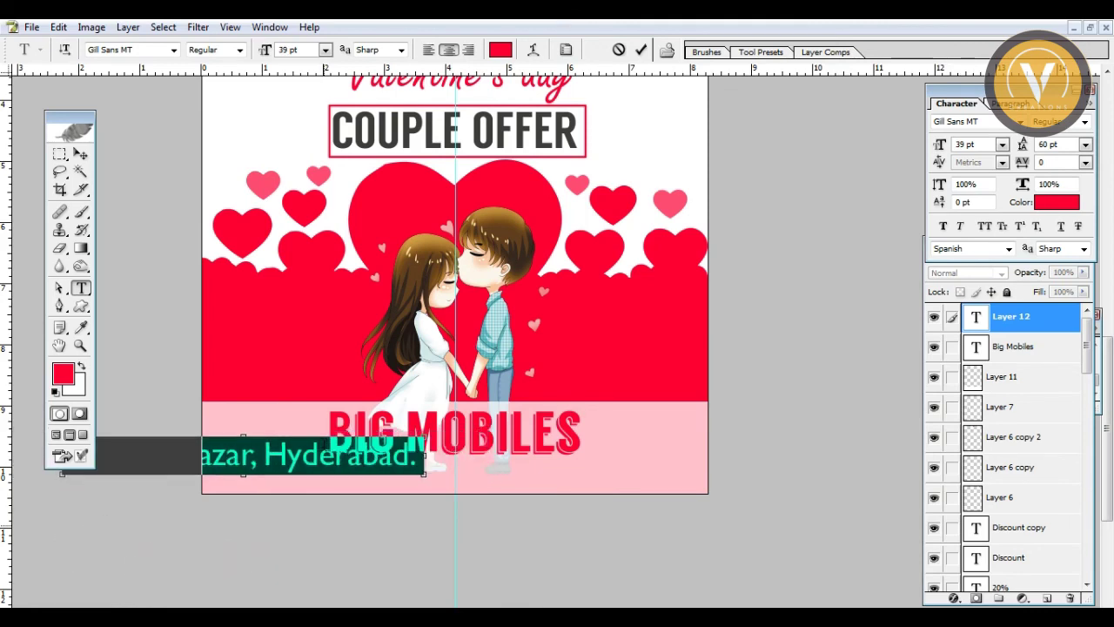
pyautogui.hotkey('ctrl', 'shift', ',')
pyautogui.hotkey('ctrl', 'shift', ',')
pyautogui.hotkey('ctrl', 'shift', ',')
pyautogui.hotkey('ctrl', 'shift', ',')
pyautogui.hotkey('ctrl', 'shift', ',')
pyautogui.hotkey('ctrl', 'shift', ',')
pyautogui.hotkey('ctrl', 'shift', ',')
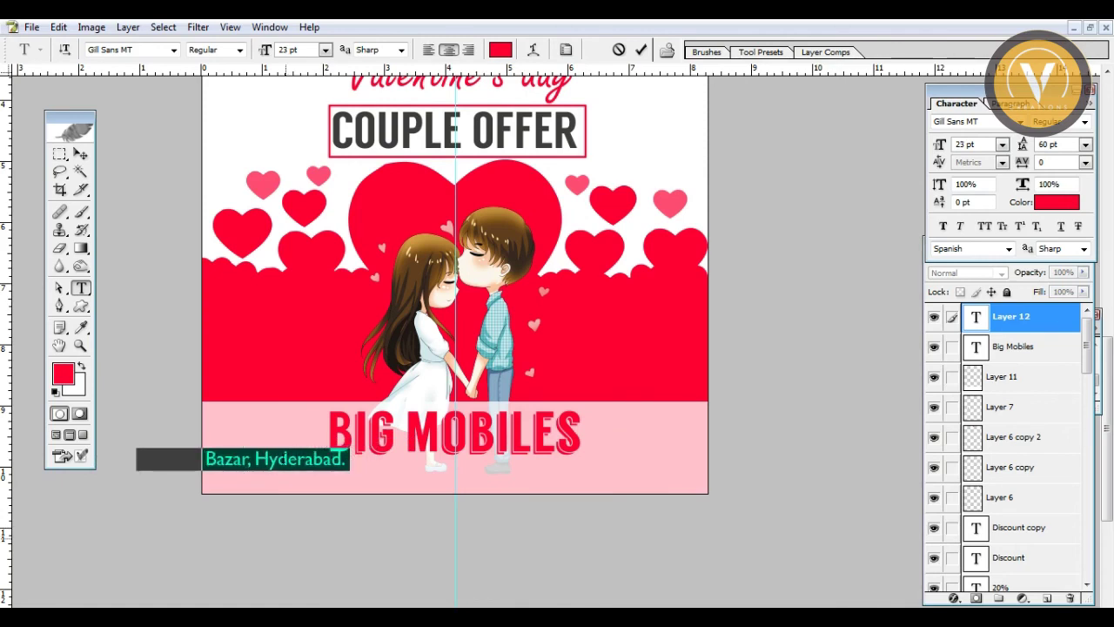
pyautogui.hotkey('ctrl', 'Return')
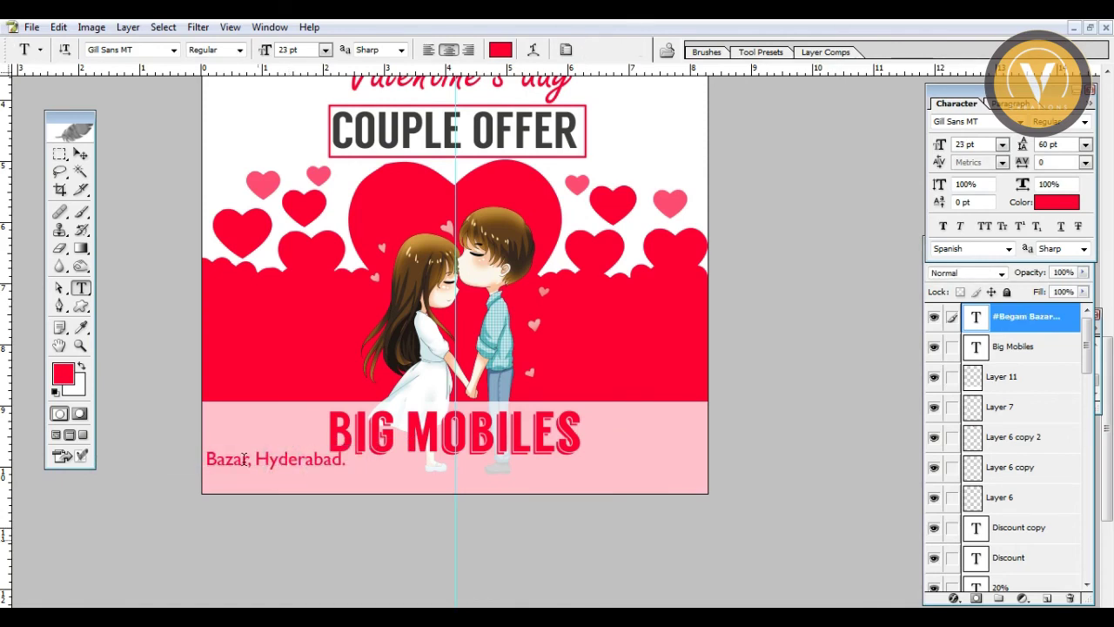
# Move the address into the pink band and append the cell number.
pyautogui.moveTo(223, 457); pyautogui.dragTo(332, 464)
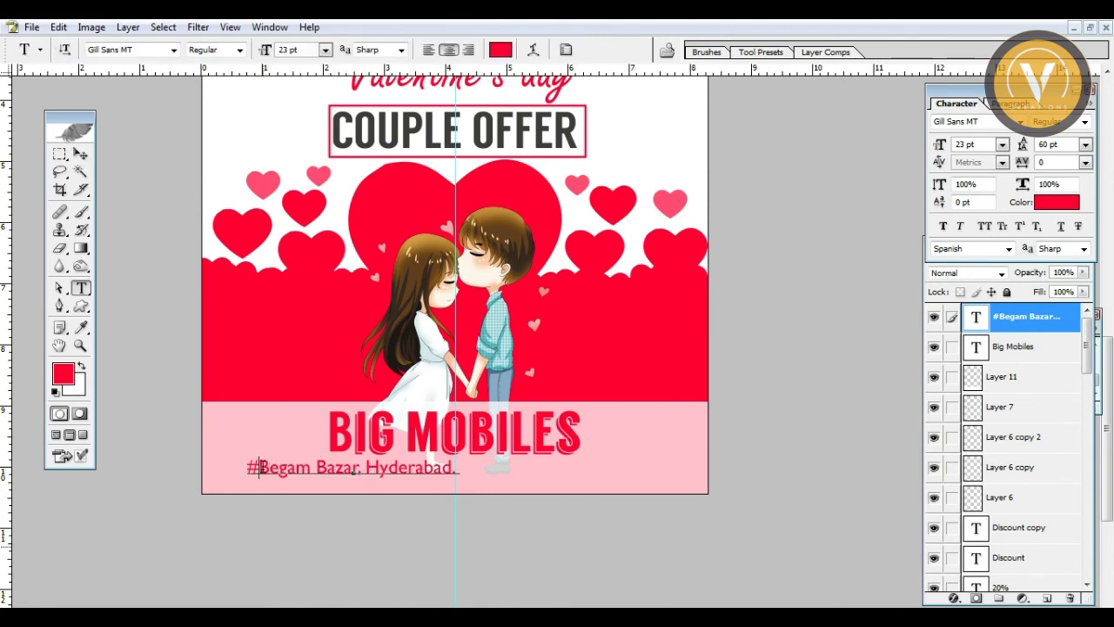
pyautogui.moveTo(259, 467); pyautogui.dragTo(359, 468)
pyautogui.click(363, 467)
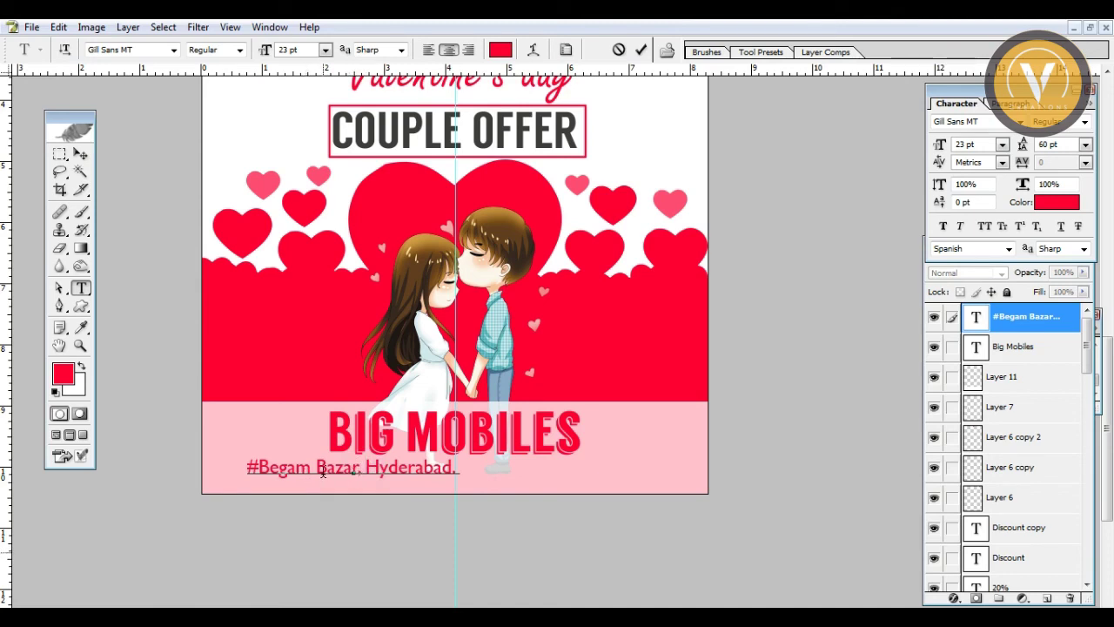
pyautogui.press('End')
pyautogui.write('Ce')
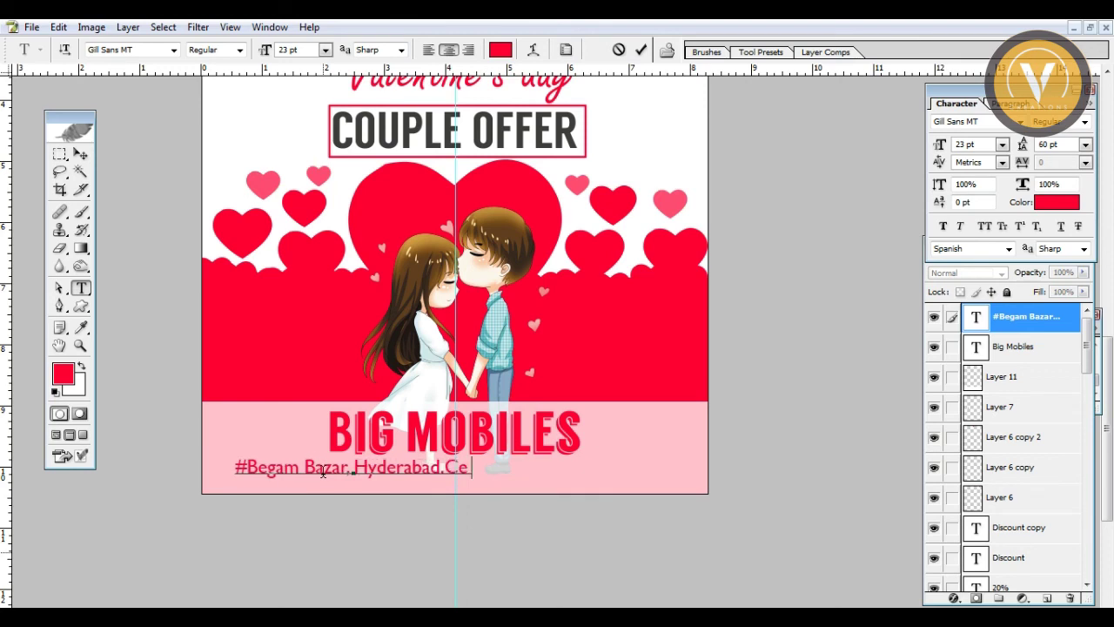
pyautogui.write('kk')
pyautogui.press('BackSpace')
pyautogui.press('BackSpace')
pyautogui.write('ll : ')
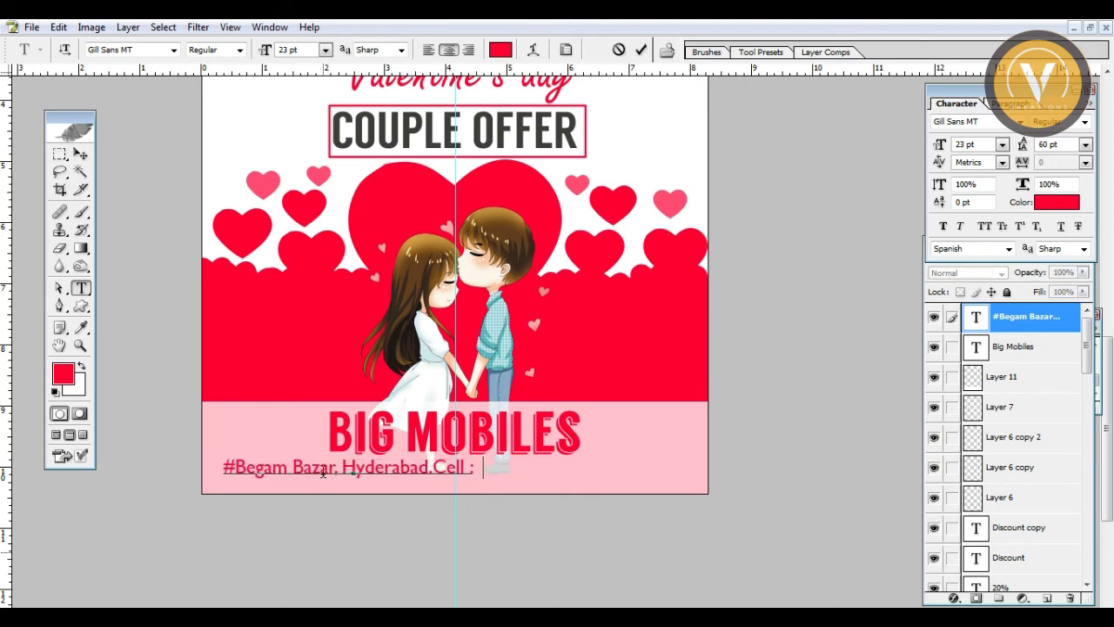
pyautogui.write('123456')
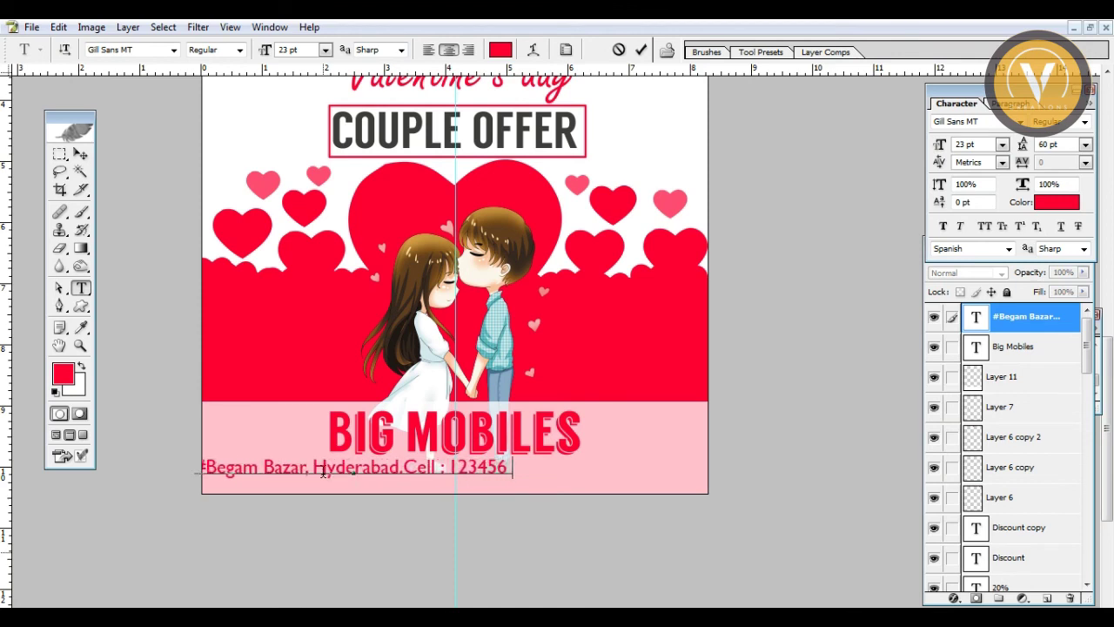
pyautogui.hotkey('ctrl', 'Return')
# Centre the address line beneath BIG MOBILES.
pyautogui.press('v')
pyautogui.hotkey('ctrl', 't')
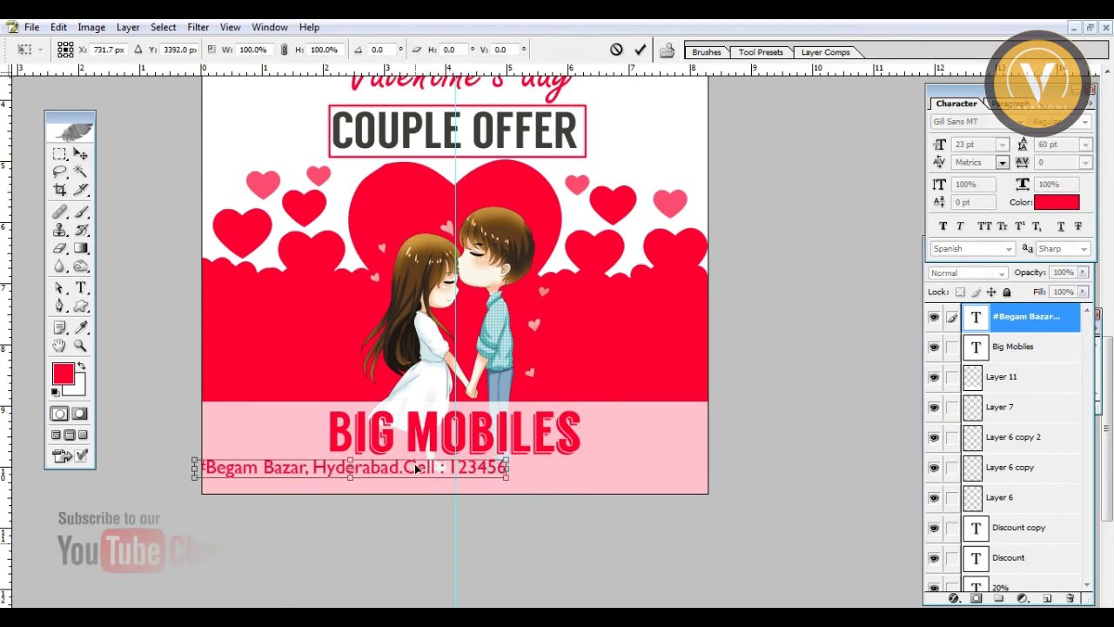
pyautogui.moveTo(418, 468); pyautogui.dragTo(525, 476)
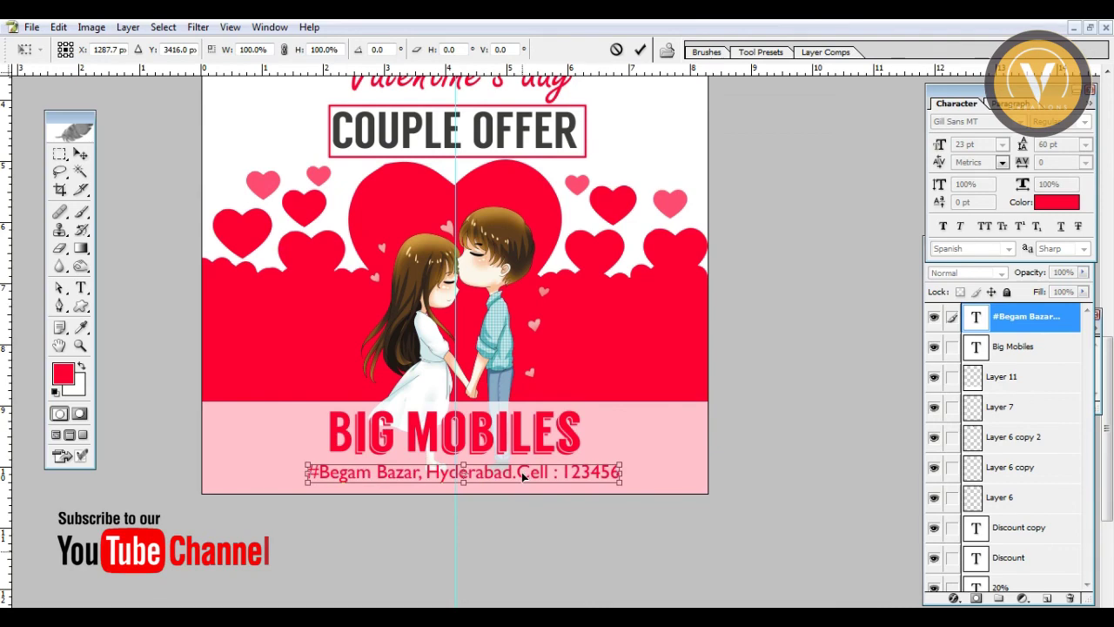
pyautogui.press('Return')
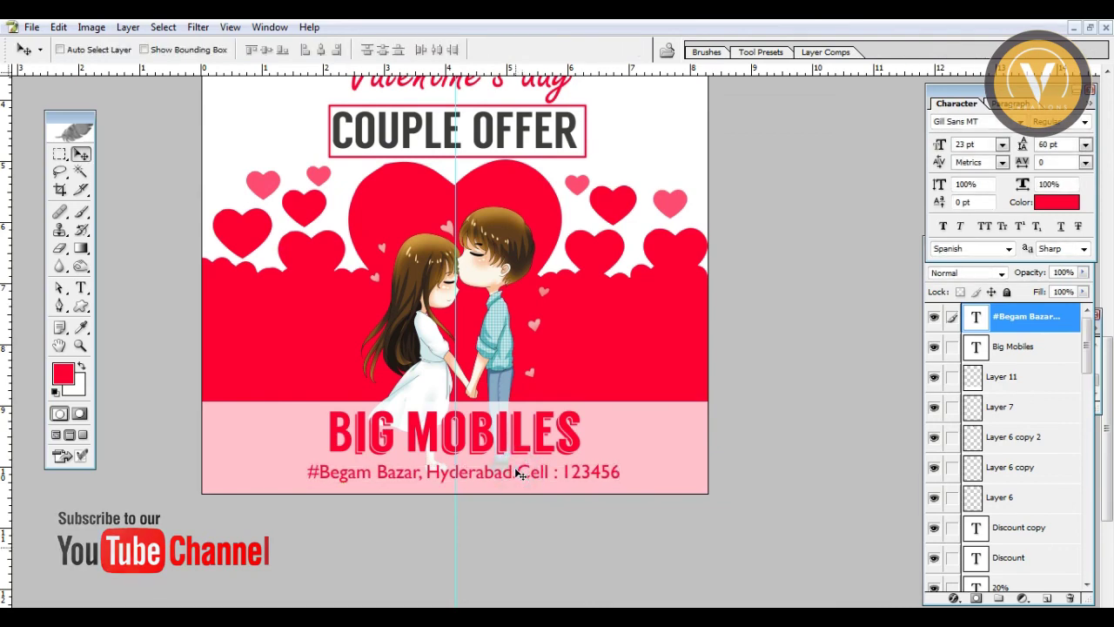
pyautogui.hotkey('ctrl', '0')
pyautogui.click(582, 396)
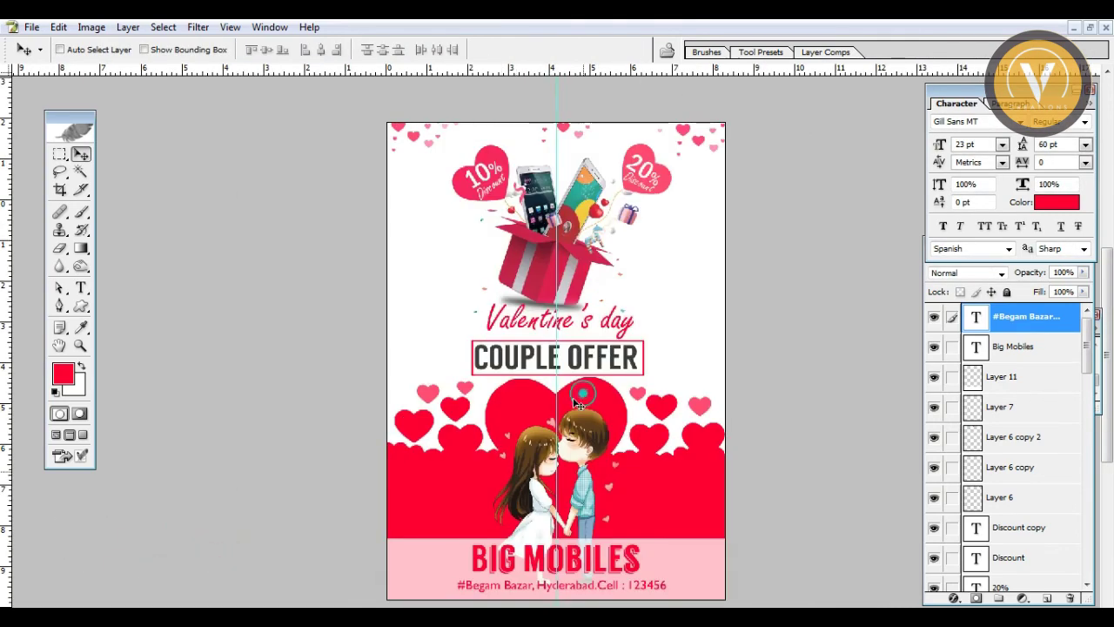
pyautogui.keyDown('ctrl'); pyautogui.click(588, 333); pyautogui.keyUp('ctrl')
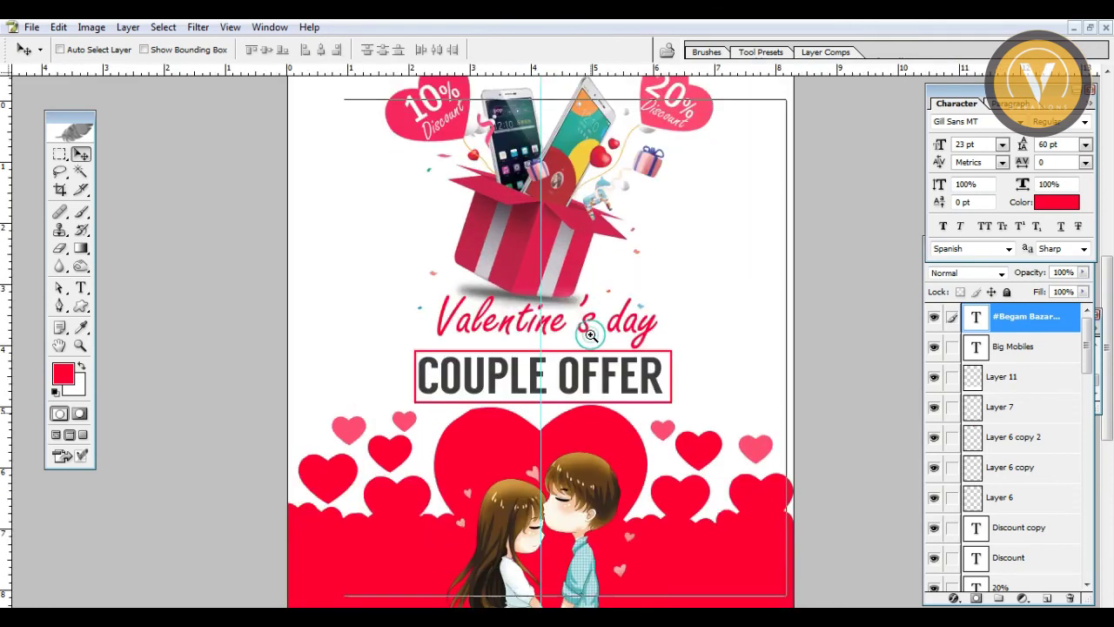
pyautogui.hotkey('ctrl', '0')
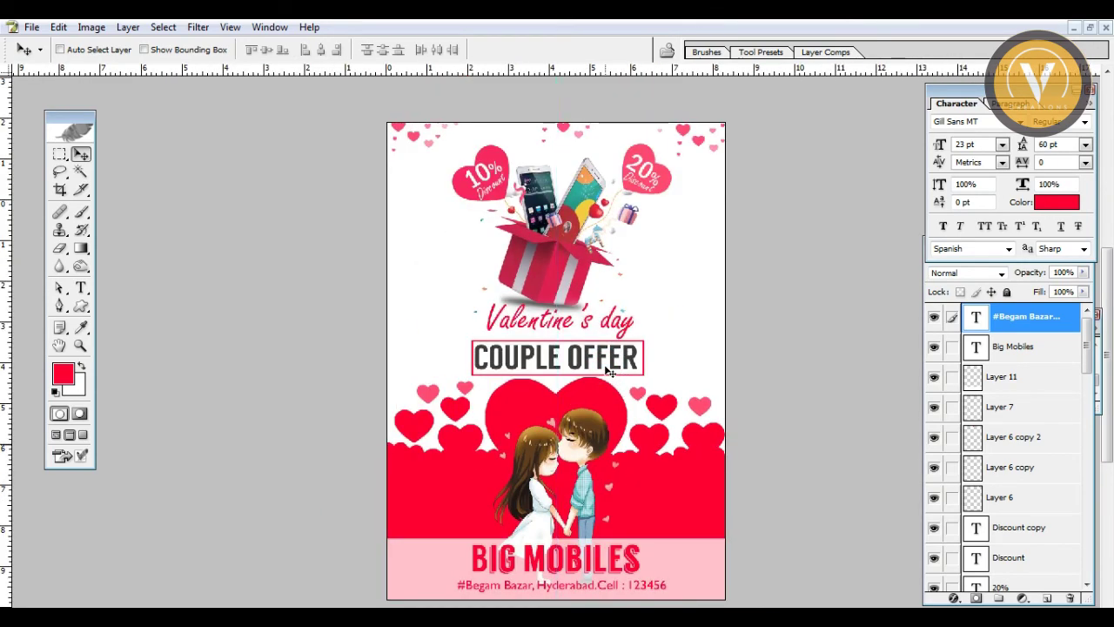
pyautogui.hotkey('ctrl', '0')
pyautogui.click(592, 361)
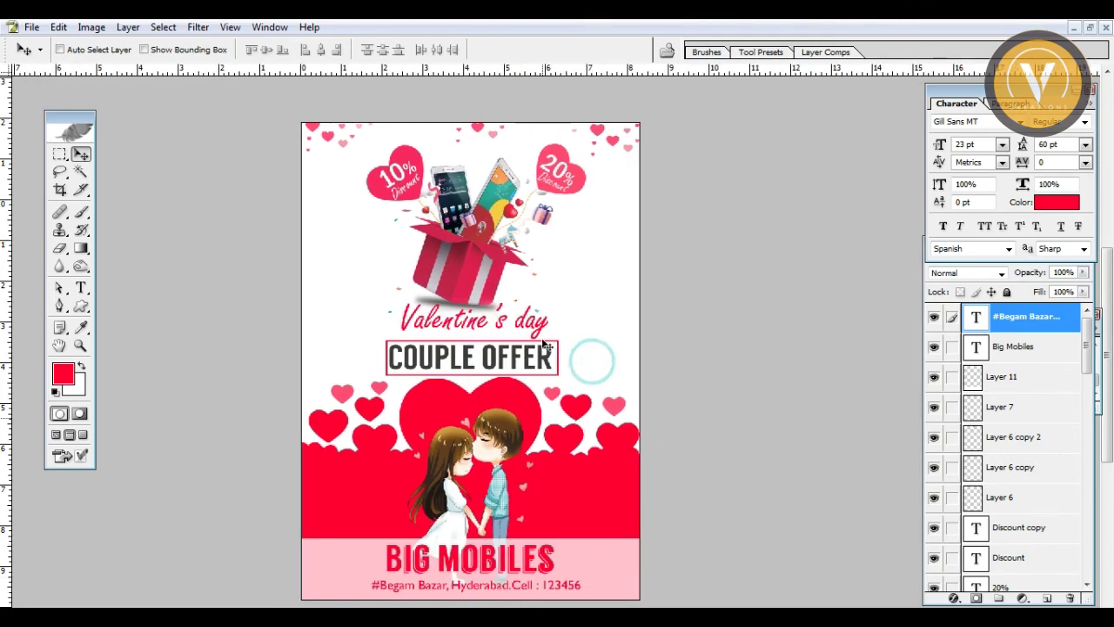
pyautogui.keyDown('ctrl'); pyautogui.click(543, 340); pyautogui.keyUp('ctrl')
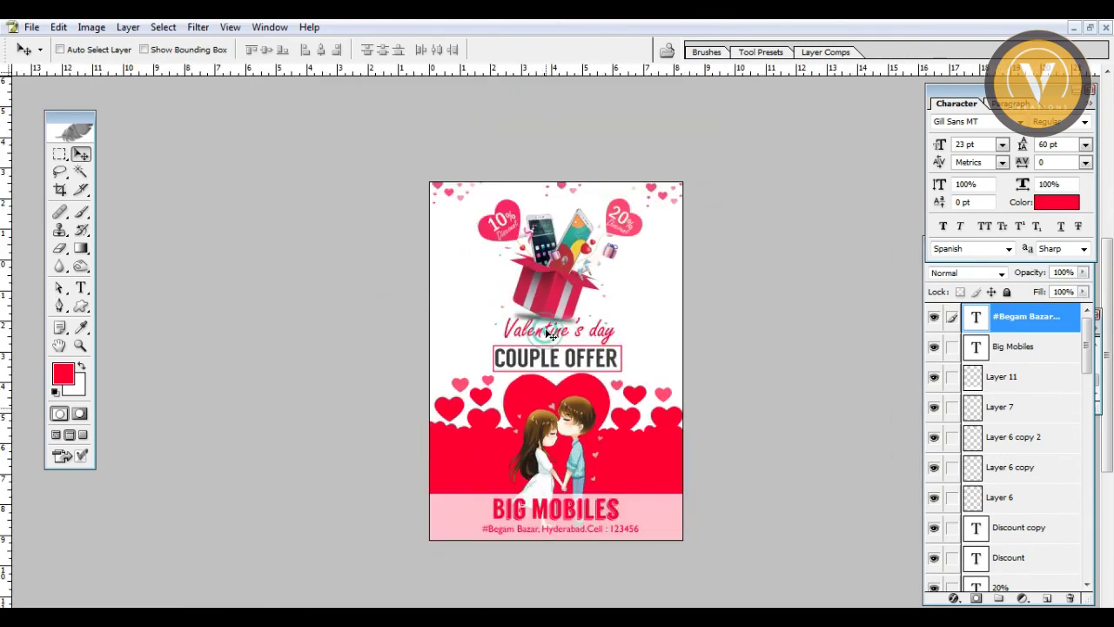